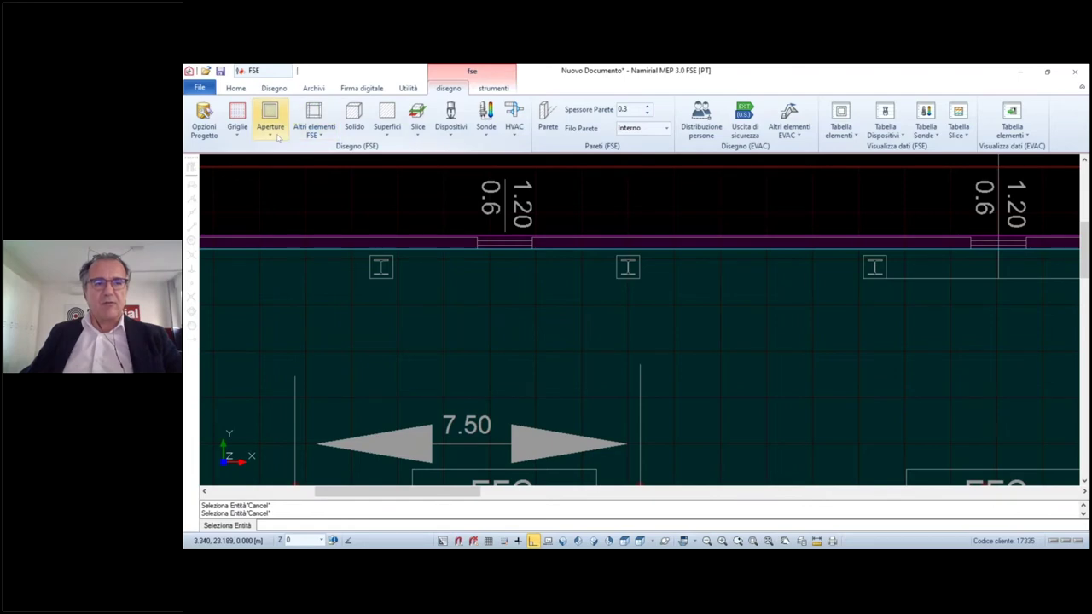
# Draw a 1.20 m wide window in the upper wall, spanning the inner corners of the first opening marked 0.6/1.20
pyautogui.click(271, 126)
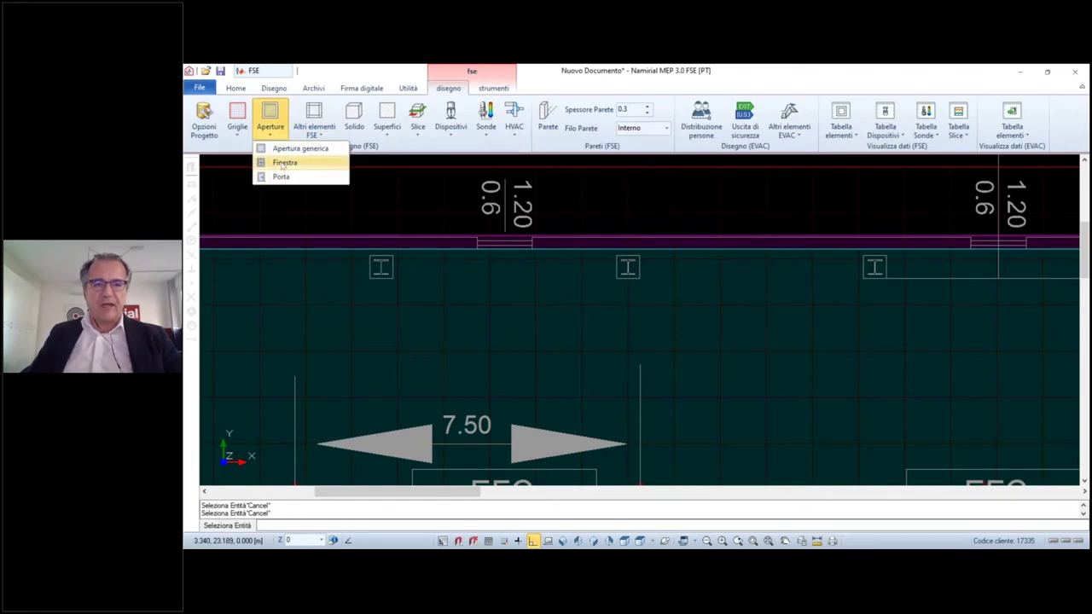
pyautogui.click(284, 163)
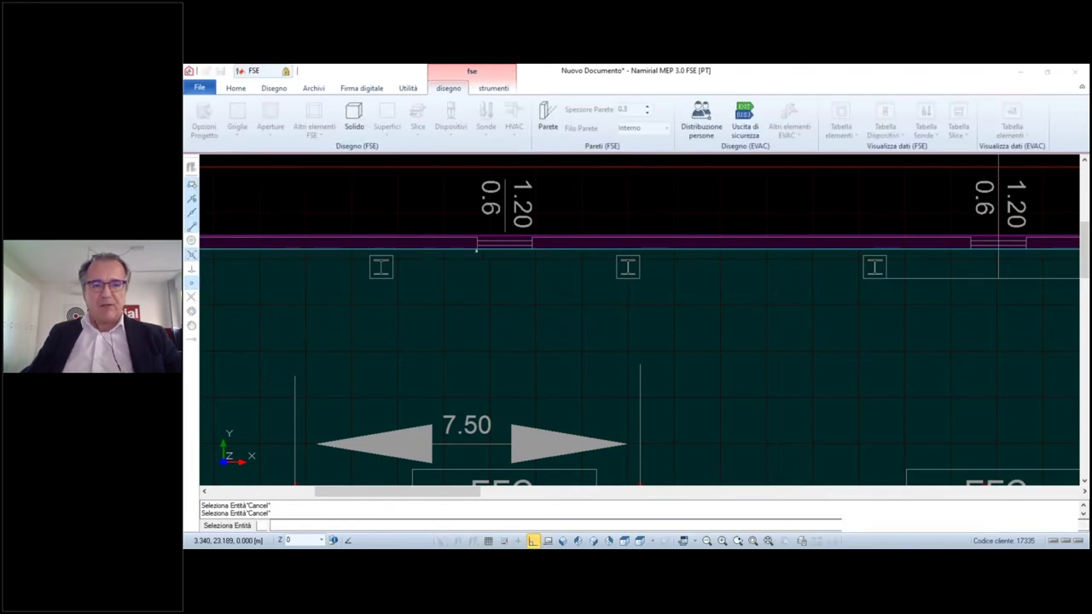
pyautogui.click(478, 246)
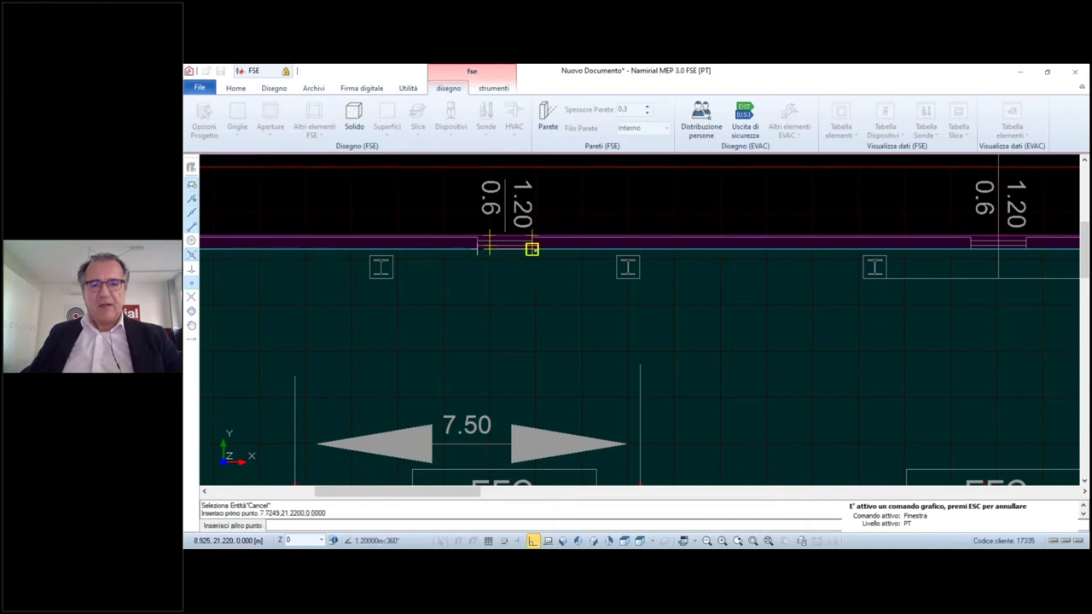
pyautogui.click(531, 248)
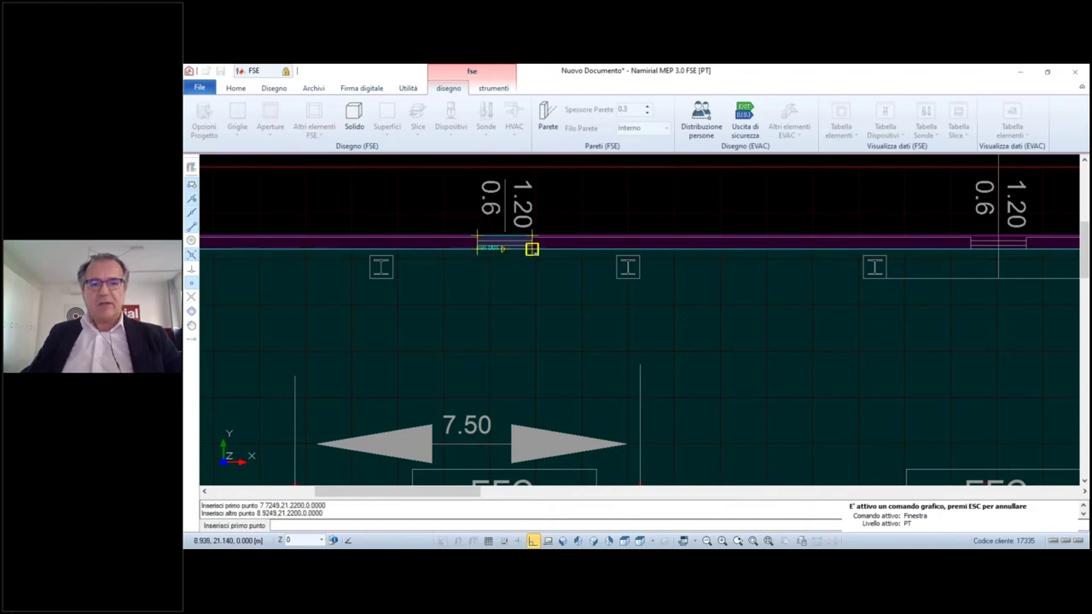
pyautogui.rightClick(550, 277)
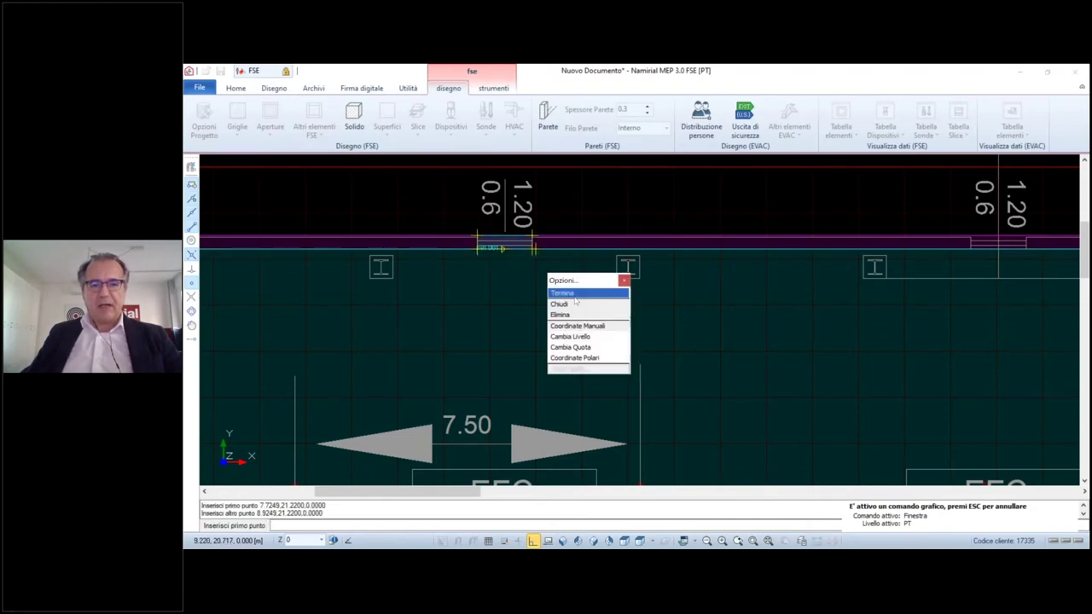
pyautogui.click(564, 298)
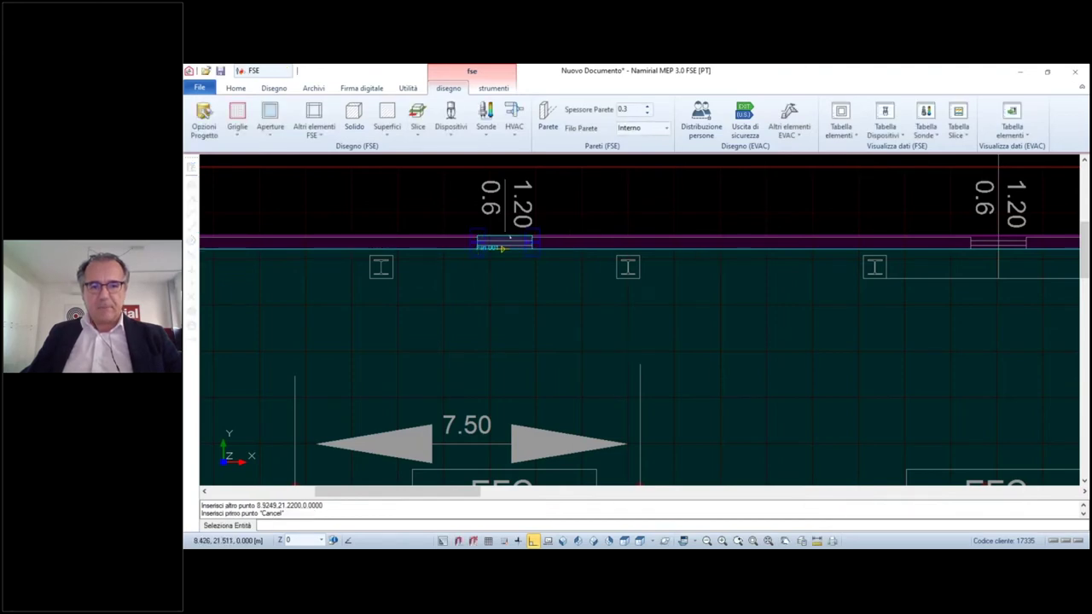
pyautogui.click(503, 247)
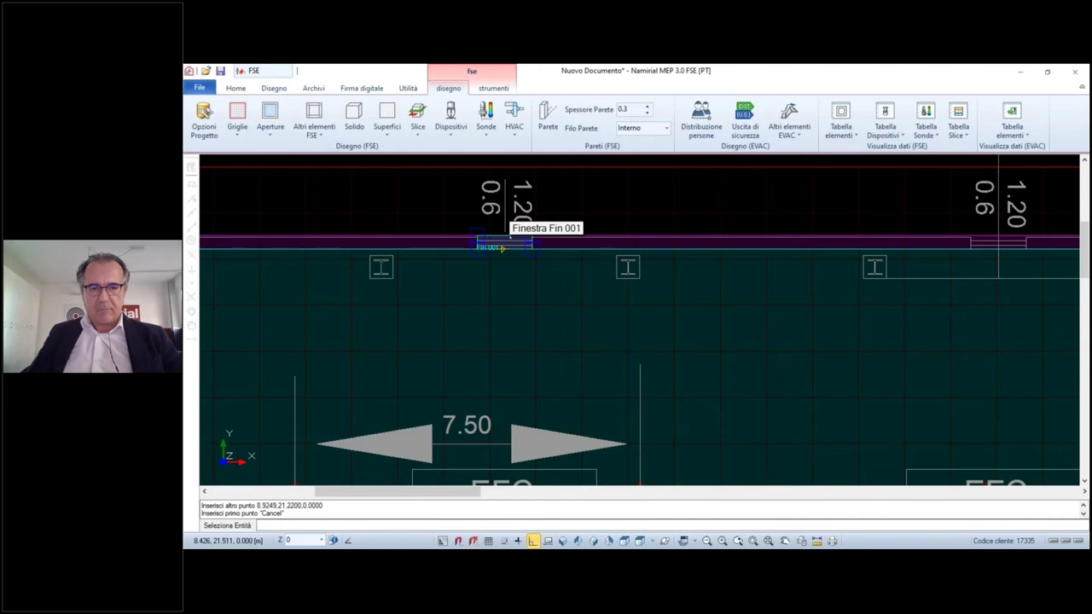
pyautogui.rightClick(505, 246)
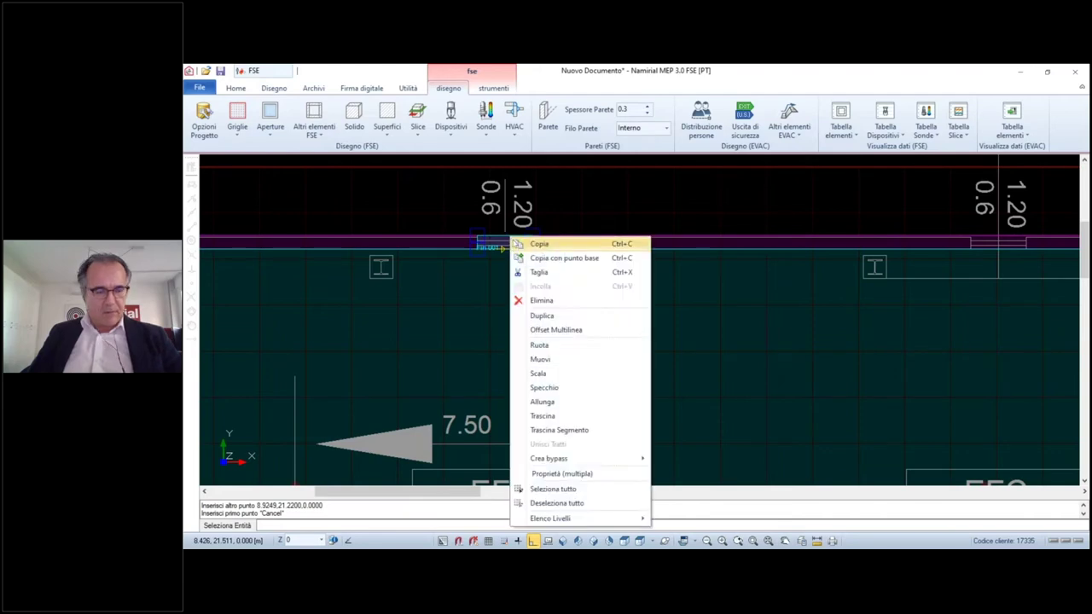
pyautogui.press('Escape')
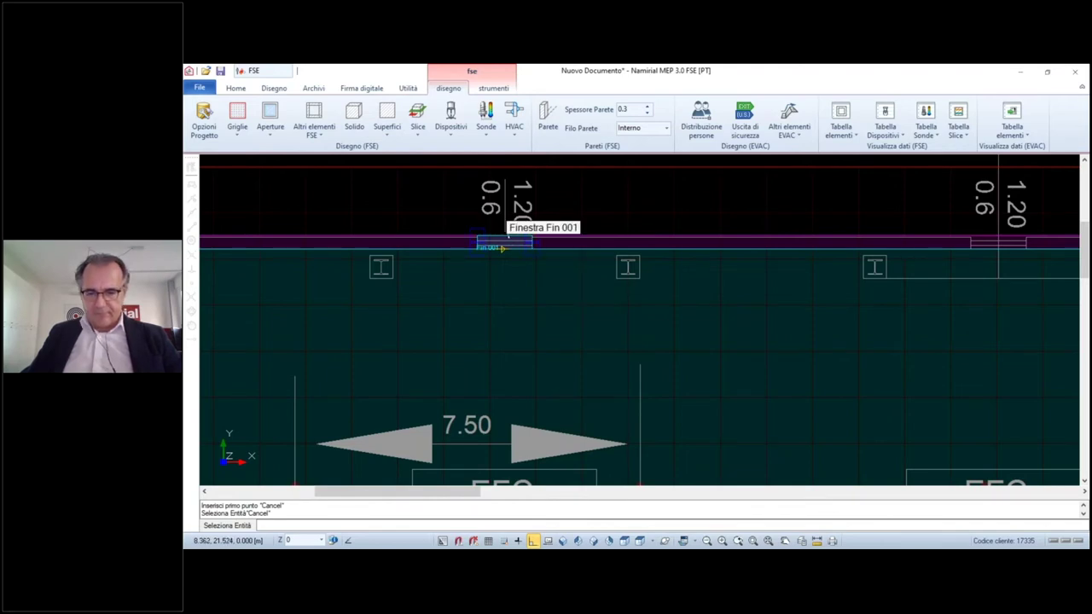
pyautogui.moveTo(755, 474)
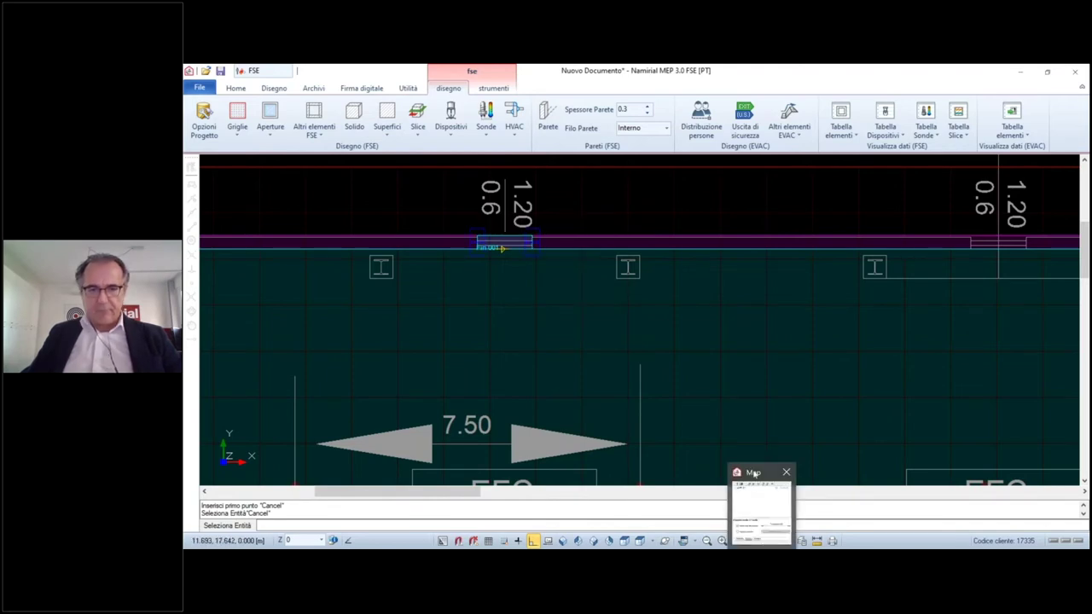
pyautogui.click(514, 248)
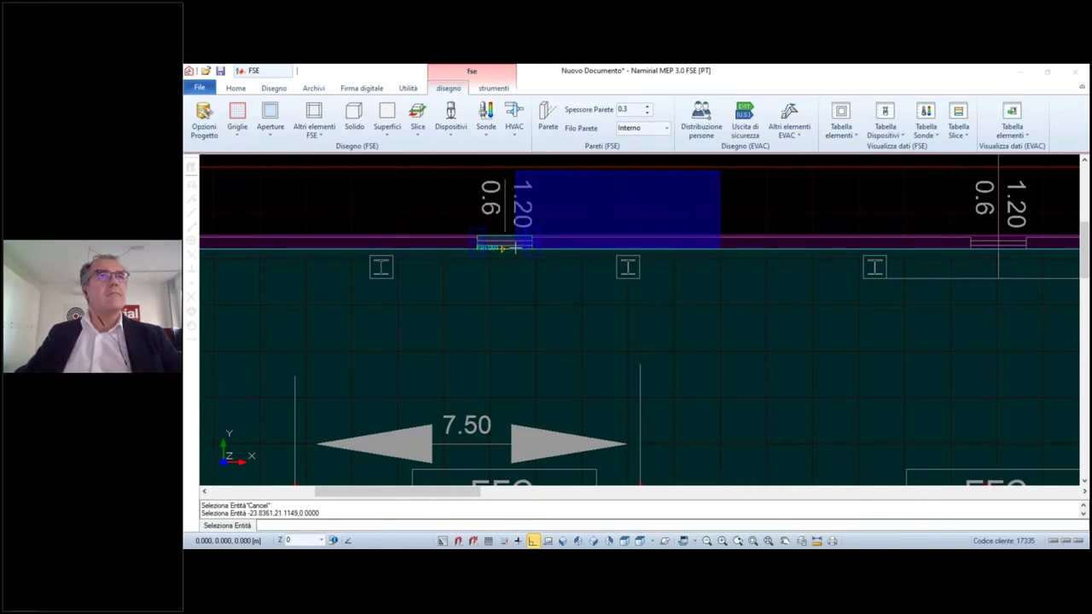
pyautogui.click(516, 248)
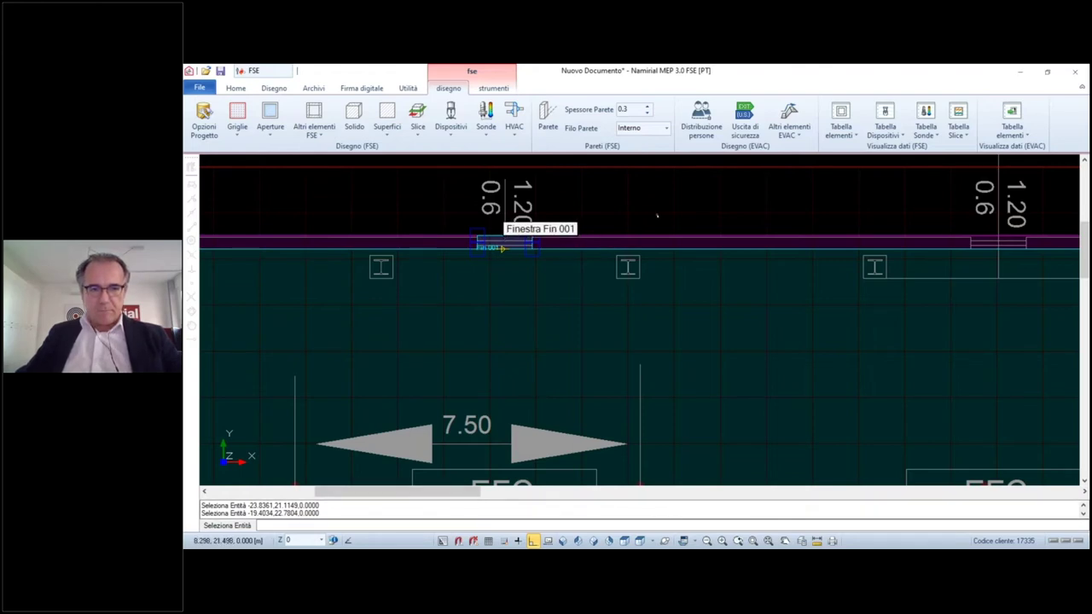
# Examine the new window's minimum elevation and height in the enlarged window data table
pyautogui.click(855, 135)
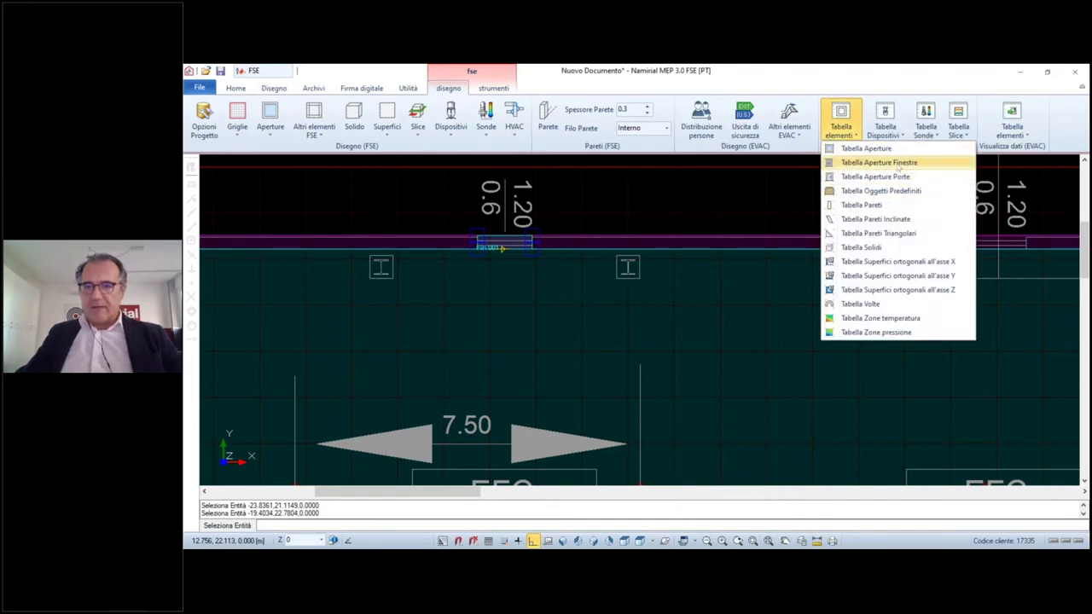
pyautogui.click(878, 162)
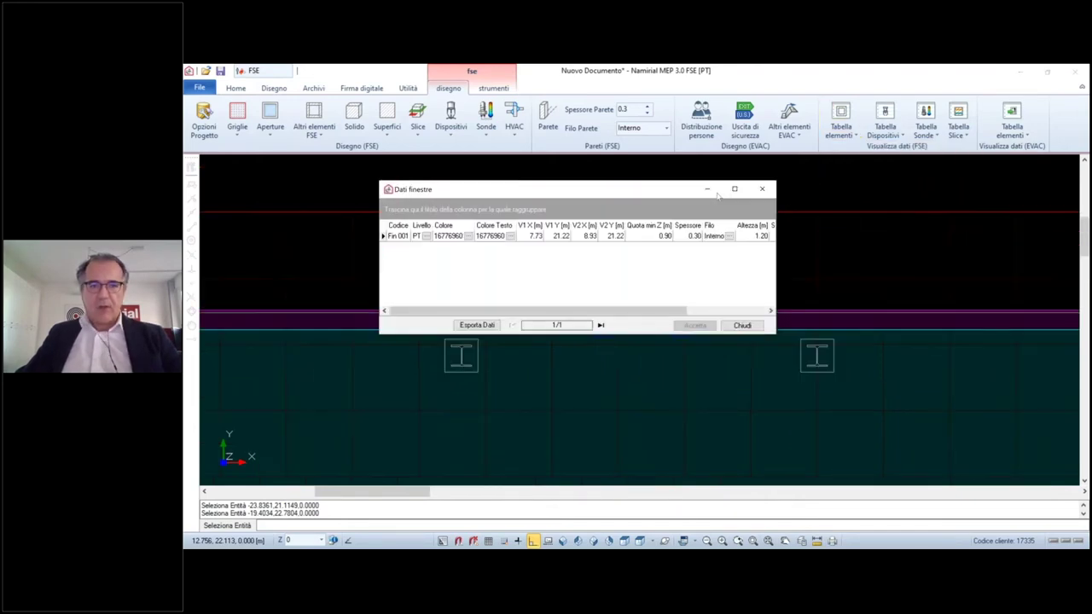
pyautogui.click(733, 189)
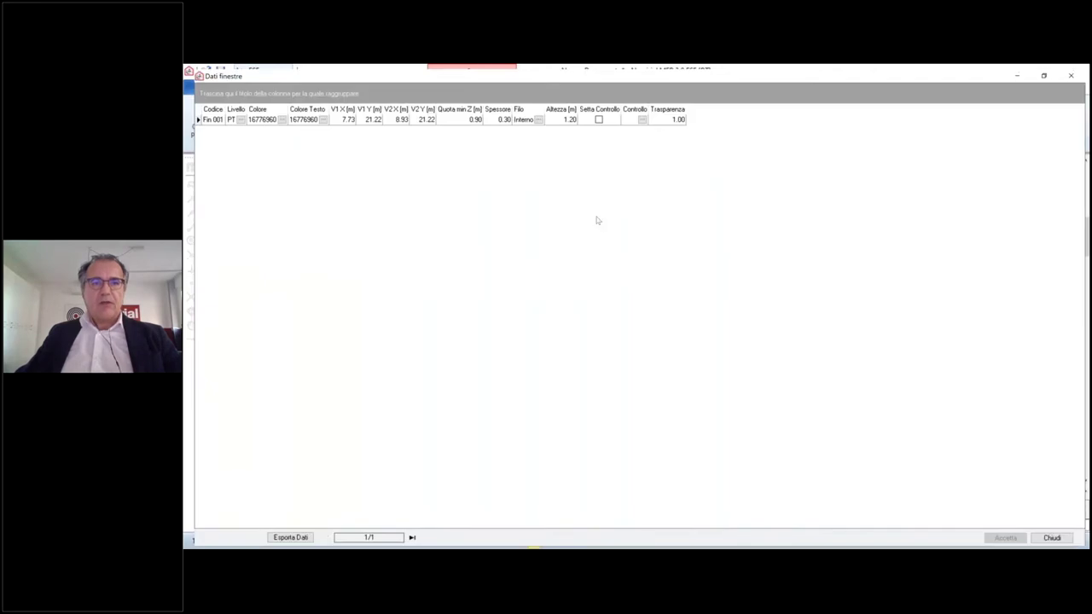
pyautogui.click(454, 116)
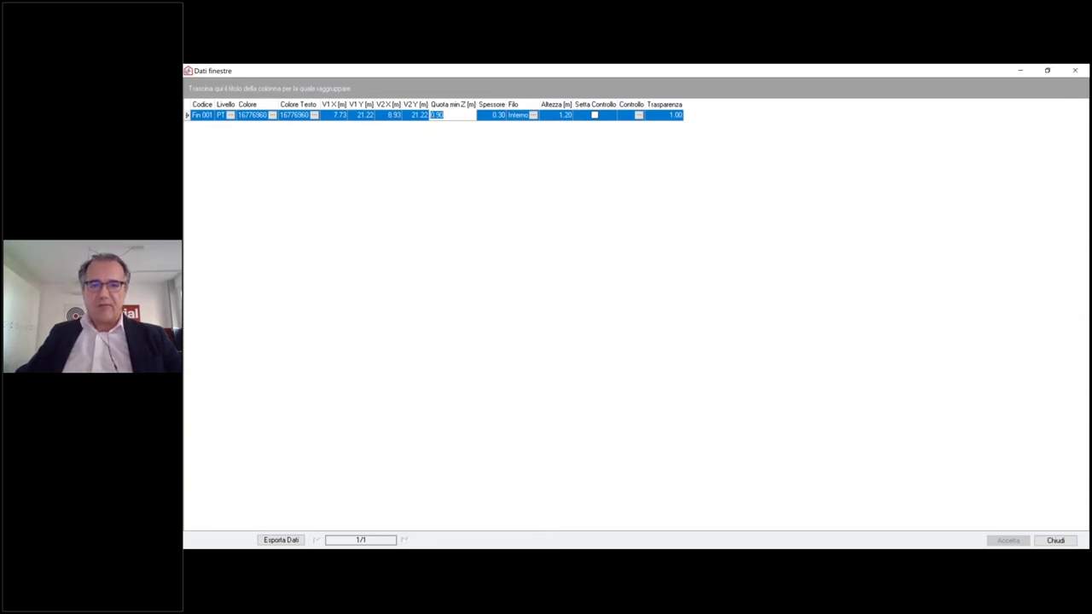
pyautogui.press('Escape')
# Set the default wall height to 6 m in the project's geometric data options
pyautogui.scroll(3, 587, 253)
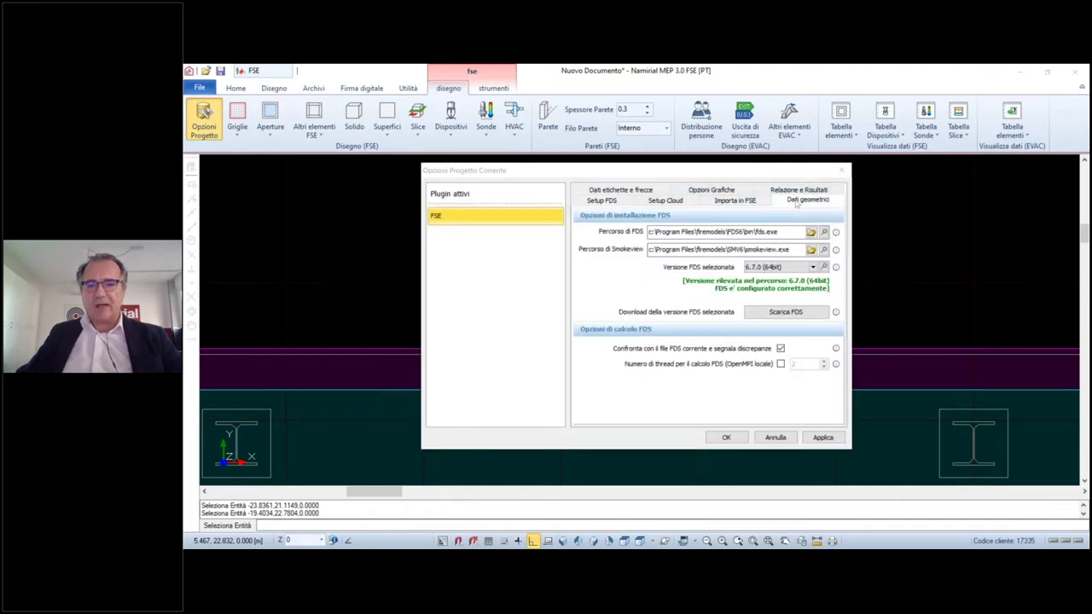
pyautogui.click(796, 203)
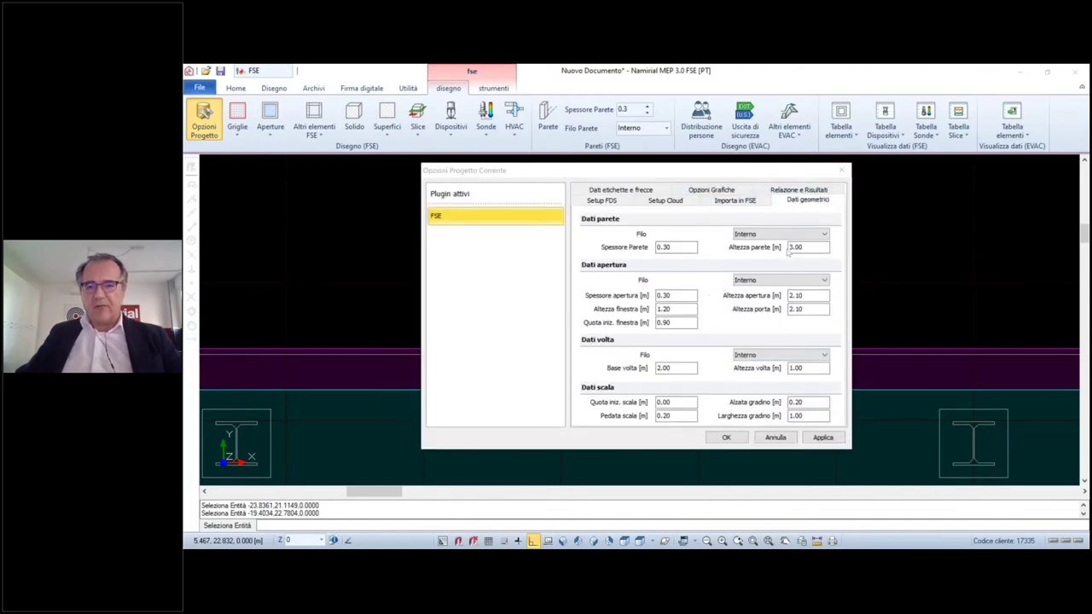
pyautogui.doubleClick(798, 247)
pyautogui.write('6')
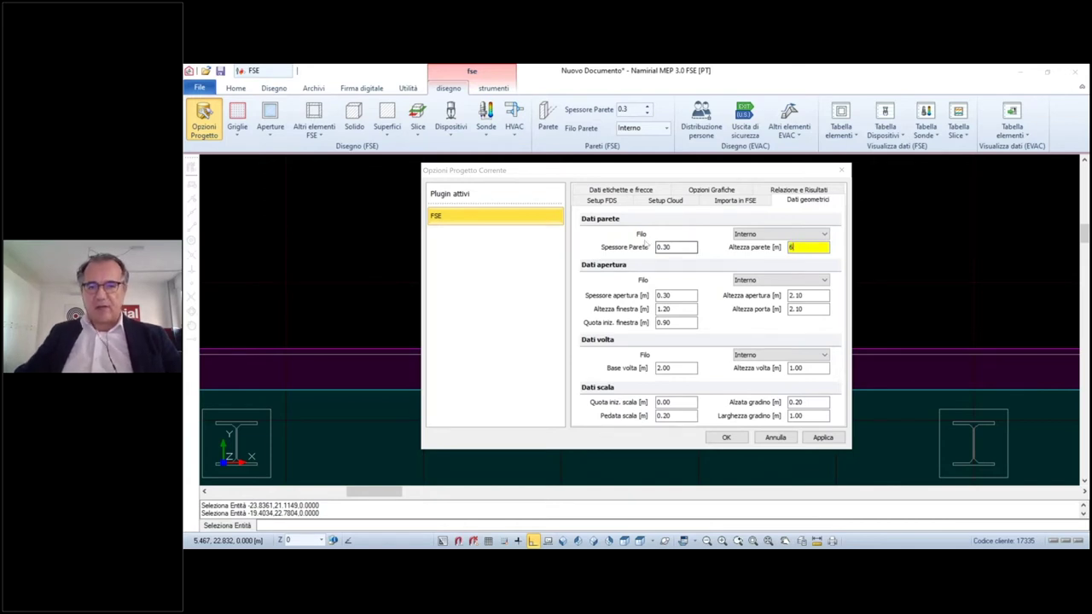
# Set the FDS cloud calculation to 4 virtual processors with the HighCPU memory option
pyautogui.click(680, 202)
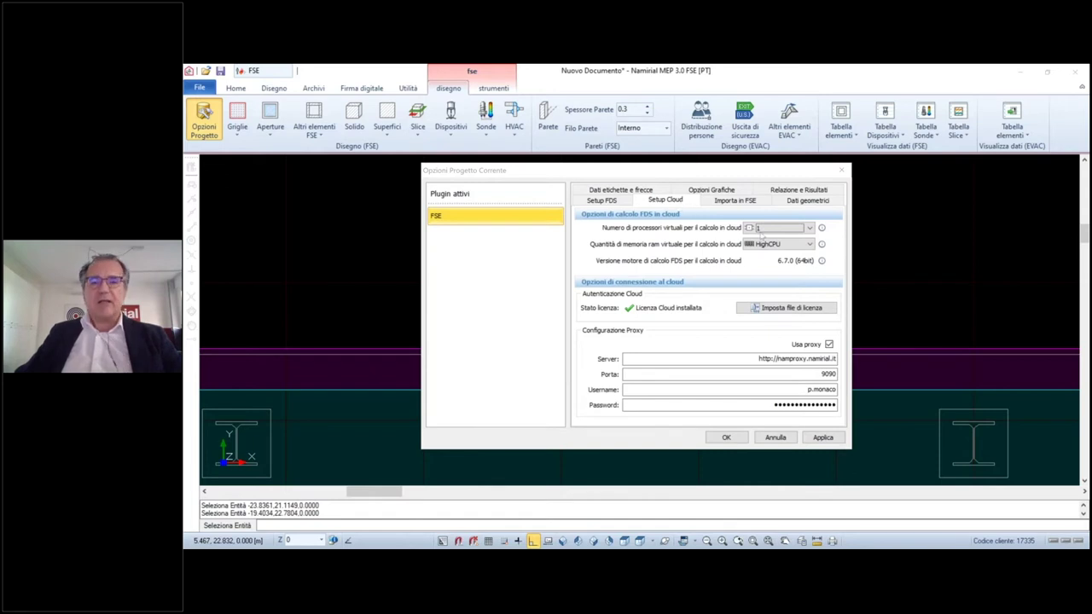
pyautogui.click(808, 227)
pyautogui.moveTo(812, 252); pyautogui.dragTo(813, 271)
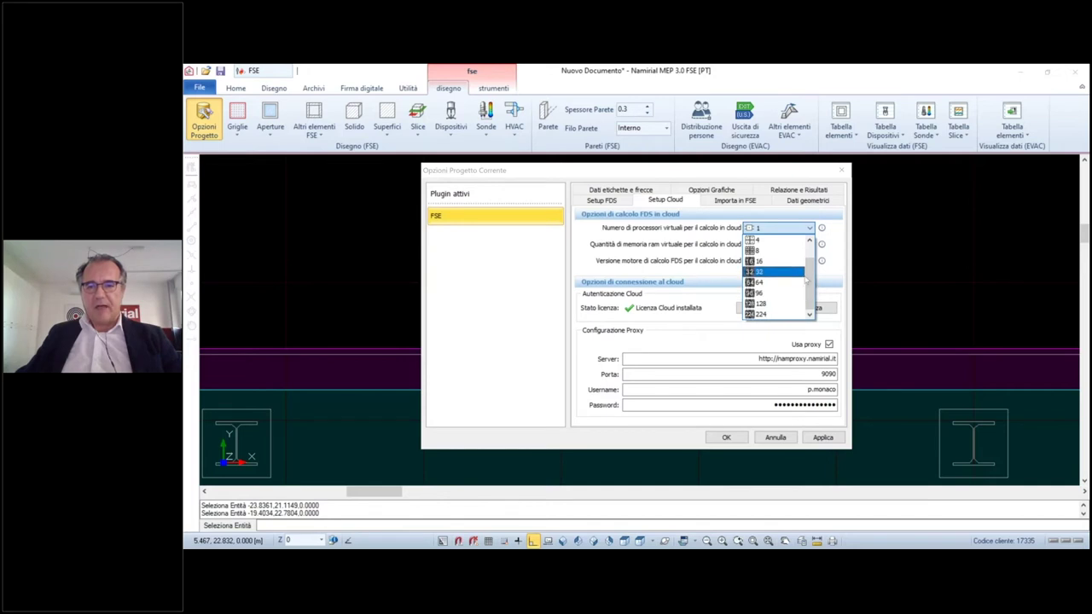
pyautogui.scroll(2, 810, 281)
pyautogui.click(770, 251)
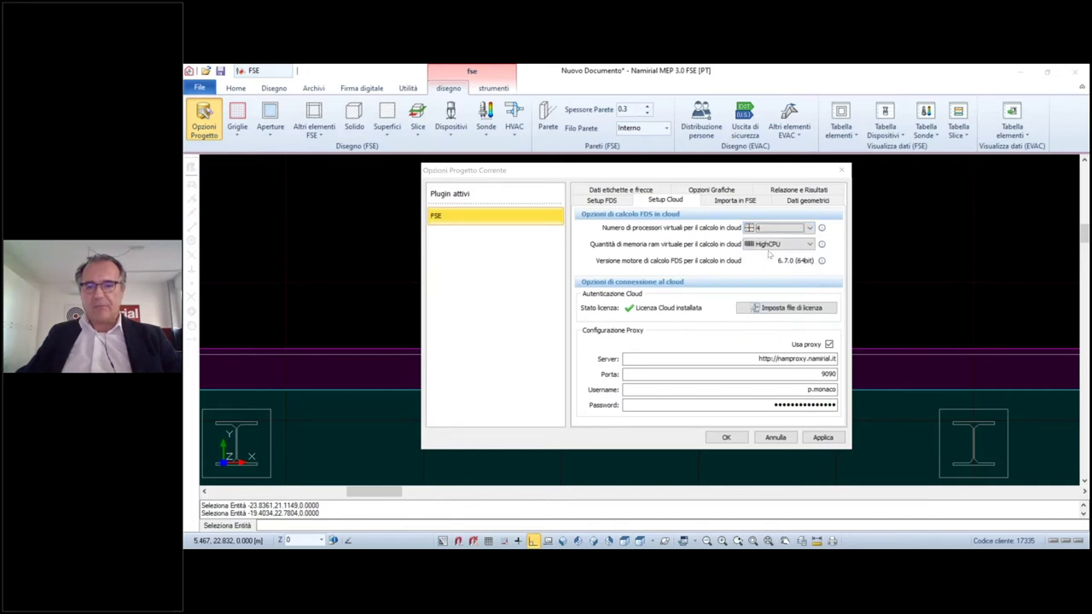
pyautogui.click(772, 245)
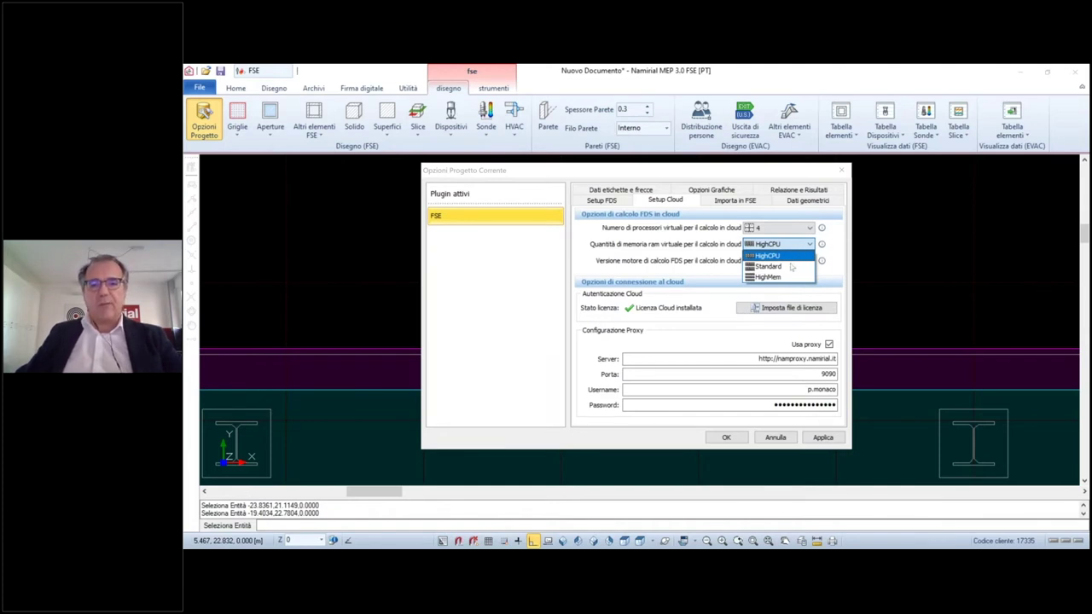
pyautogui.click(724, 280)
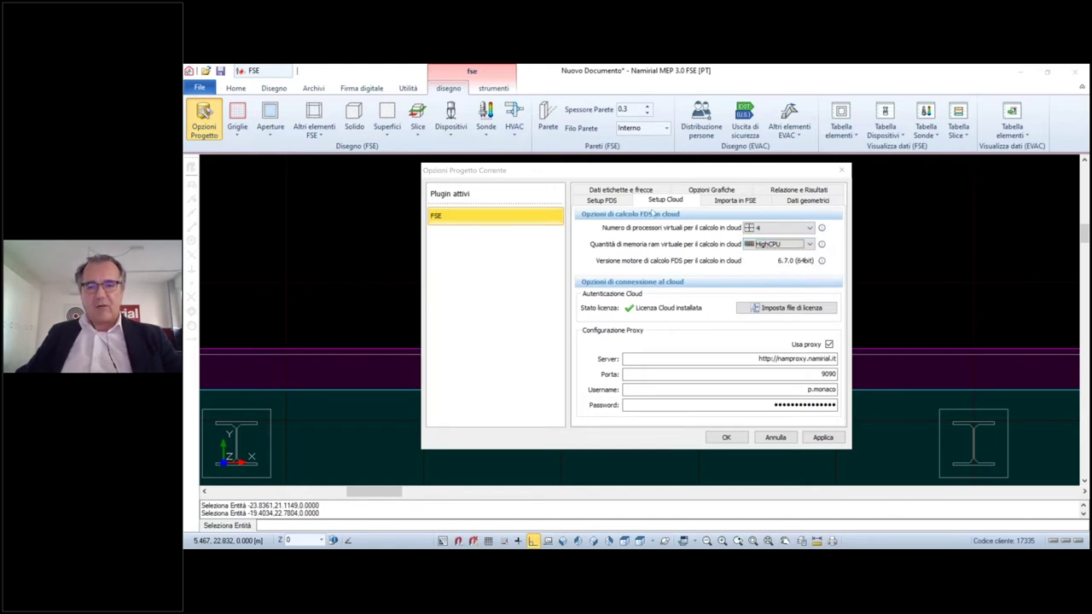
# Review the selectable FDS versions and the cloud setup, and accept the project options
pyautogui.click(616, 201)
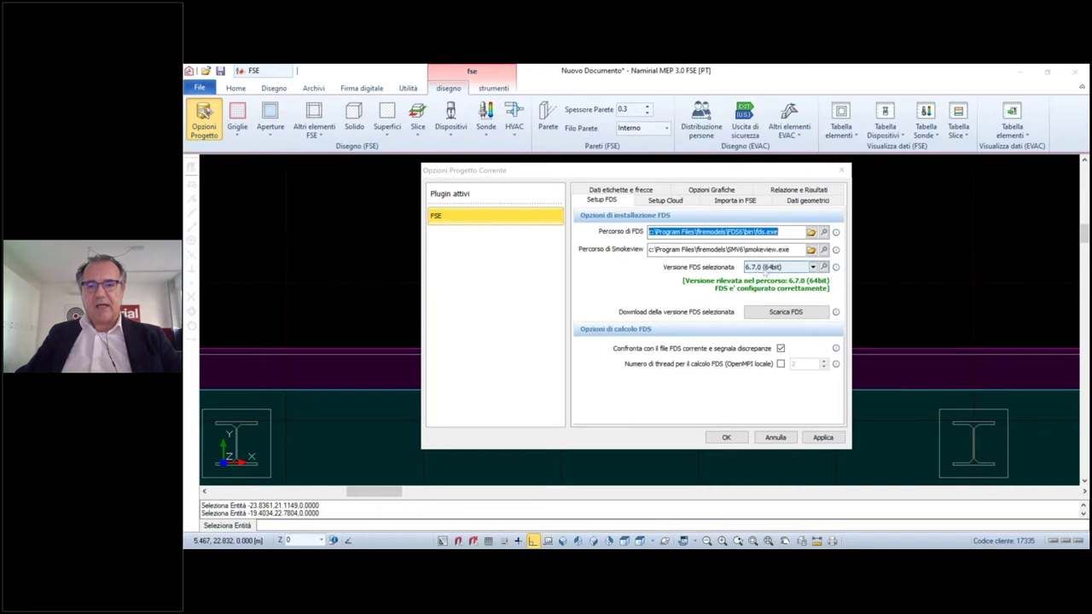
pyautogui.click(814, 267)
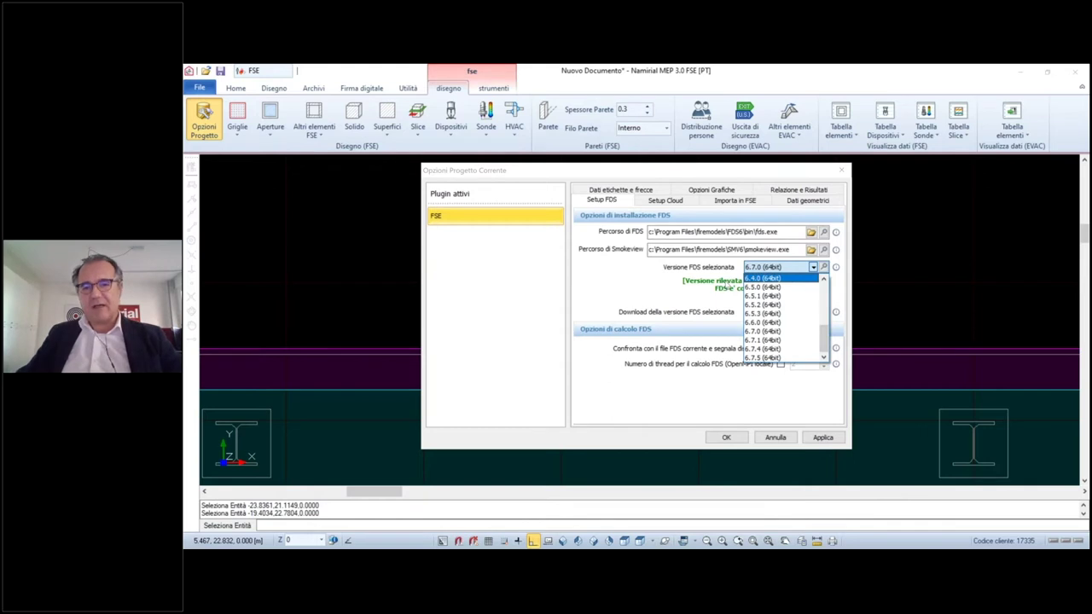
pyautogui.click(719, 281)
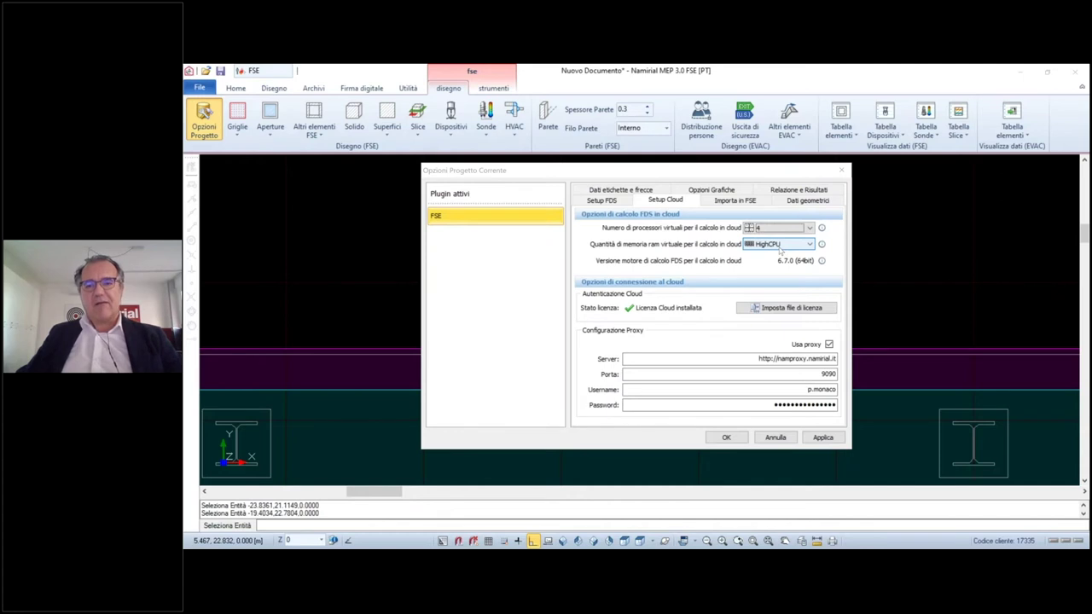
pyautogui.click(671, 316)
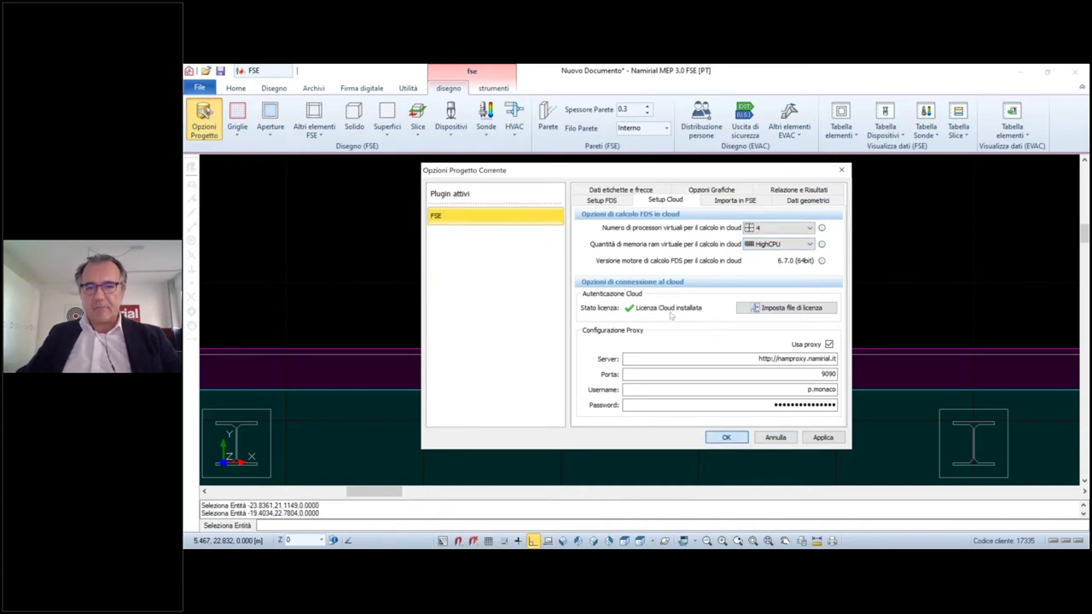
pyautogui.press('Return')
pyautogui.scroll(2, 623, 367)
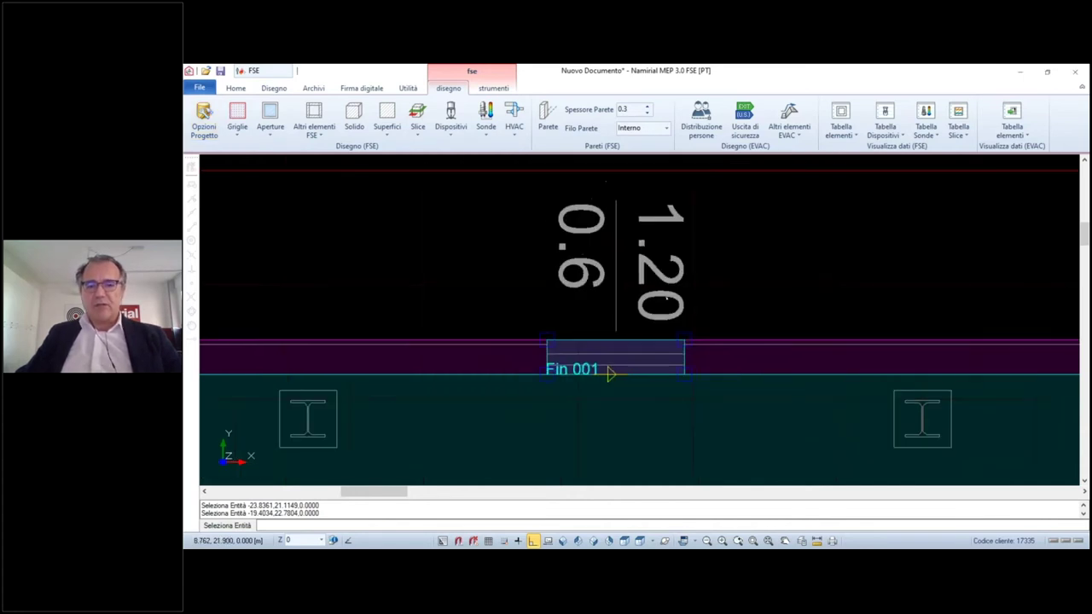
pyautogui.press('Escape')
pyautogui.press('Escape')
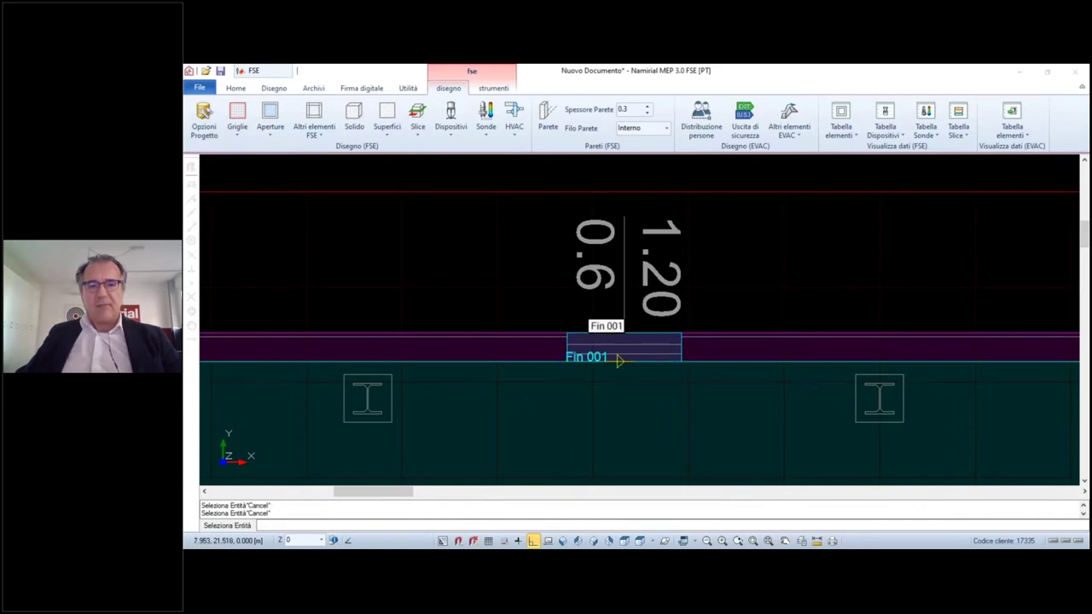
pyautogui.click(580, 330)
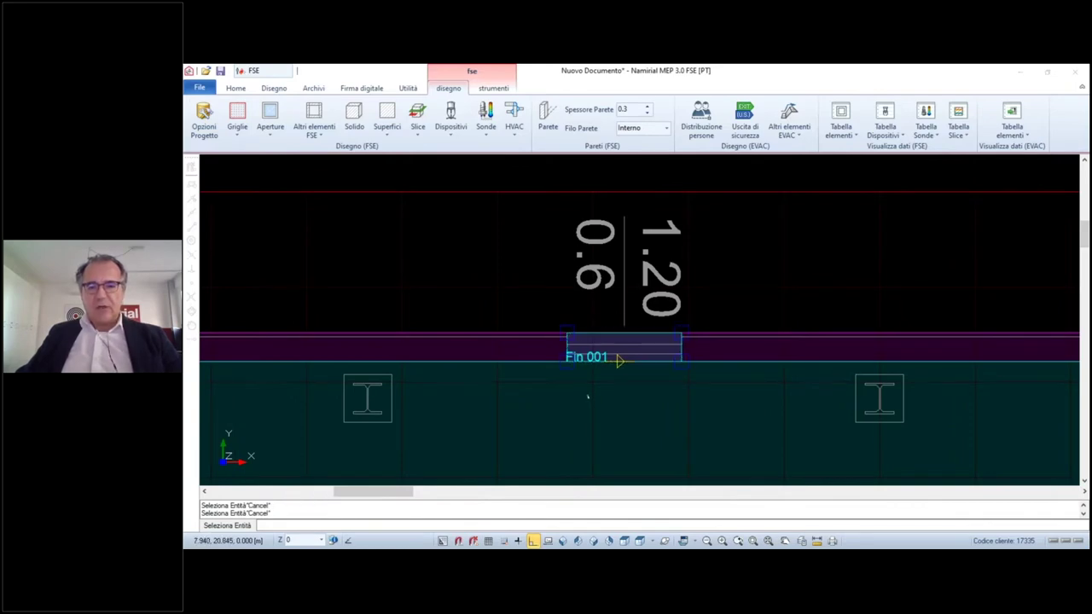
# Draw a 1.20 m window over the second opening from the west in the north wall
pyautogui.scroll(-5, 588, 396)
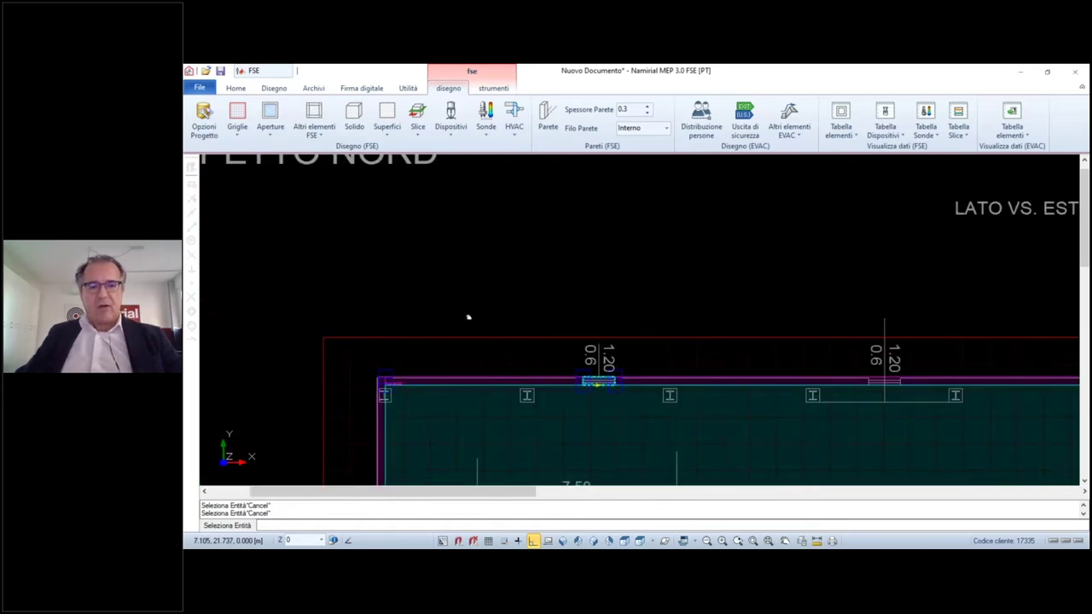
pyautogui.moveTo(468, 315); pyautogui.dragTo(373, 262)
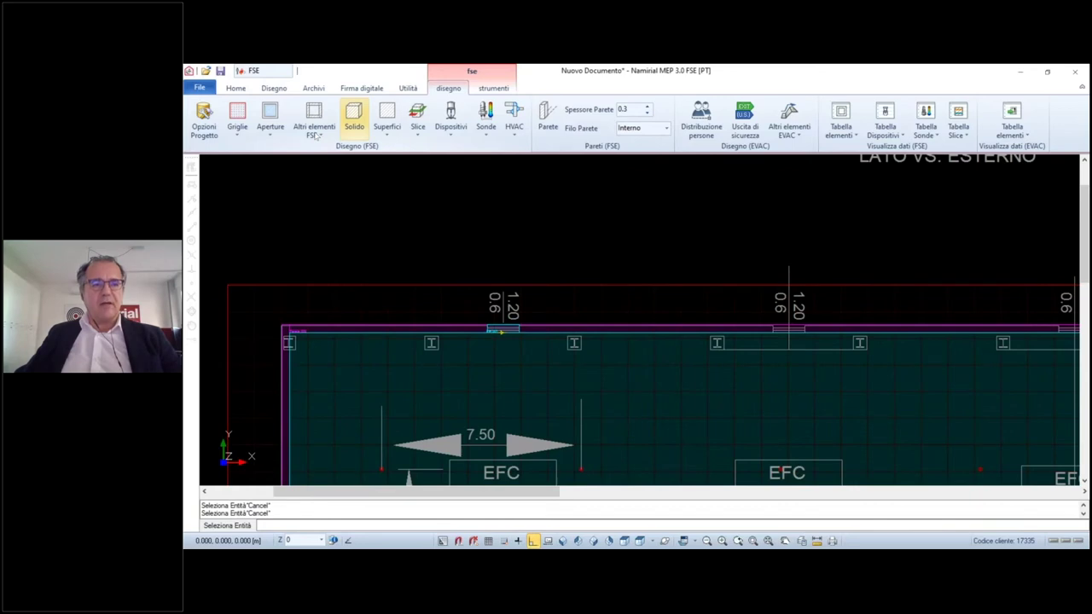
pyautogui.click(270, 121)
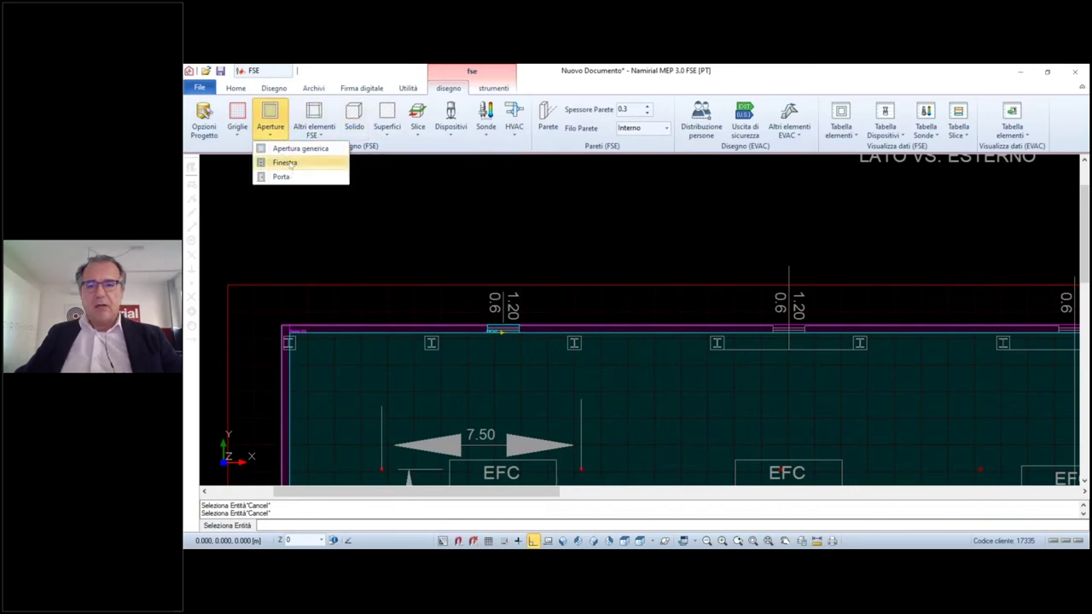
pyautogui.press('Return')
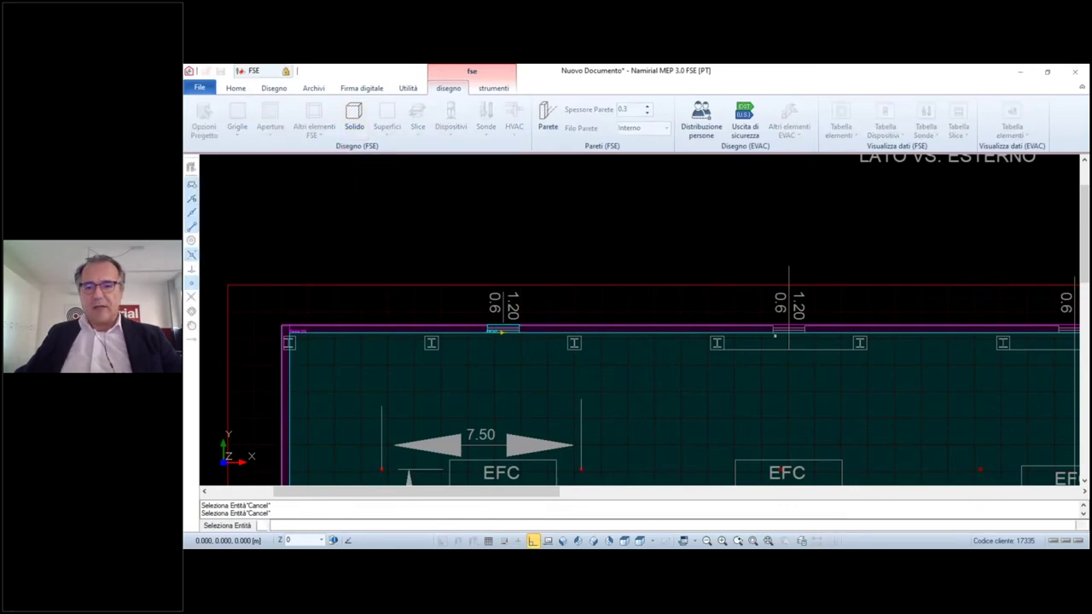
pyautogui.click(773, 330)
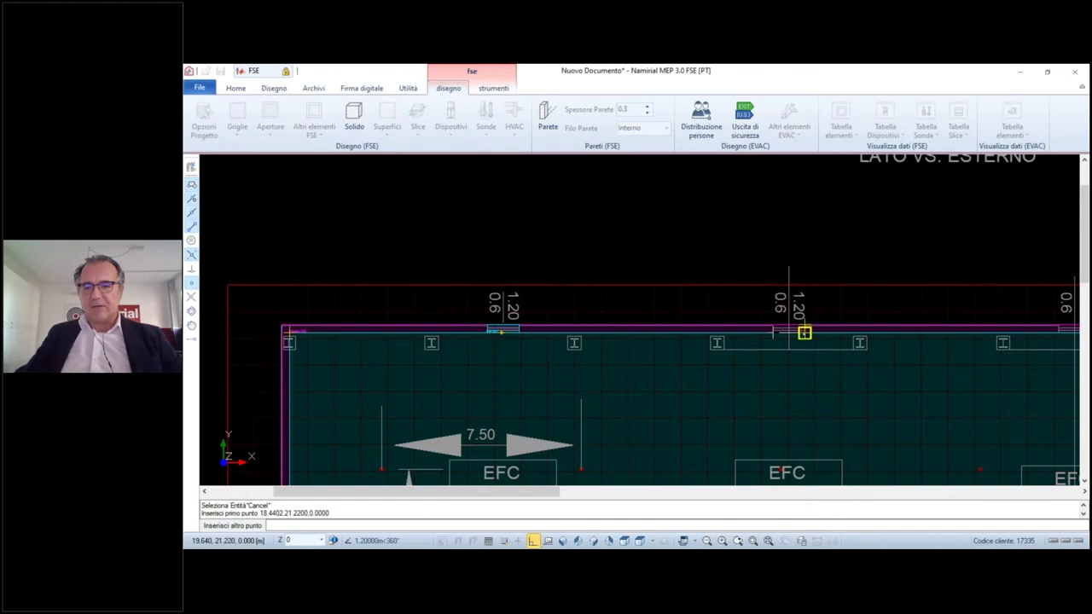
pyautogui.click(805, 333)
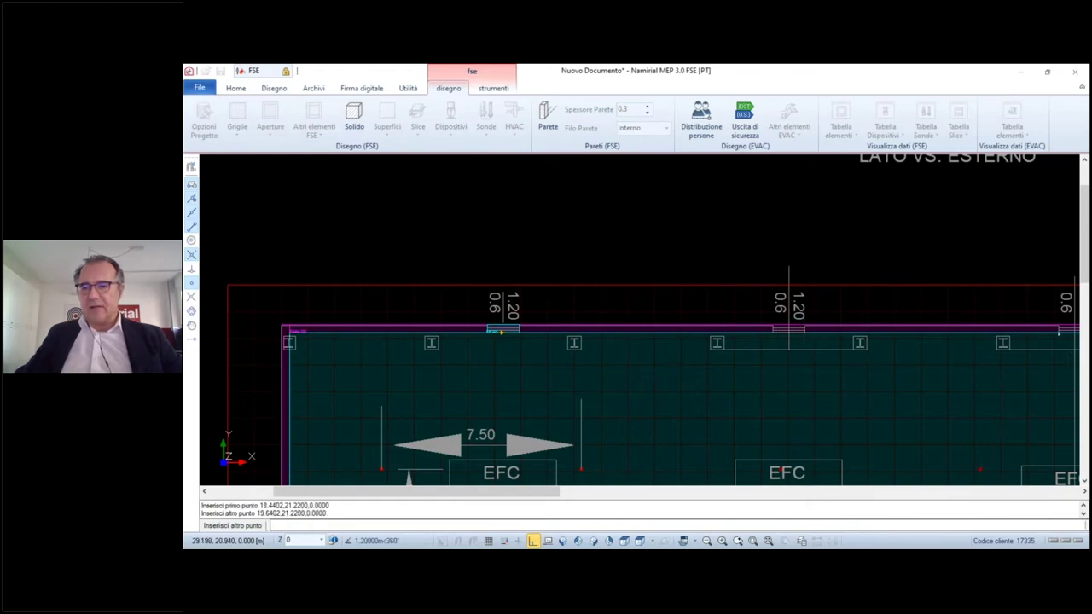
# Draw 1.20 m windows over the third and fourth openings from the west in the north wall
pyautogui.click(1058, 329)
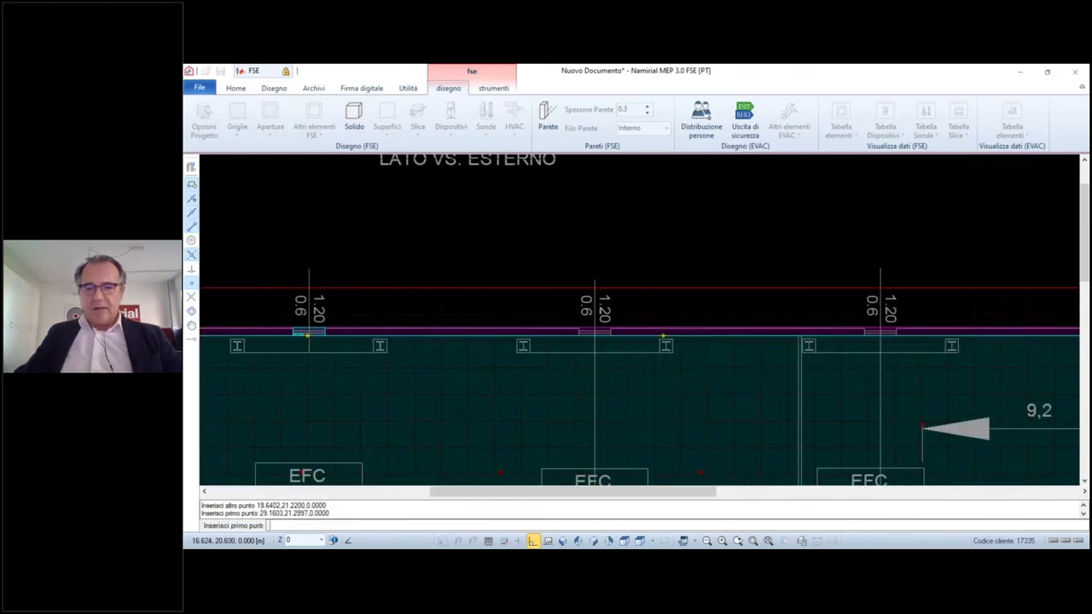
pyautogui.click(611, 332)
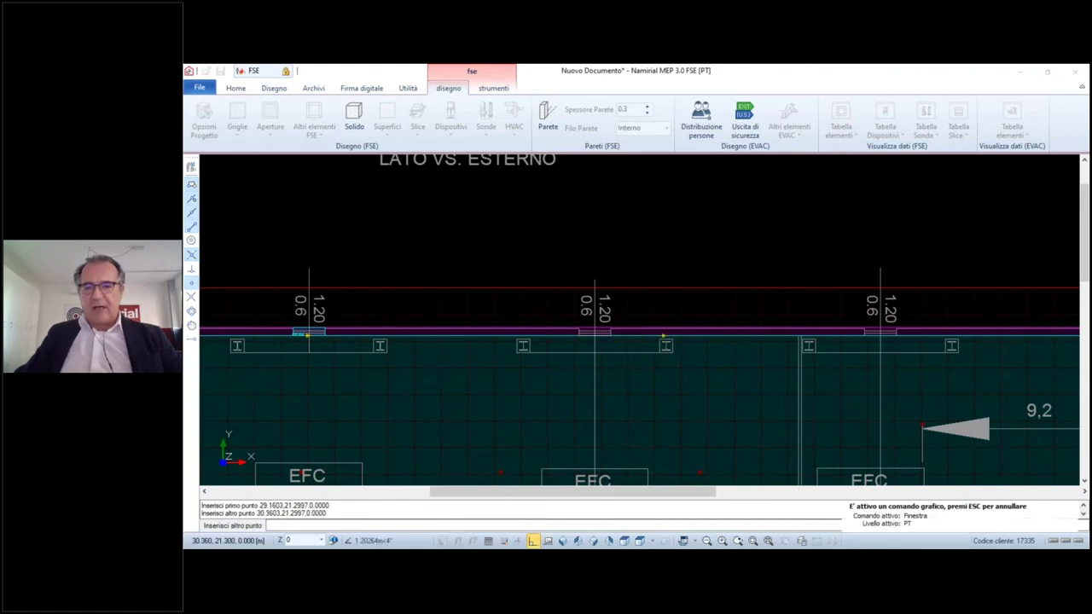
pyautogui.click(864, 332)
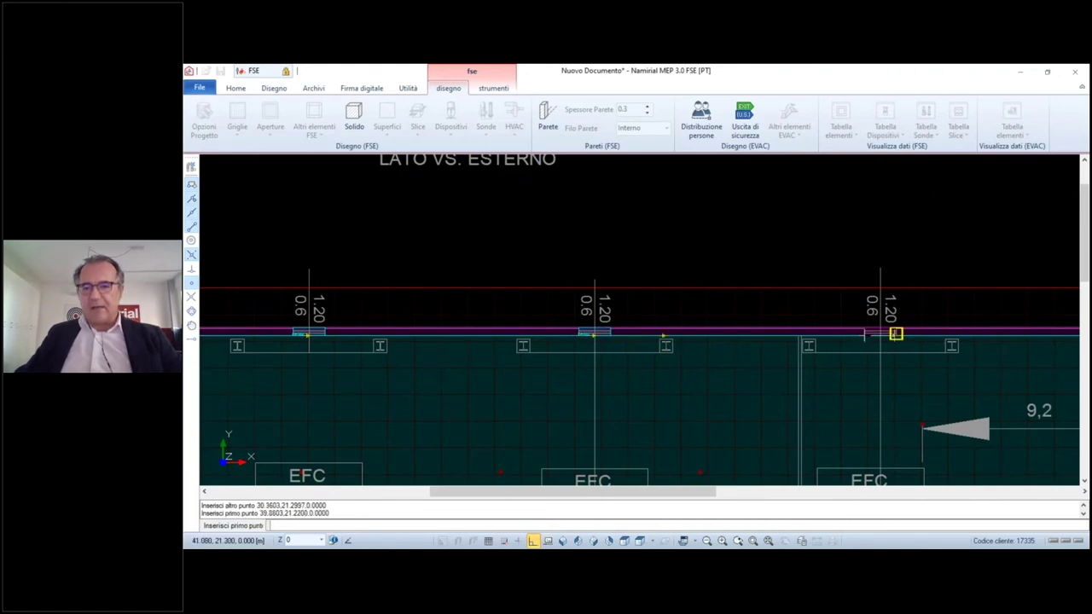
pyautogui.click(895, 333)
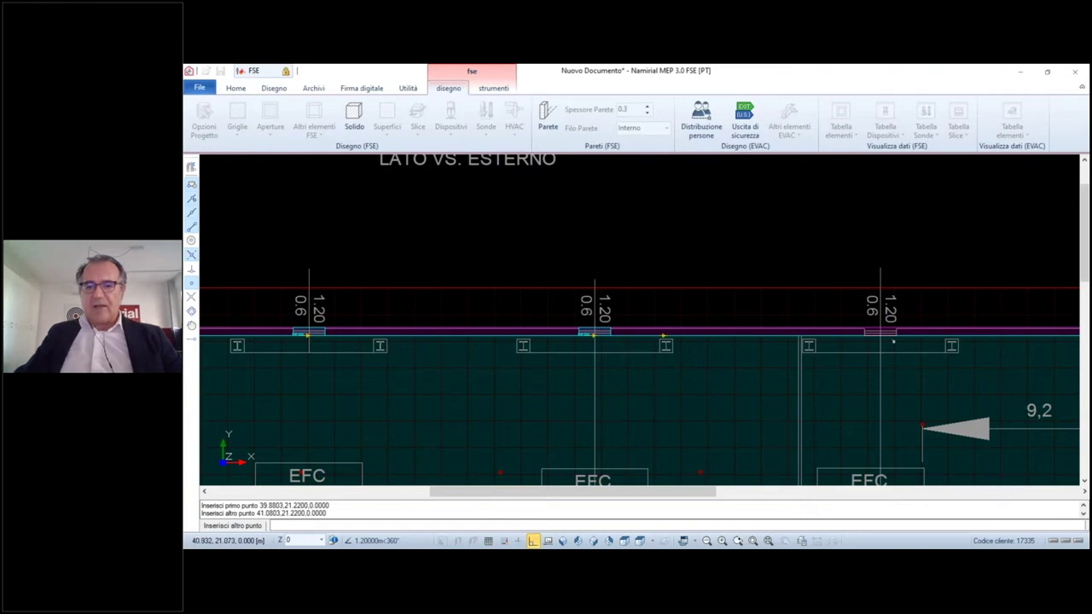
pyautogui.rightClick(894, 336)
pyautogui.click(906, 345)
pyautogui.press('Escape')
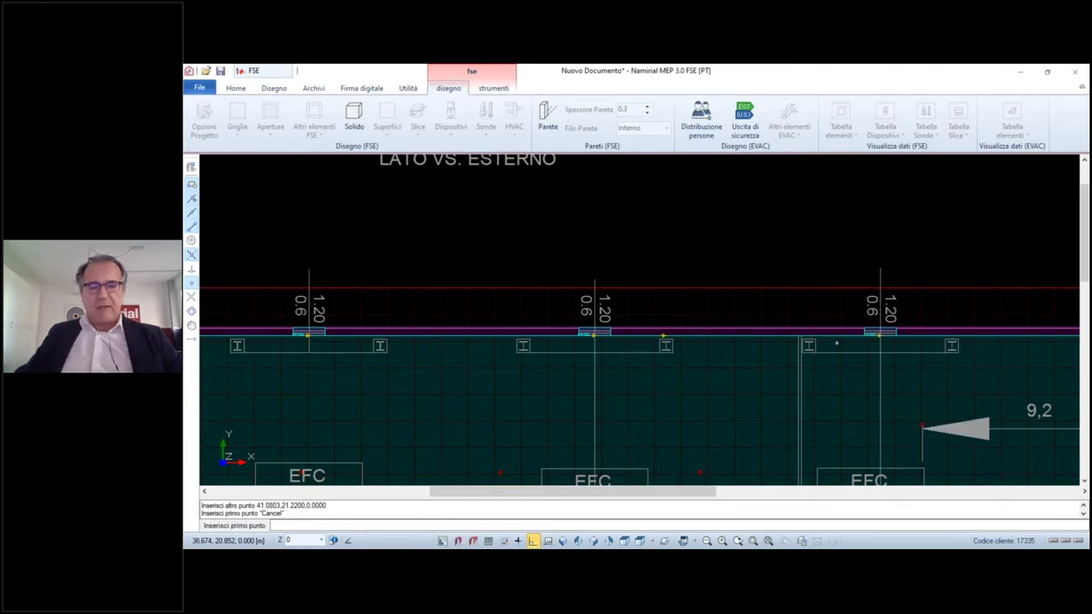
# Draw a 1.20 m wide door over the opening marked 1.20/2.40 in the west wall
pyautogui.scroll(-1, 843, 345)
pyautogui.scroll(-4, 844, 345)
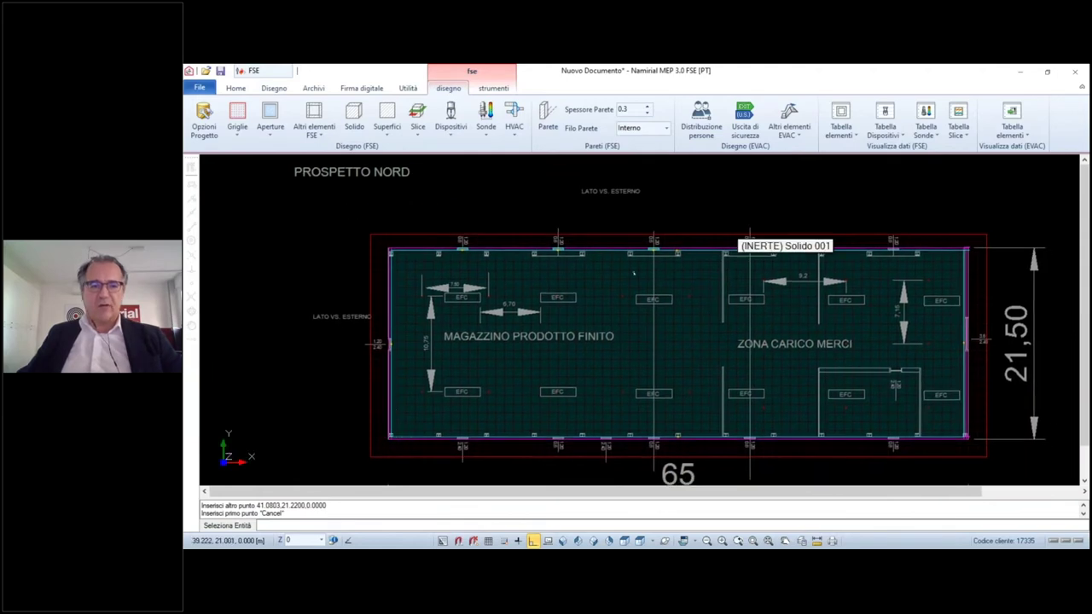
pyautogui.scroll(3, 391, 341)
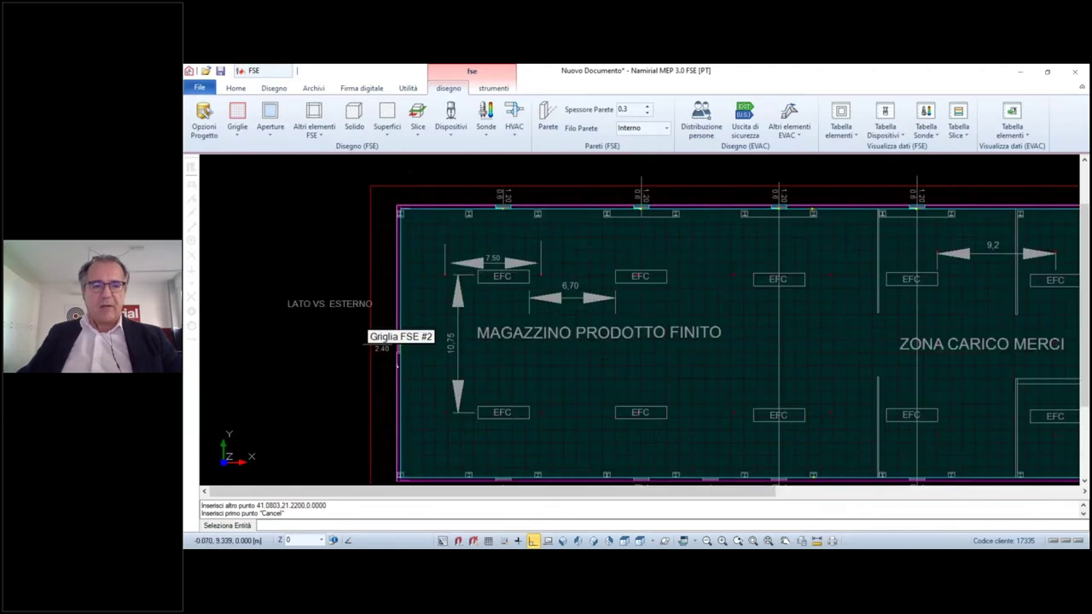
pyautogui.scroll(3, 399, 364)
pyautogui.click(269, 119)
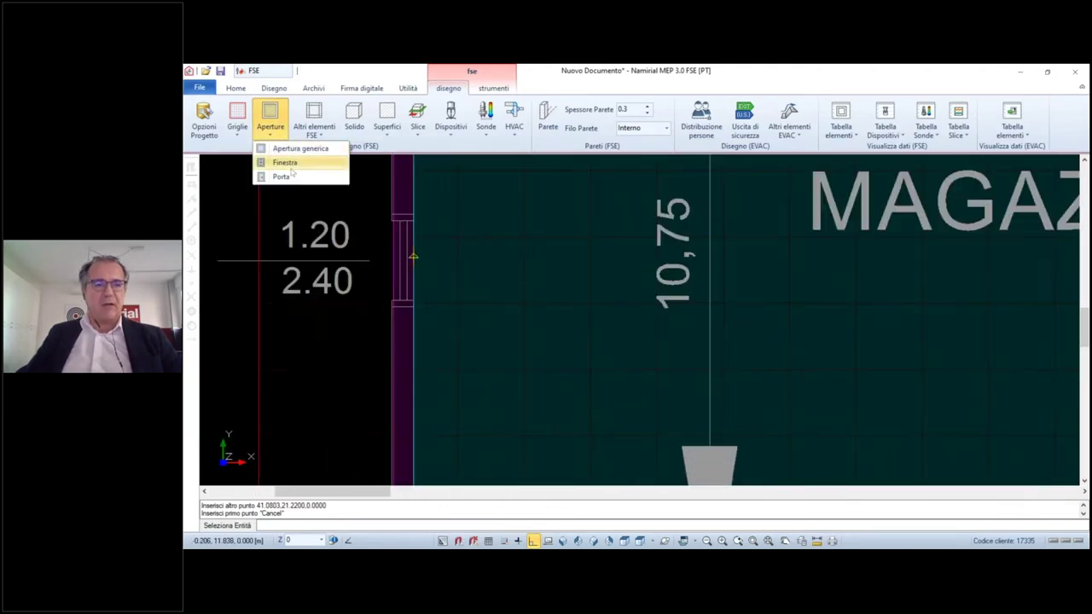
pyautogui.click(284, 177)
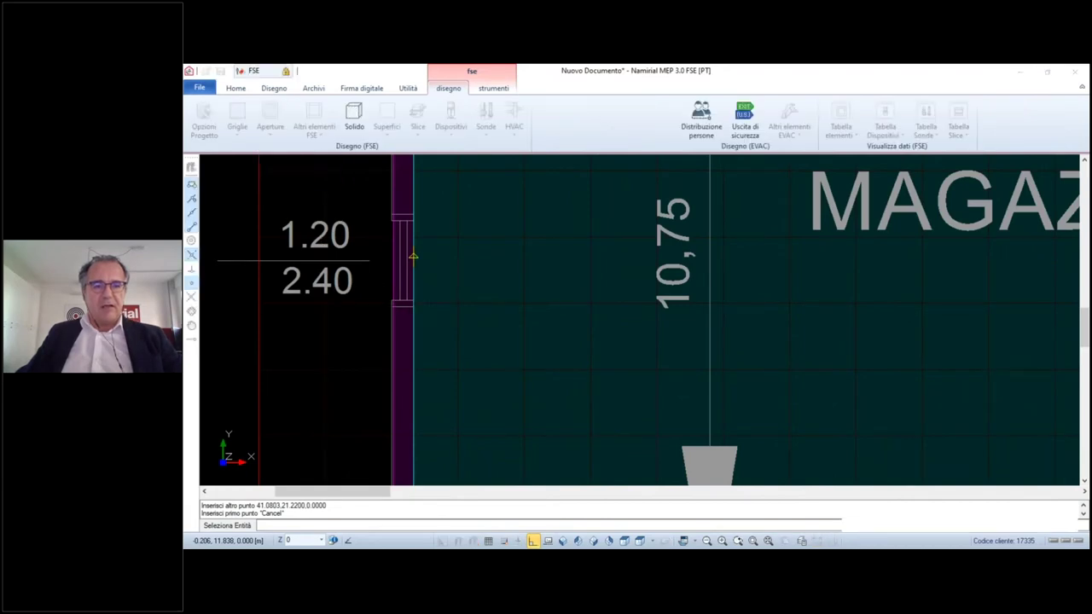
pyautogui.click(416, 302)
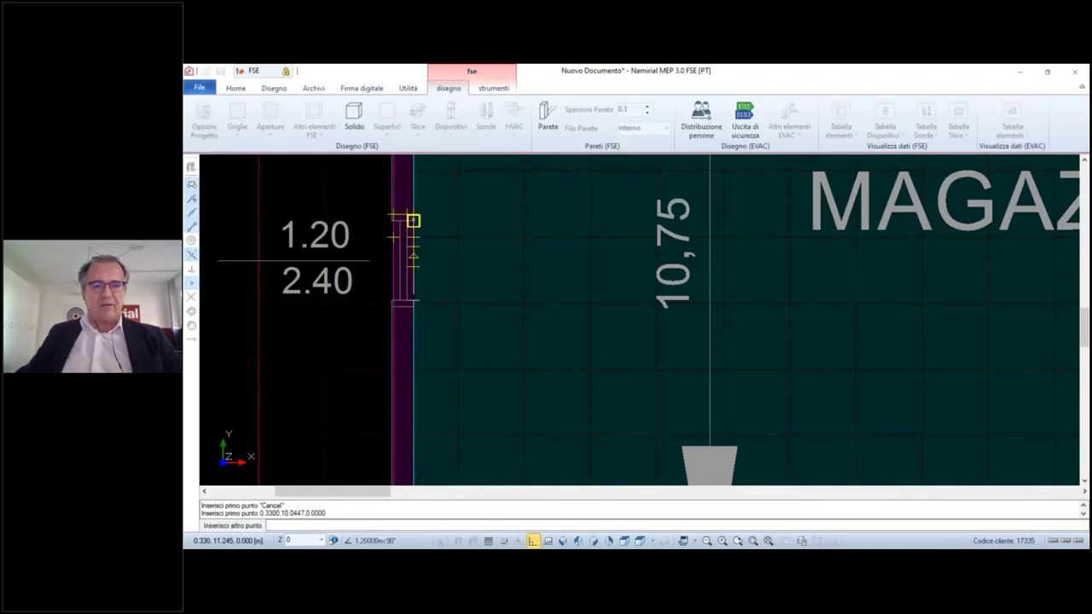
pyautogui.click(415, 220)
pyautogui.rightClick(418, 232)
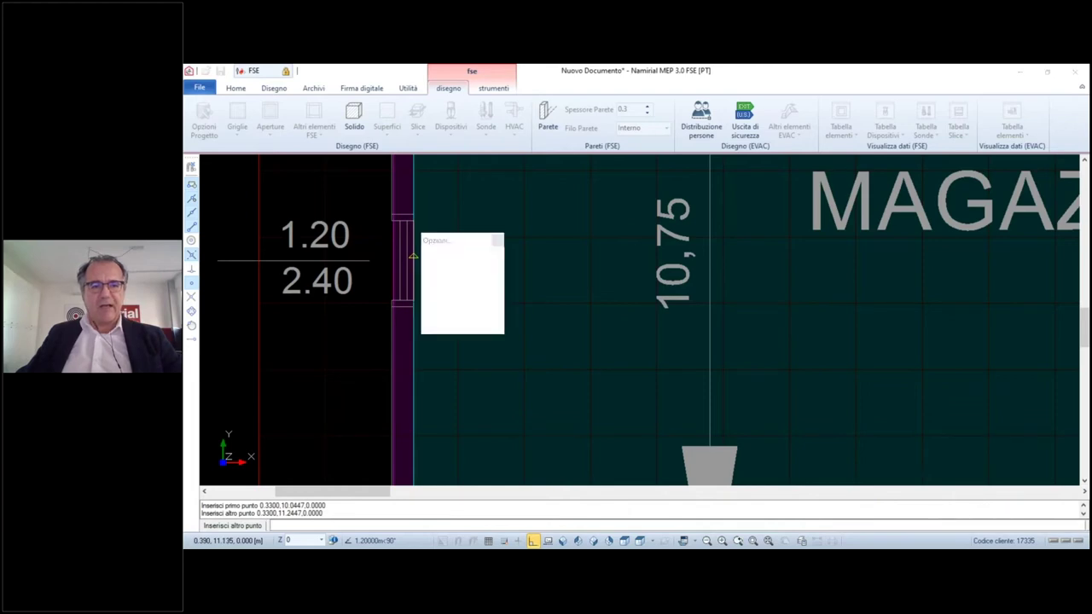
pyautogui.click(423, 250)
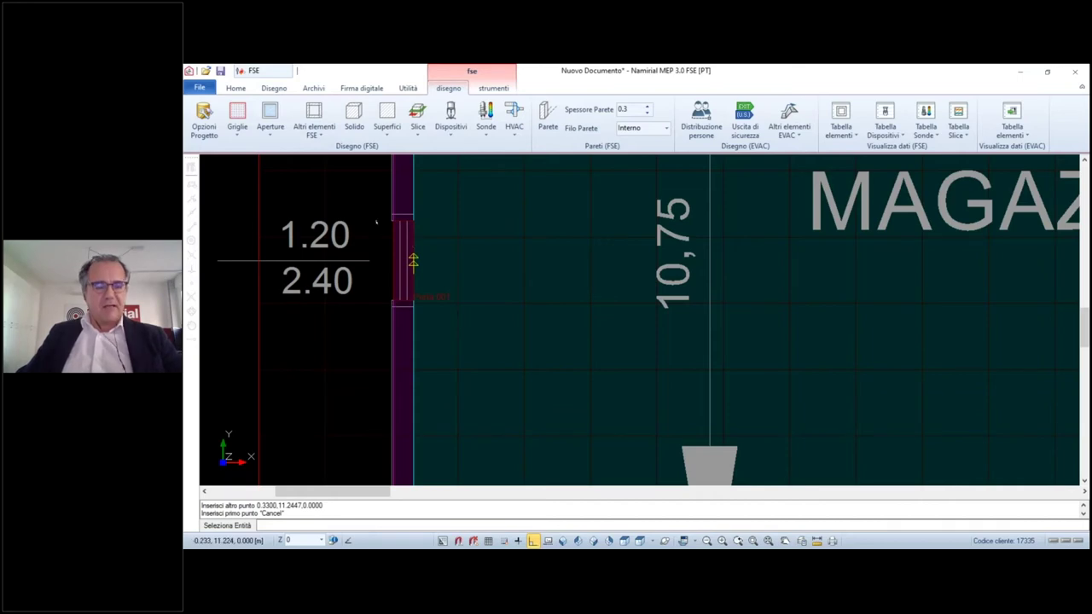
pyautogui.press('Escape')
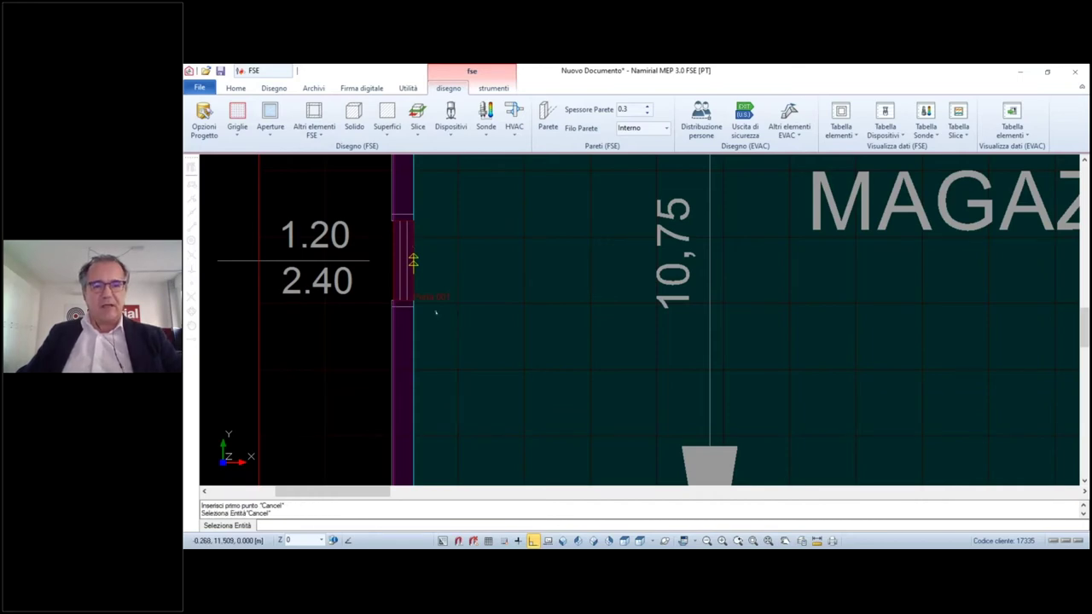
# Examine the west wall door's properties, including the minimum Z elevation of its first vertex
pyautogui.click(408, 265)
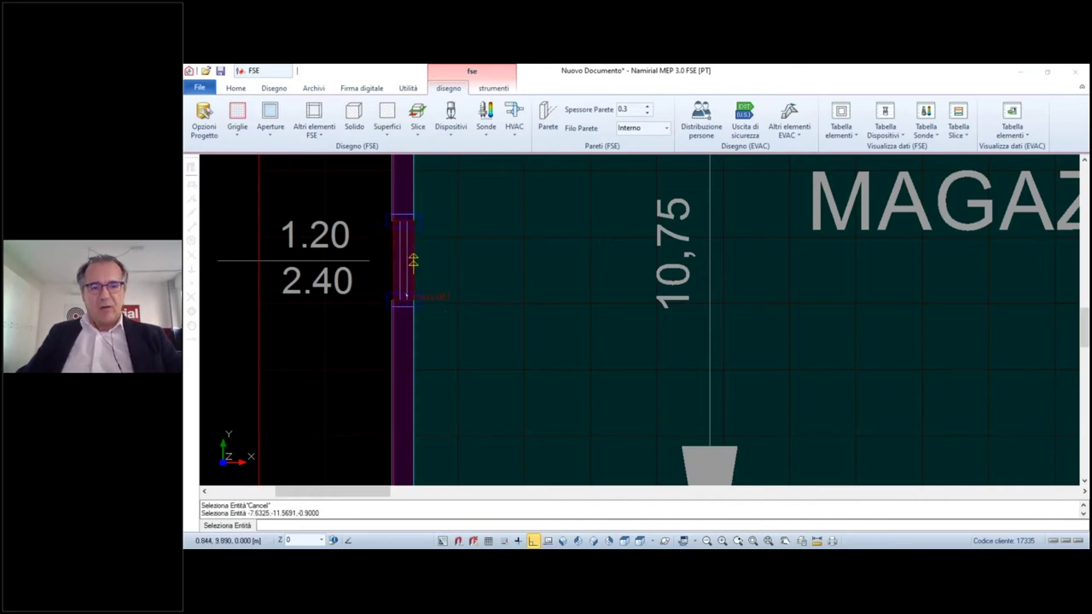
pyautogui.rightClick(418, 285)
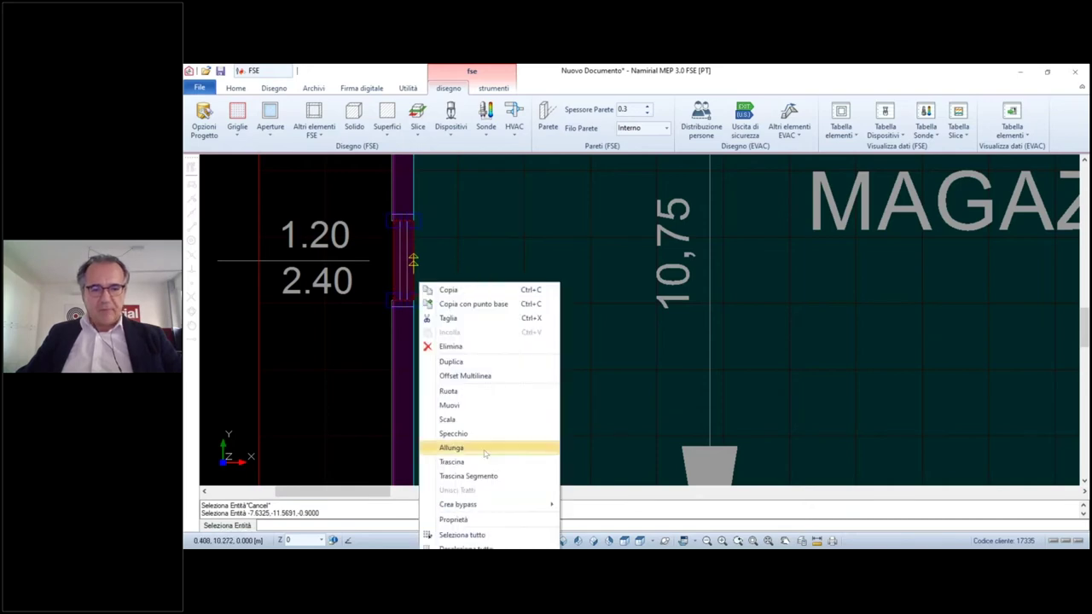
pyautogui.click(475, 521)
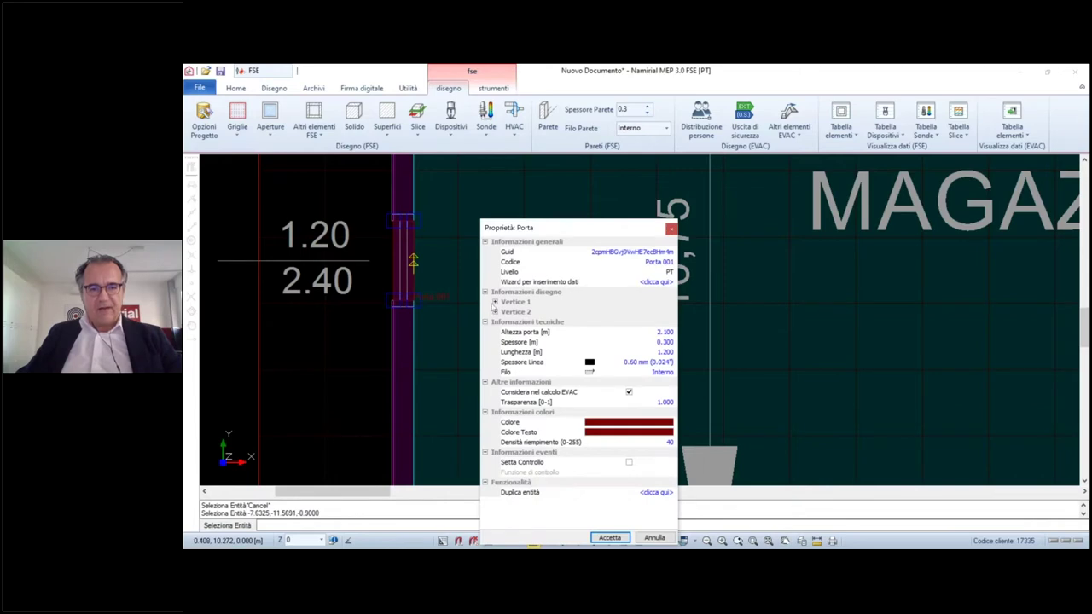
pyautogui.click(495, 302)
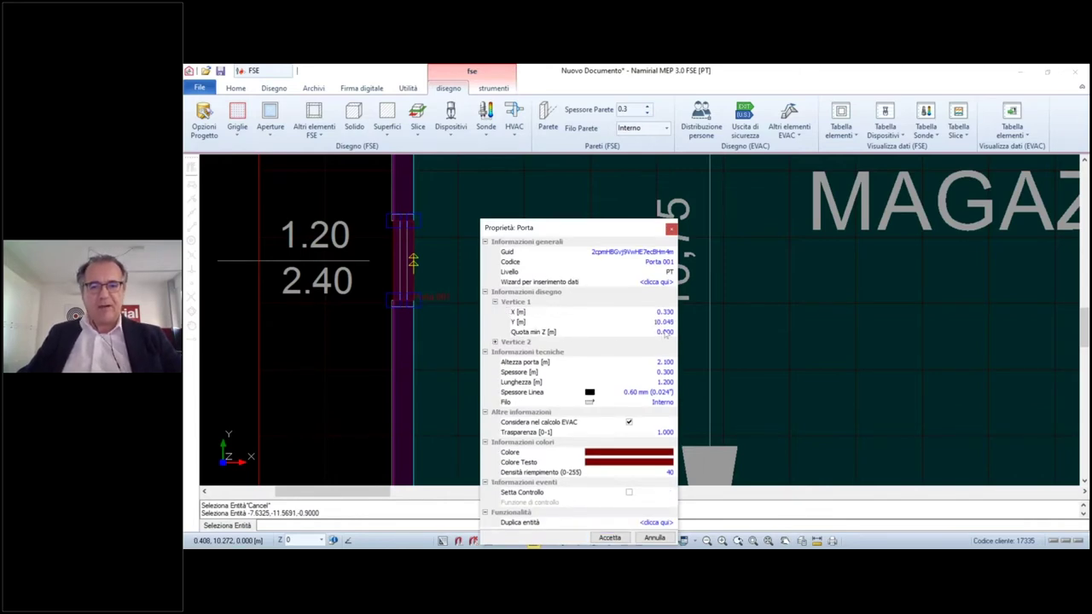
pyautogui.click(665, 333)
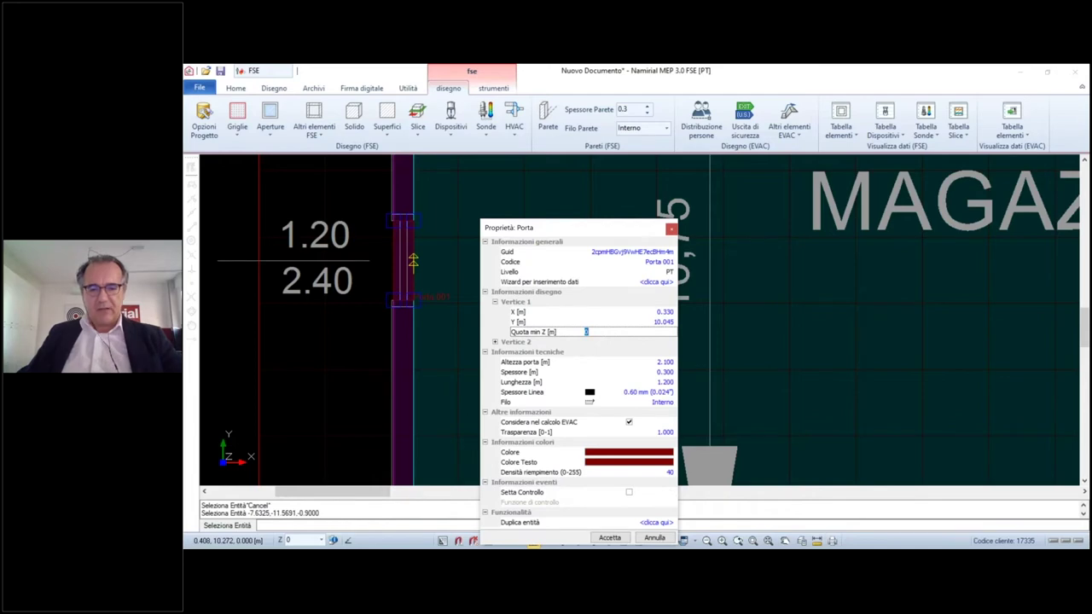
pyautogui.click(655, 537)
pyautogui.scroll(-3, 550, 252)
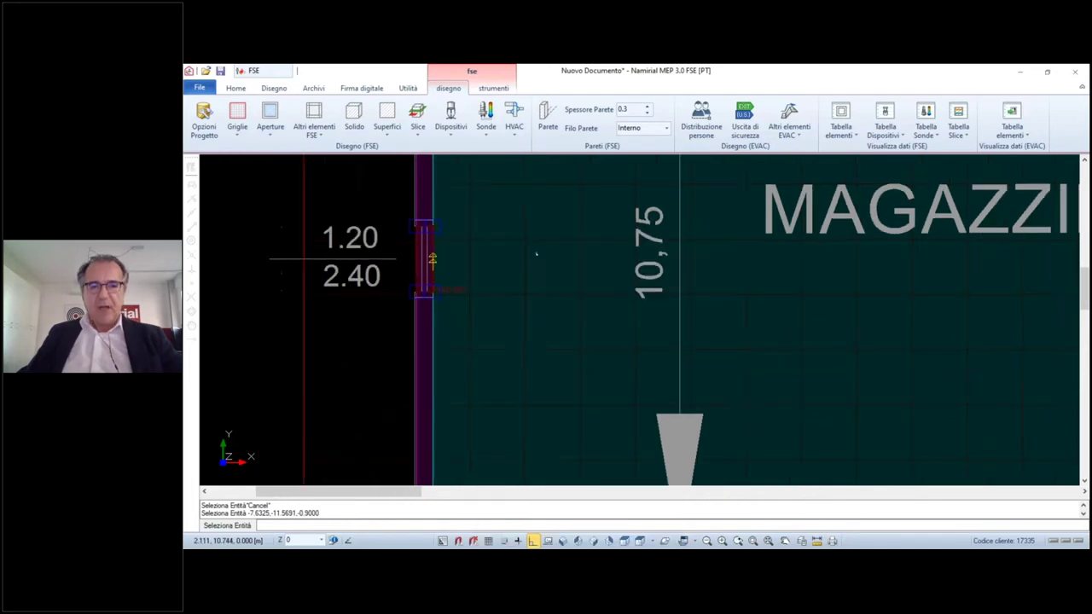
pyautogui.scroll(-4, 550, 253)
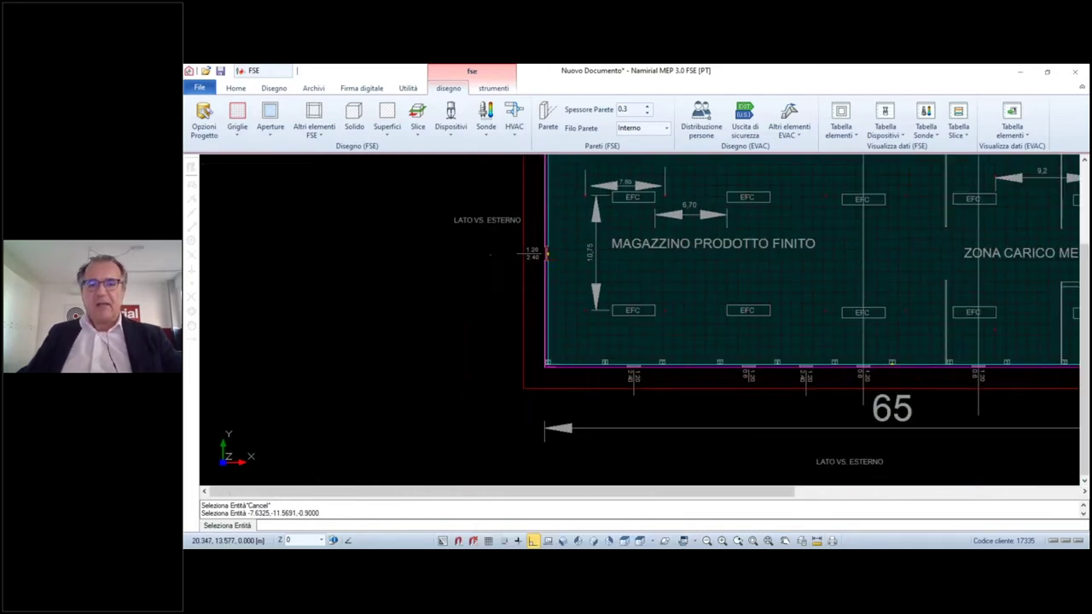
pyautogui.scroll(2, 542, 256)
pyautogui.scroll(-2, 245, 160)
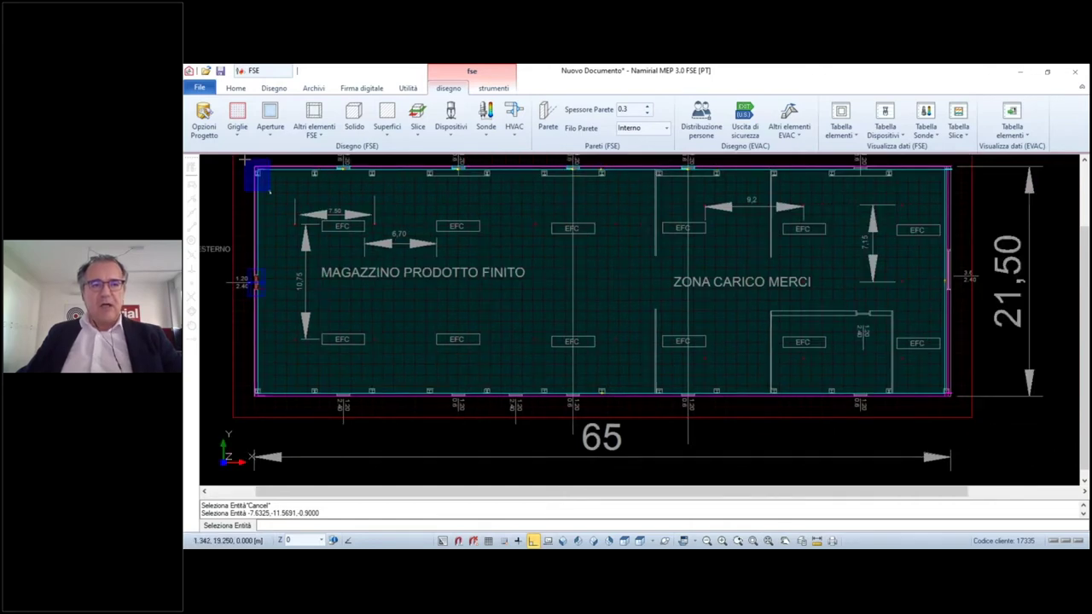
pyautogui.click(269, 191)
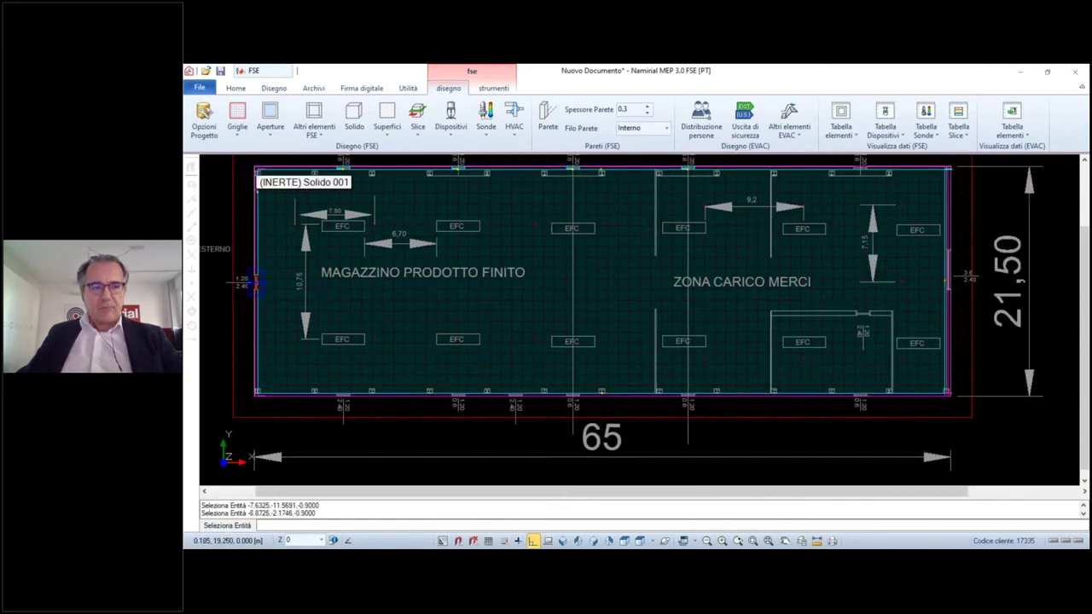
pyautogui.click(259, 191)
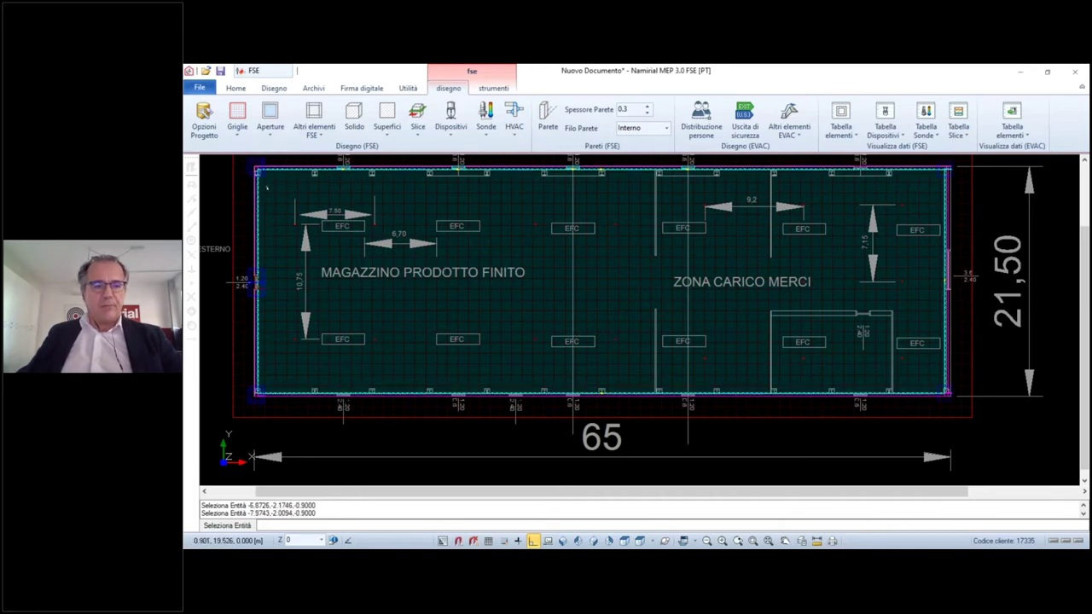
pyautogui.rightClick(267, 189)
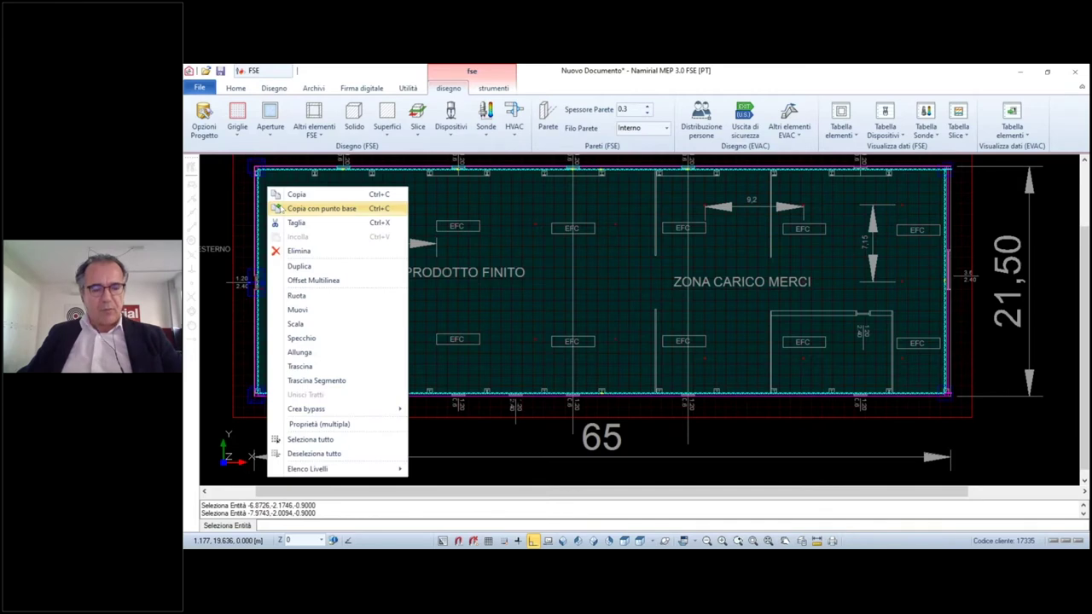
pyautogui.press('Escape')
pyautogui.press('Escape')
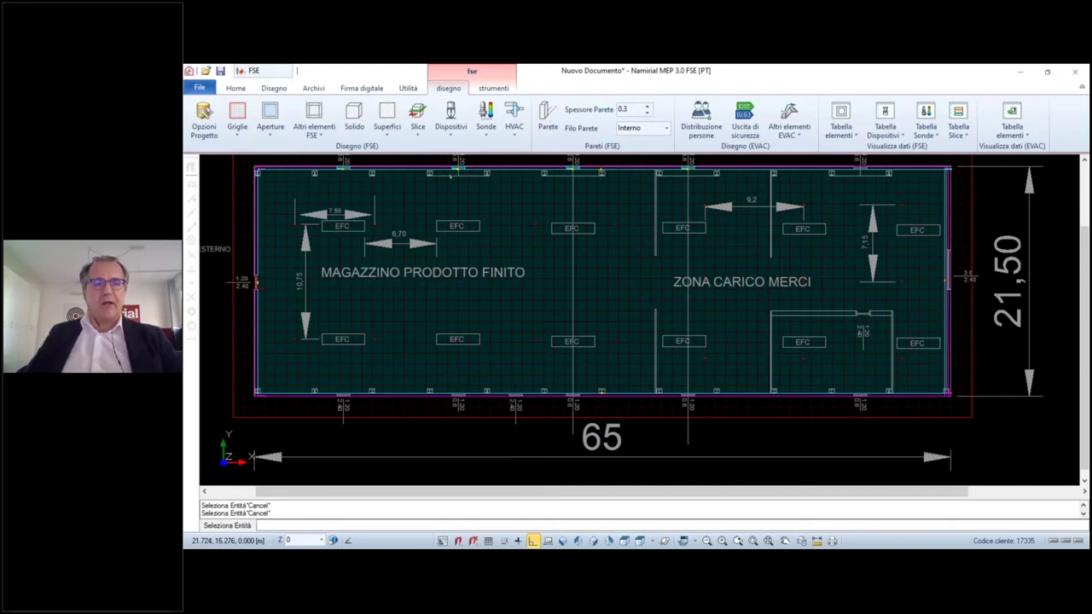
# Review the additional FSE element types available for drawing and examine the first window in the north wall
pyautogui.click(322, 136)
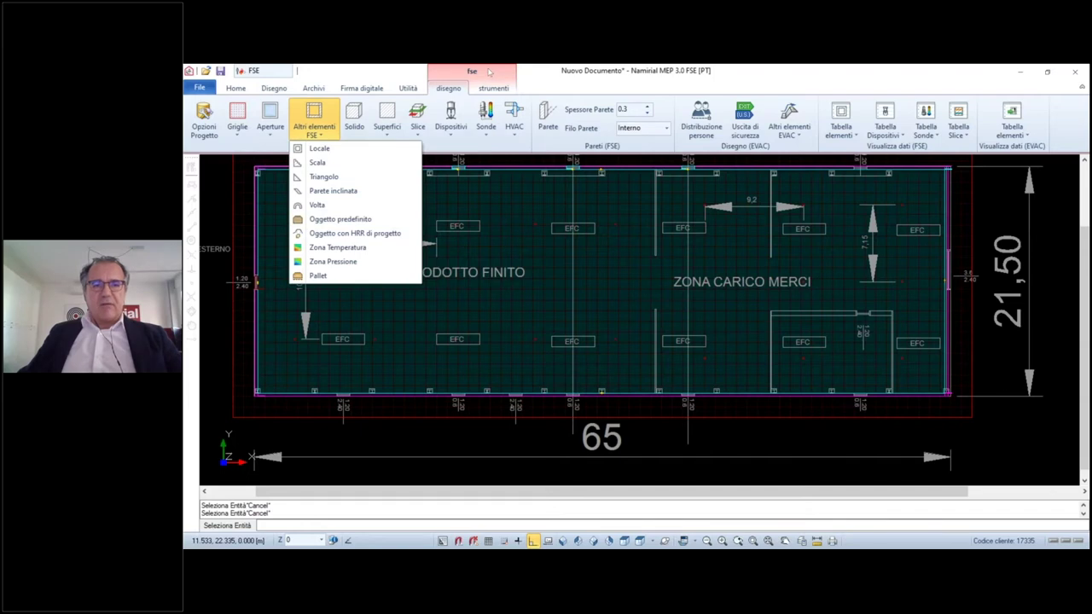
pyautogui.click(491, 73)
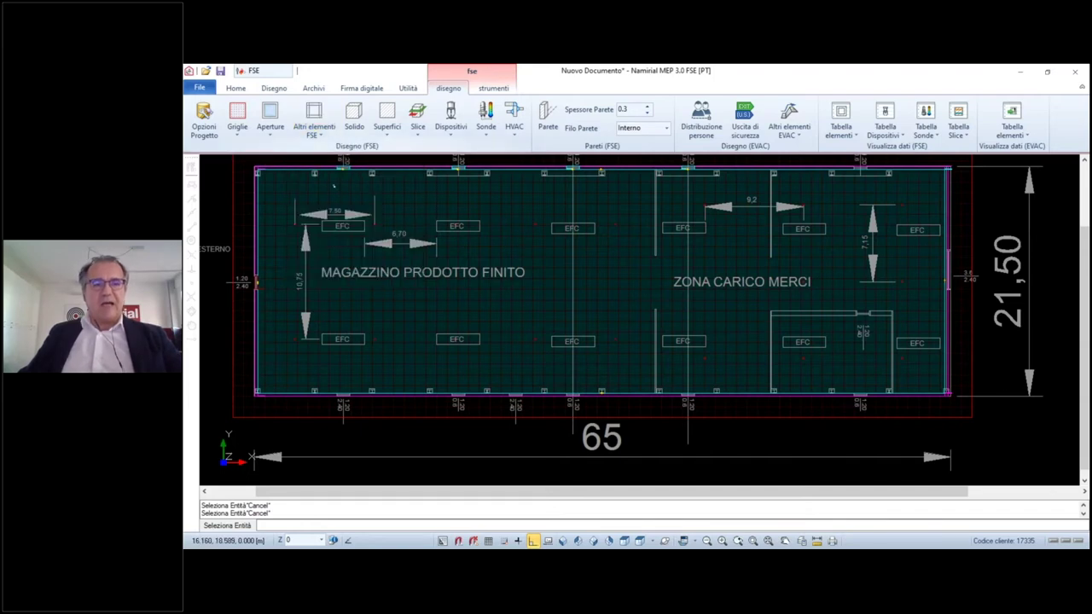
pyautogui.scroll(8, 338, 169)
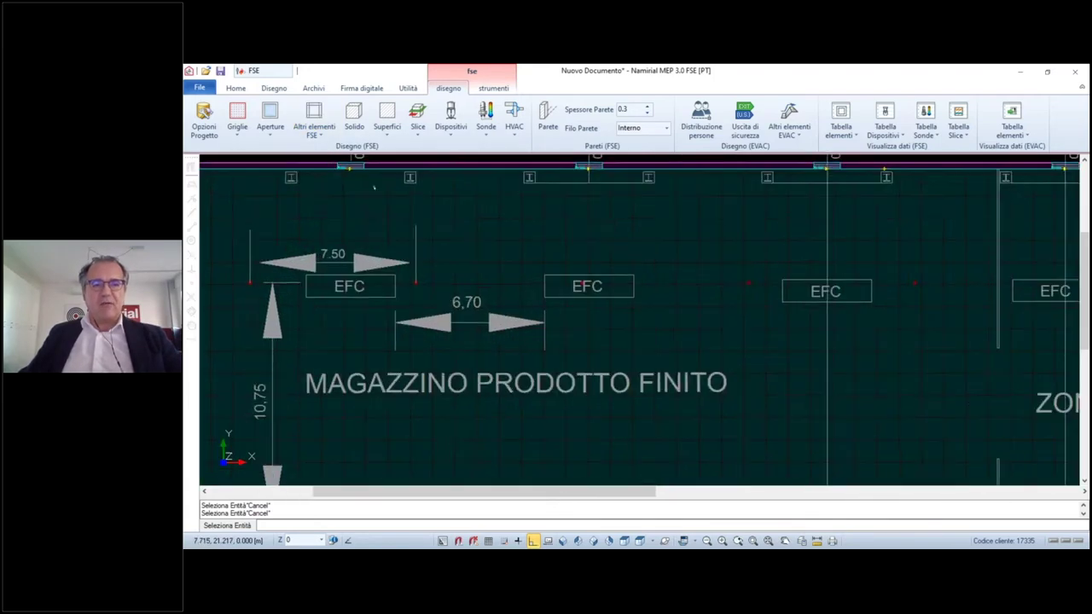
pyautogui.scroll(6, 375, 248)
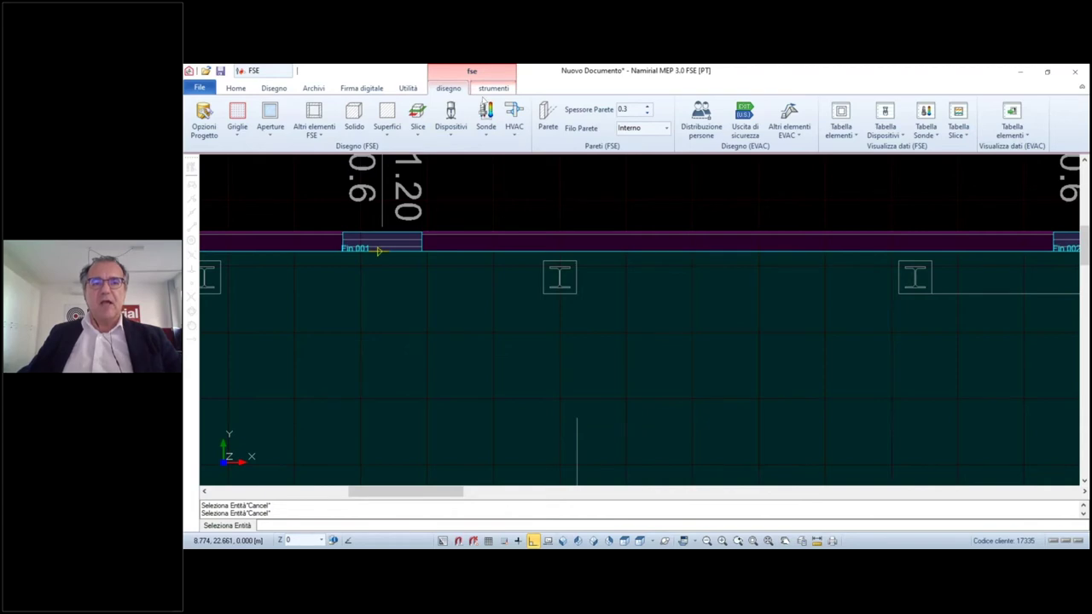
# Place a heat detector just inside the north wall, beneath the first window from the west, and end the insertion
pyautogui.click(451, 128)
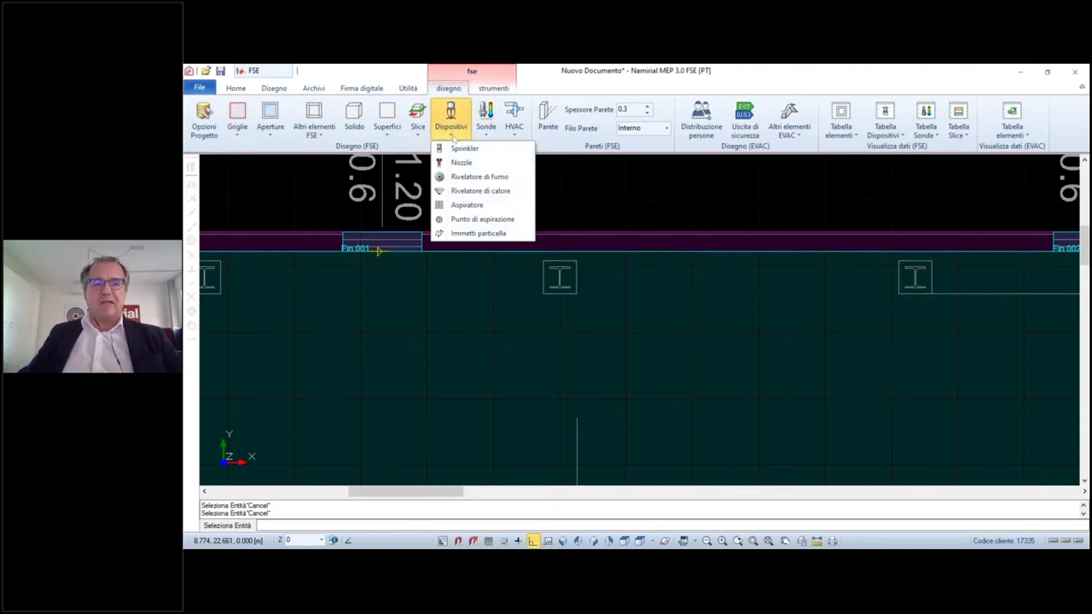
pyautogui.click(478, 191)
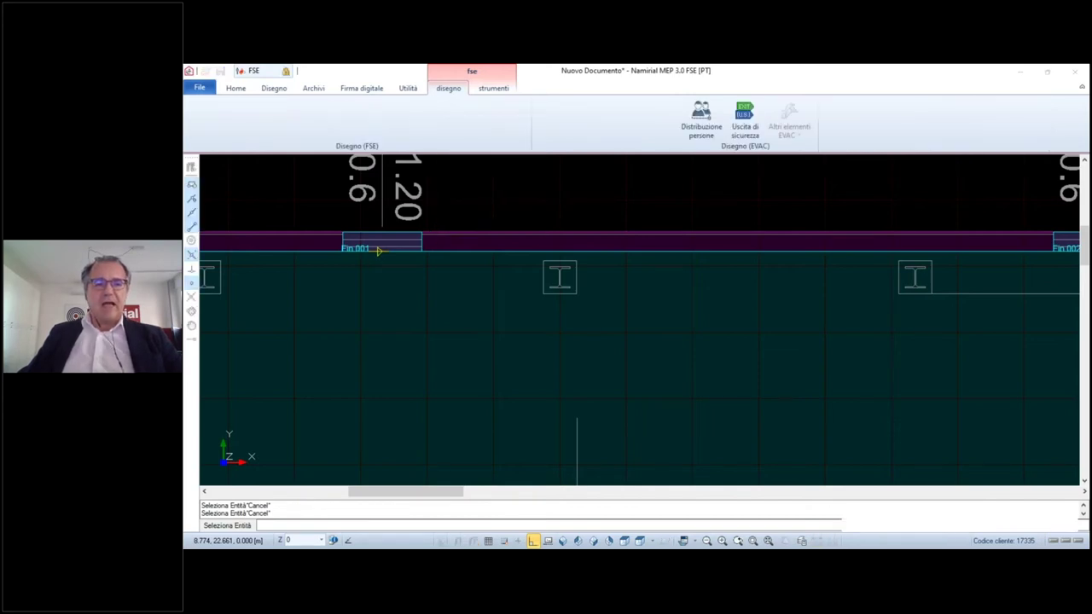
pyautogui.click(378, 250)
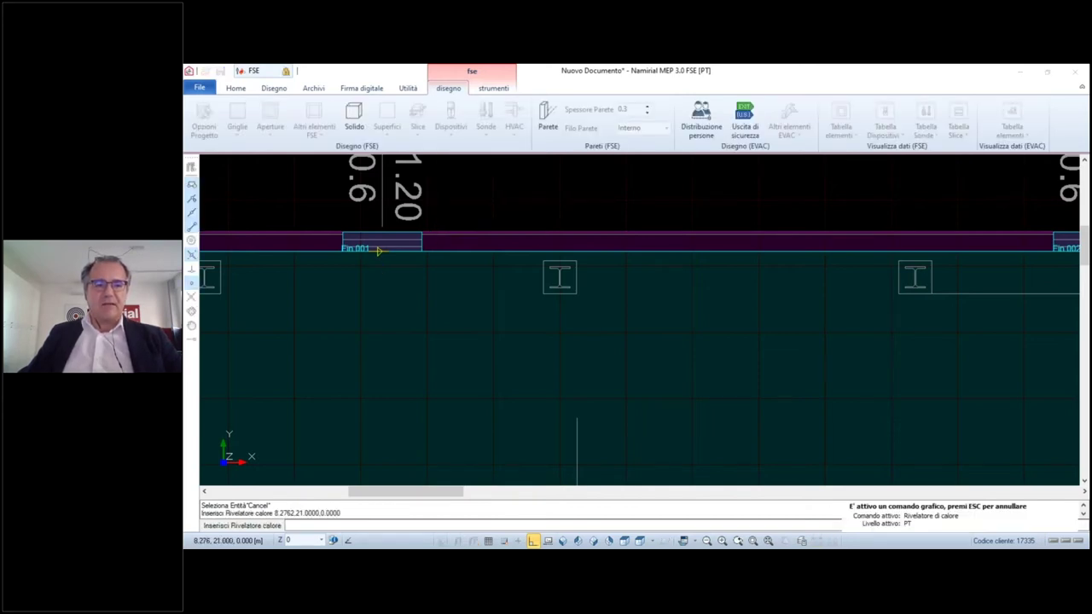
pyautogui.rightClick(378, 250)
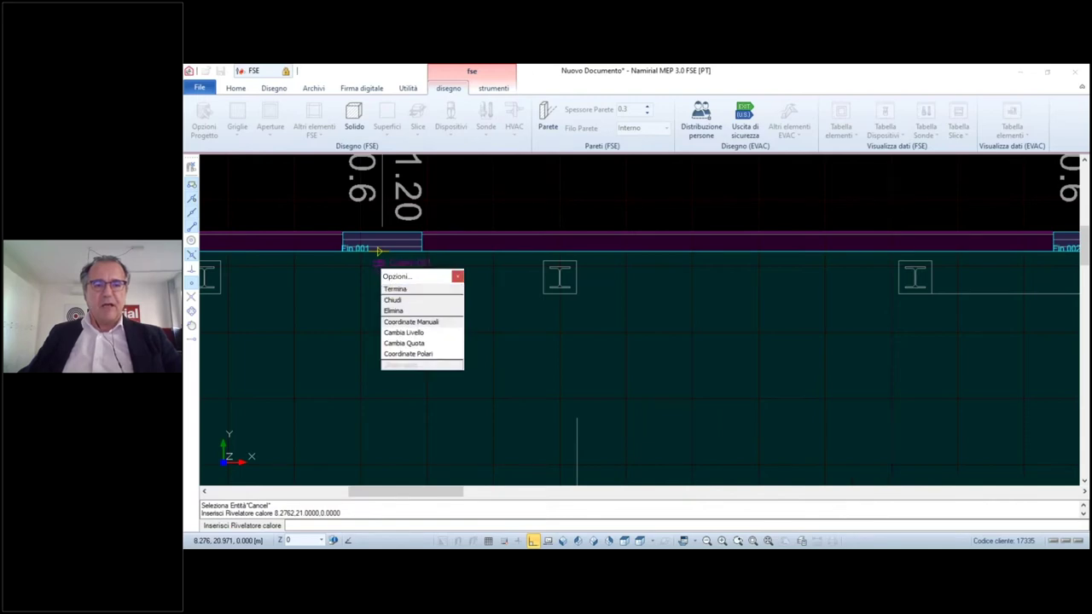
pyautogui.press('Escape')
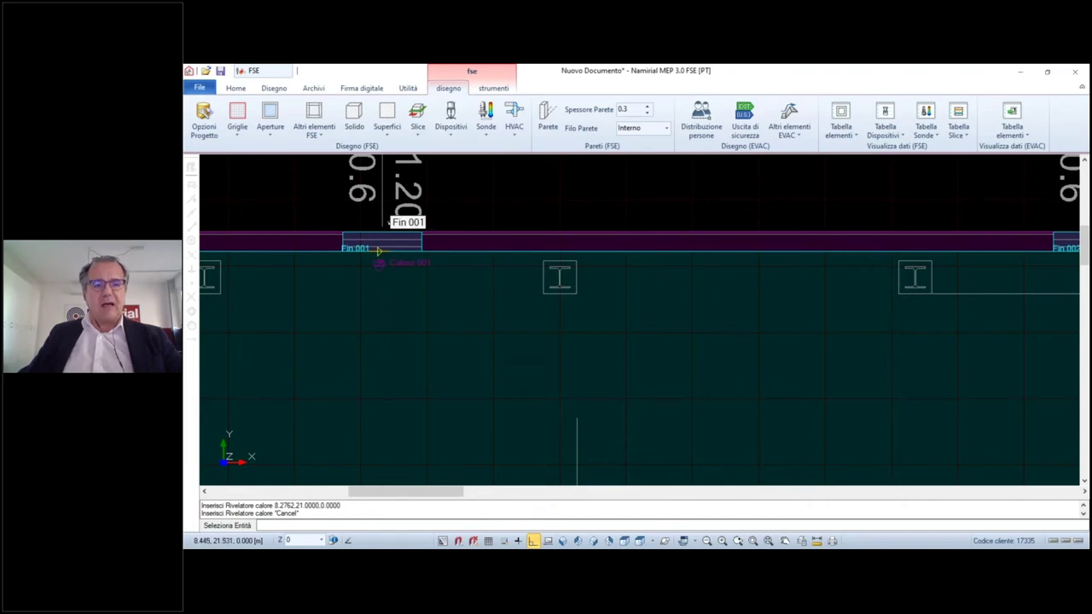
# Create a control function named fin001 of type ANY, with heat detector R. Calore 001 as its input
pyautogui.click(487, 88)
pyautogui.click(296, 126)
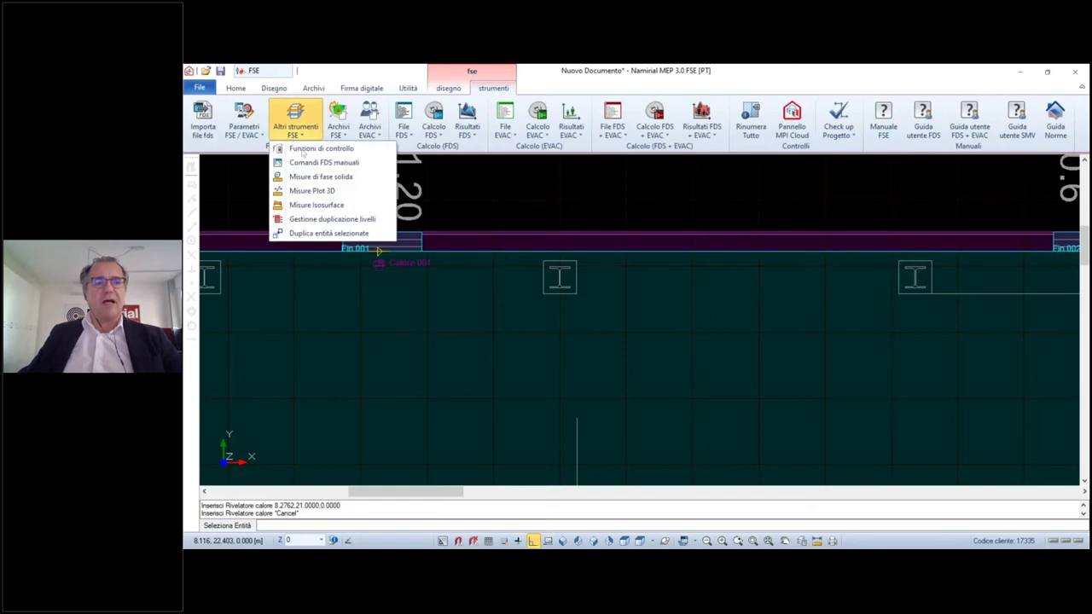
pyautogui.click(308, 148)
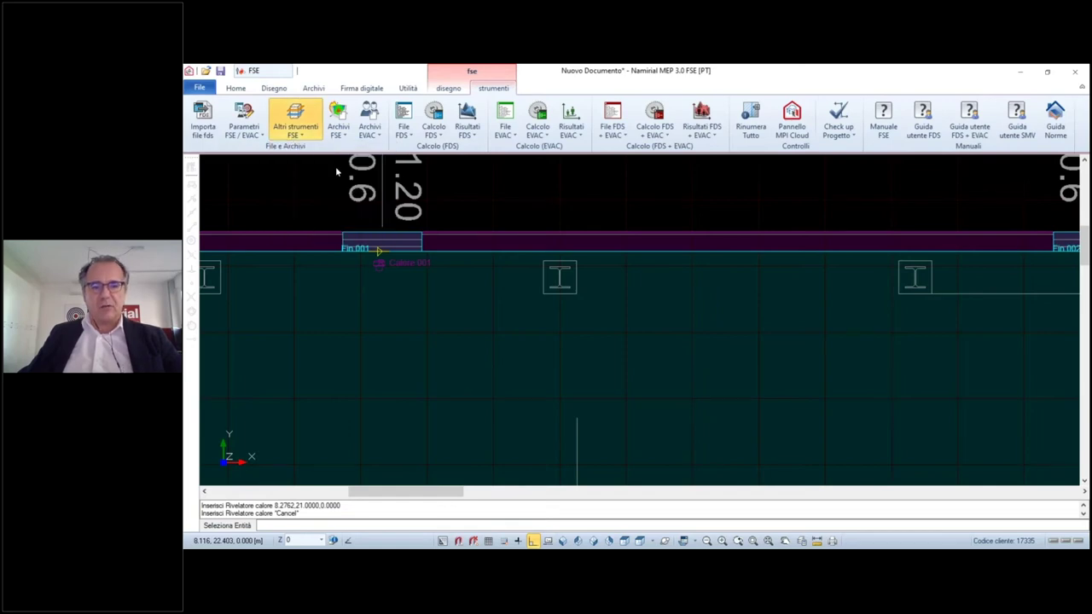
pyautogui.click(475, 384)
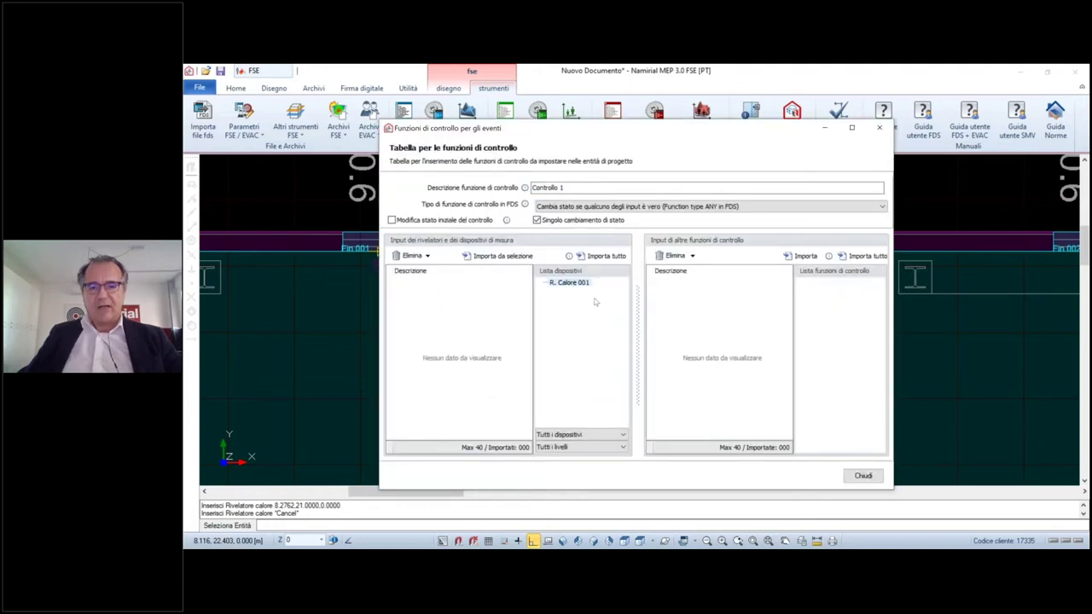
pyautogui.doubleClick(569, 282)
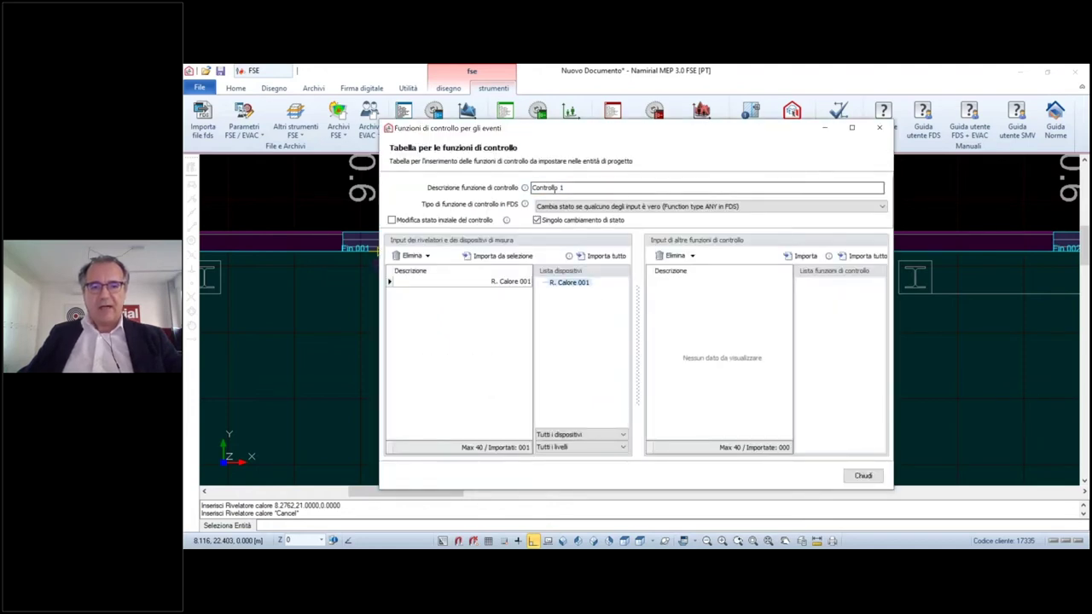
pyautogui.write('fin001')
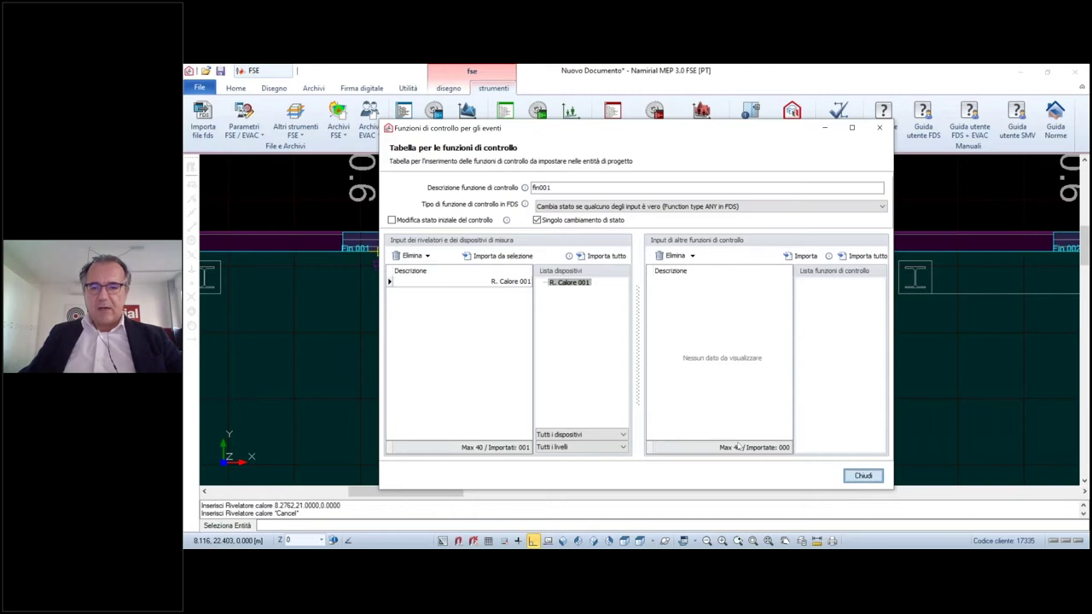
pyautogui.click(863, 475)
pyautogui.click(766, 402)
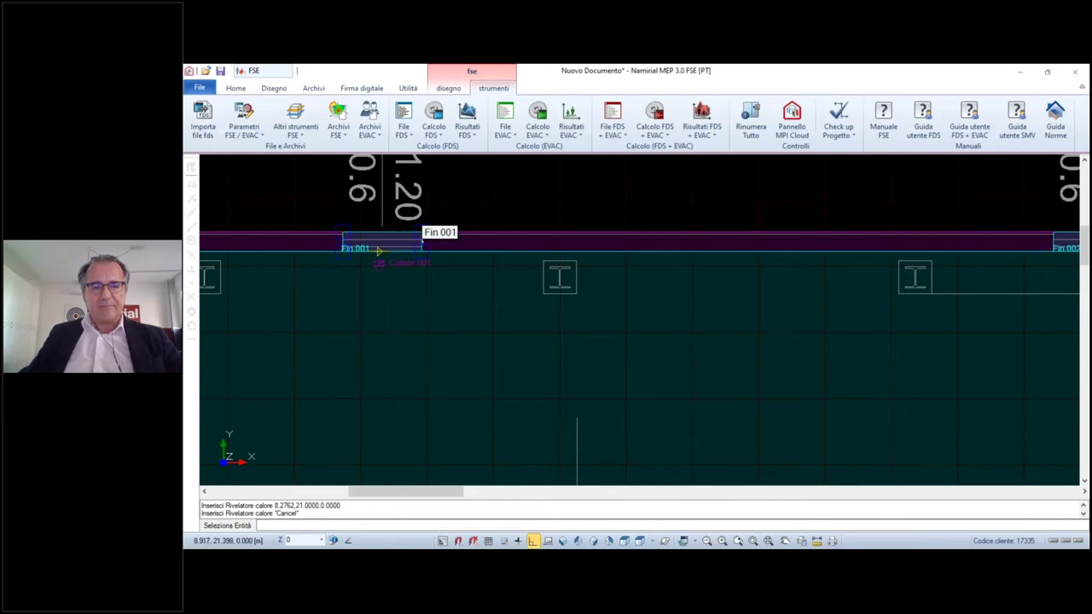
# Enable event control on window Fin 001 and assign it the control function fin001
pyautogui.doubleClick(421, 241)
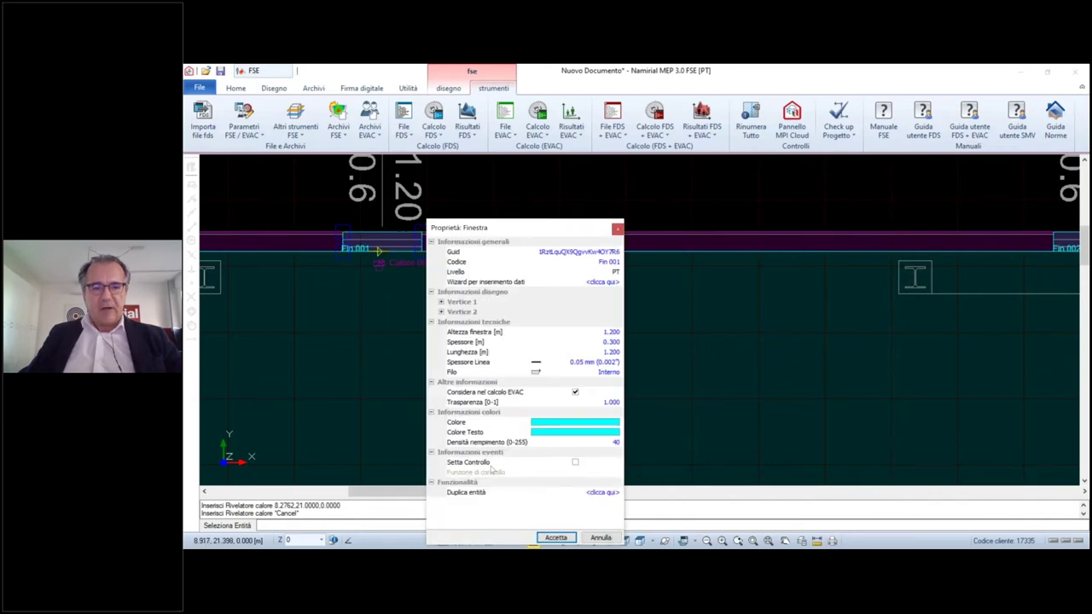
pyautogui.click(575, 462)
pyautogui.click(575, 463)
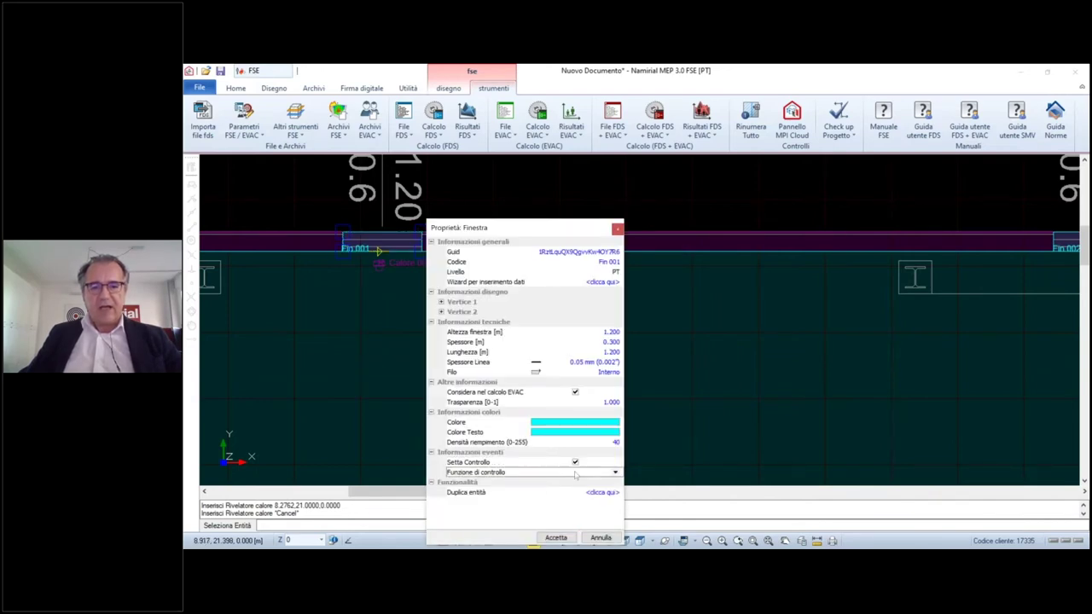
pyautogui.click(567, 472)
pyautogui.click(566, 482)
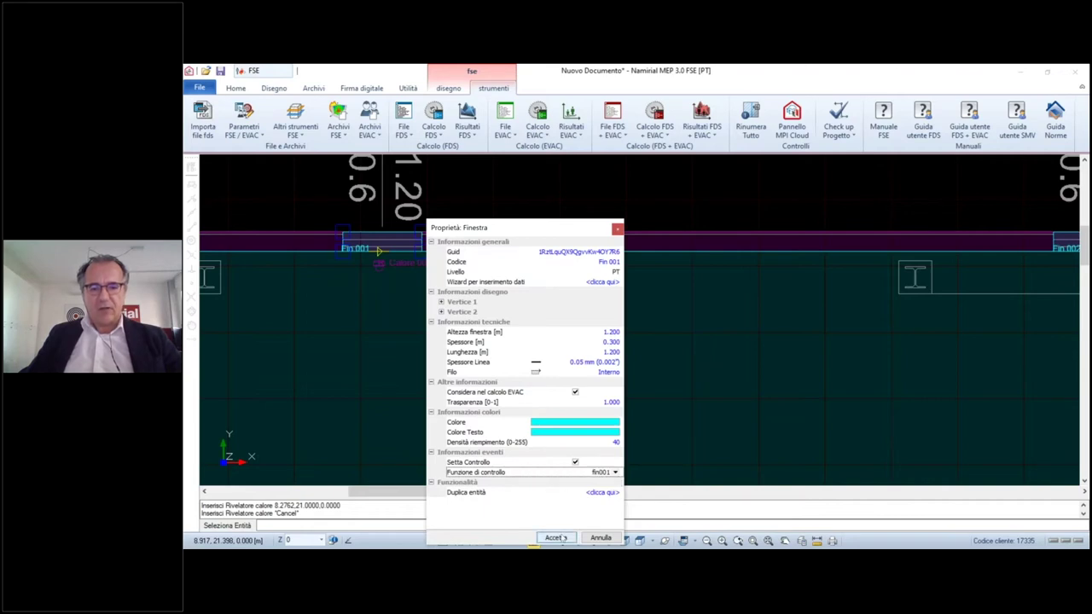
pyautogui.click(556, 537)
# Set the minimum Z elevation of Solido 001 to 6.00 m in the solids data table
pyautogui.scroll(-6, 578, 319)
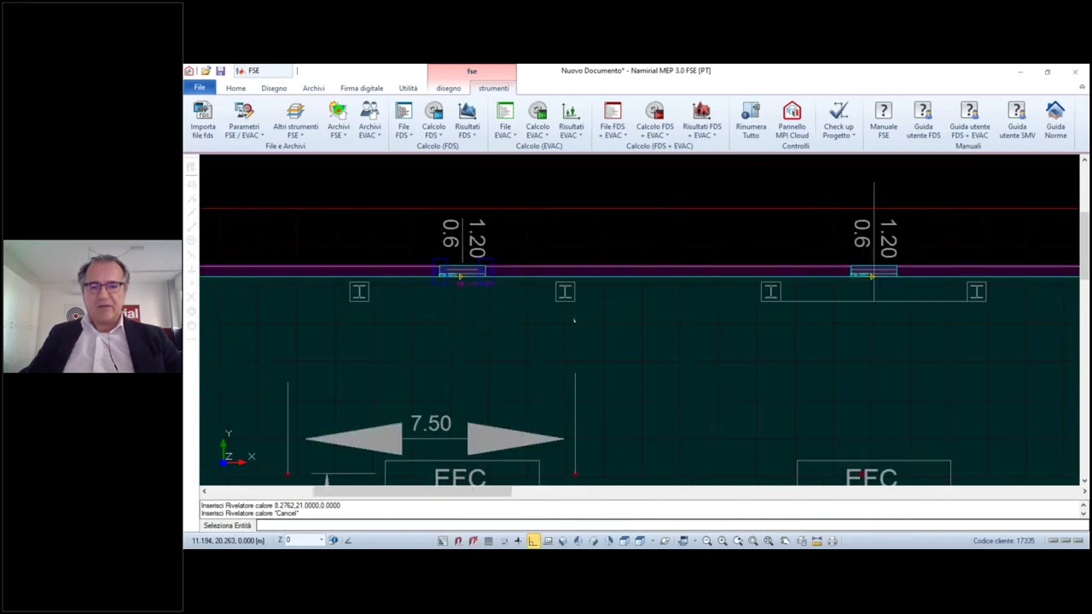
pyautogui.scroll(-2, 597, 245)
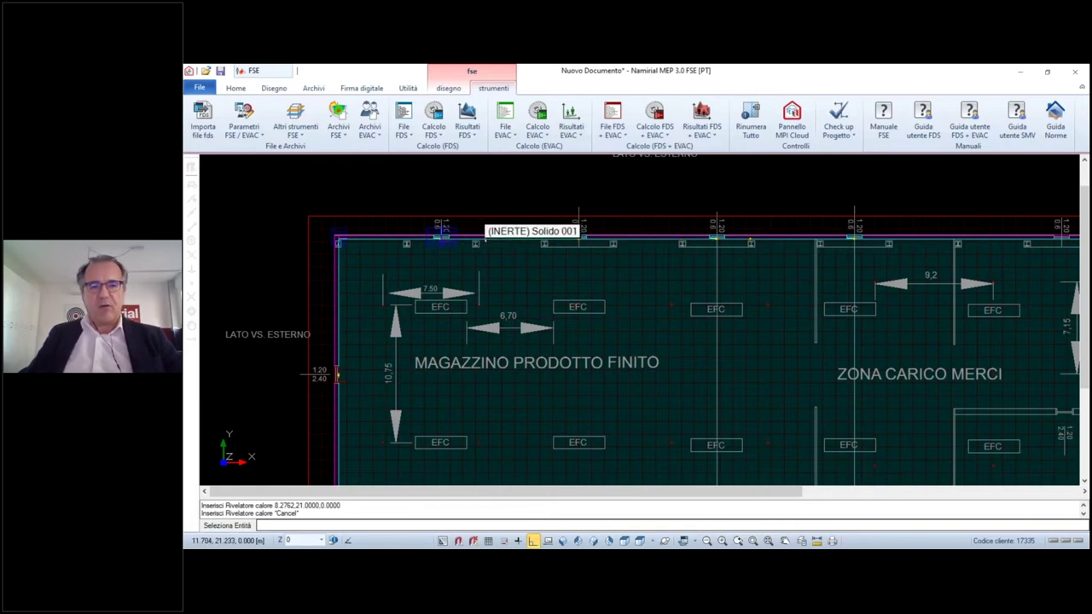
pyautogui.click(482, 241)
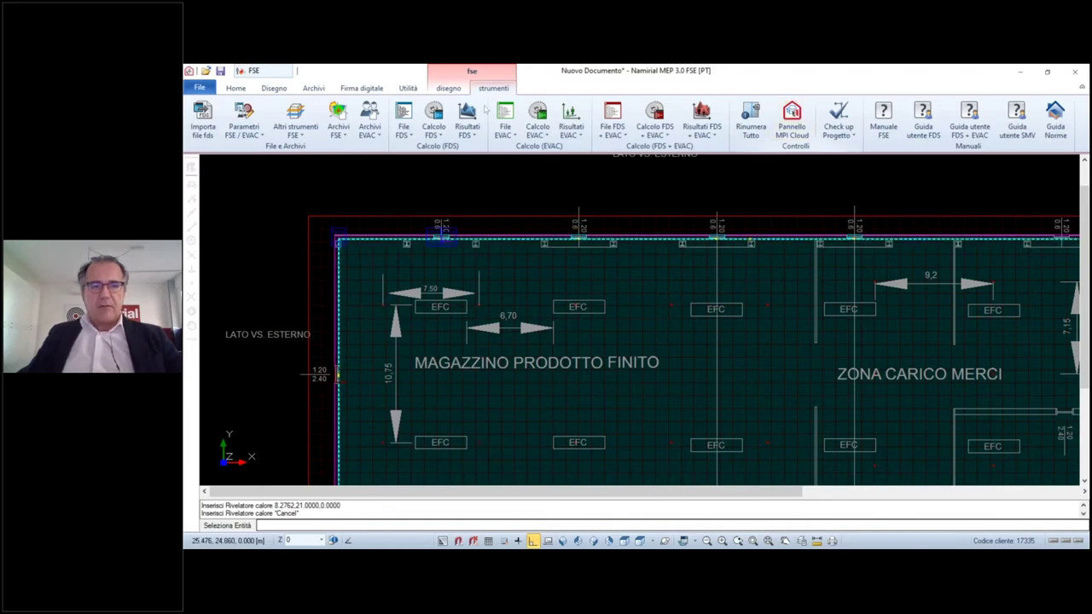
pyautogui.click(448, 88)
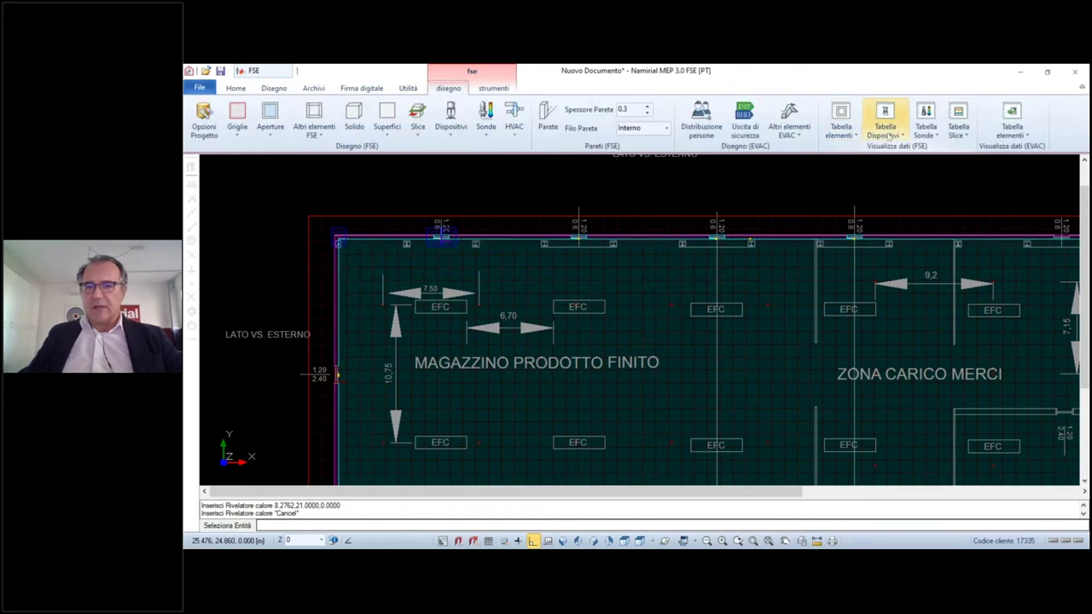
pyautogui.click(855, 135)
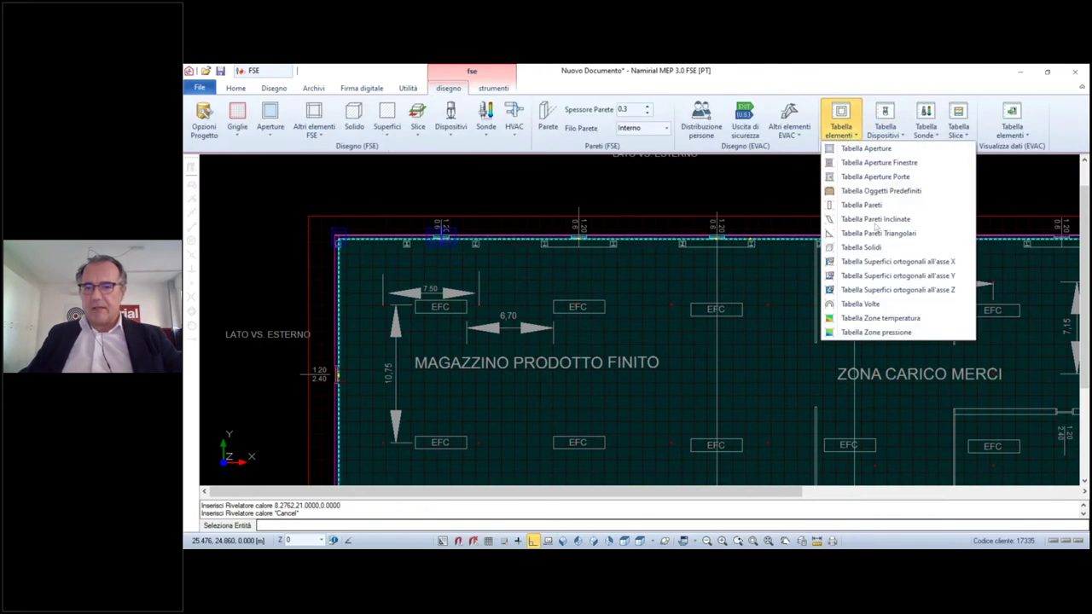
pyautogui.click(861, 247)
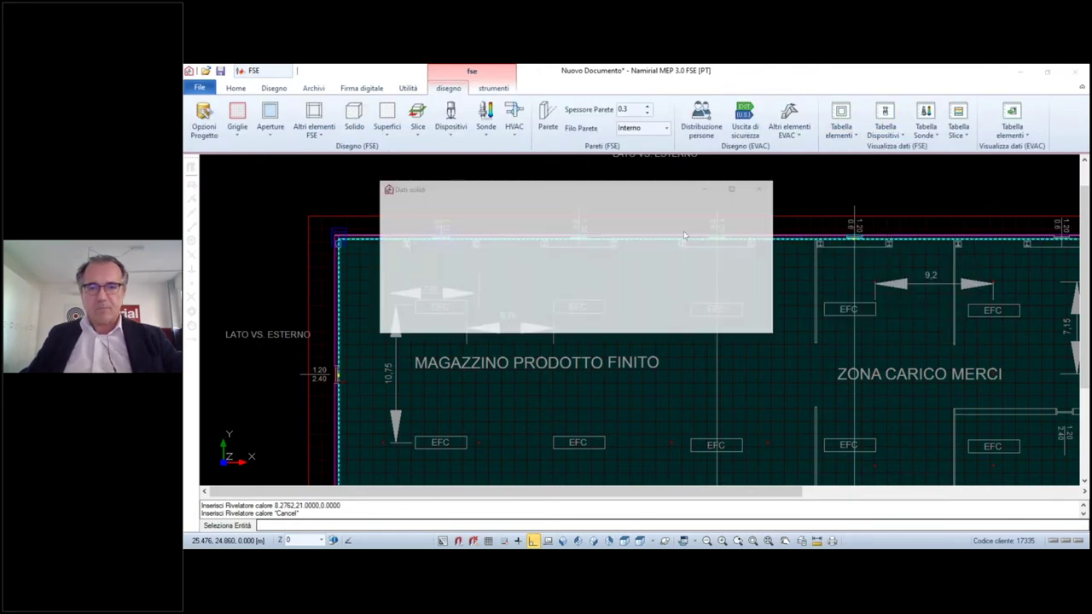
pyautogui.click(735, 189)
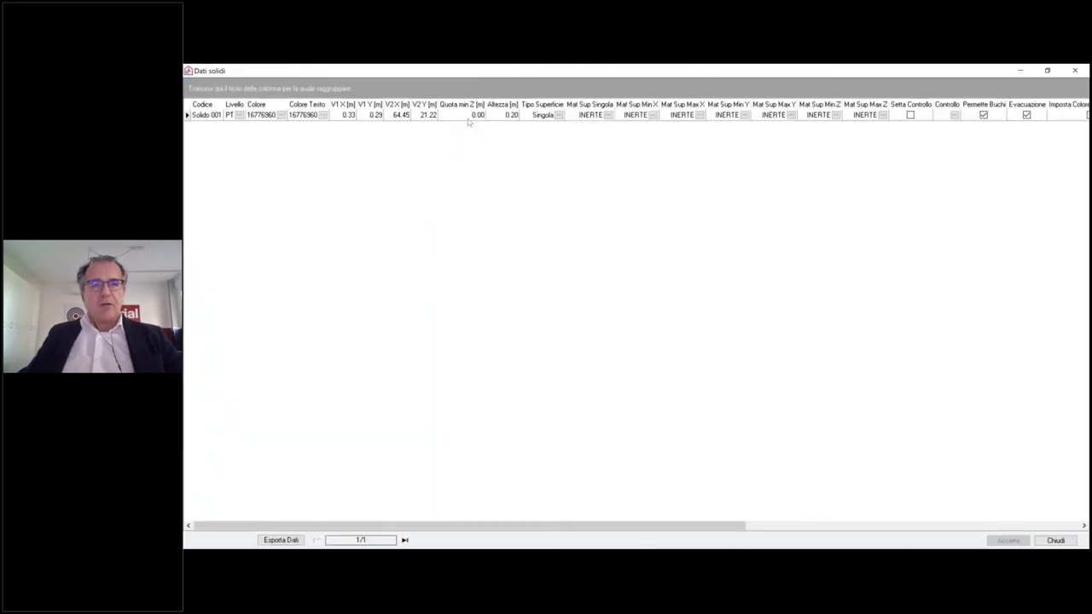
pyautogui.click(469, 117)
pyautogui.write('6')
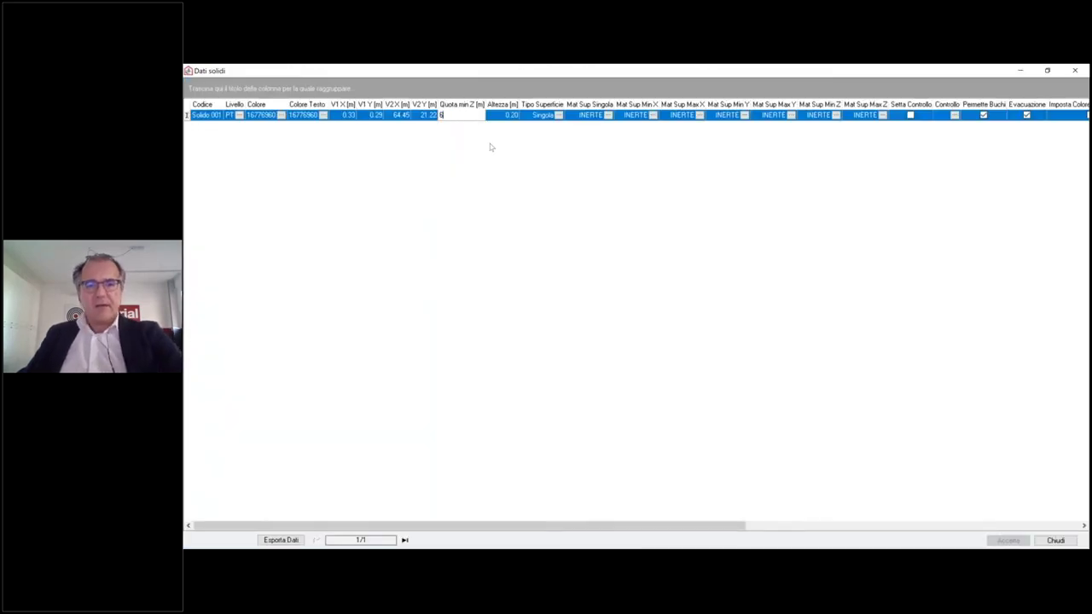
pyautogui.press('Return')
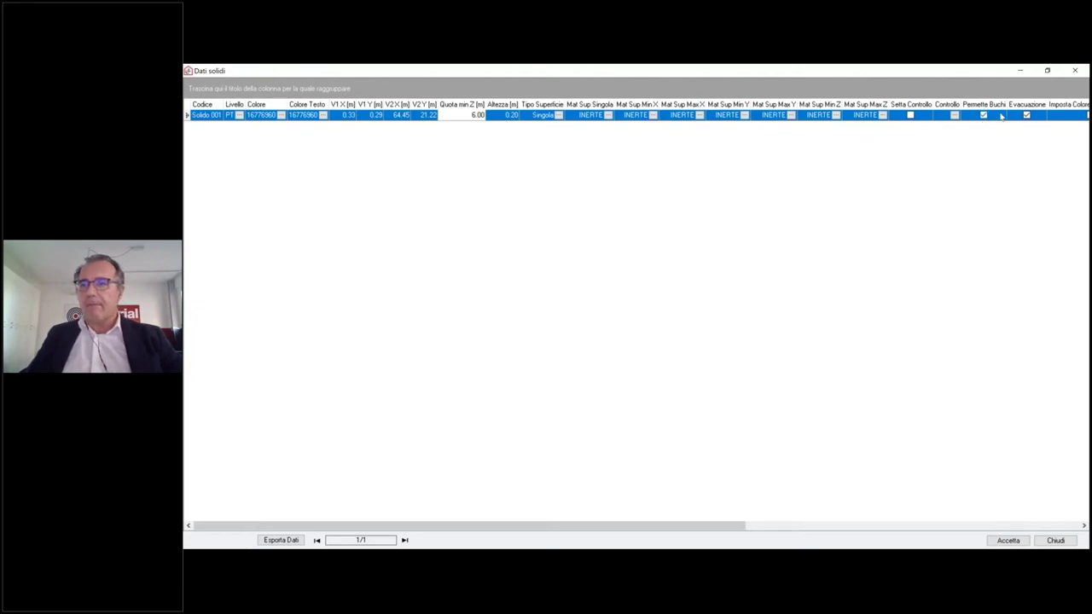
# Exclude Solido 001 from evacuation, accept the edited solid data and close the table
pyautogui.click(1027, 115)
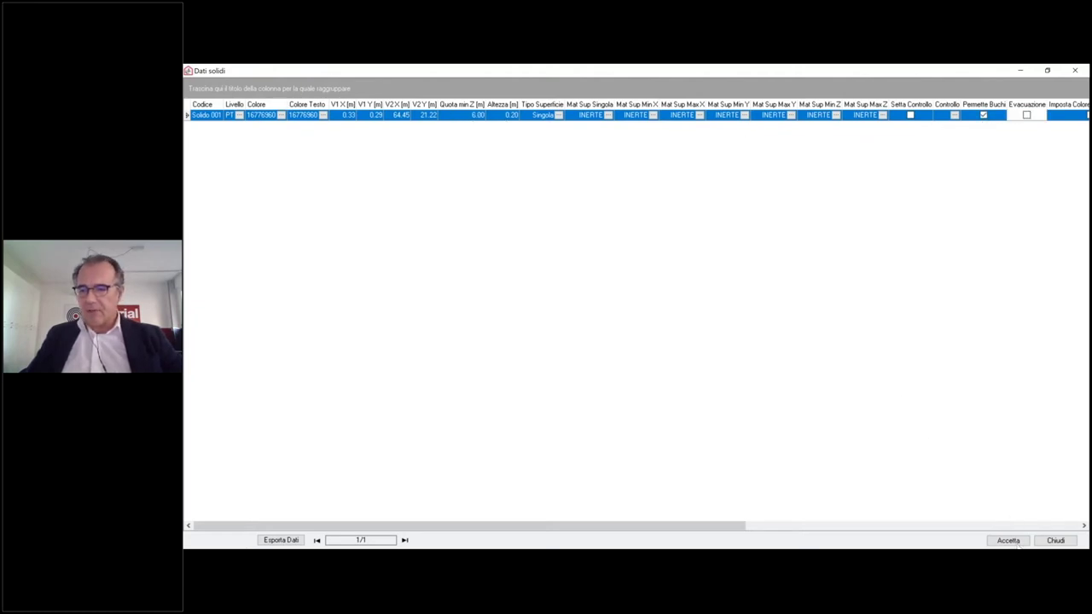
pyautogui.click(1012, 542)
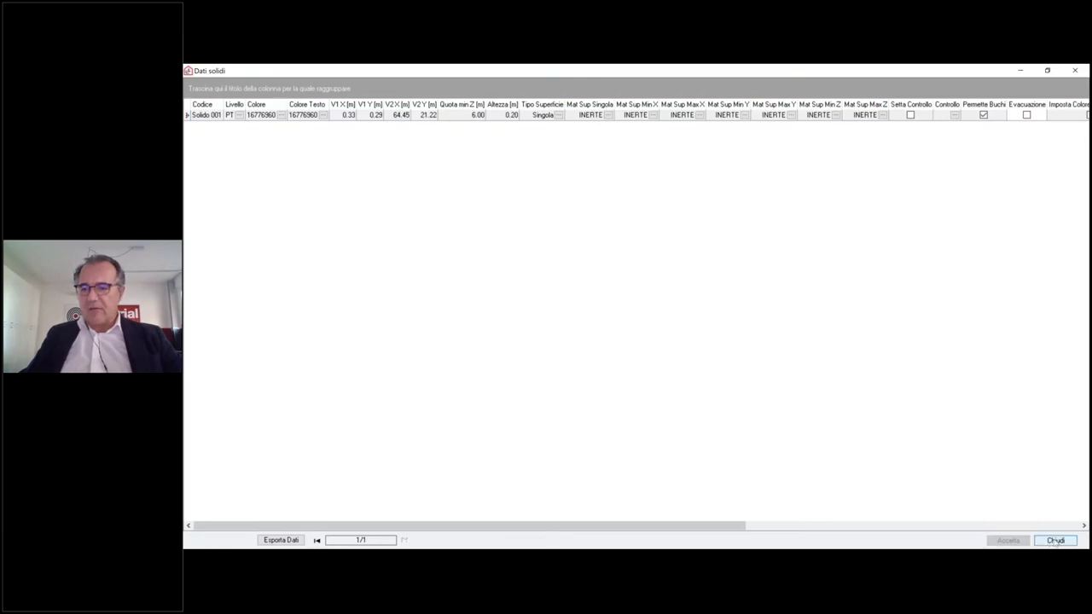
pyautogui.press('Return')
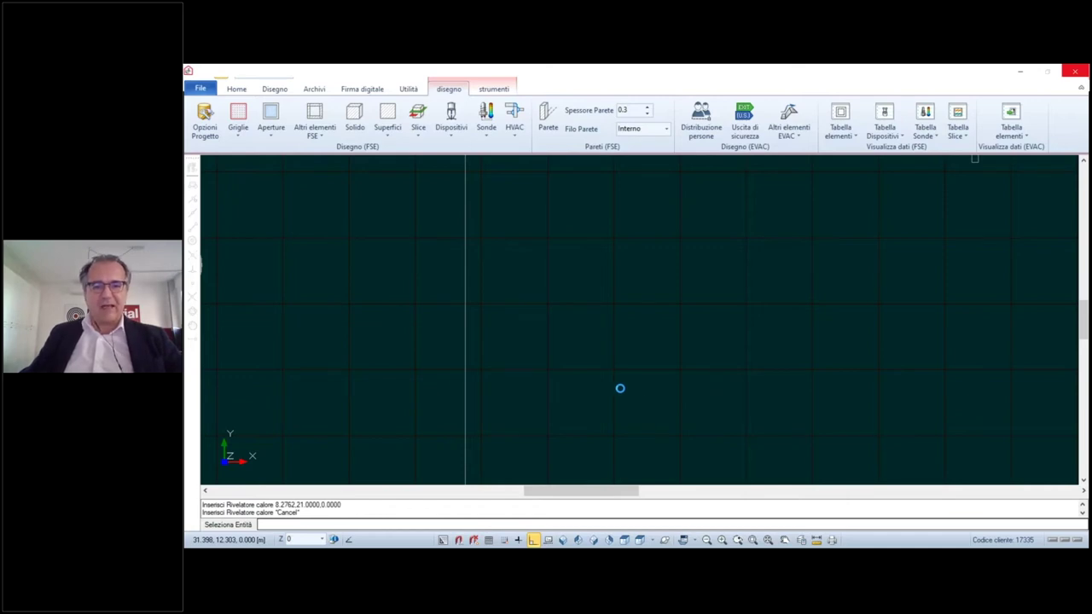
# Force the unresponsive Namirial MEP program to close
pyautogui.click(767, 540)
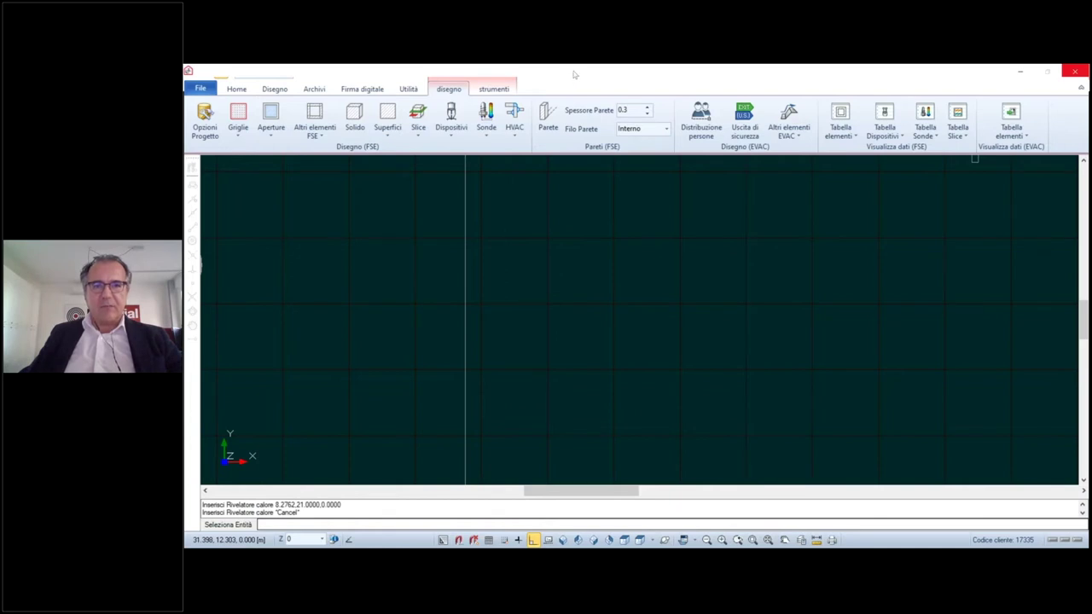
pyautogui.click(1077, 73)
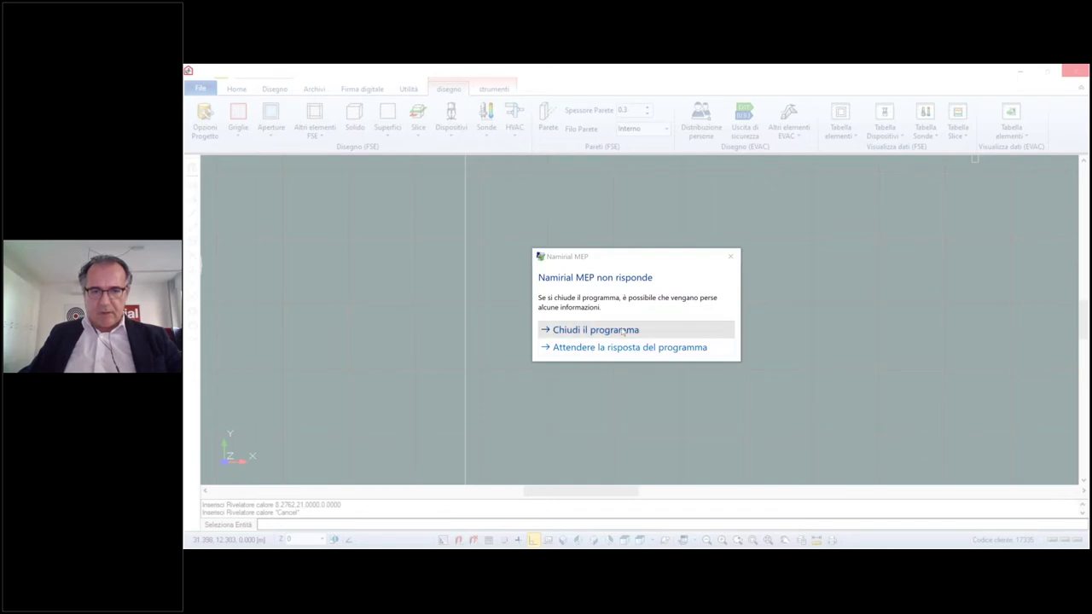
pyautogui.click(622, 332)
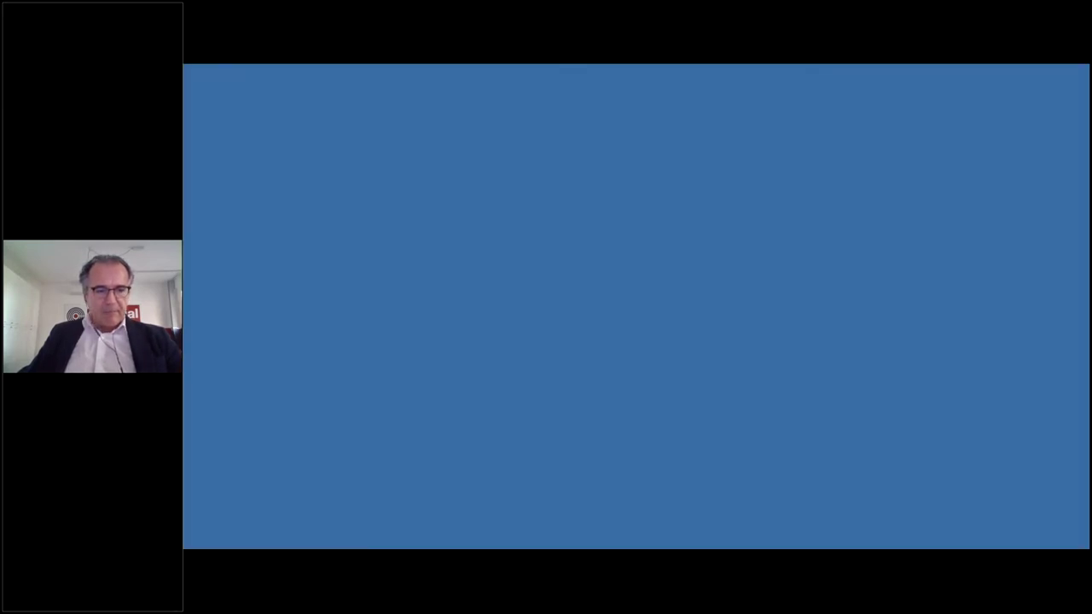
# Search for MEP, open its recent project progetto_aula_locale and dismiss the command prompt window to bring the complete floor plan into view
pyautogui.press('super')
pyautogui.write('m')
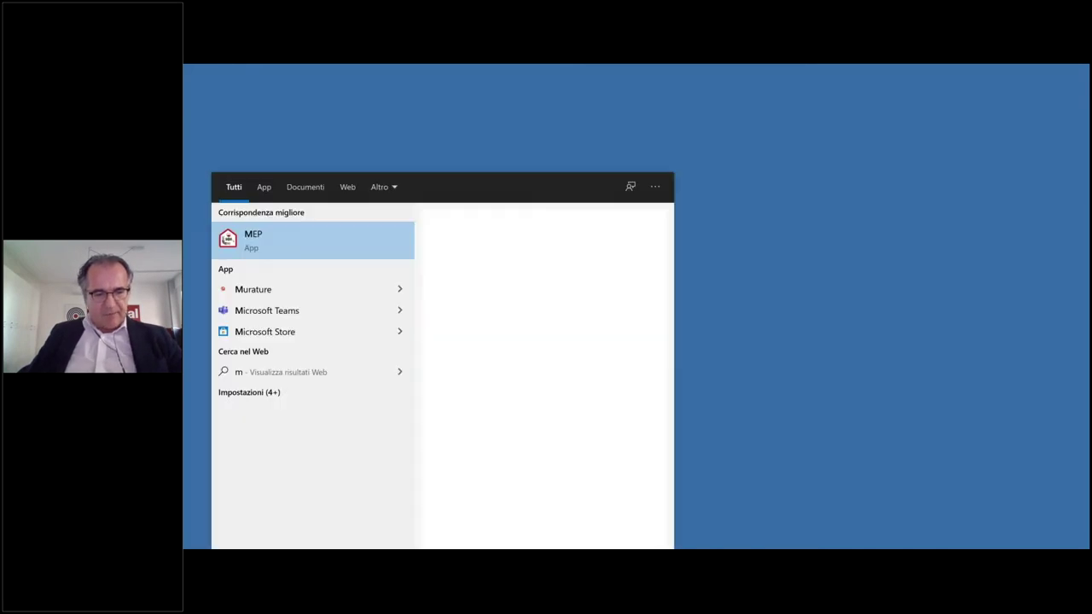
pyautogui.write('ep')
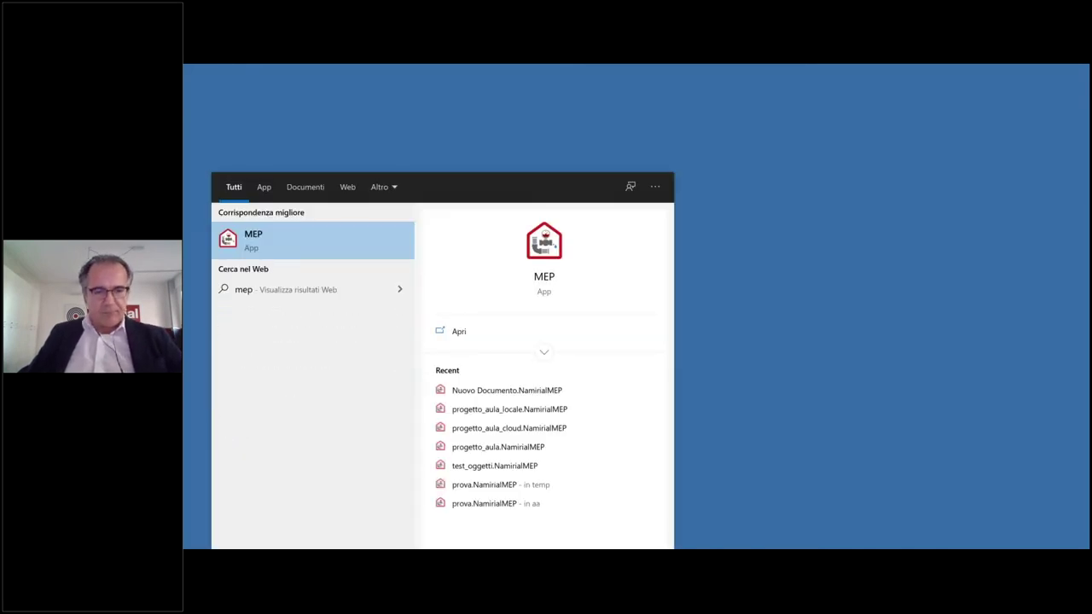
pyautogui.click(480, 410)
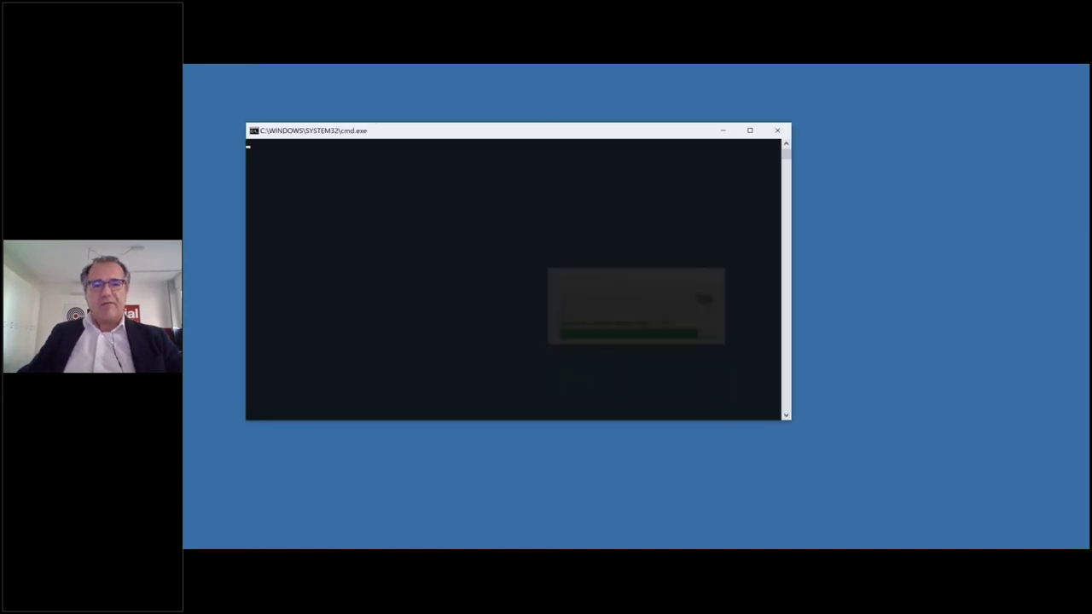
pyautogui.click(778, 132)
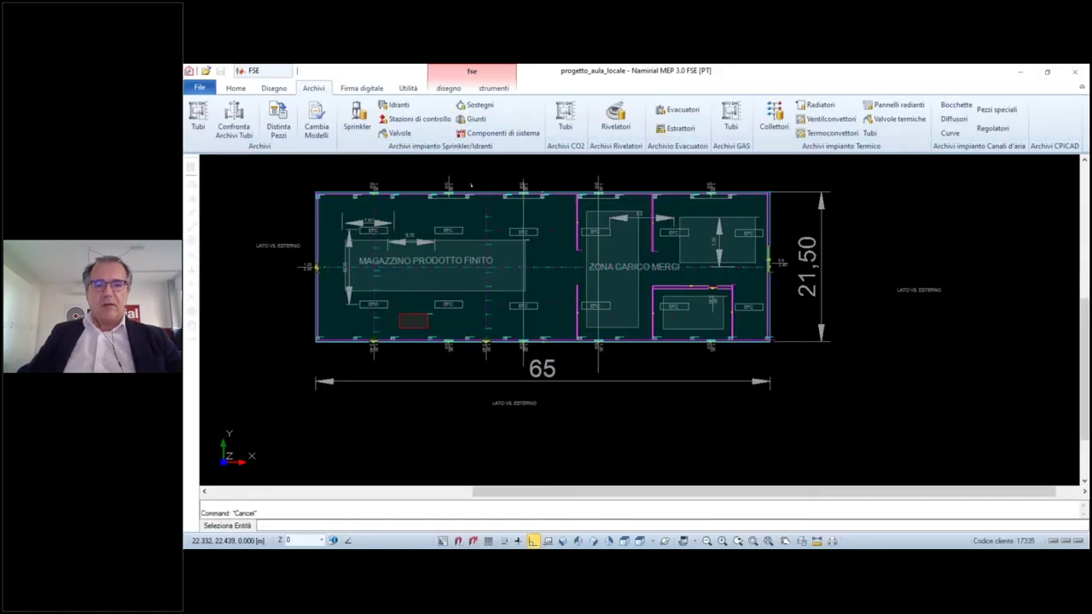
pyautogui.scroll(1, 471, 183)
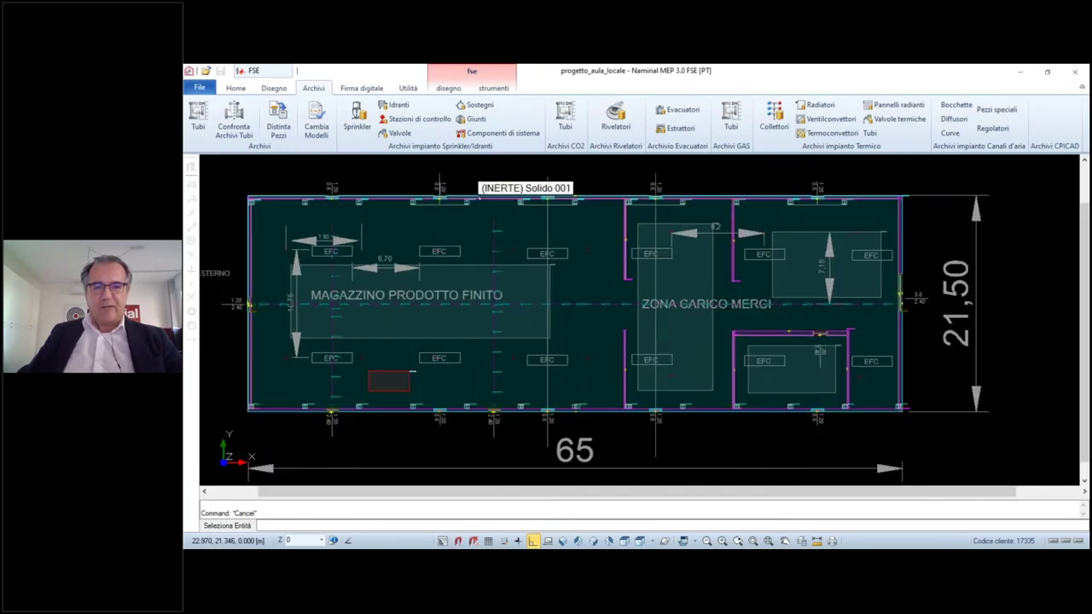
pyautogui.moveTo(522, 212); pyautogui.dragTo(607, 229)
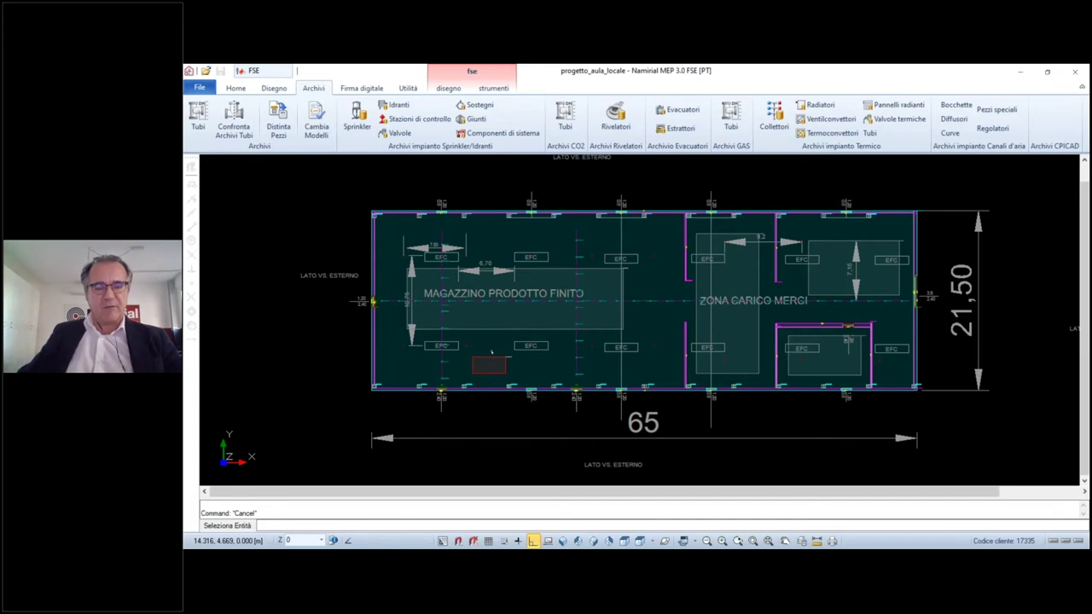
# Review the detectors and threshold values of Obiettivo 1 in the project objectives table, accept them and close the table
pyautogui.moveTo(494, 352)
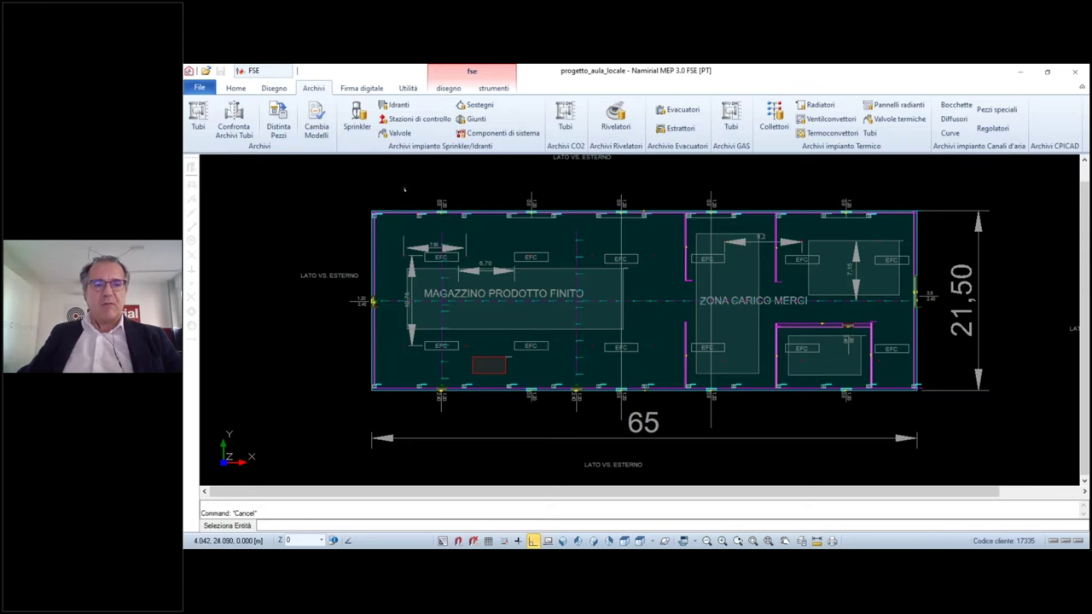
pyautogui.click(493, 88)
pyautogui.click(295, 120)
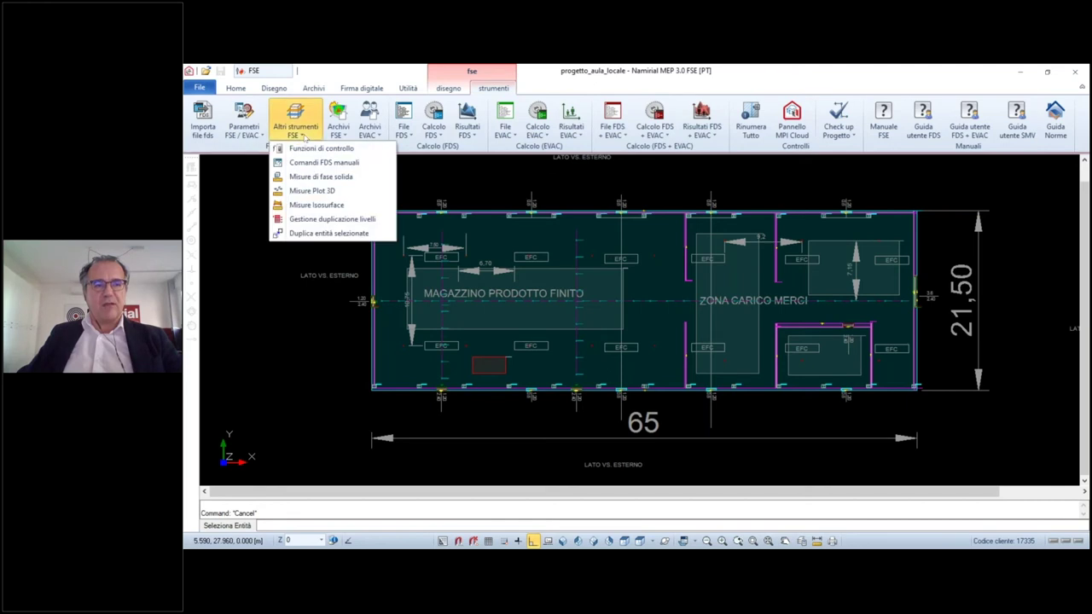
pyautogui.click(245, 135)
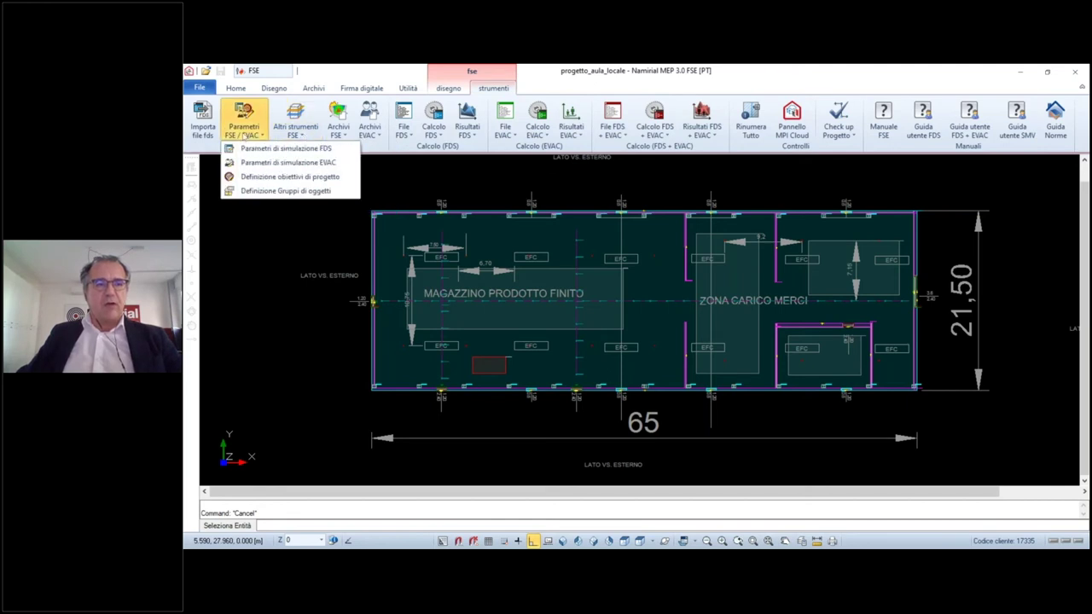
pyautogui.click(273, 177)
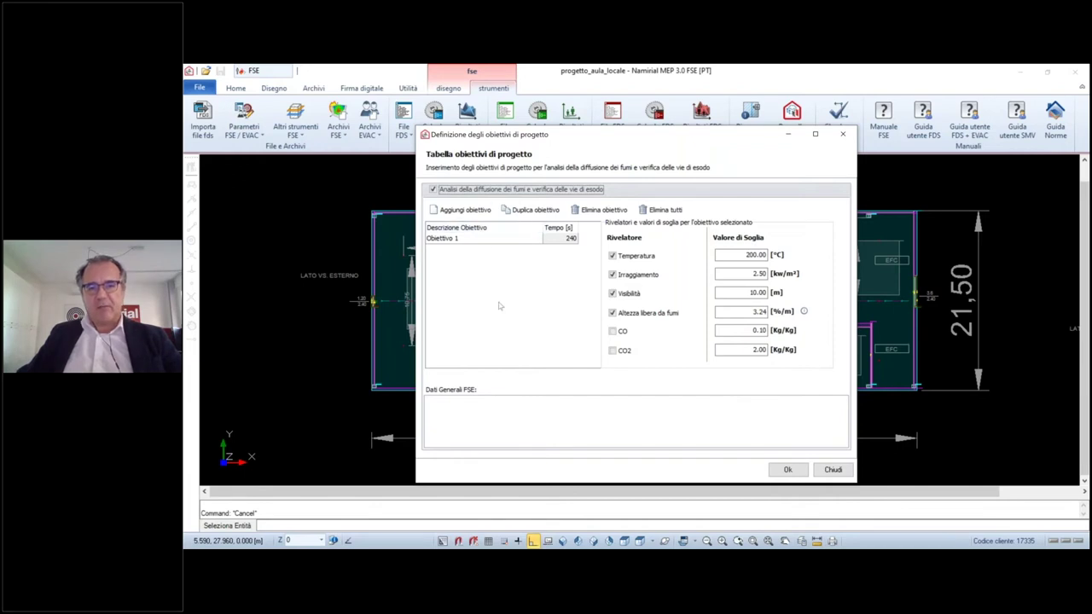
pyautogui.click(788, 470)
pyautogui.press('Return')
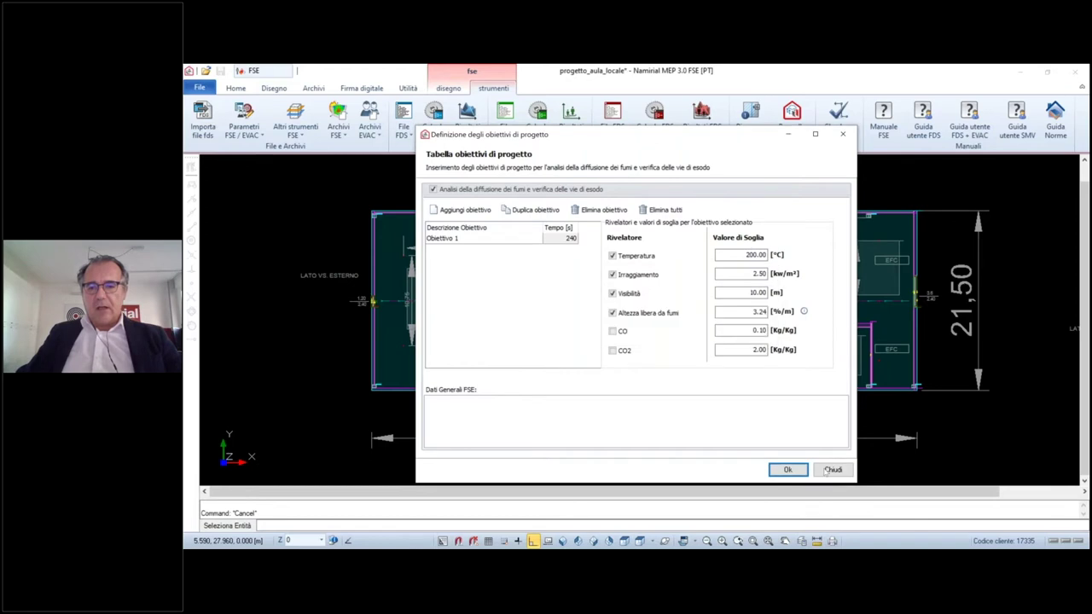
pyautogui.click(832, 470)
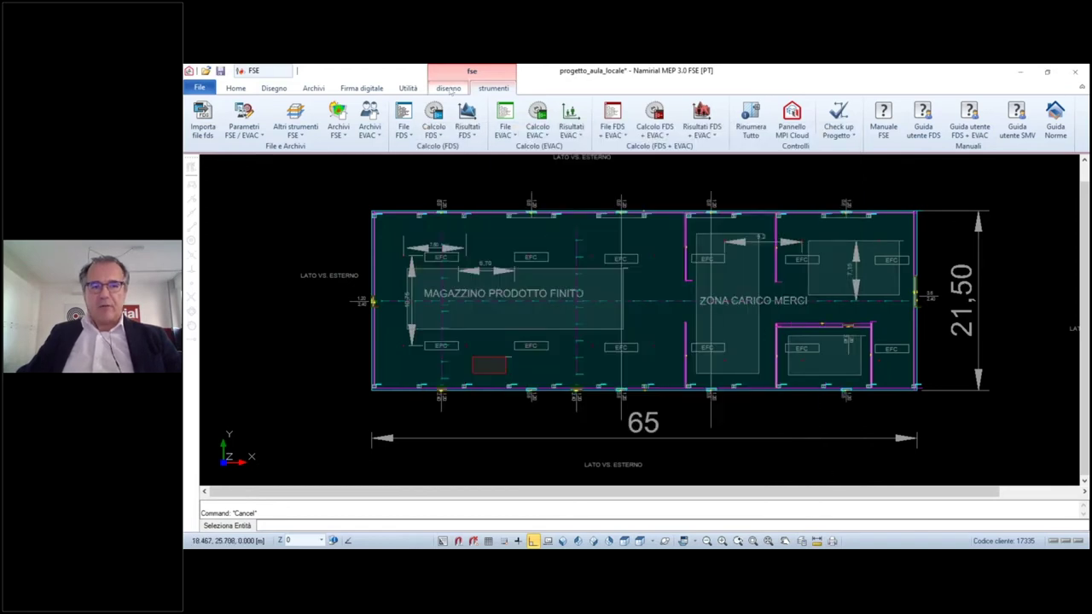
# Start a new device path (Percorso di dispositivi) and assign it the values of Obiettivo 1
pyautogui.click(448, 88)
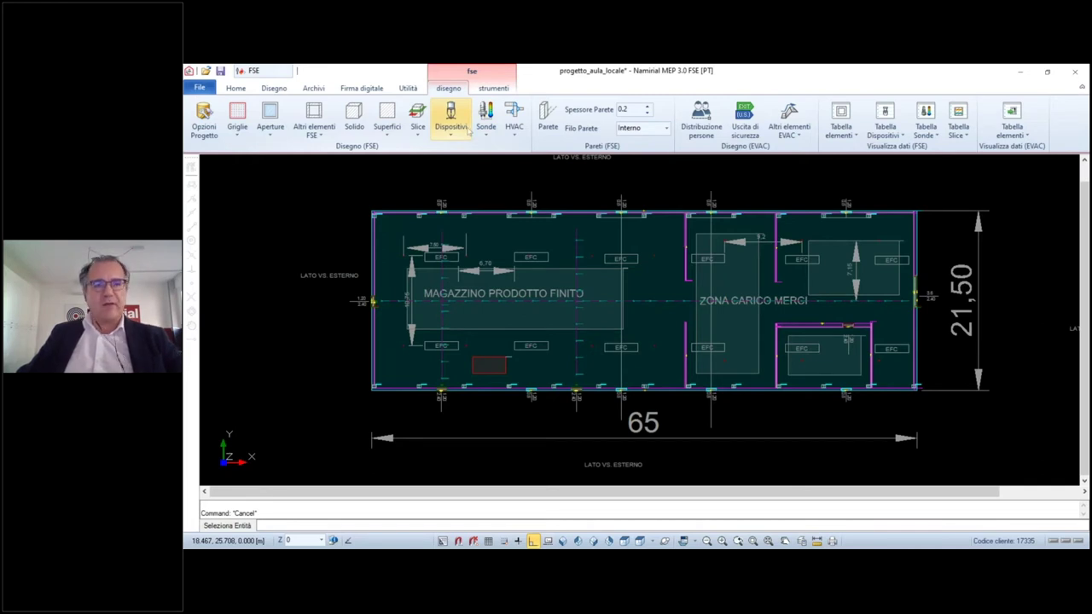
pyautogui.click(488, 134)
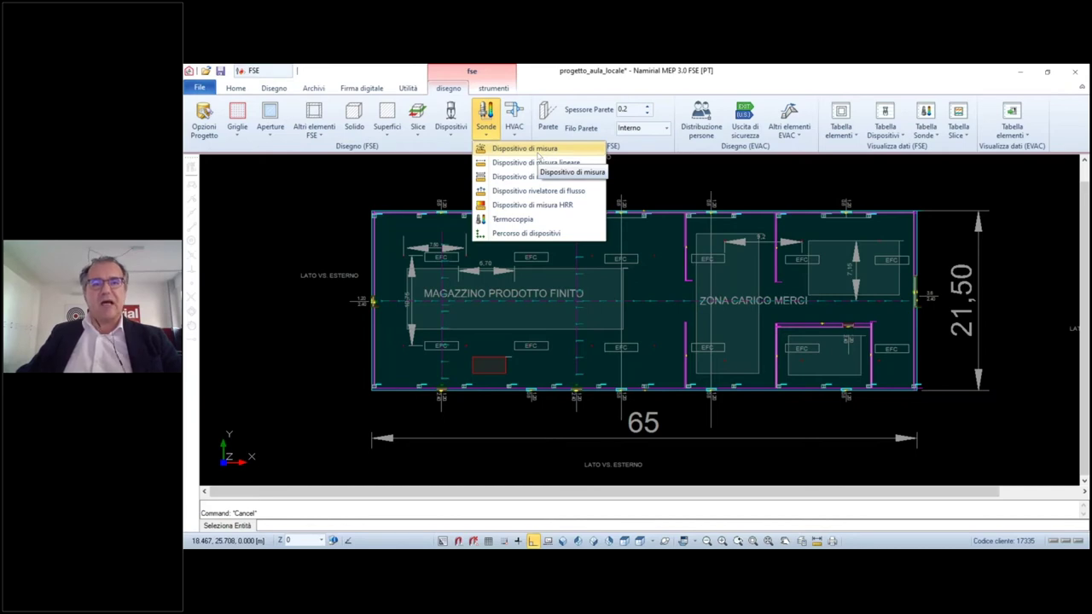
pyautogui.click(542, 234)
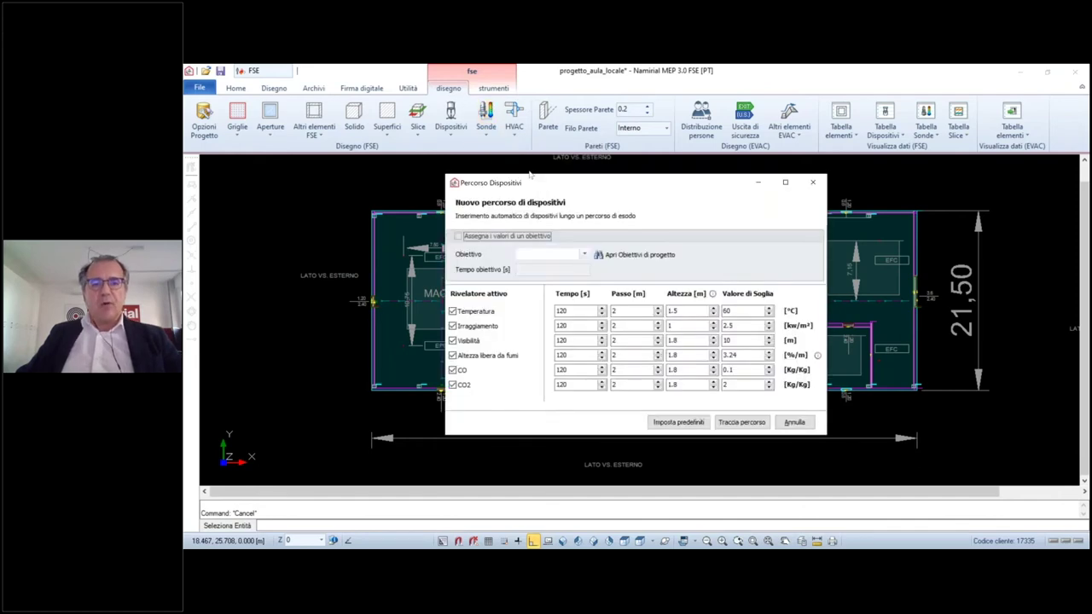
pyautogui.click(443, 223)
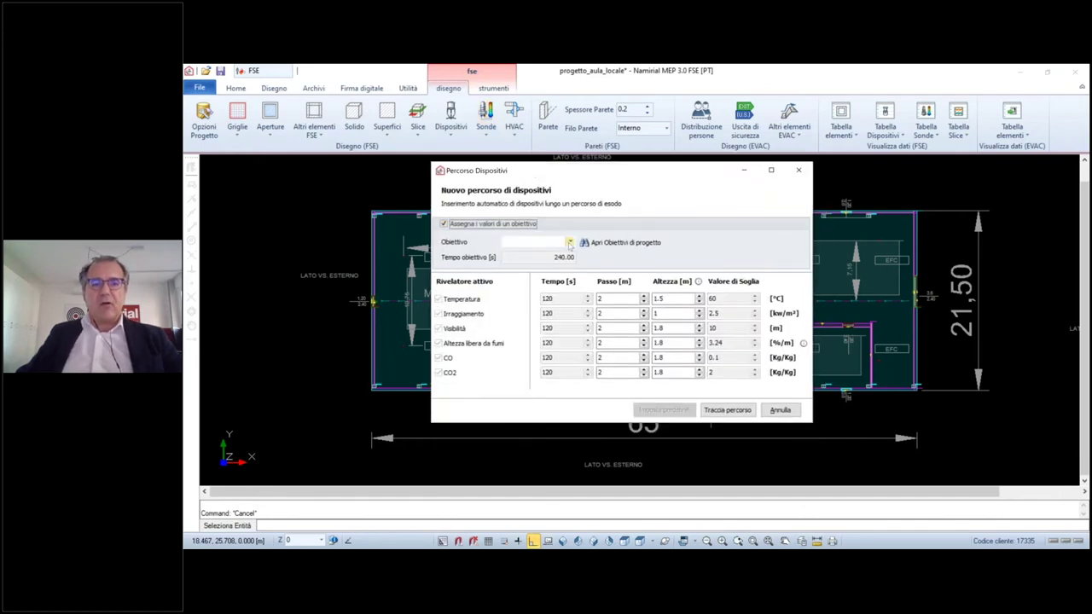
pyautogui.click(569, 242)
pyautogui.click(559, 254)
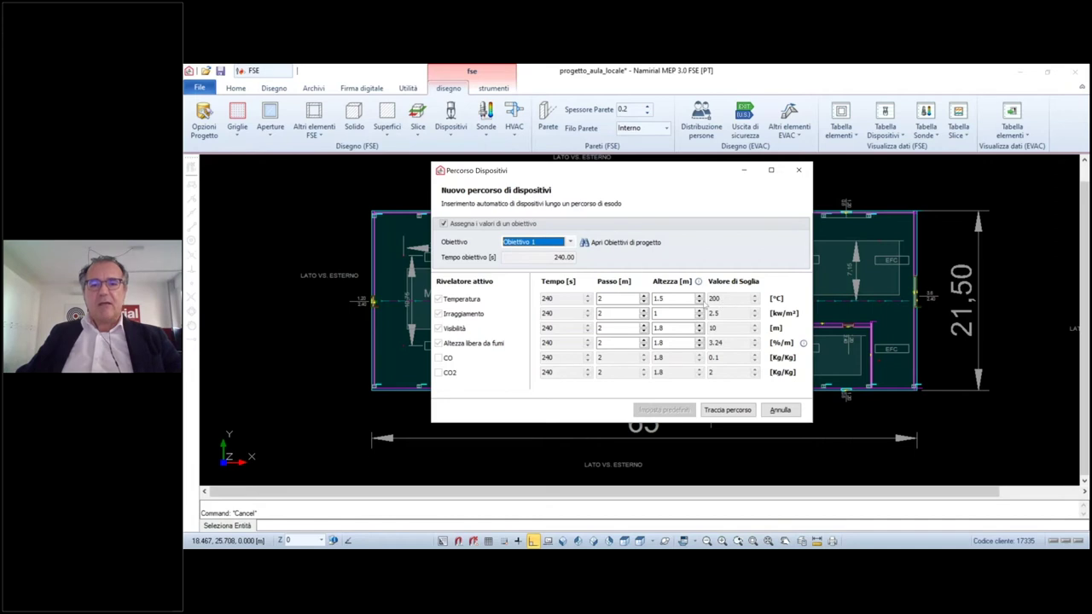
# Set the path's detector heights to 5.5 m for temperature, 1.5 m for irradiation, and 2 m for visibility and smoke-free height
pyautogui.doubleClick(670, 298)
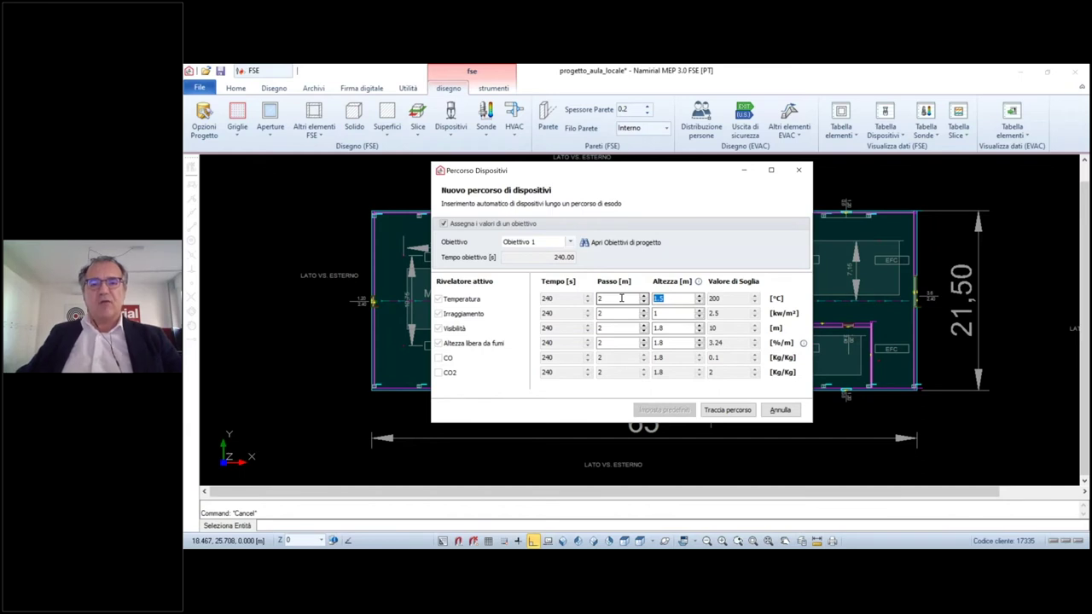
pyautogui.write('5.5')
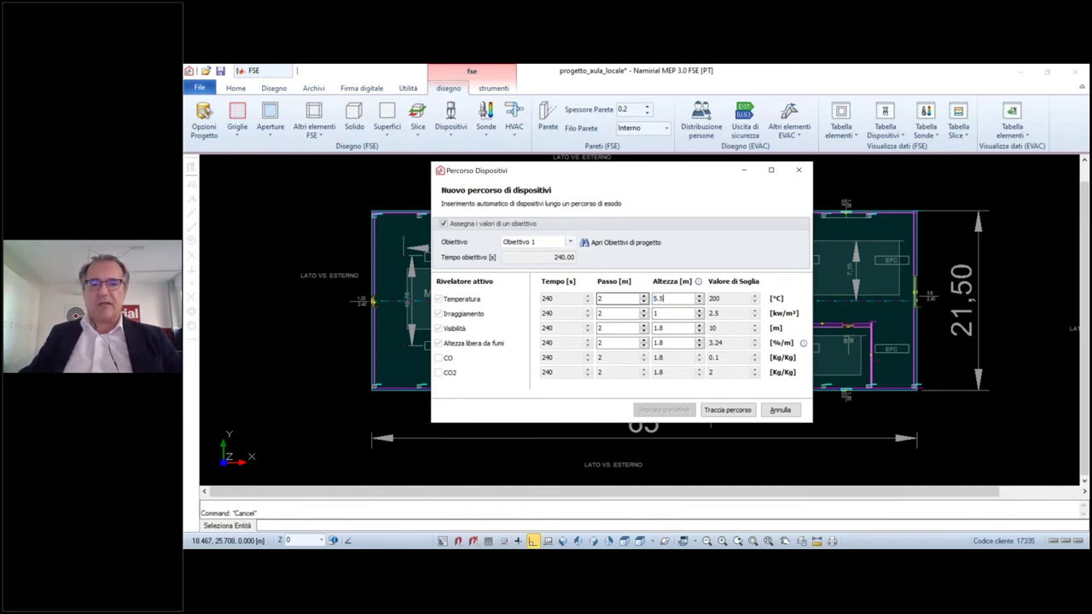
pyautogui.doubleClick(664, 314)
pyautogui.write('1.5')
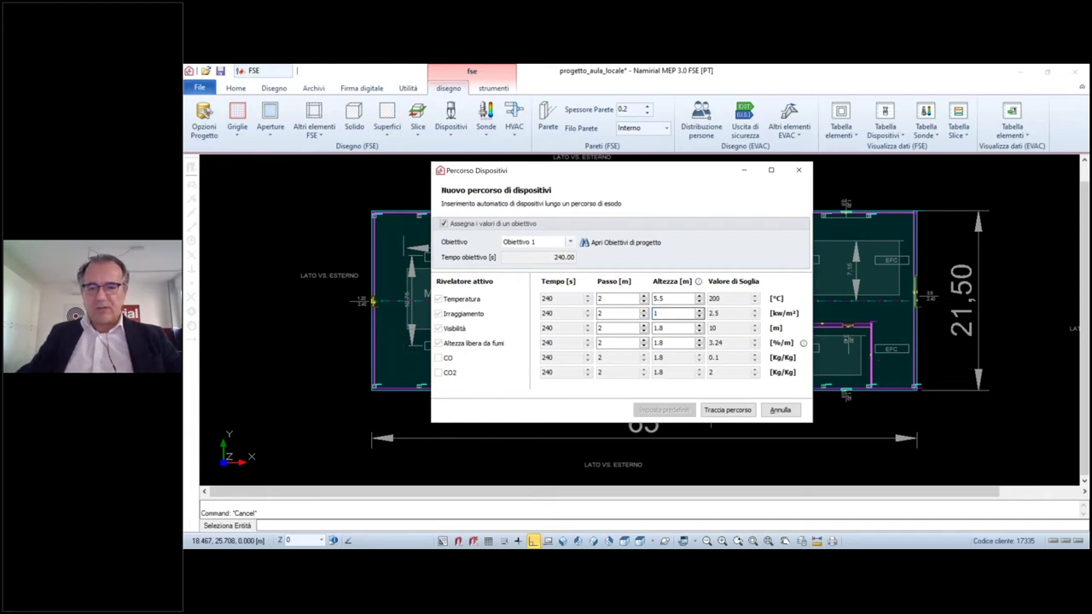
pyautogui.doubleClick(665, 327)
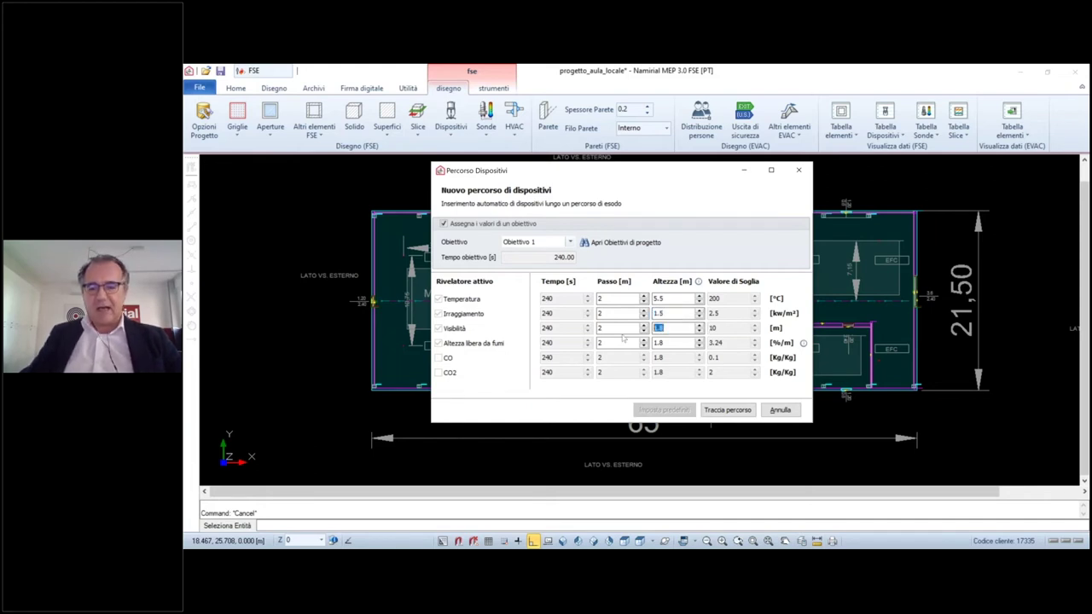
pyautogui.write('2')
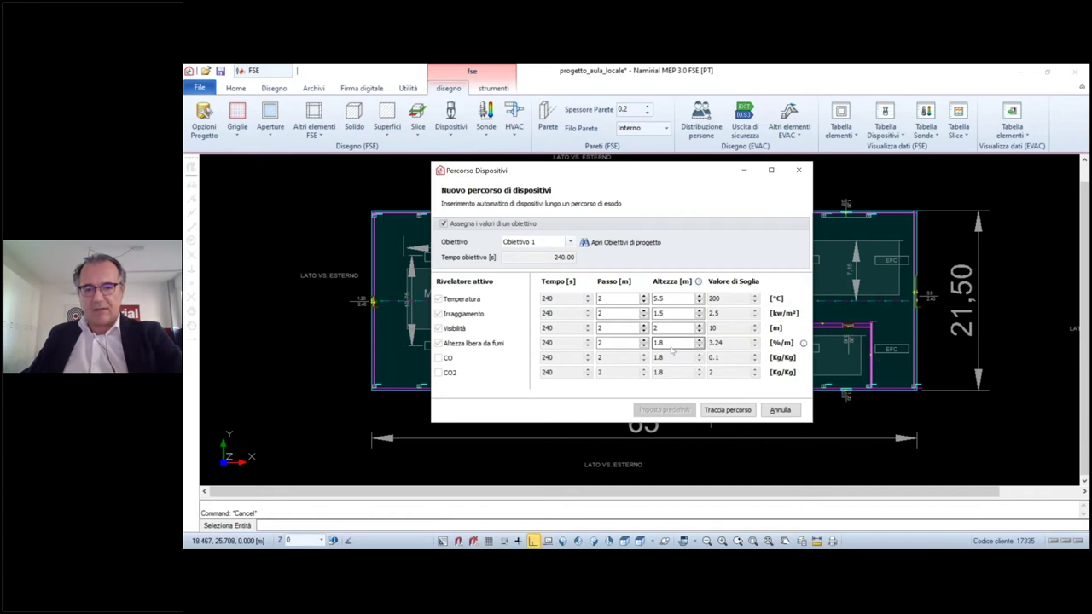
pyautogui.doubleClick(659, 342)
pyautogui.write('2')
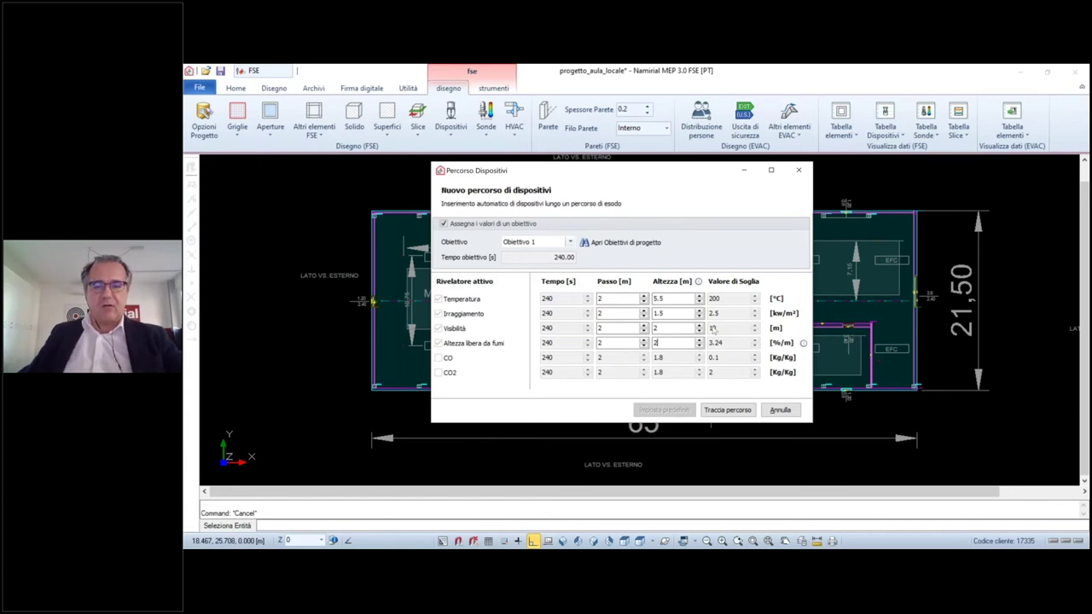
# Trace the device path about 7.2 m in Y beside Magazzino, about 19.2 m in X through Zona Carico Merci, and into the upper-right area
pyautogui.click(727, 410)
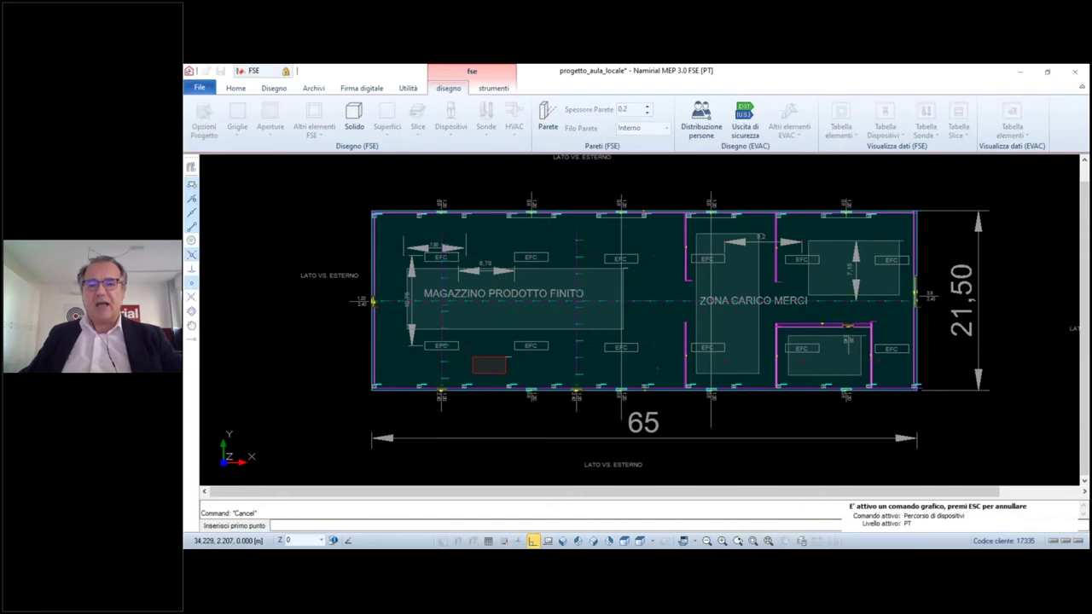
pyautogui.click(659, 371)
pyautogui.click(659, 311)
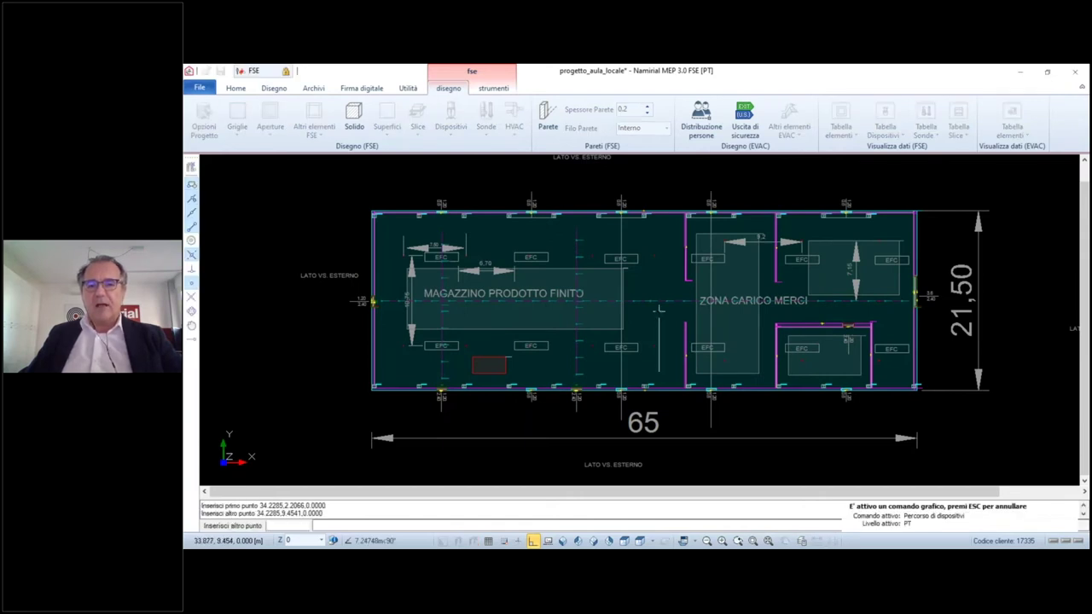
pyautogui.click(820, 311)
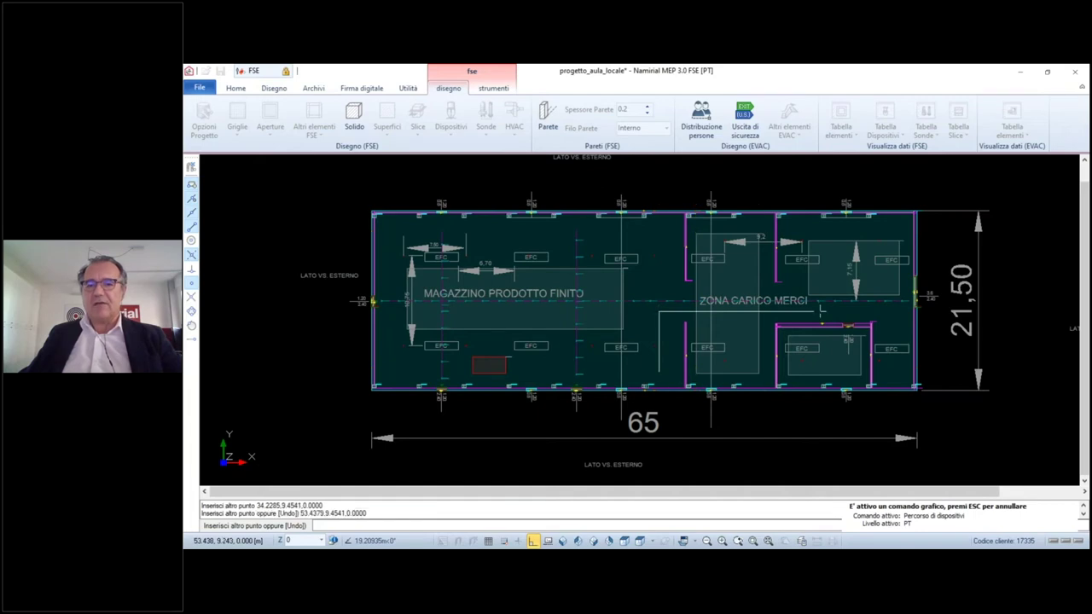
pyautogui.click(809, 267)
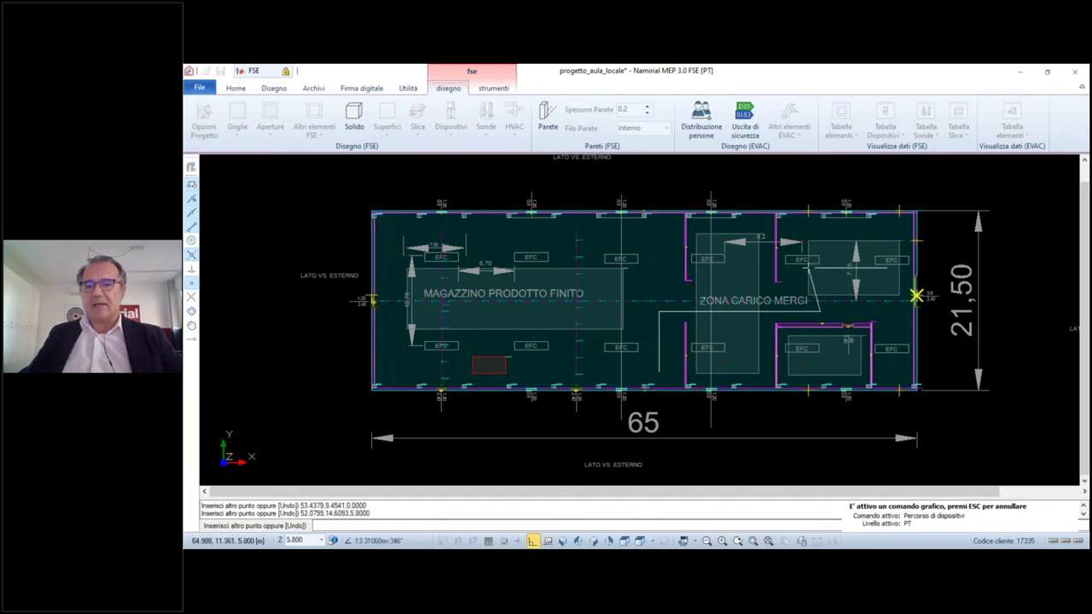
pyautogui.click(907, 267)
pyautogui.rightClick(909, 272)
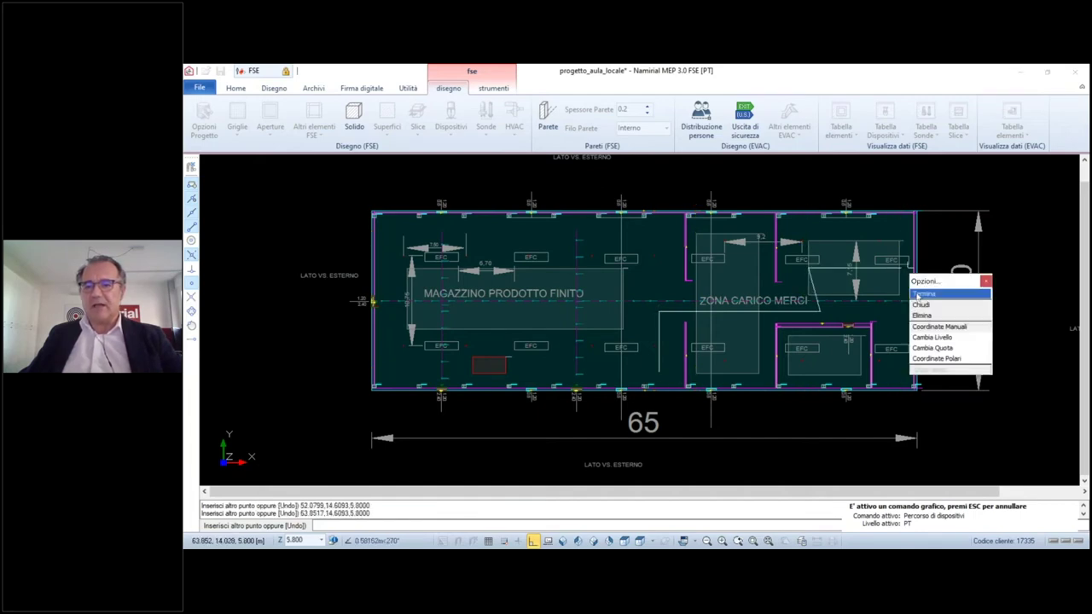
pyautogui.click(926, 295)
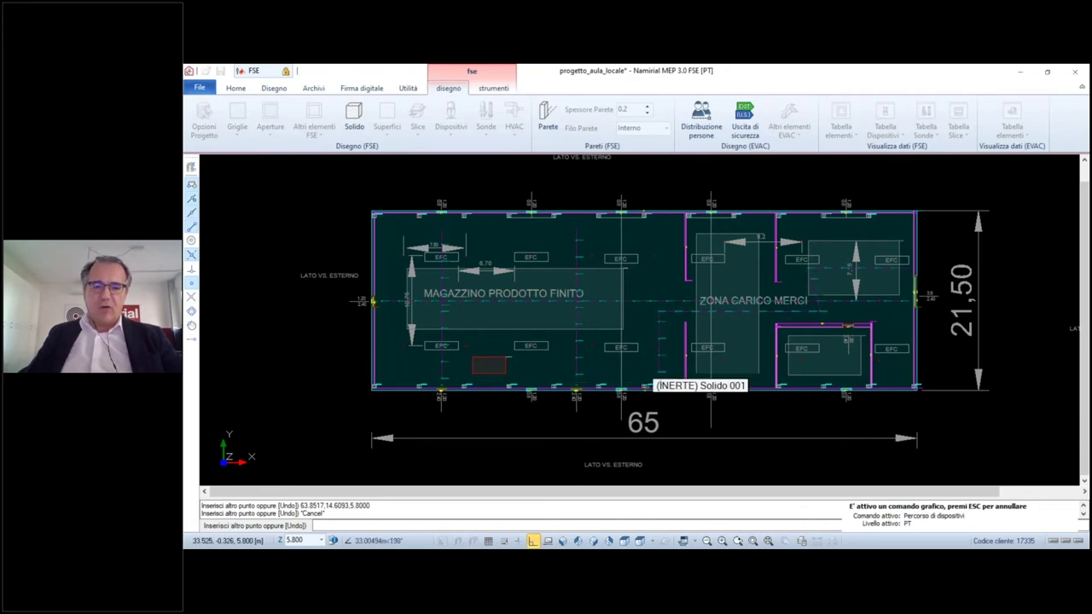
pyautogui.press('Escape')
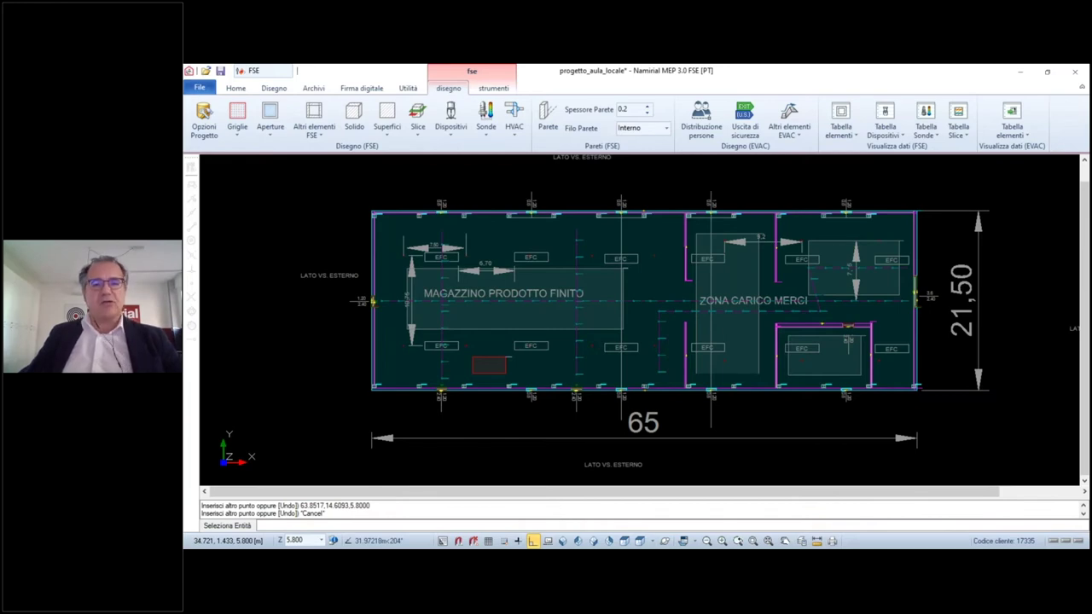
# Examine the devices placed along the new path near the partition of Zona Carico Merci
pyautogui.scroll(2, 674, 374)
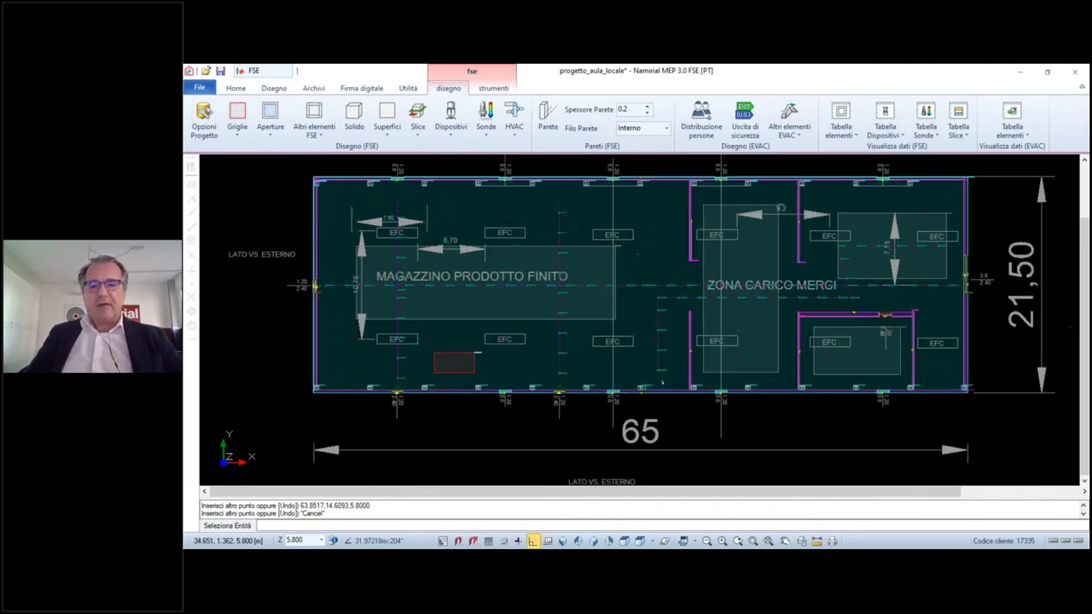
pyautogui.scroll(4, 663, 383)
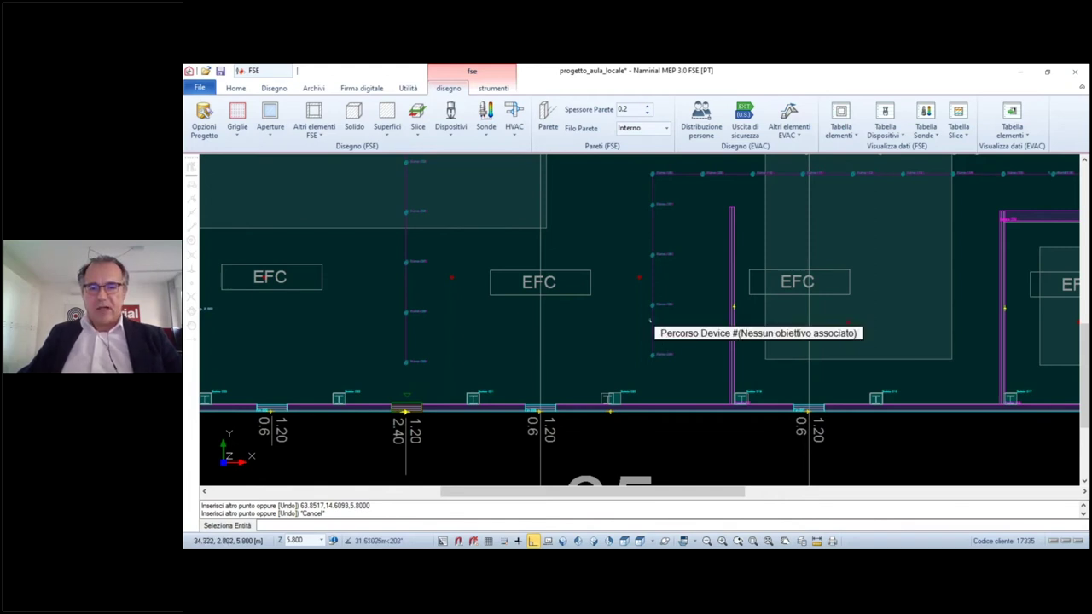
pyautogui.scroll(-1, 622, 336)
pyautogui.scroll(-4, 621, 336)
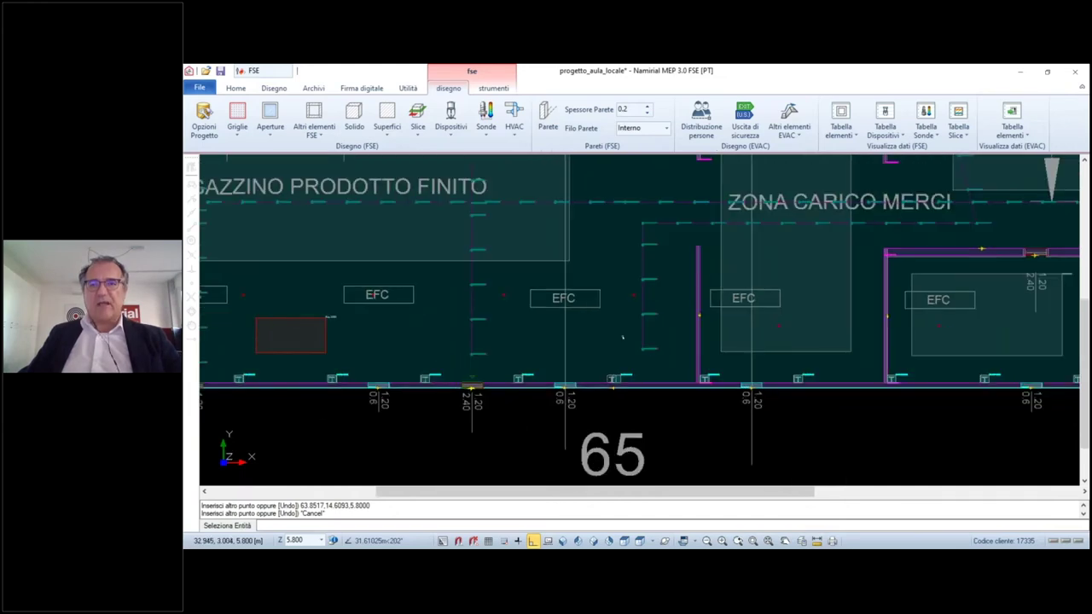
pyautogui.scroll(-1, 626, 343)
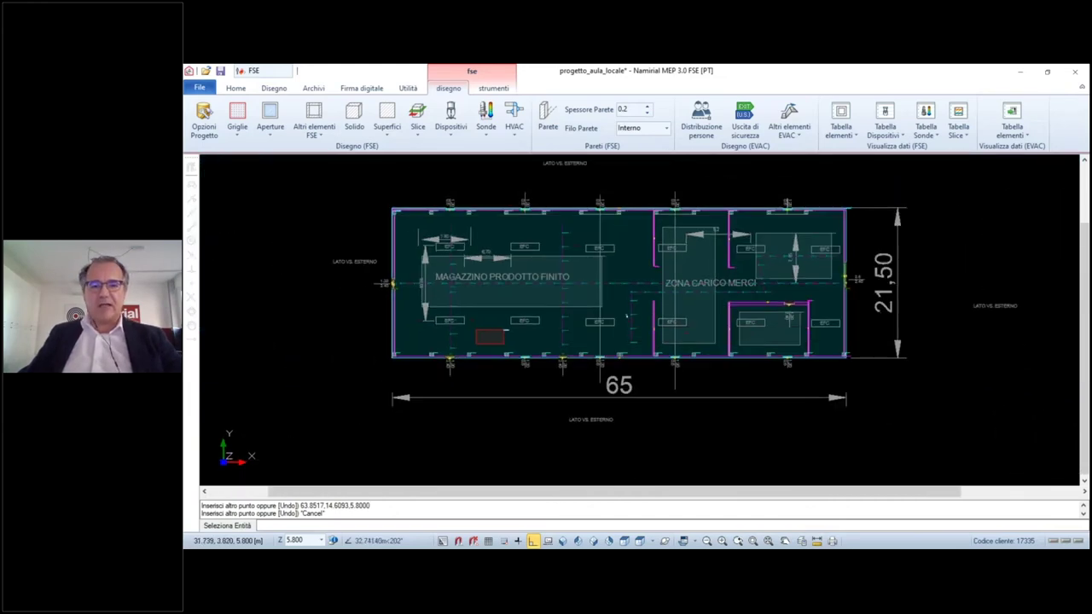
pyautogui.scroll(1, 608, 271)
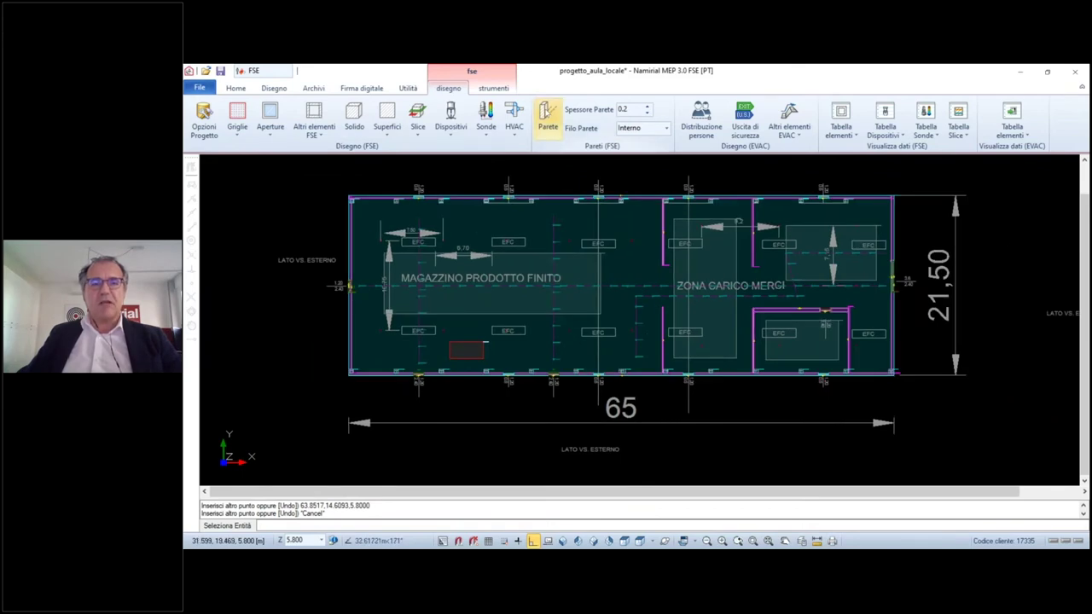
# Draw a 0.2 m thick wall about 10.8 m long from the upper outer wall to the building's centreline, between Magazzino and Zona Carico Merci
pyautogui.click(546, 116)
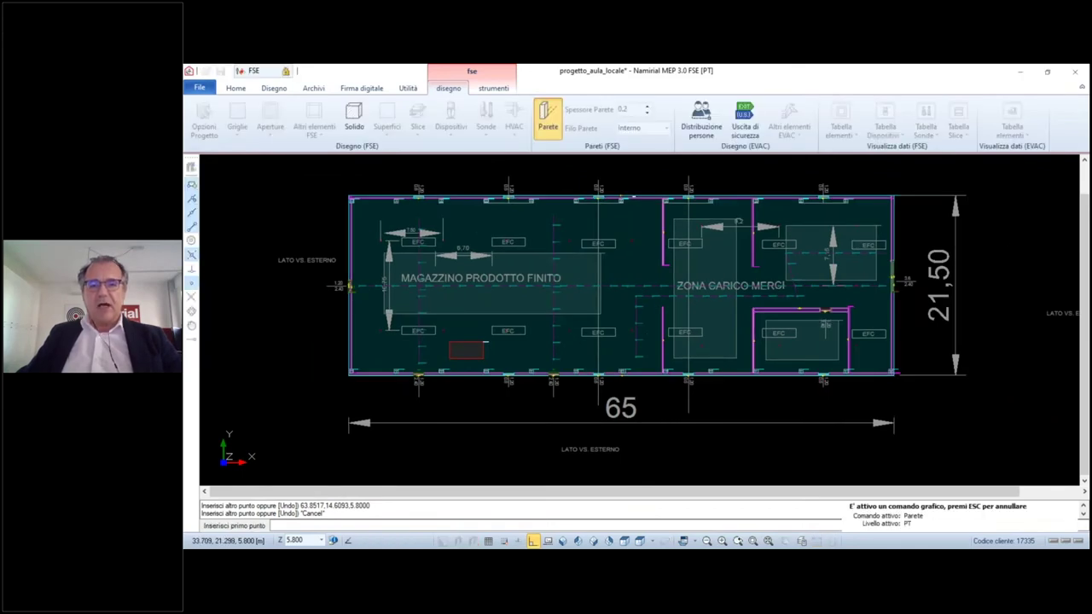
pyautogui.click(631, 198)
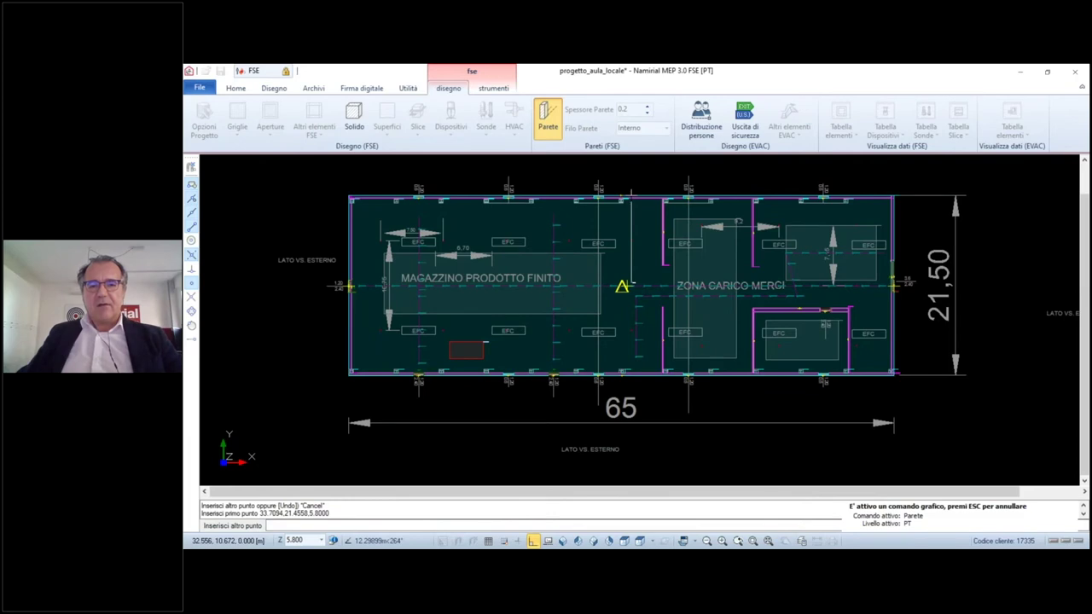
pyautogui.click(633, 284)
pyautogui.rightClick(634, 287)
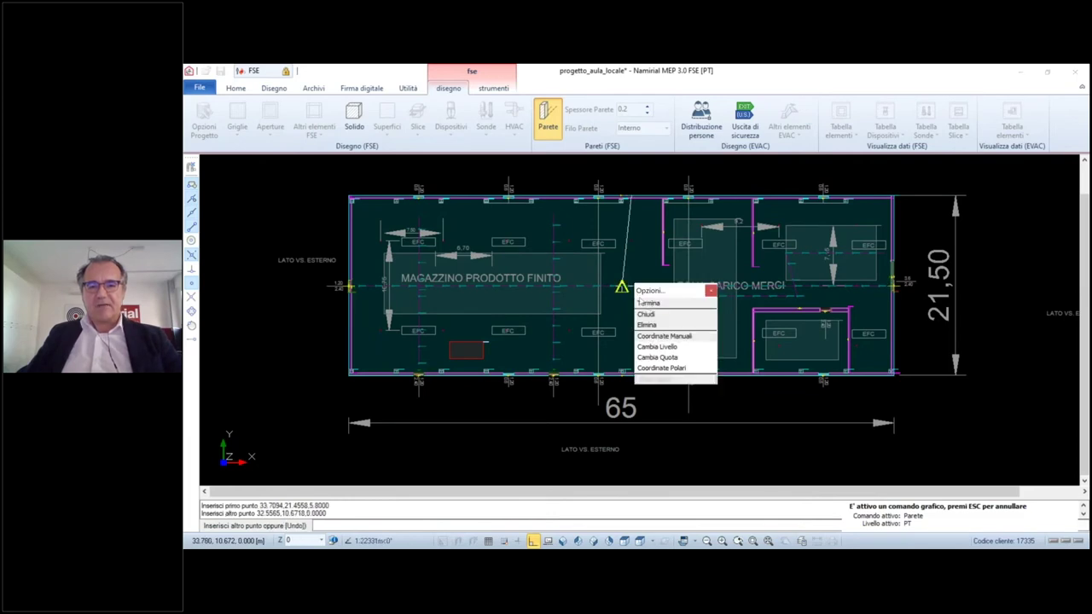
pyautogui.click(647, 303)
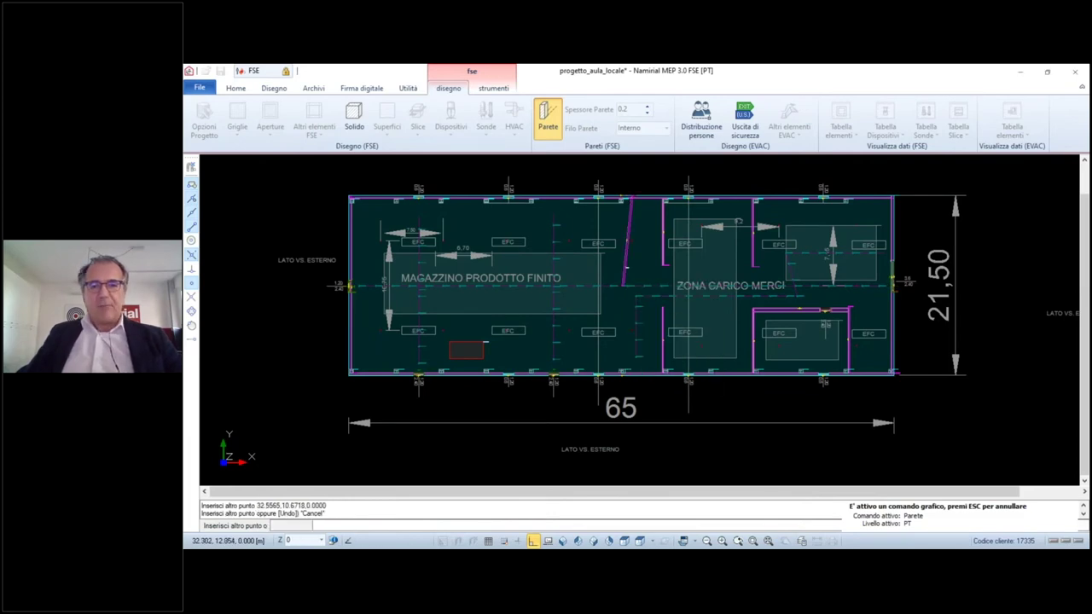
pyautogui.press('Escape')
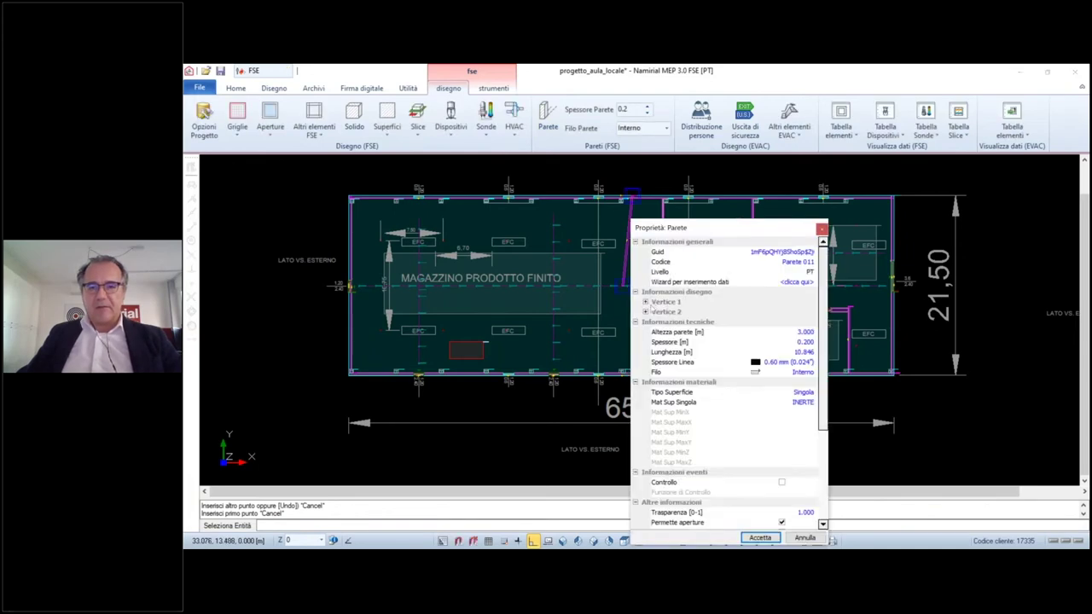
# Set the new wall's minimum elevation to 5.5 m at vertex 1 and its height to 0.5 m
pyautogui.click(645, 302)
pyautogui.click(806, 333)
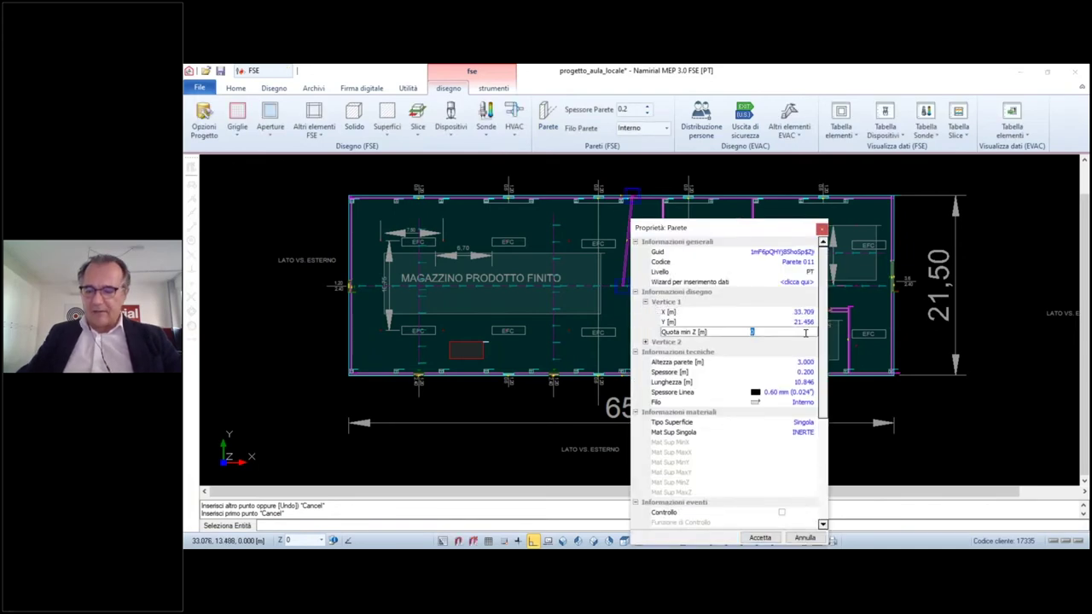
pyautogui.write('5.5')
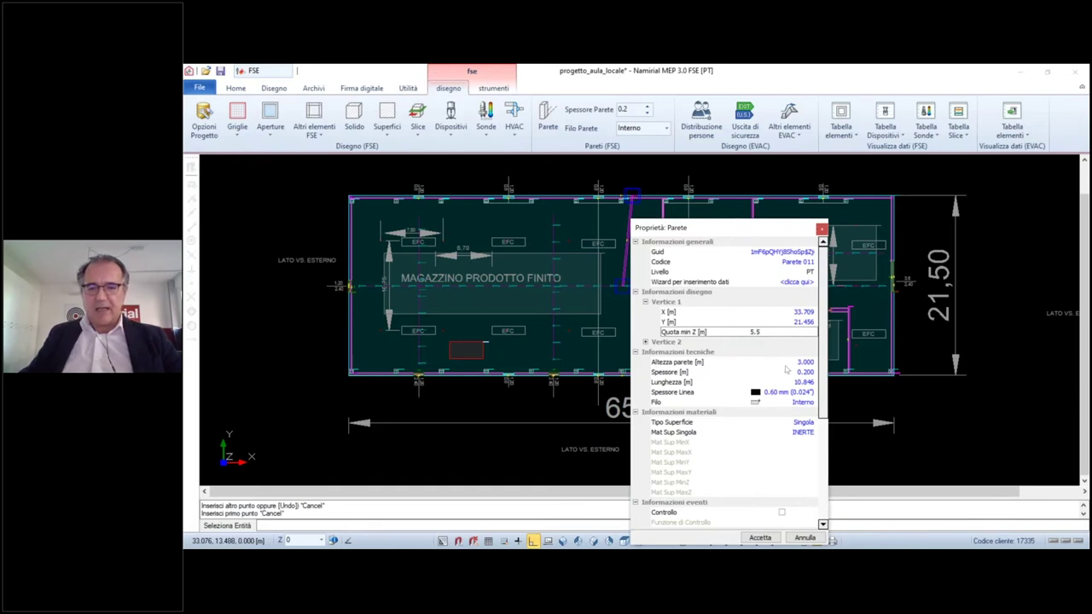
pyautogui.click(793, 363)
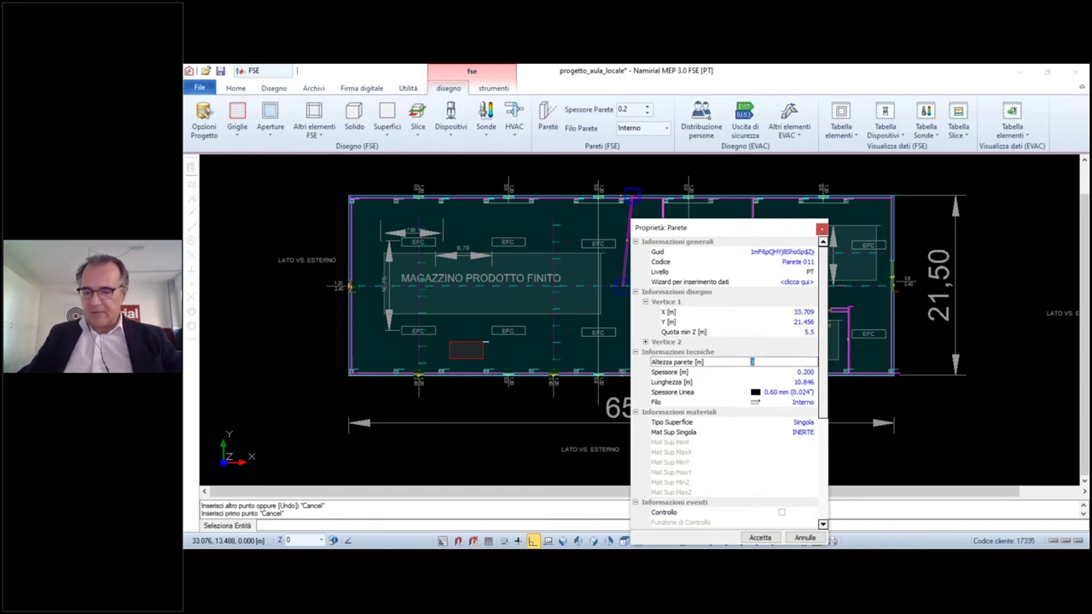
pyautogui.write('3.5')
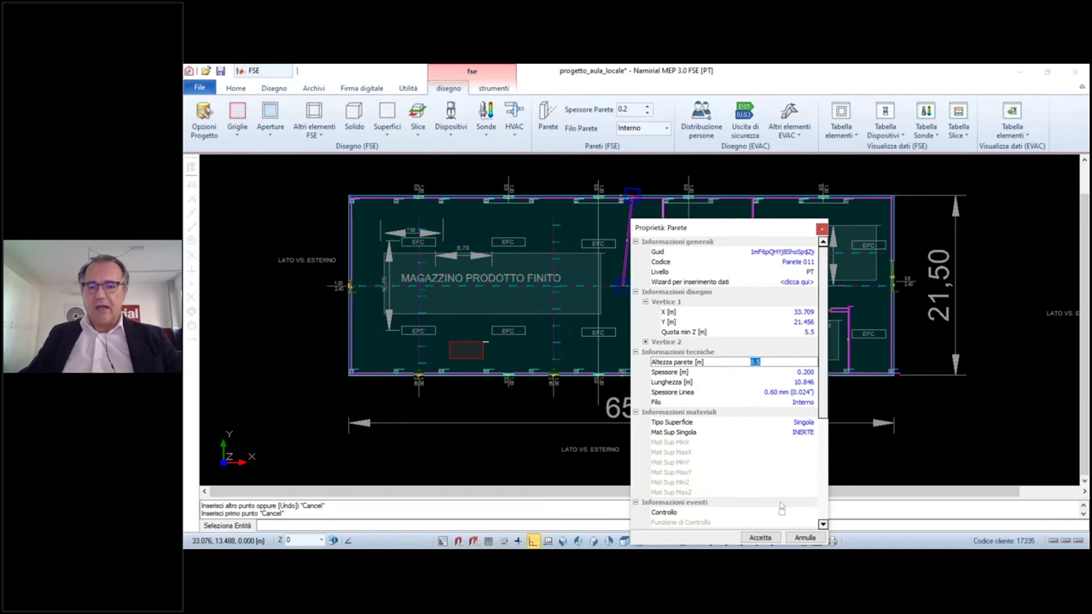
pyautogui.click(759, 538)
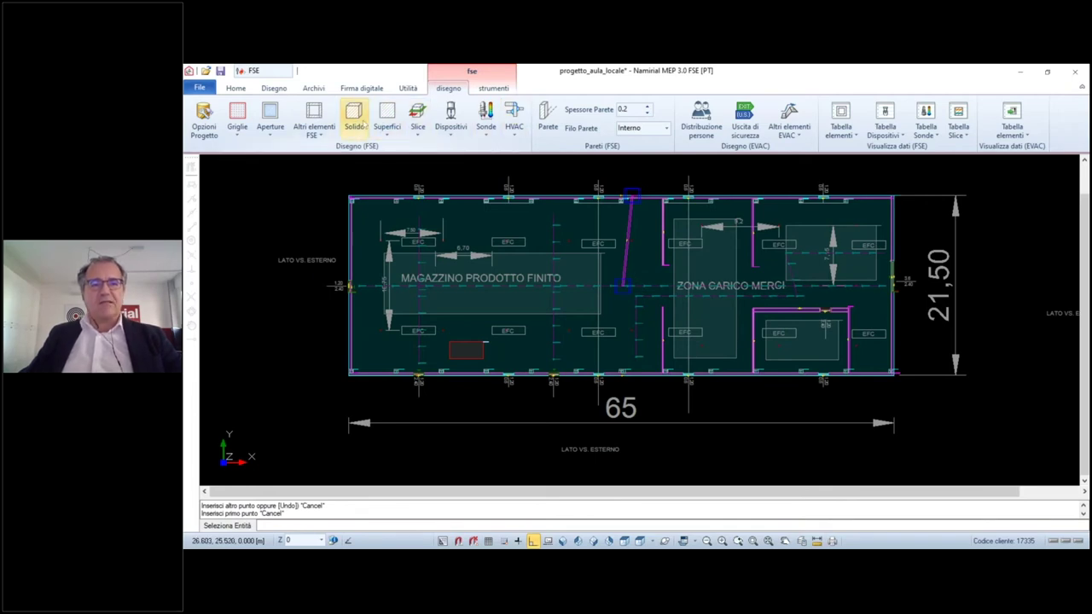
# Draw a solid about 1.8 m by 1.3 m near the upper wall of Magazzino Prodotto Finito
pyautogui.click(356, 122)
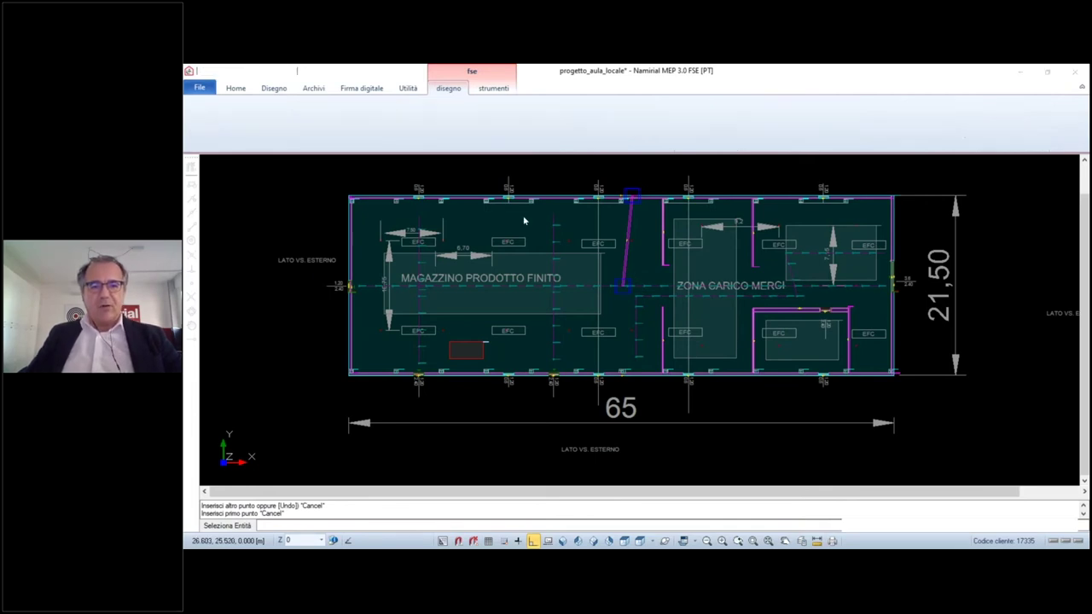
pyautogui.click(482, 202)
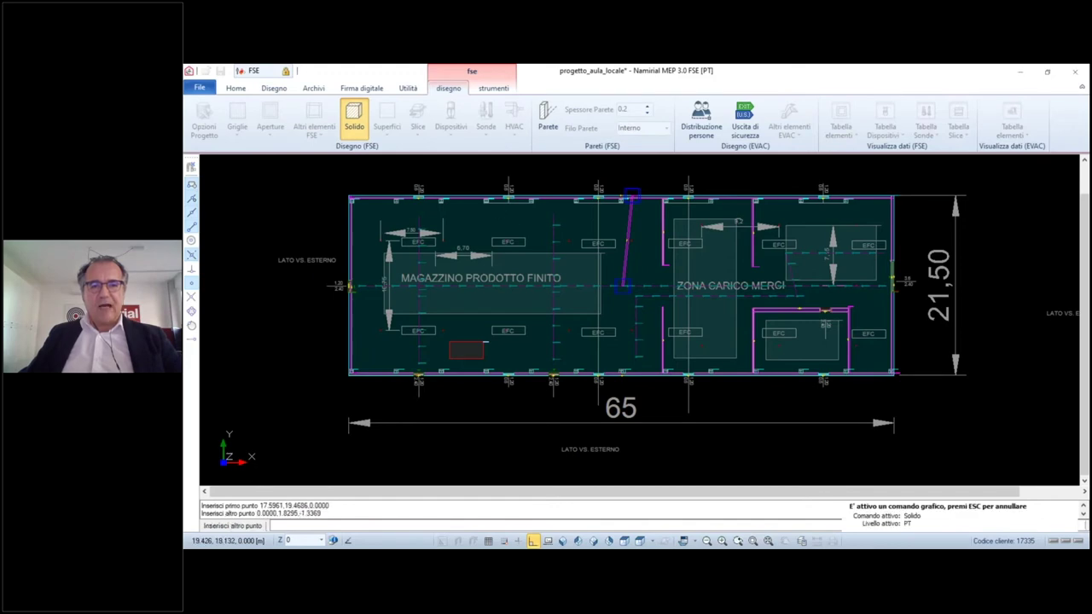
pyautogui.rightClick(513, 222)
pyautogui.click(522, 240)
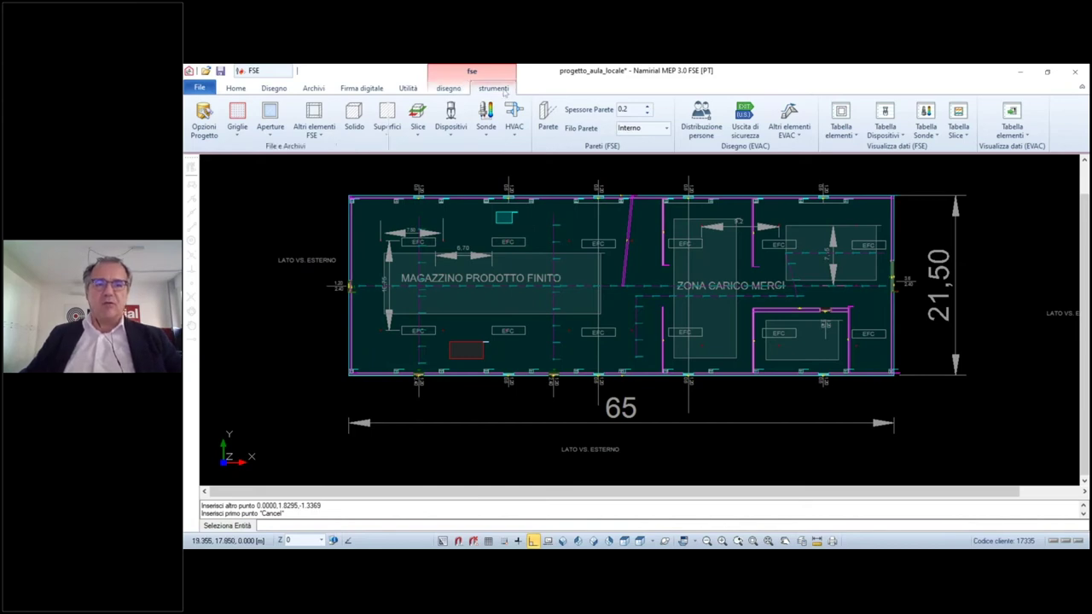
# Open the project's archives in Namirial FSE Archivi and review the surface, opening and curve data of HRR curve "at", plus the BRUCIATORE 500 KW burner
pyautogui.click(499, 88)
pyautogui.click(338, 124)
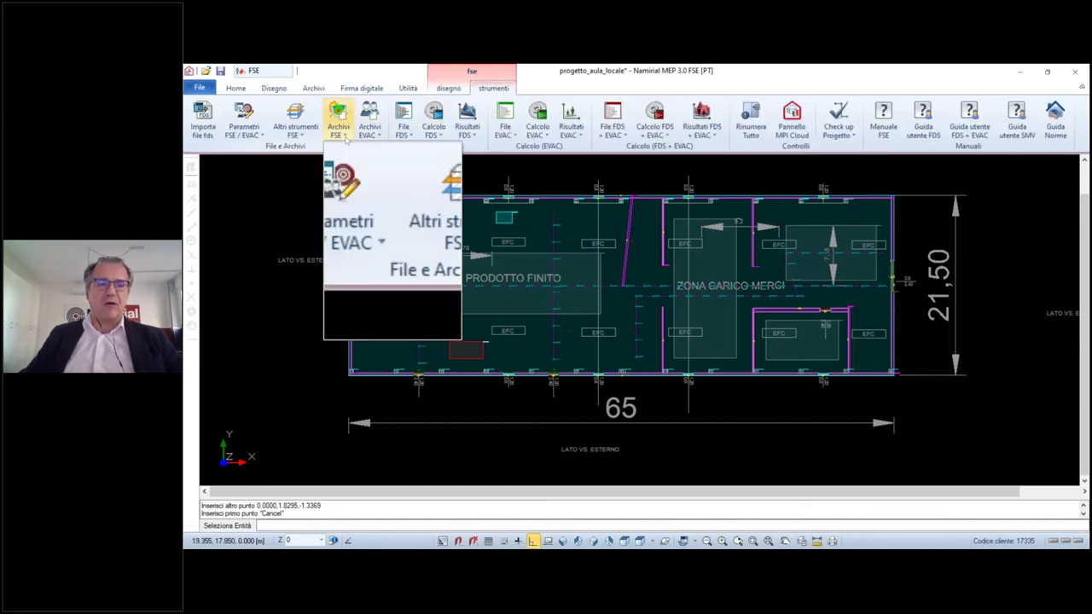
pyautogui.click(380, 220)
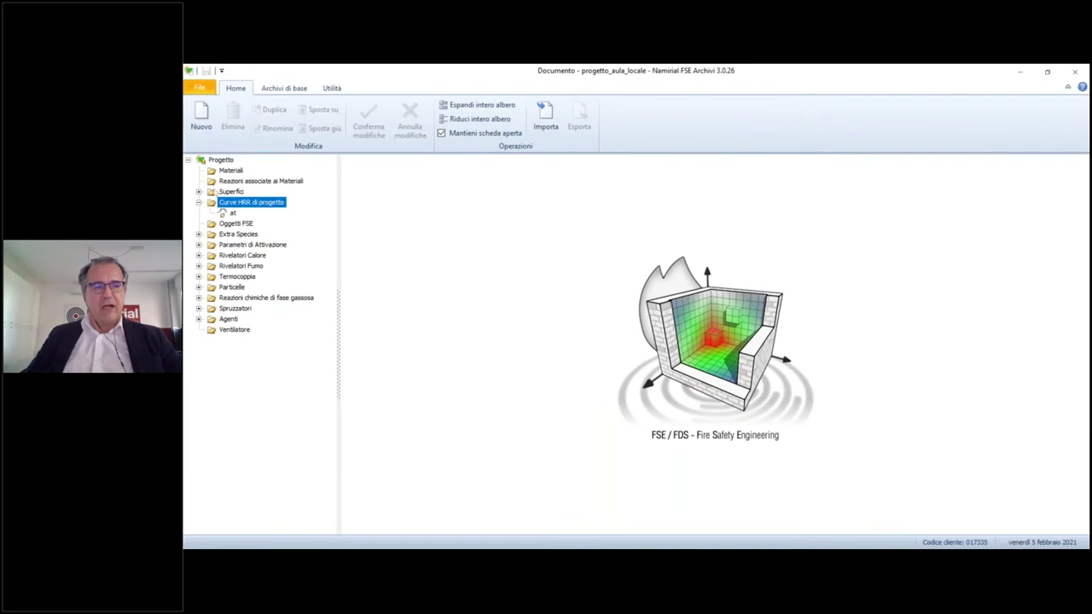
pyautogui.click(198, 192)
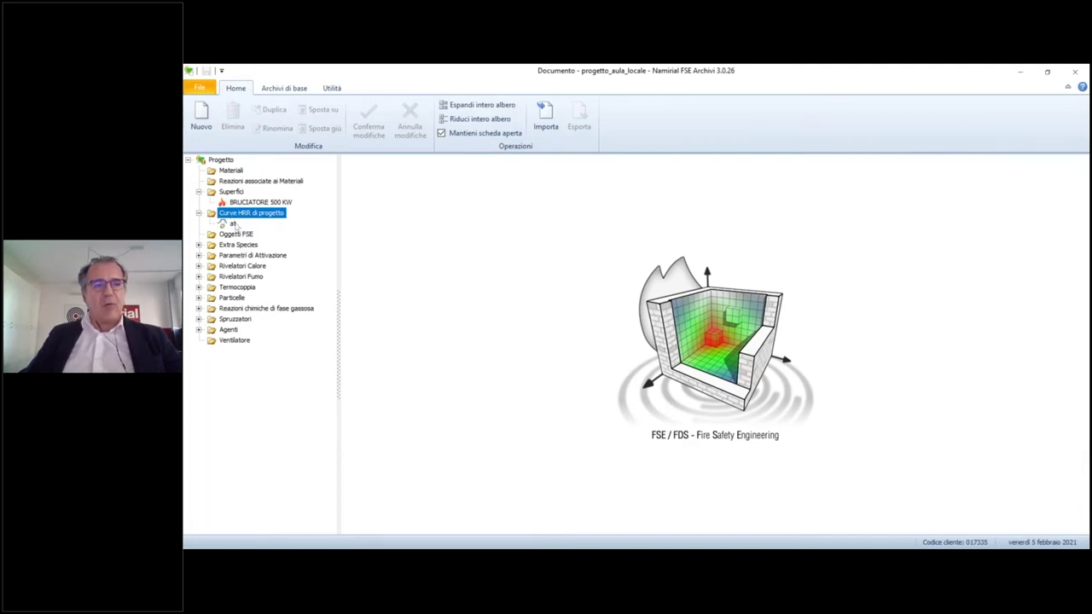
pyautogui.click(232, 224)
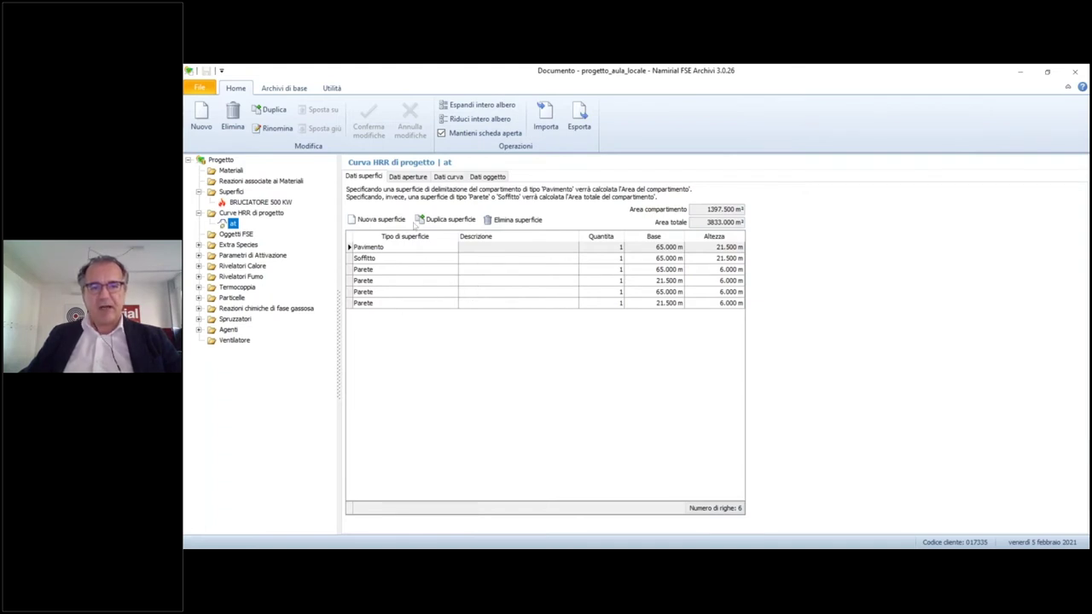
pyautogui.click(407, 177)
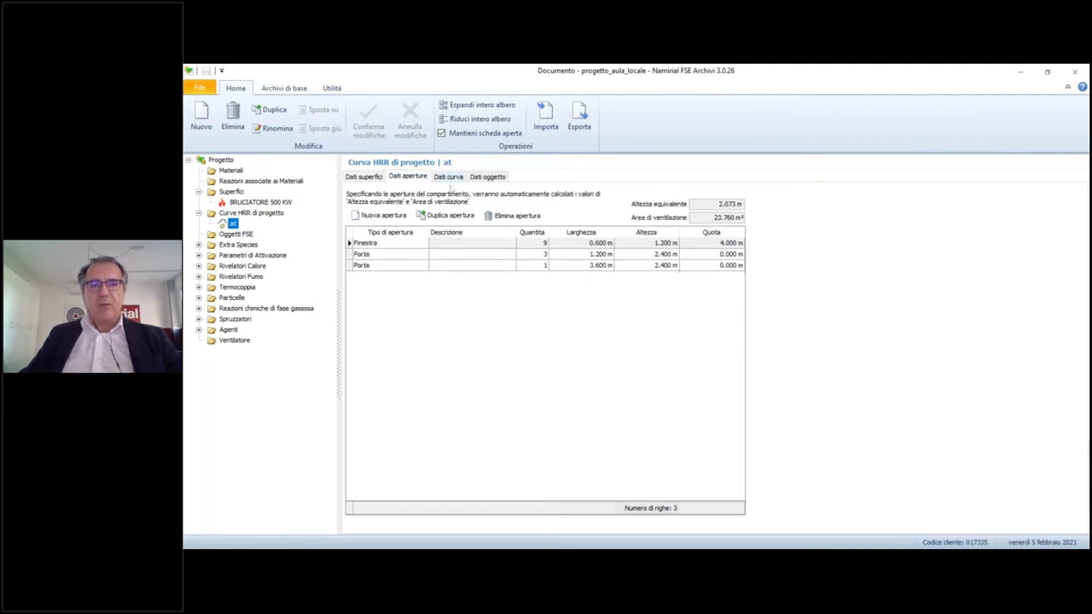
pyautogui.click(451, 178)
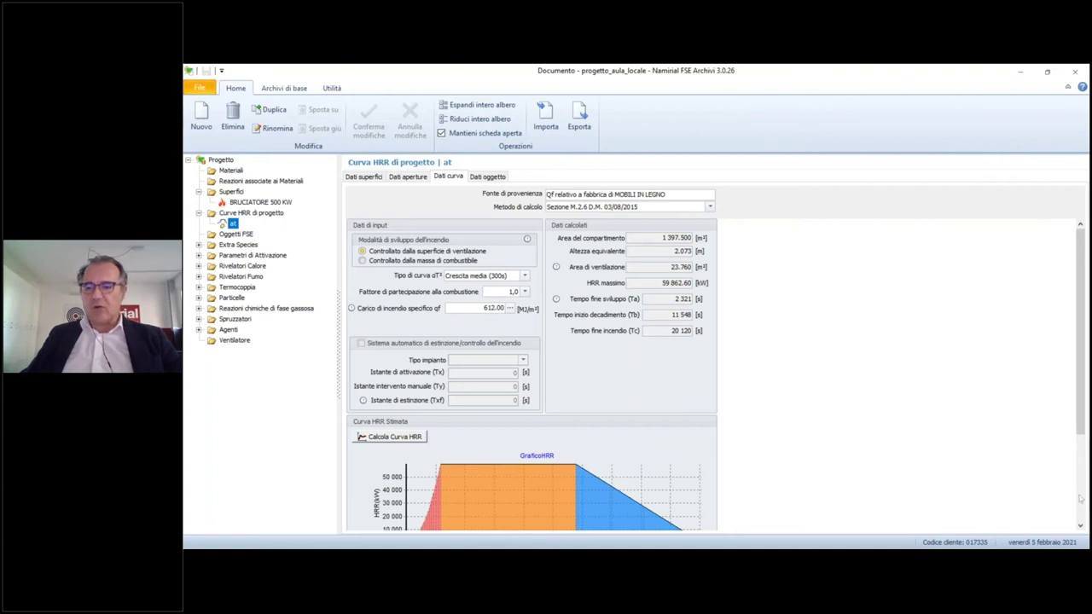
pyautogui.scroll(-3, 1080, 499)
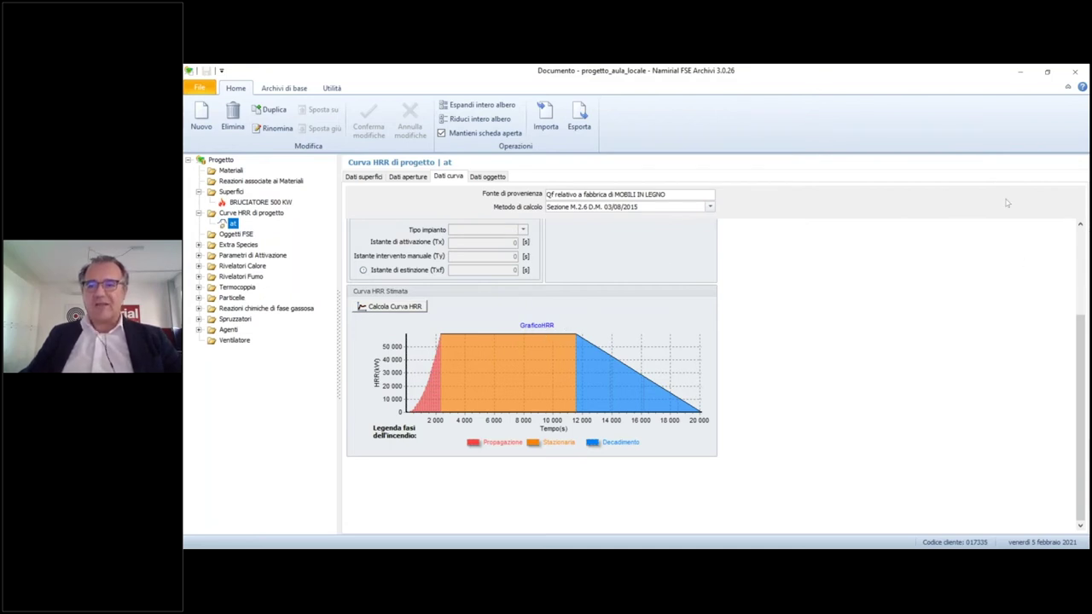
pyautogui.scroll(3, 1082, 247)
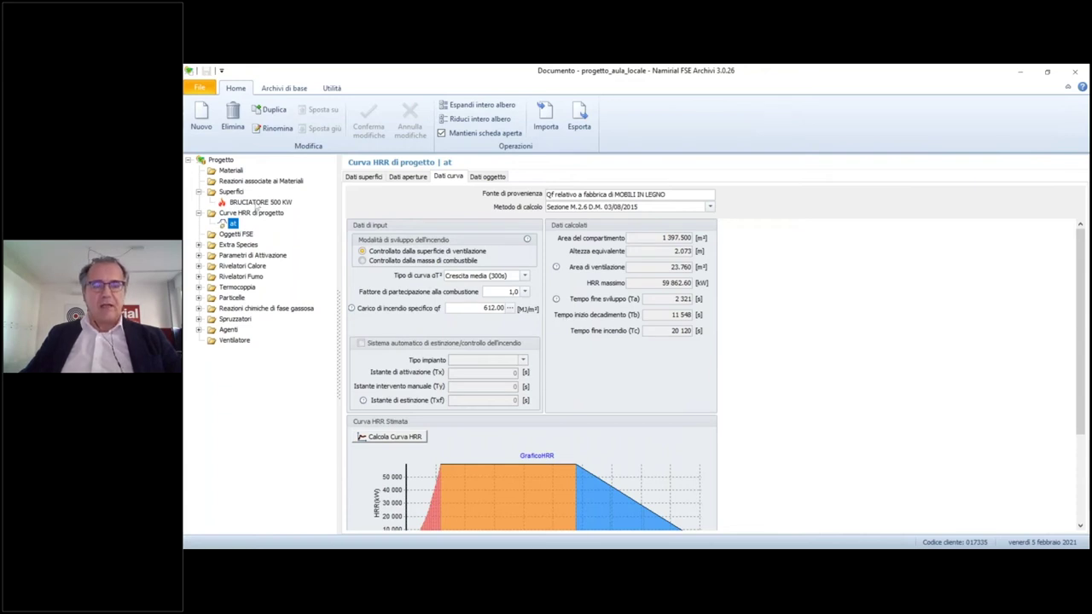
pyautogui.click(259, 202)
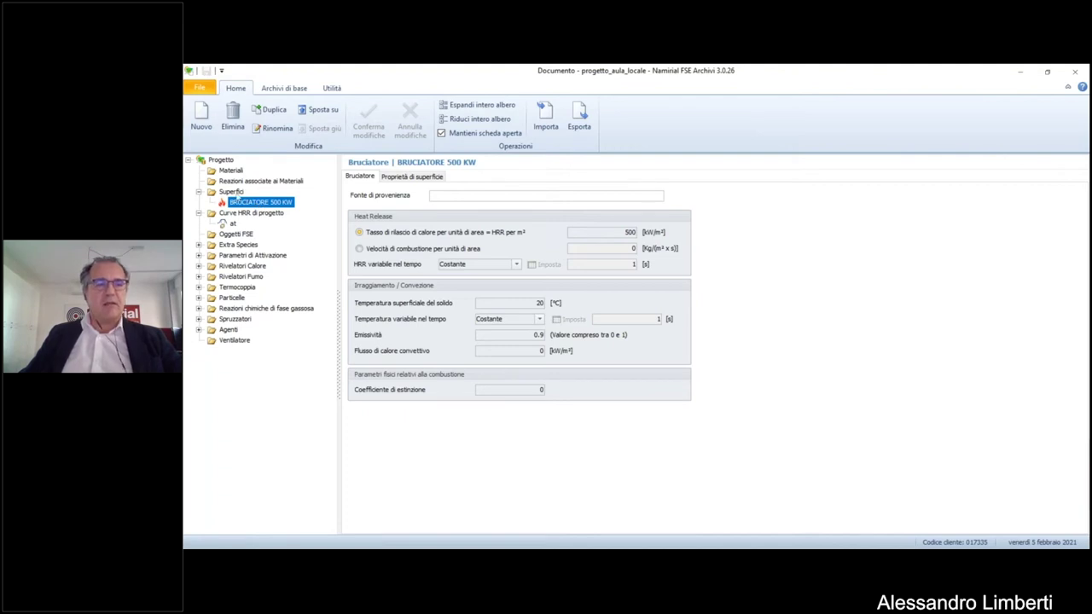
# Create a new surface named "innesco da coduice" of type Bruciatore
pyautogui.rightClick(236, 192)
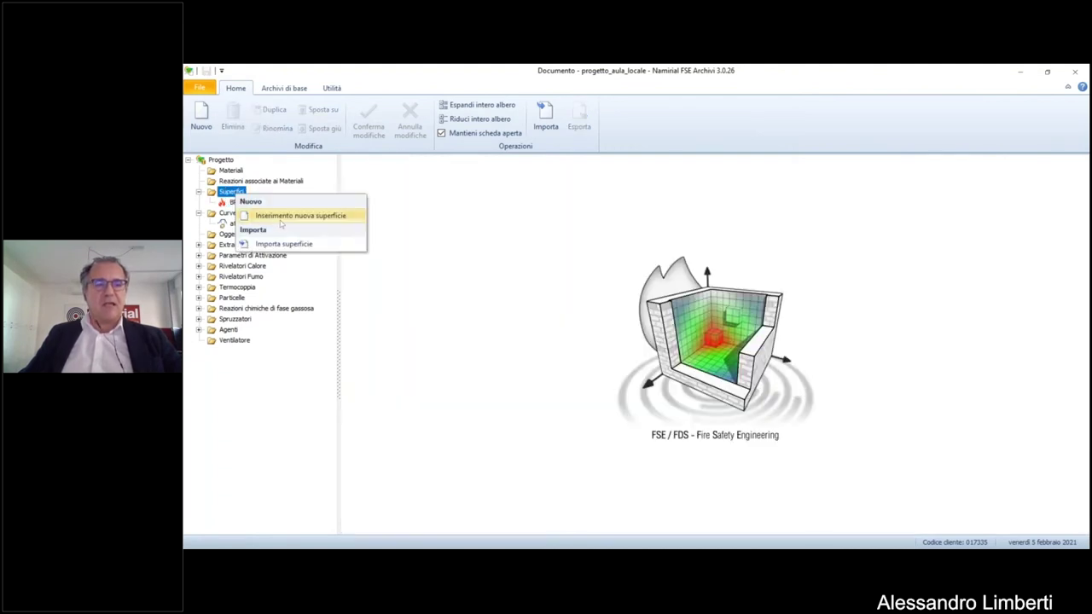
pyautogui.click(282, 216)
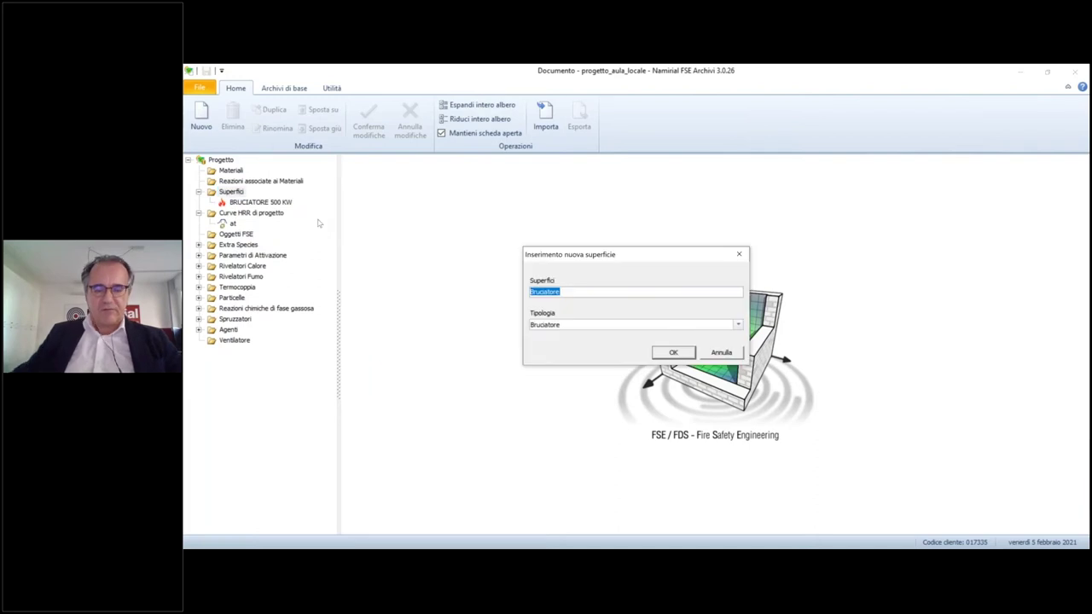
pyautogui.write('innesco')
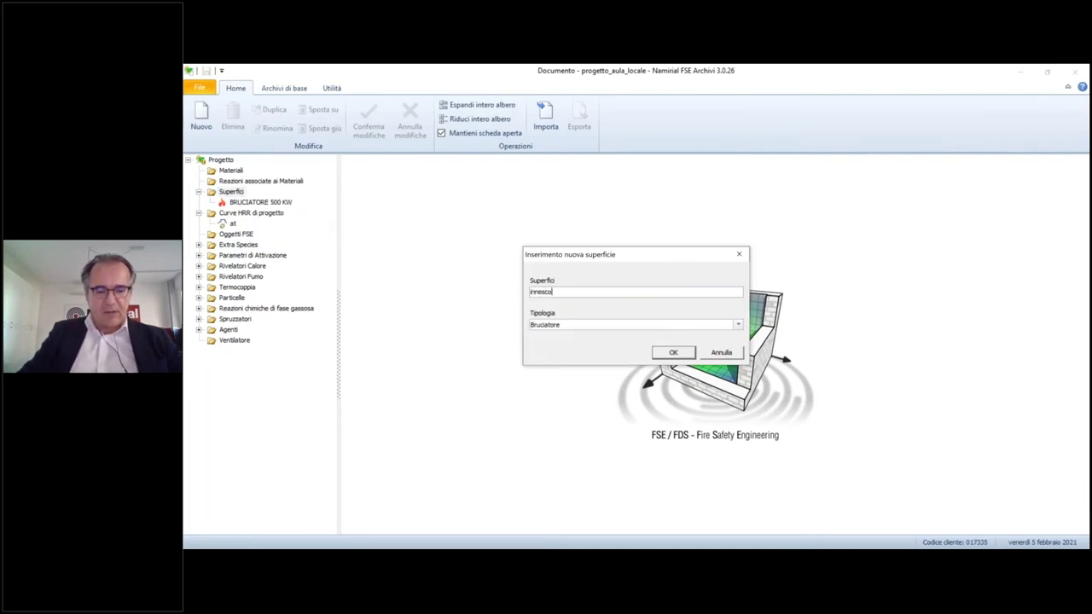
pyautogui.write(' da coduce')
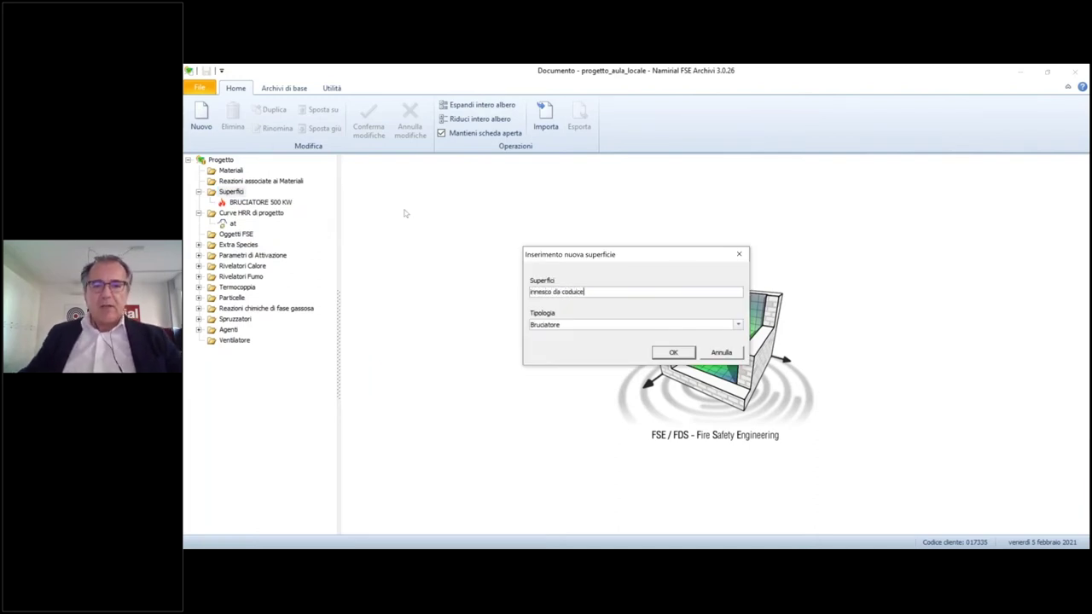
pyautogui.click(673, 353)
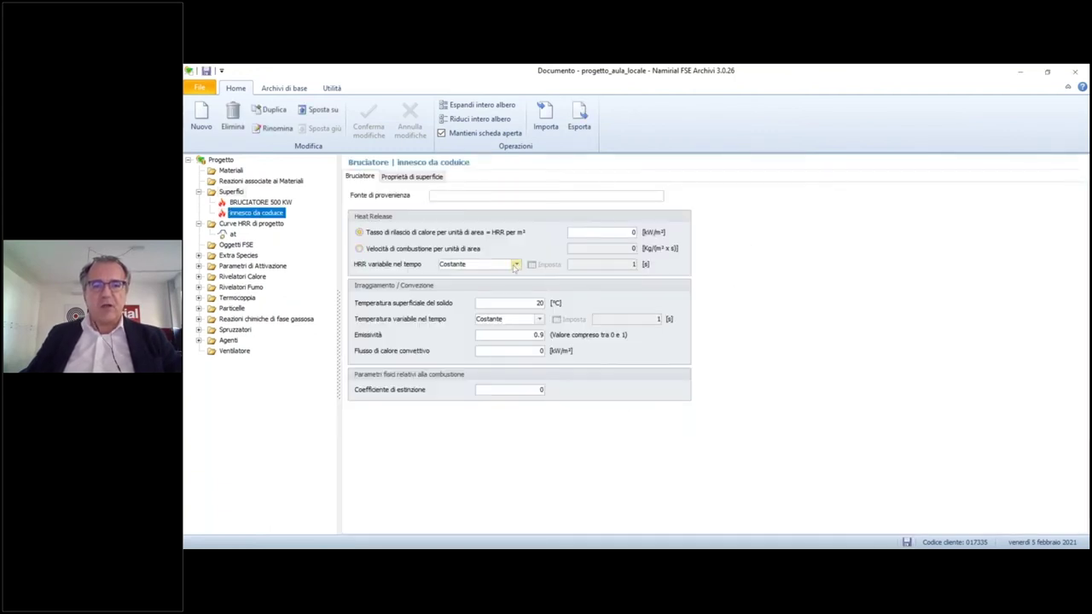
# Give the burner "innesco da coduice" a T² heat release over 75 s with an HRR of 1000 kW/m²
pyautogui.click(515, 264)
pyautogui.click(456, 286)
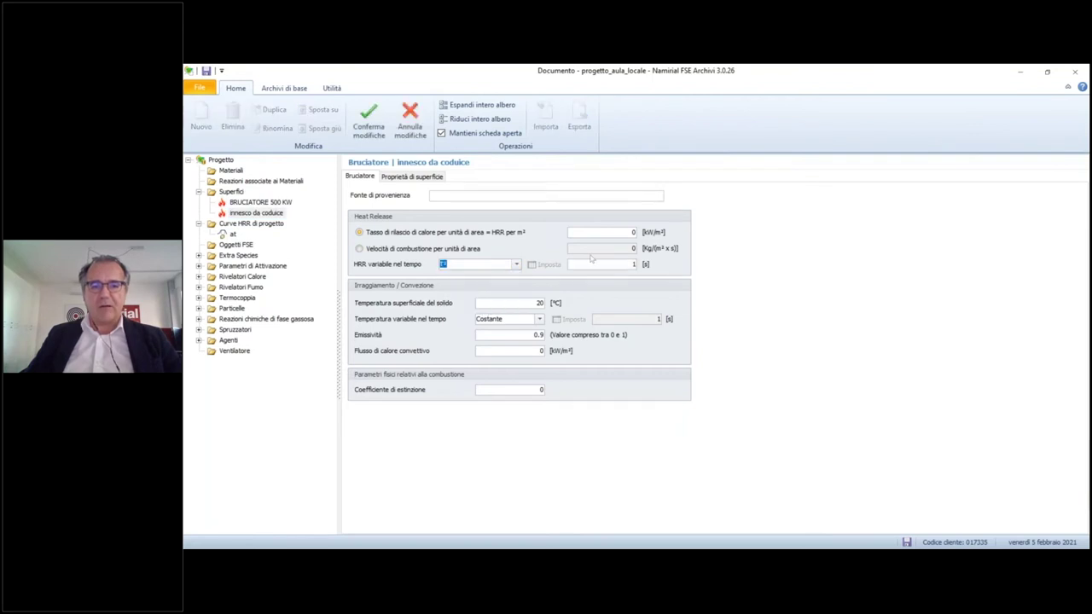
pyautogui.press('Tab')
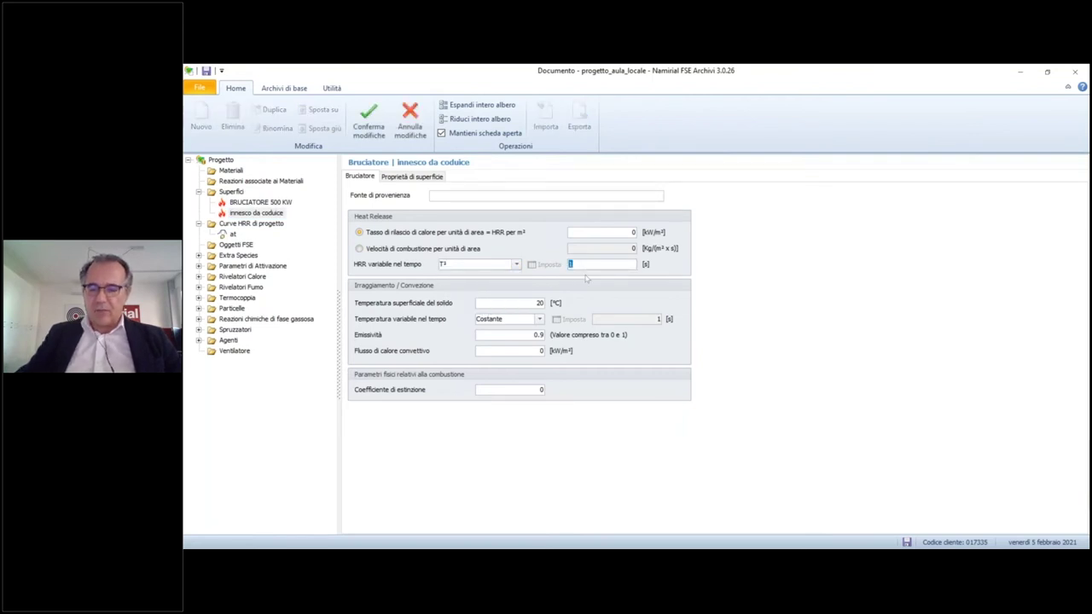
pyautogui.write('75')
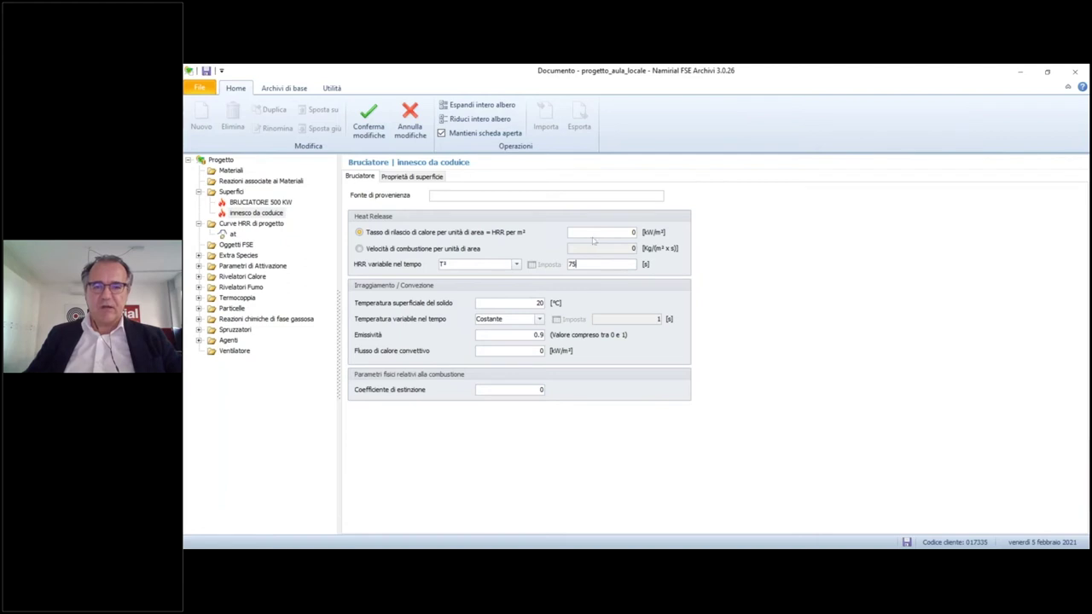
pyautogui.click(591, 231)
pyautogui.write('10')
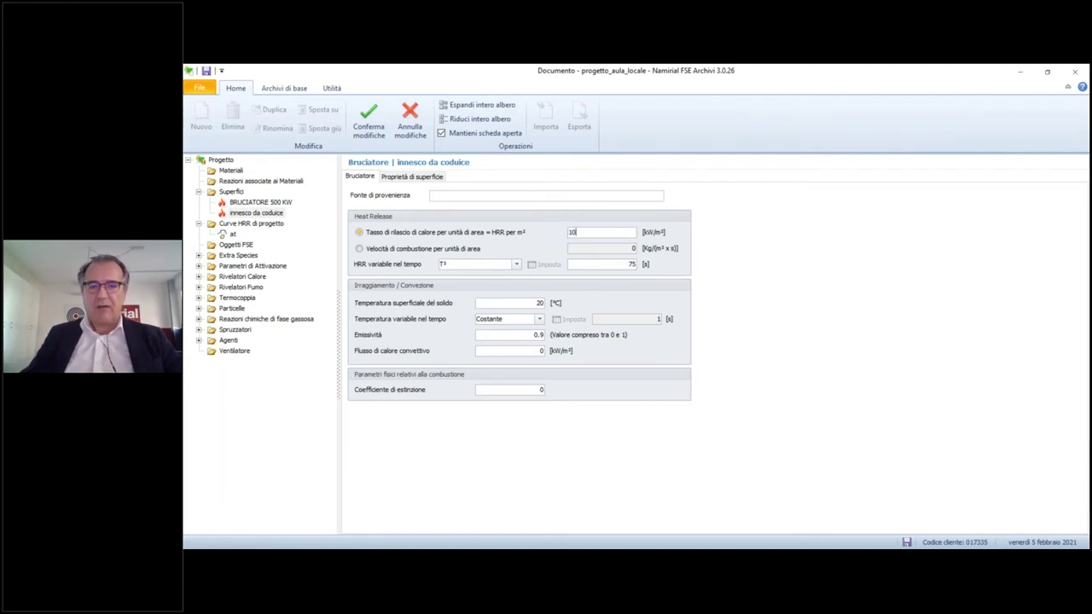
pyautogui.write('00')
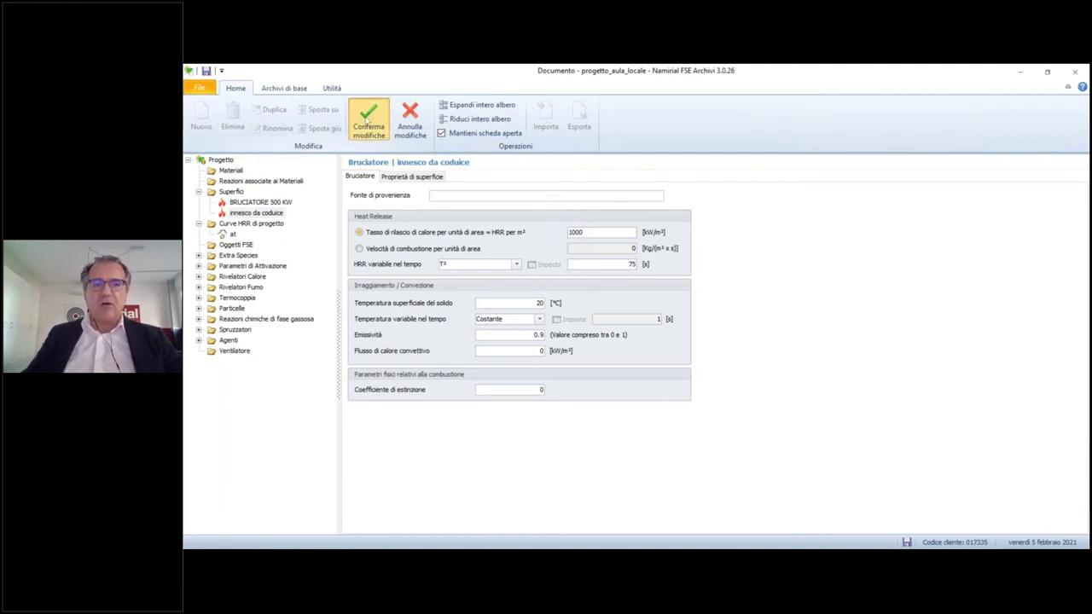
pyautogui.click(381, 133)
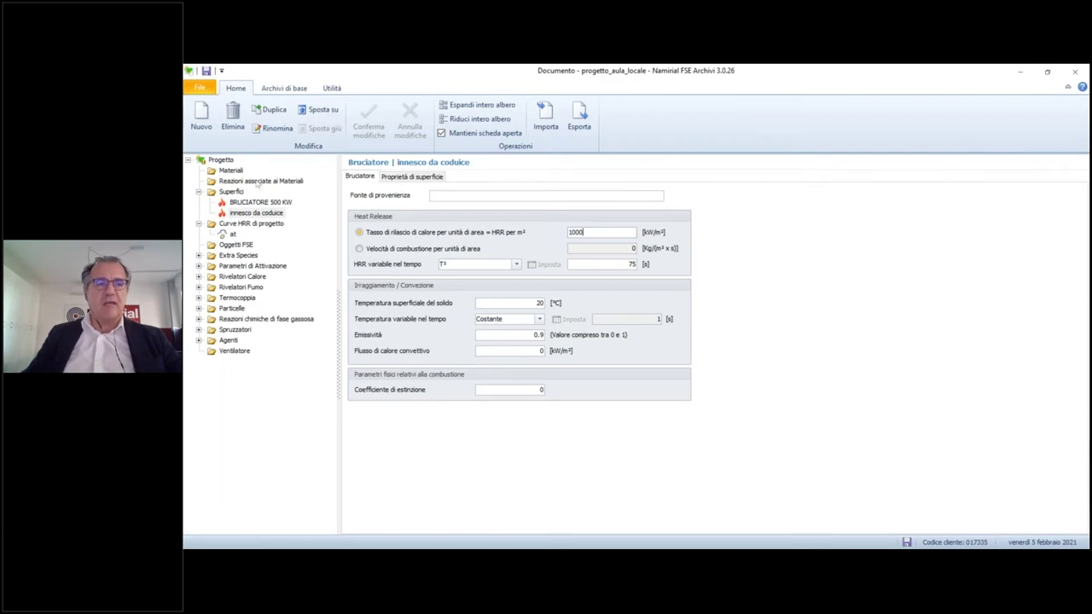
# Import the UPHOLSTERY surface from the user archive and inspect the materials of its layers Strato 1 and Strato 2
pyautogui.rightClick(232, 192)
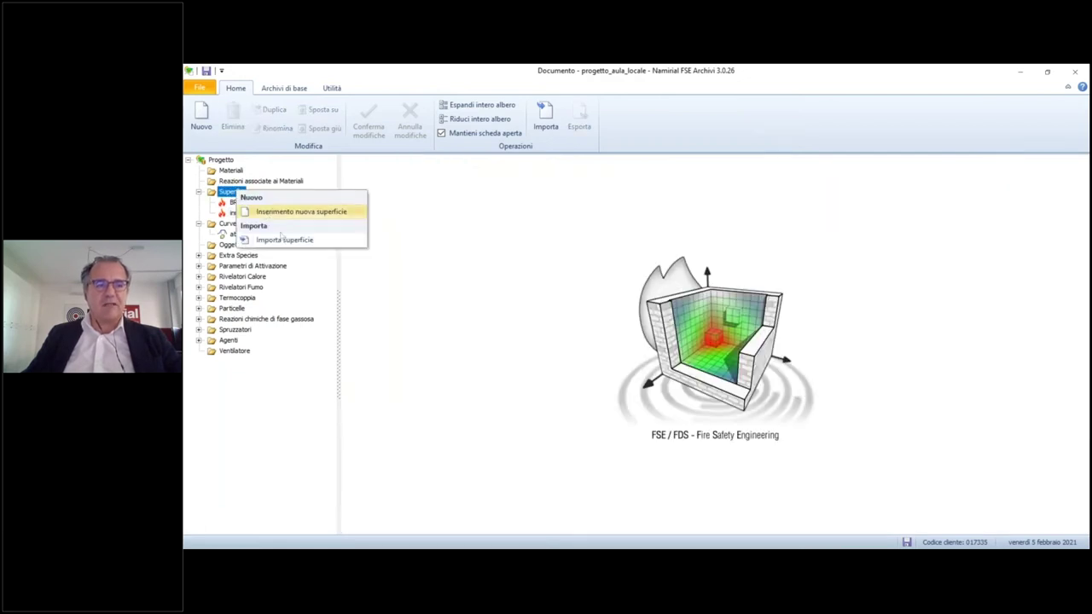
pyautogui.click(431, 206)
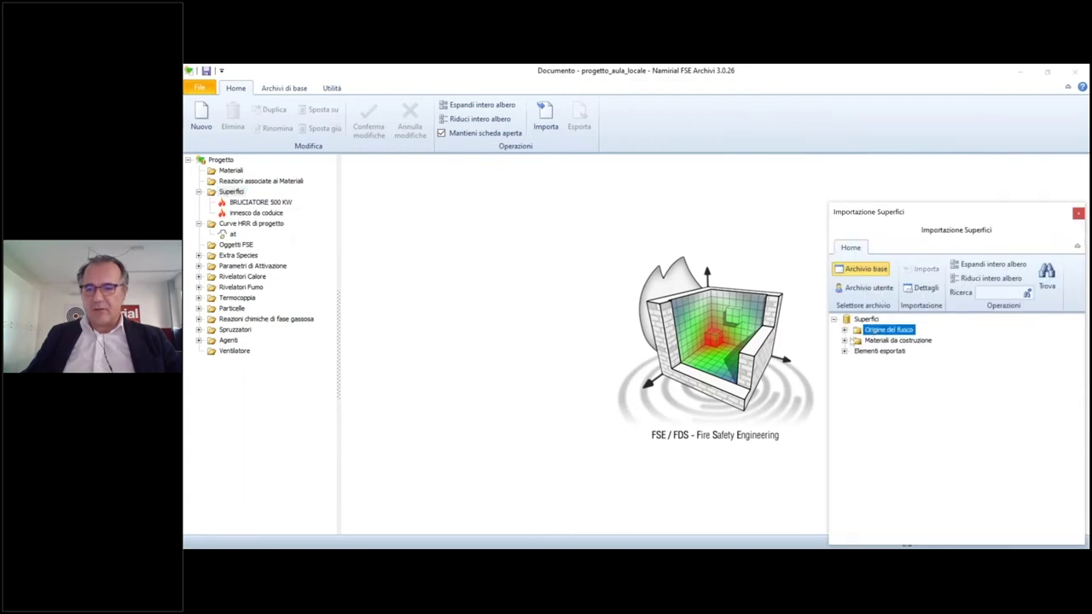
pyautogui.click(844, 340)
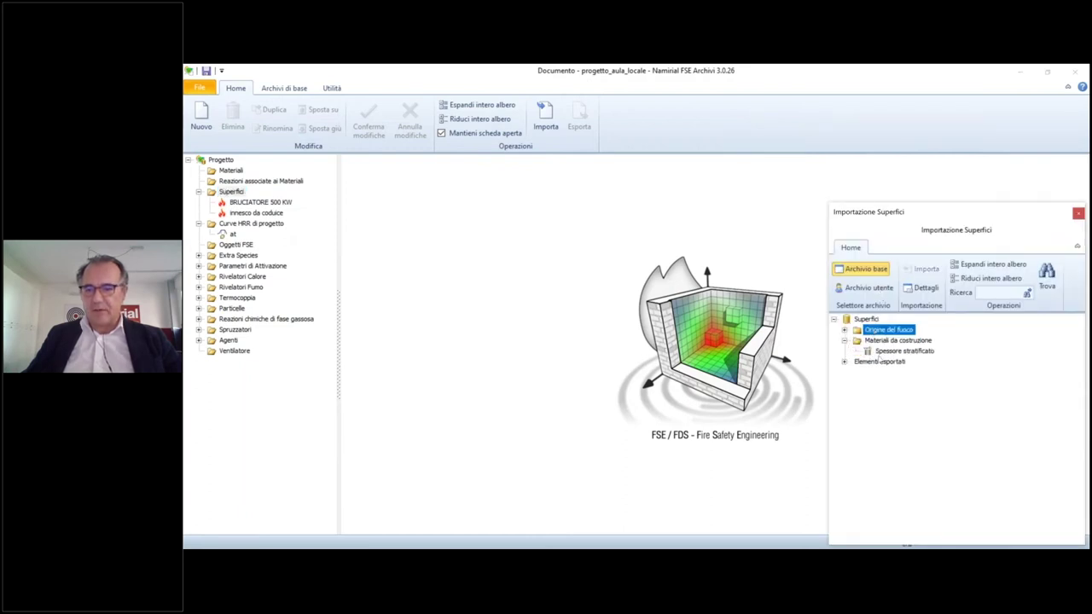
pyautogui.click(856, 294)
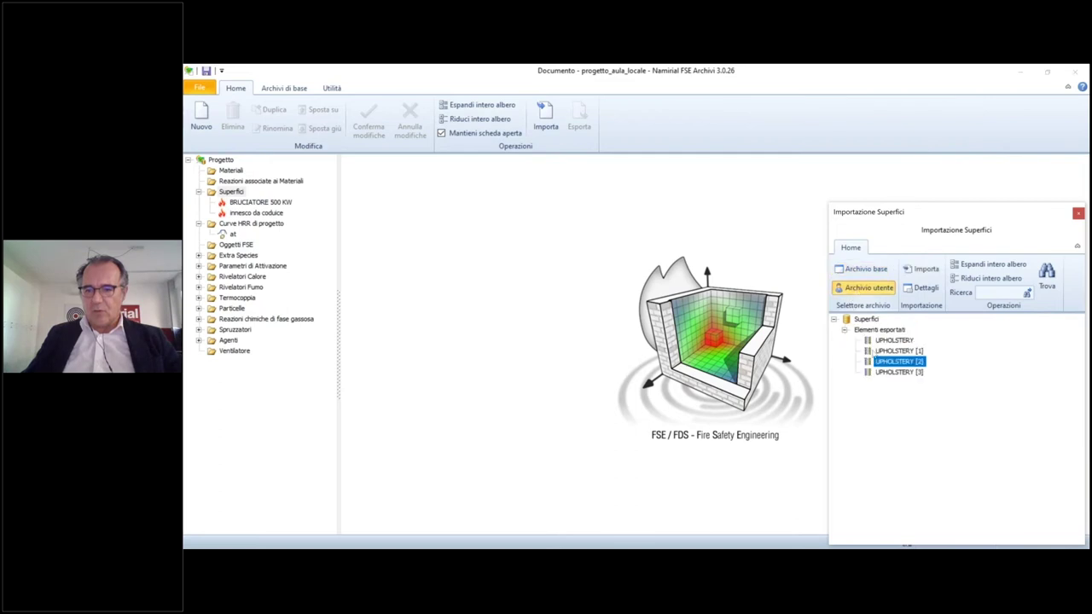
pyautogui.click(890, 341)
pyautogui.click(923, 270)
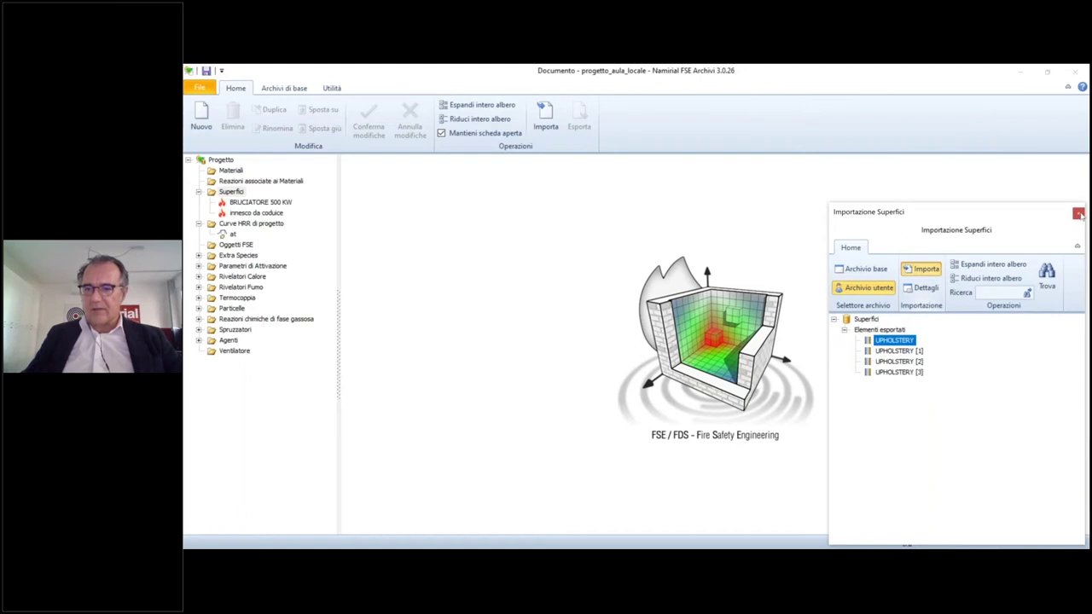
pyautogui.click(1079, 214)
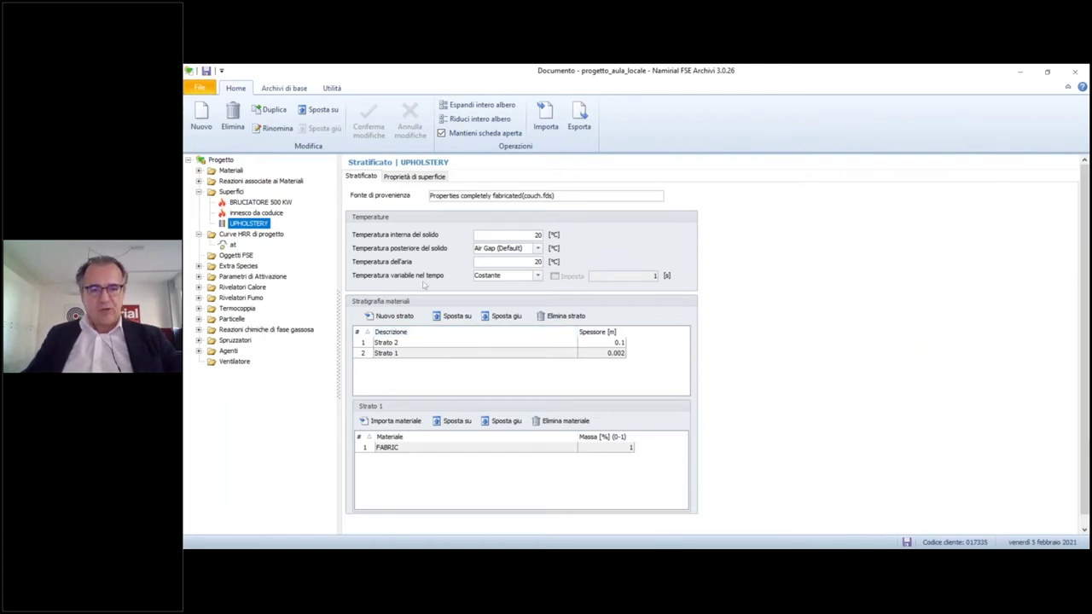
pyautogui.click(483, 352)
pyautogui.click(461, 343)
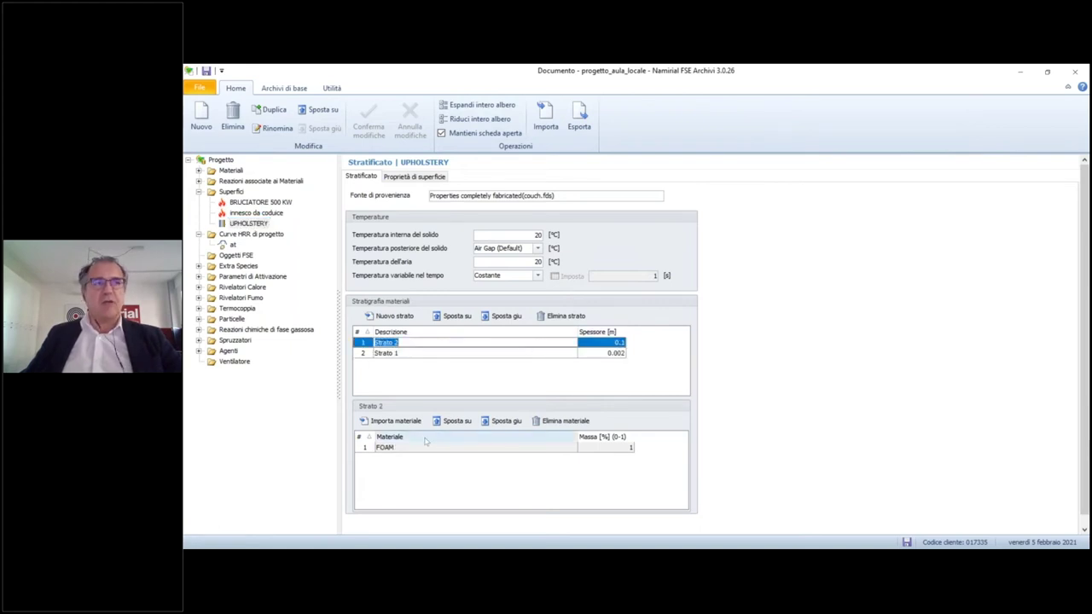
# Inspect the material of Strato 1 in UPHOLSTERY, including FABRIC's thermal properties and associated solid reactions
pyautogui.click(431, 355)
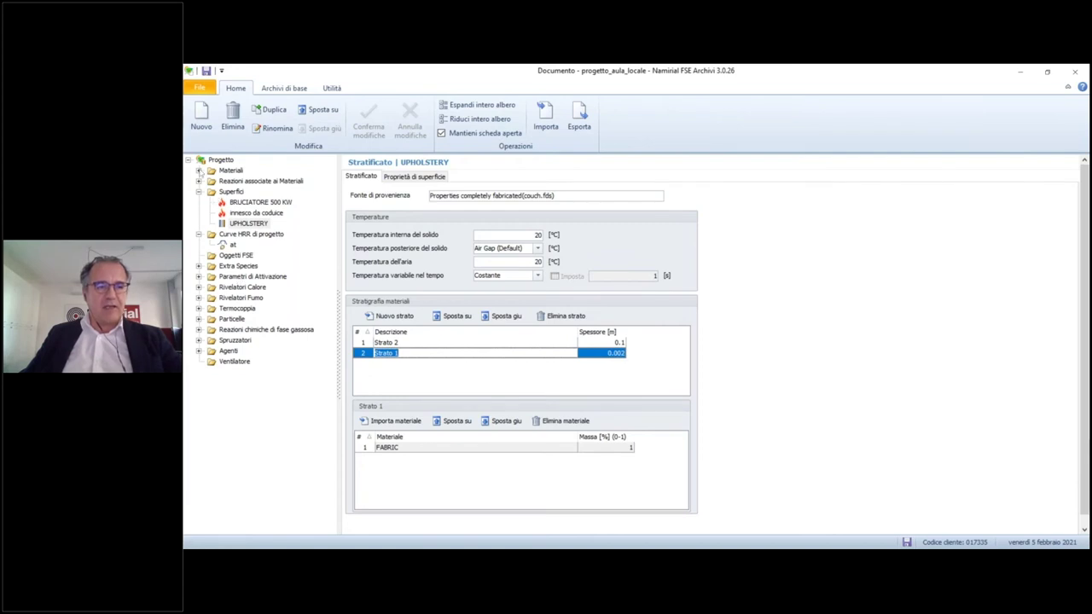
pyautogui.click(199, 170)
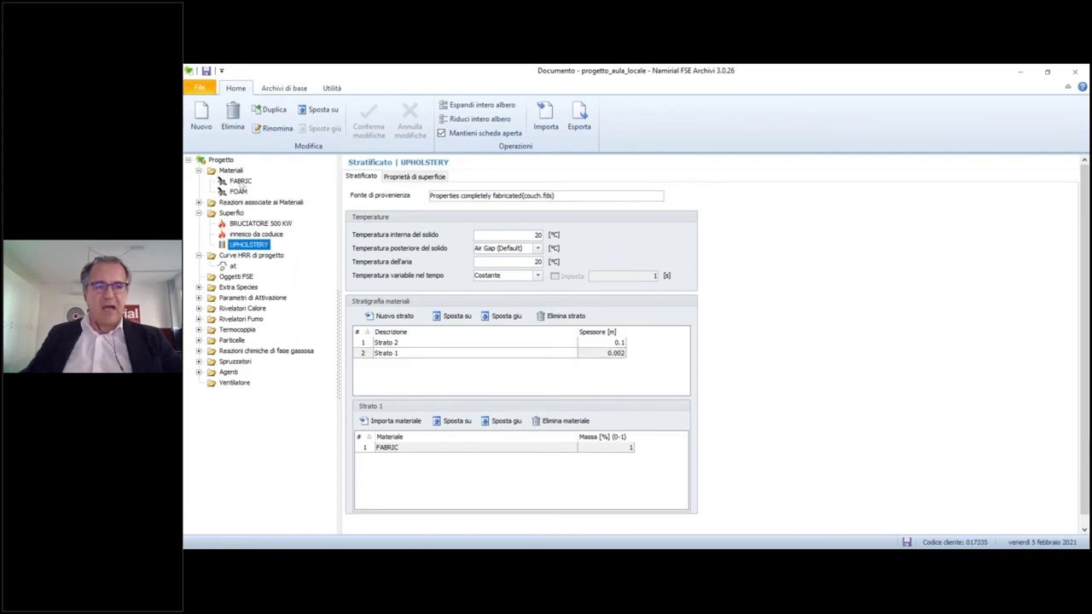
pyautogui.click(241, 182)
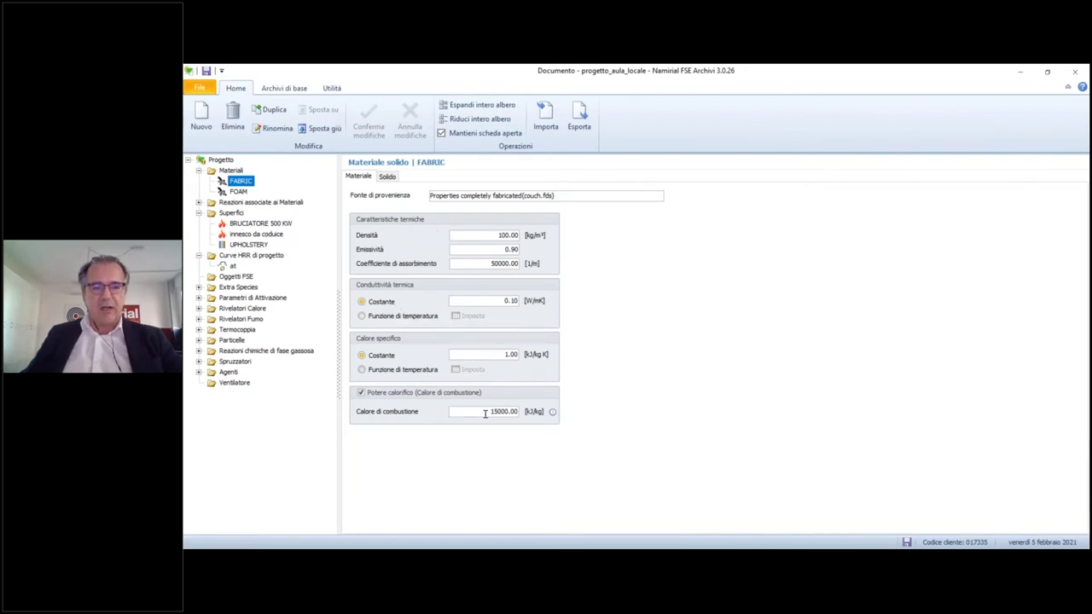
pyautogui.click(386, 176)
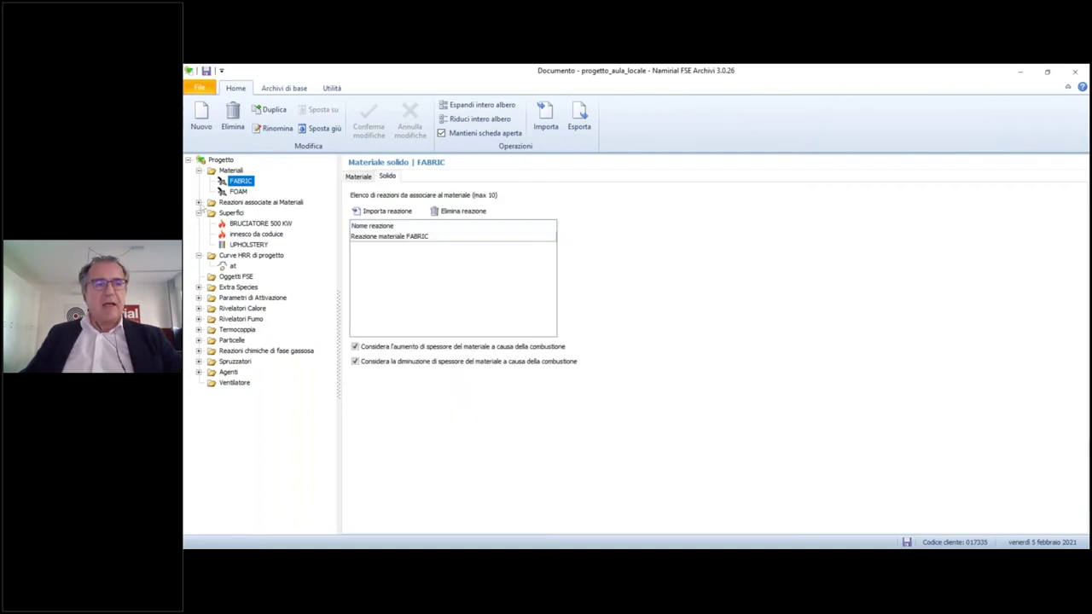
# Examine the parameters of the reaction Reazione materiale FABRIC, including its reference temperature
pyautogui.click(199, 202)
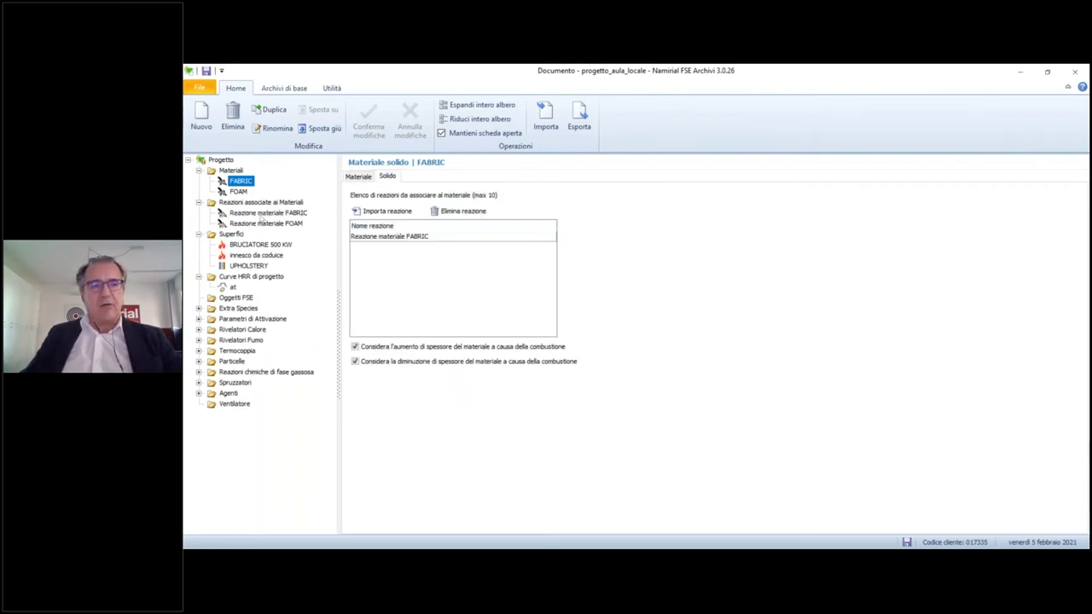
pyautogui.click(265, 213)
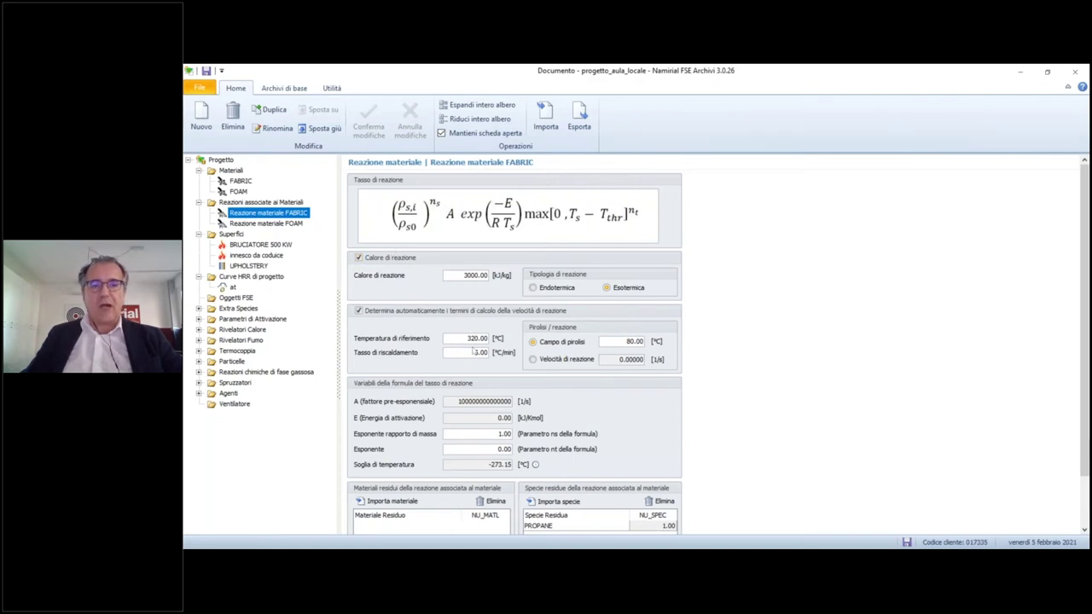
pyautogui.click(474, 339)
pyautogui.write('320')
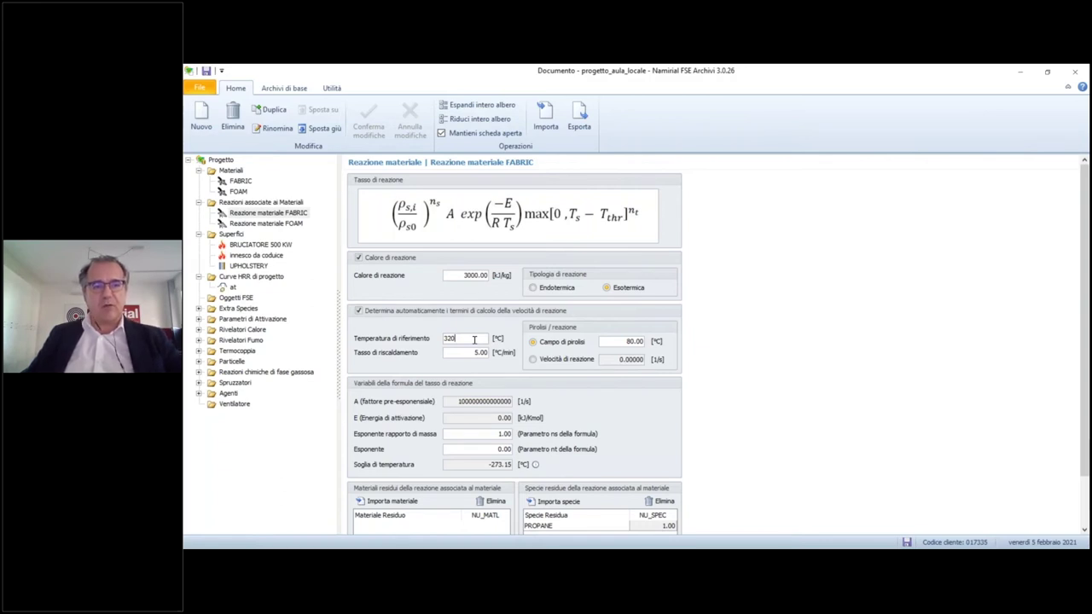
# Inspect the evacuation parameters of the agent type RIT30 in the project's archives
pyautogui.click(224, 394)
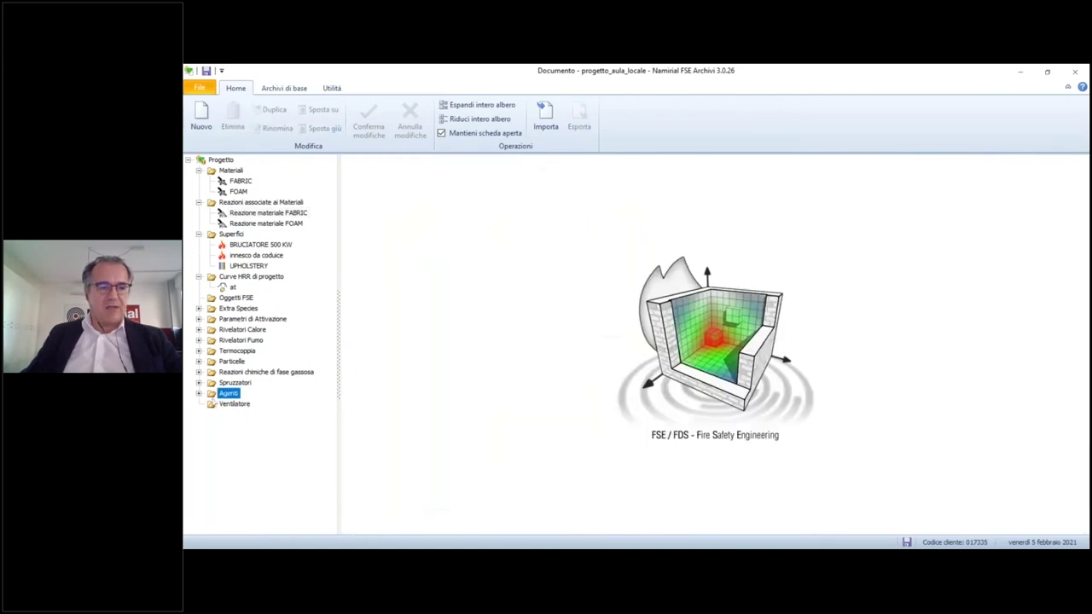
pyautogui.click(199, 394)
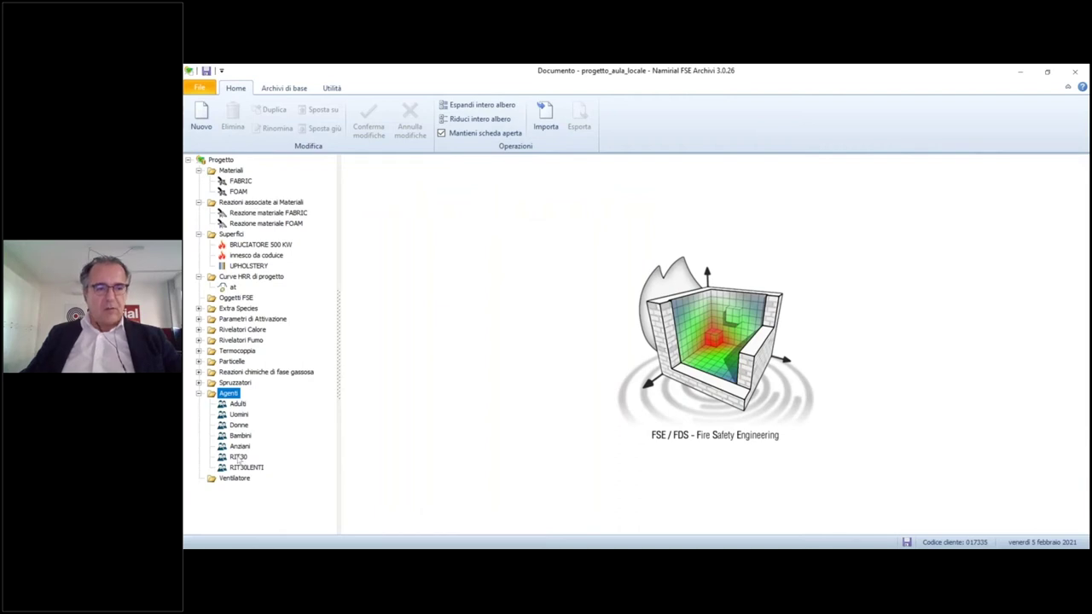
pyautogui.click(238, 457)
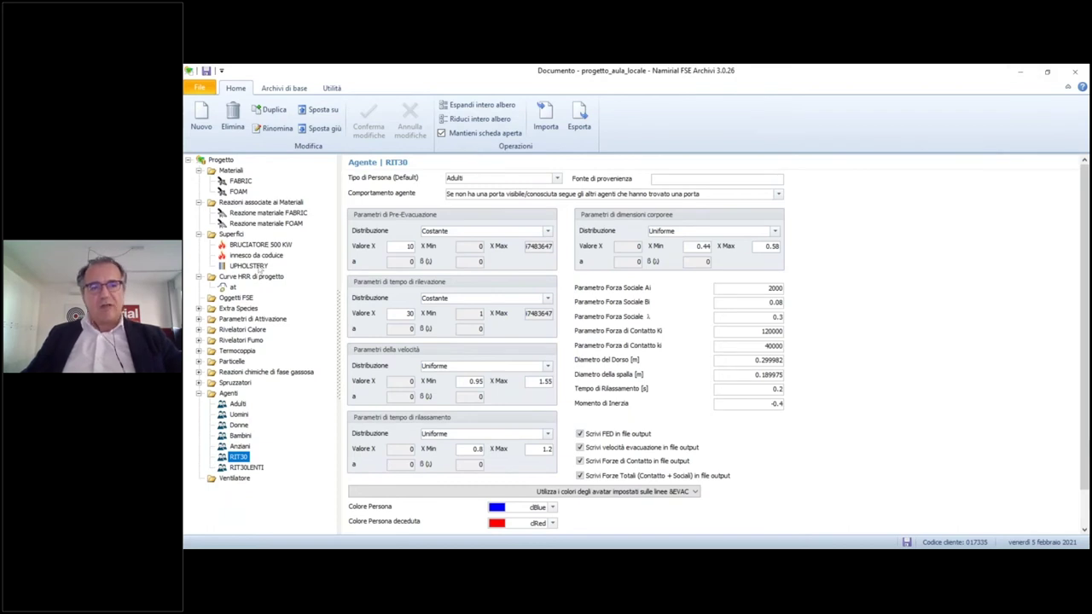
# Return to the UPHOLSTERY surface and close the archives, saving the changes to progetto_aula_locale
pyautogui.click(258, 266)
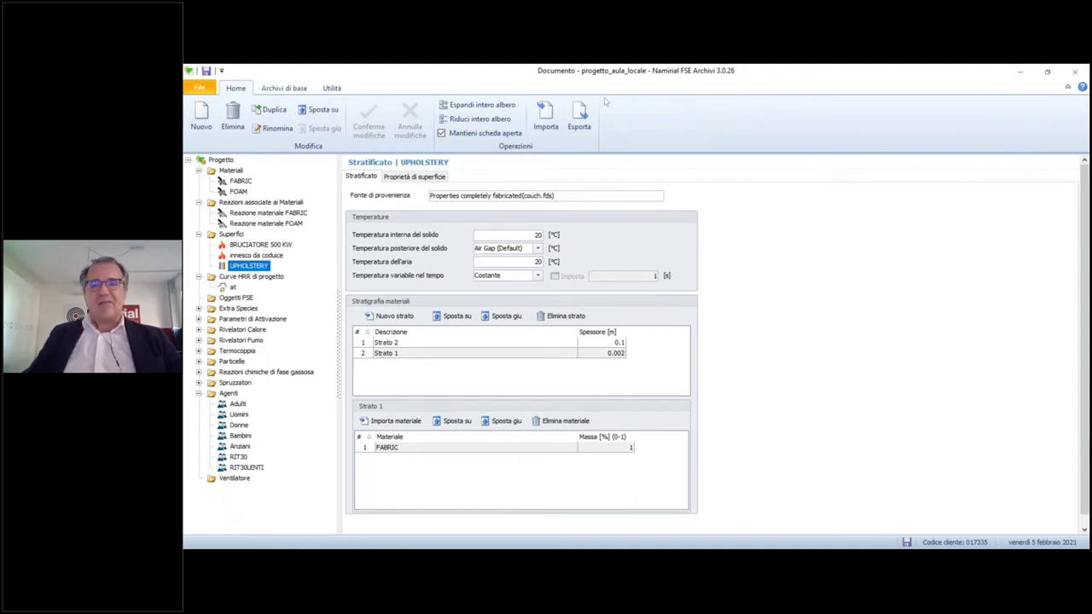
pyautogui.click(1076, 75)
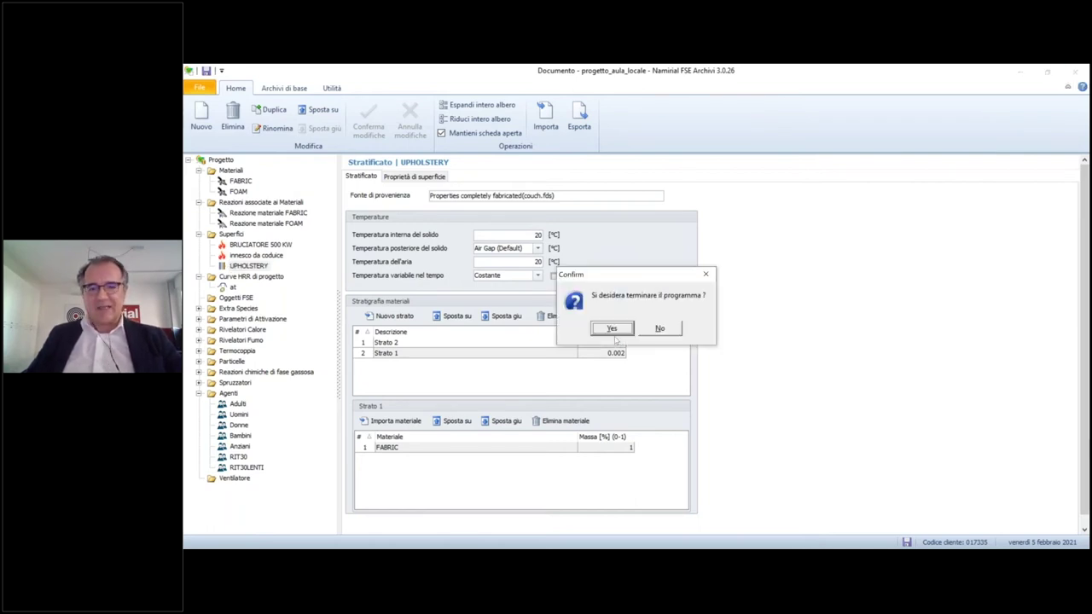
pyautogui.click(612, 330)
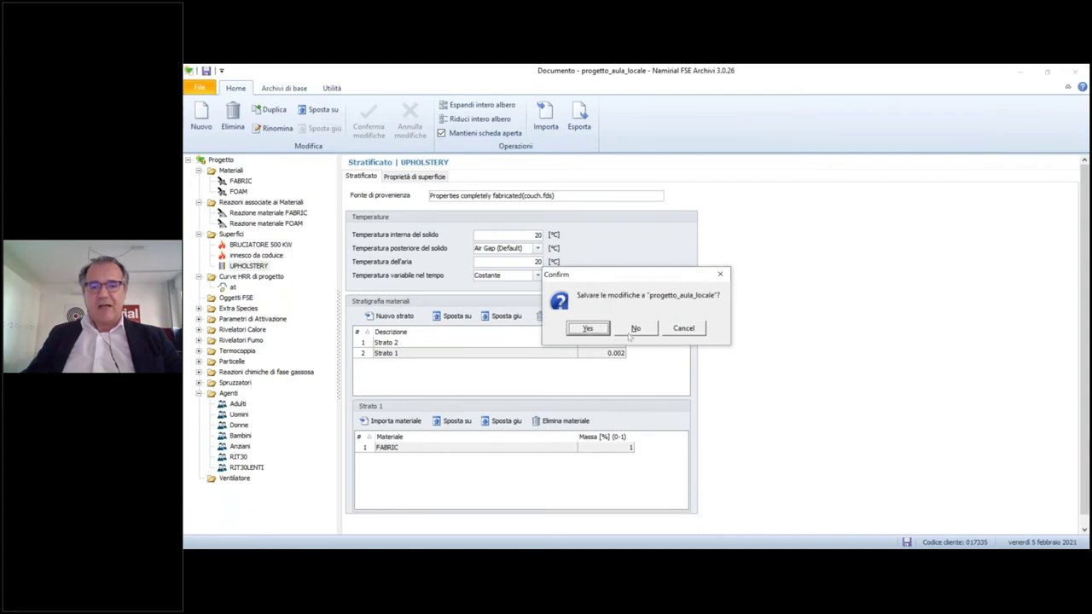
pyautogui.click(587, 329)
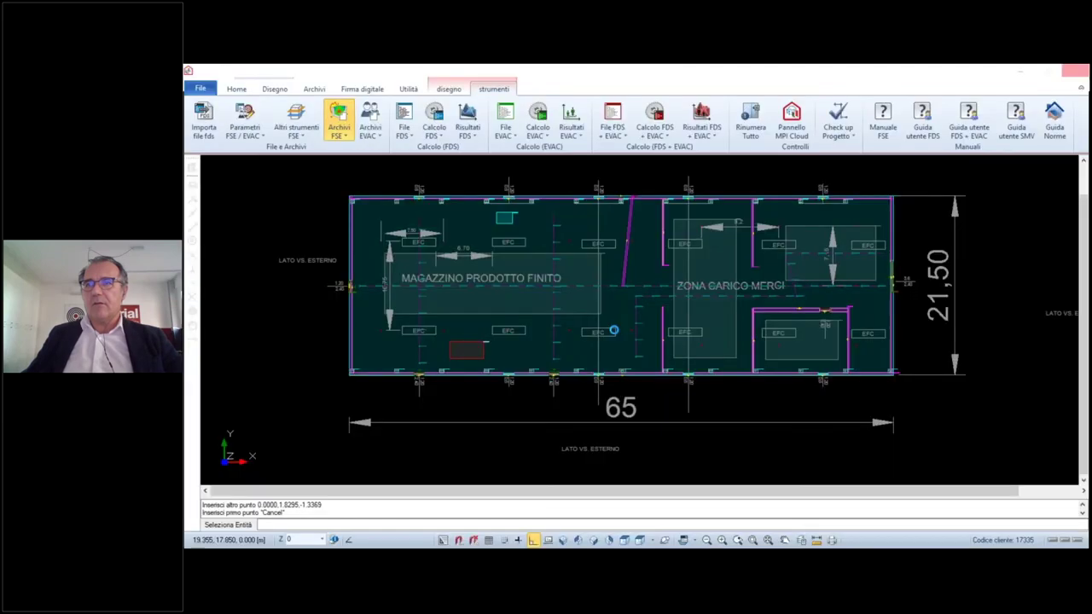
pyautogui.press('Escape')
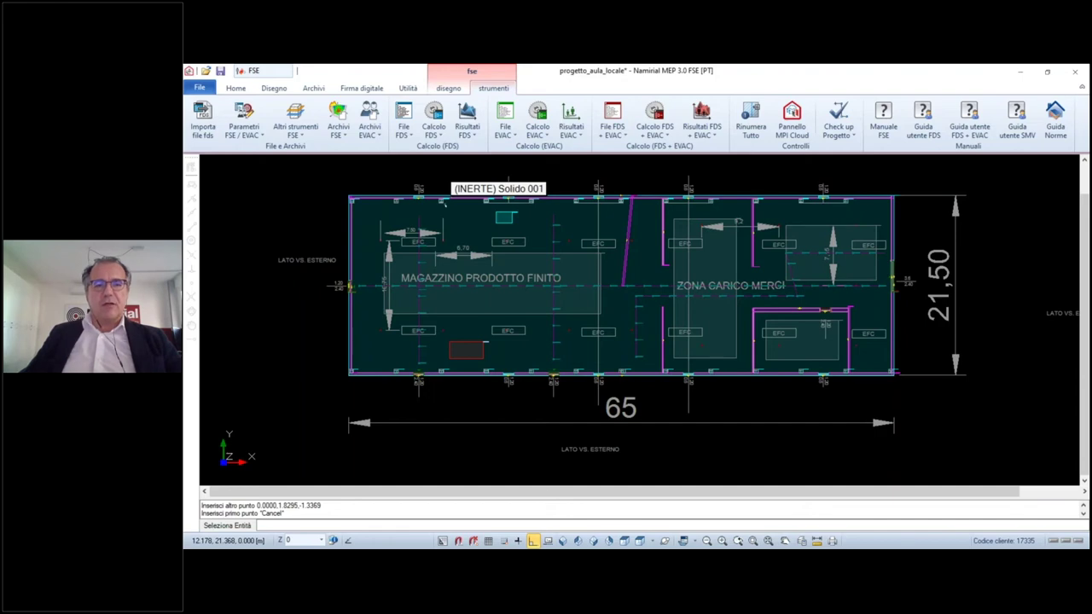
# Assign the surface property "innesco da coduice" to the red burner surface Sup. Z 002 in MAGAZZINO PRODOTTO FINITO
pyautogui.click(471, 342)
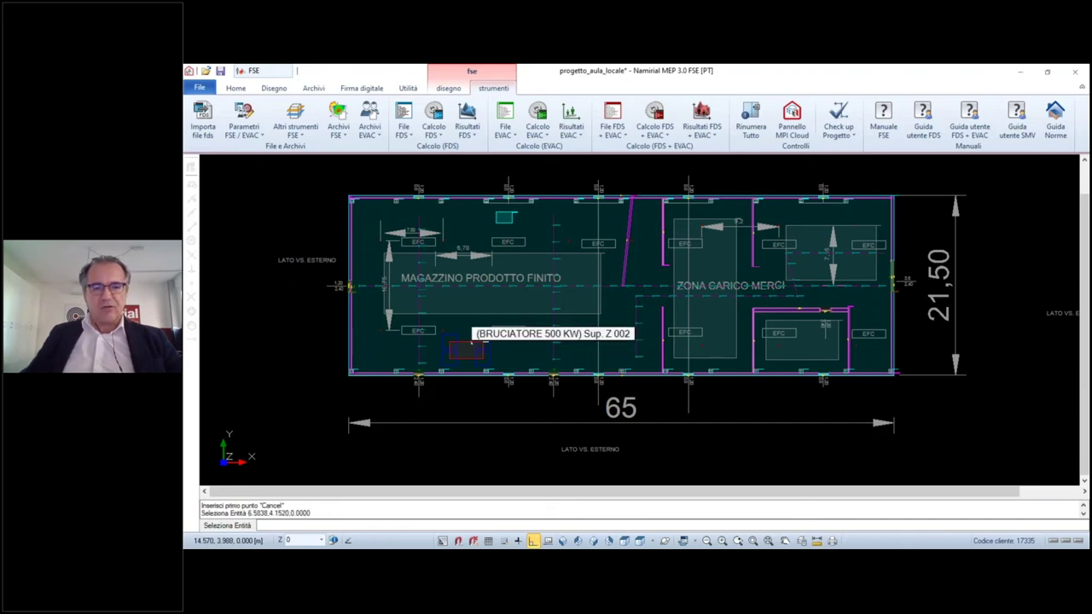
pyautogui.doubleClick(471, 343)
pyautogui.click(619, 332)
pyautogui.click(654, 332)
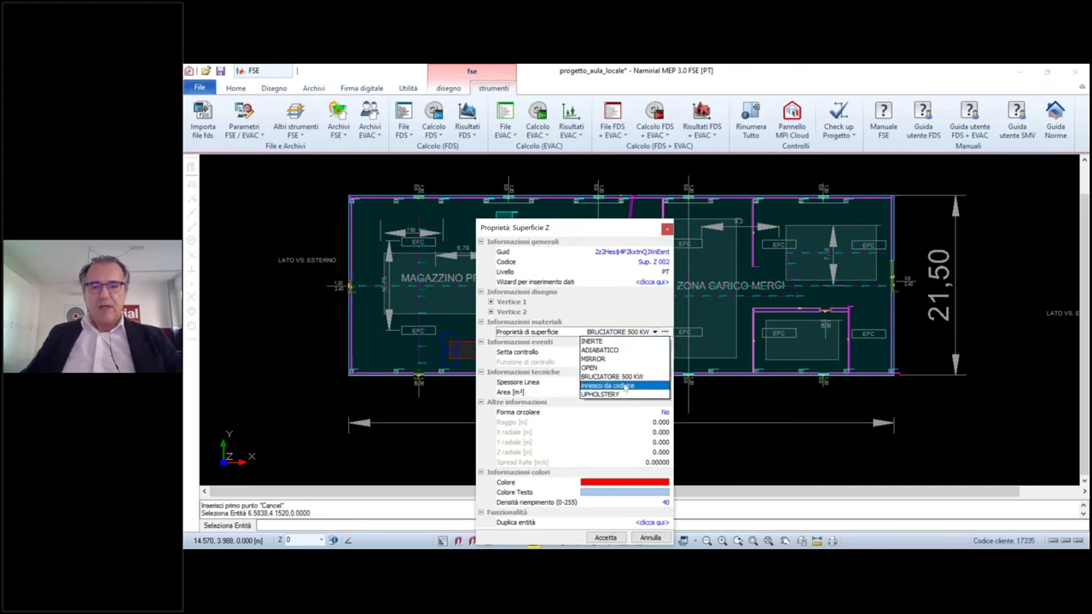
pyautogui.click(627, 387)
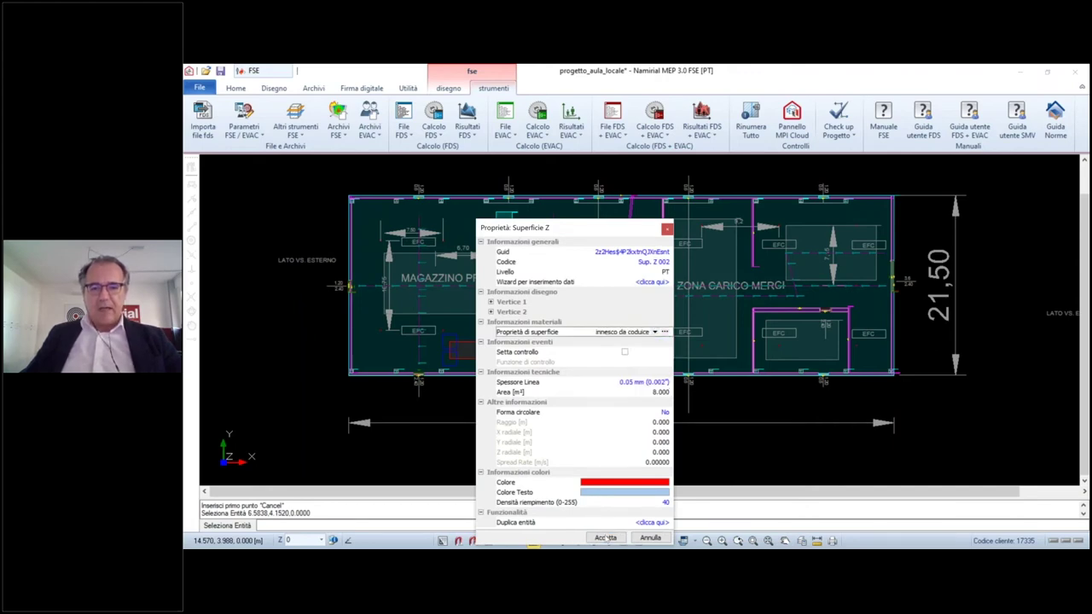
pyautogui.click(606, 537)
# Review the FDS simulation parameters for time, environment, output and particles, and save them
pyautogui.click(244, 126)
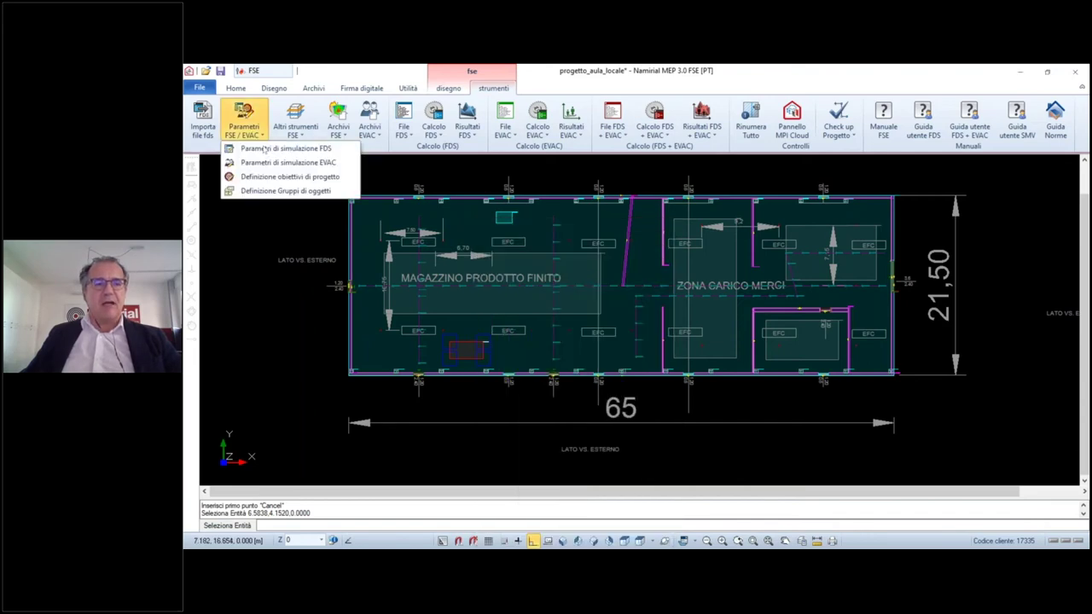
pyautogui.click(266, 150)
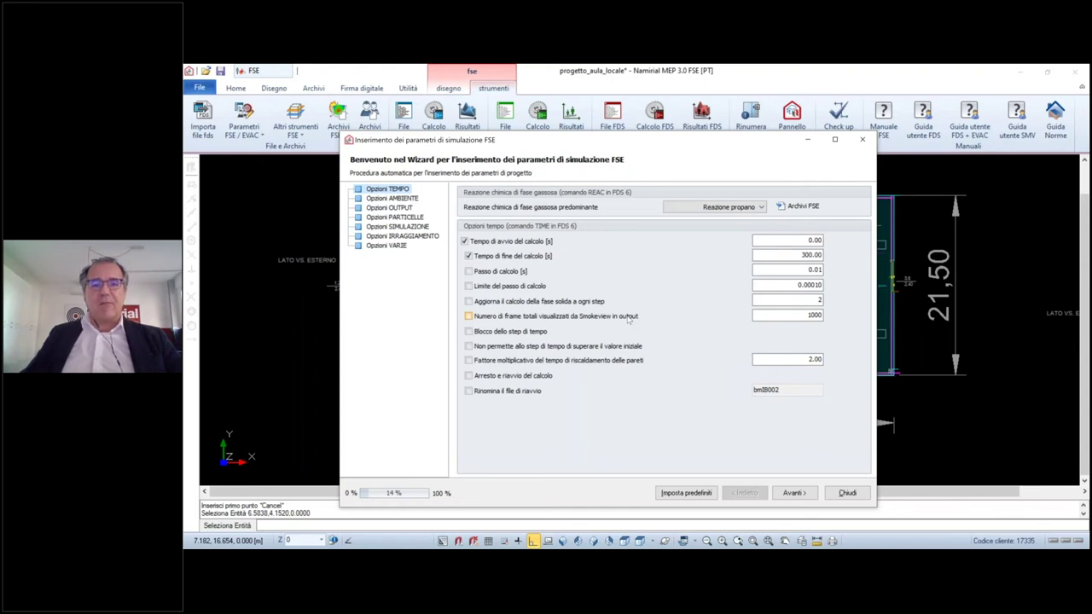
pyautogui.click(792, 497)
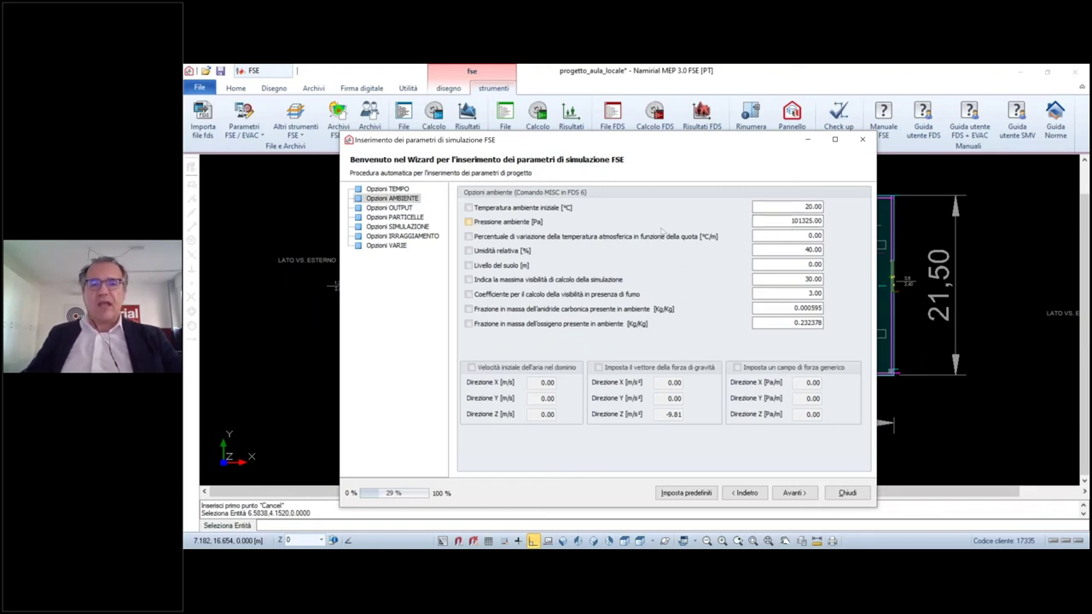
pyautogui.click(792, 493)
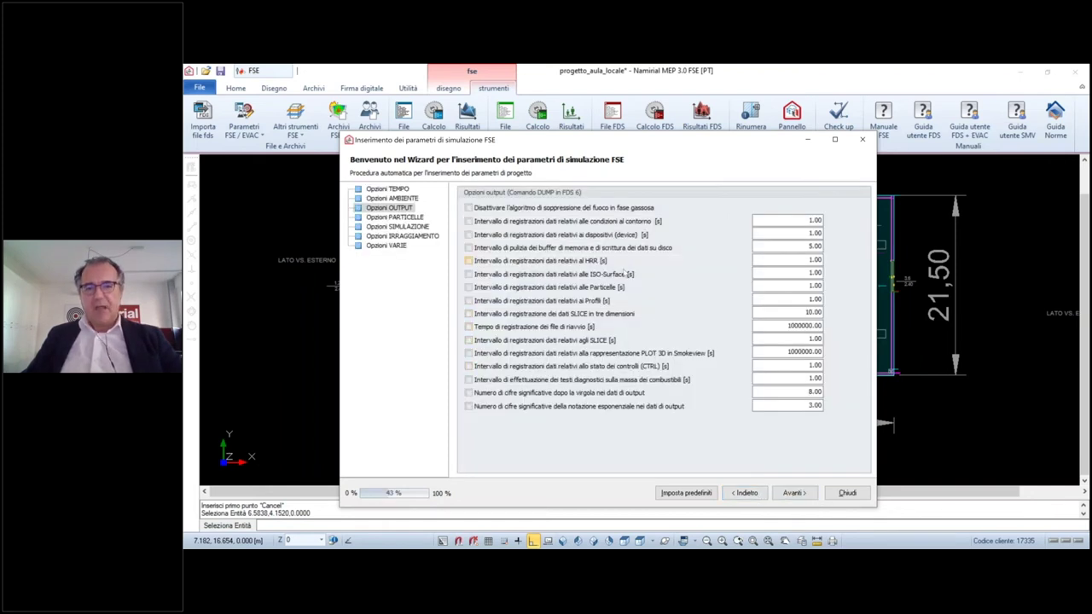
pyautogui.click(794, 494)
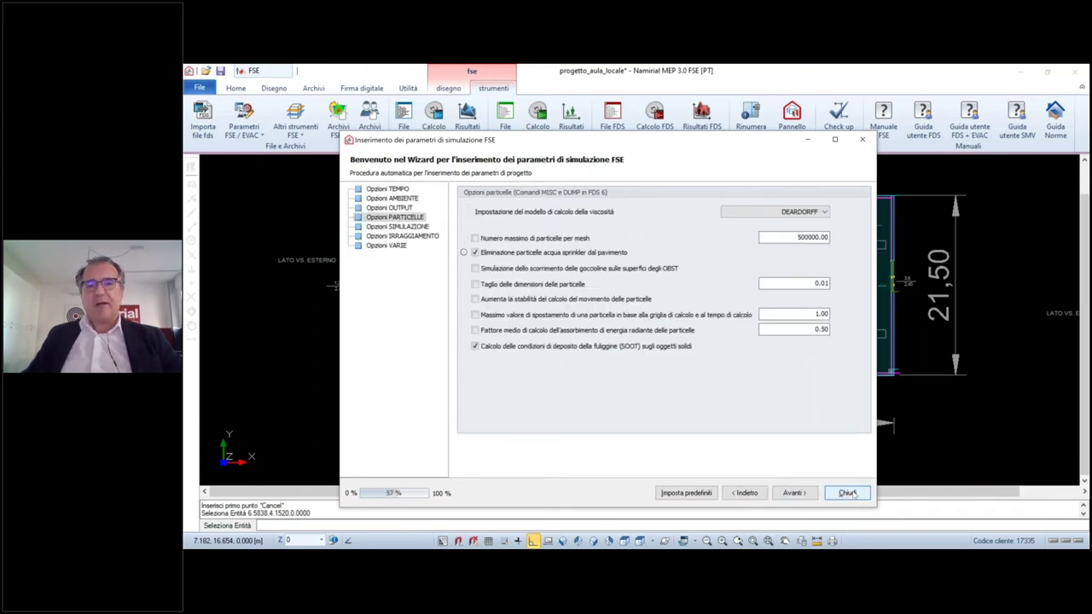
pyautogui.click(847, 493)
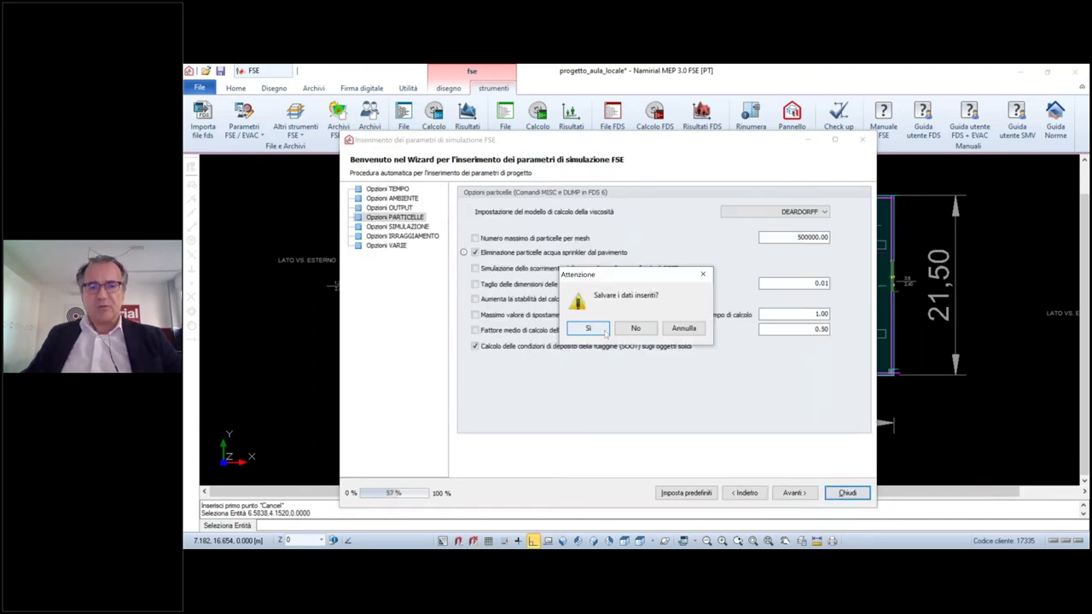
pyautogui.click(604, 332)
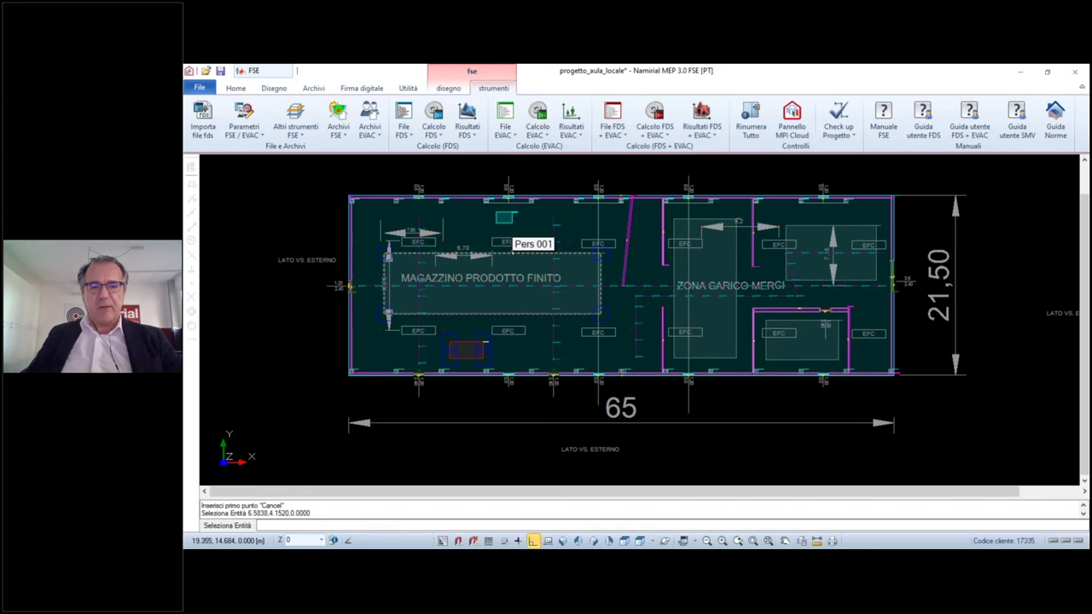
# Review the agent distribution table of the people area Pers 001 in MAGAZZINO PRODOTTO FINITO
pyautogui.click(512, 250)
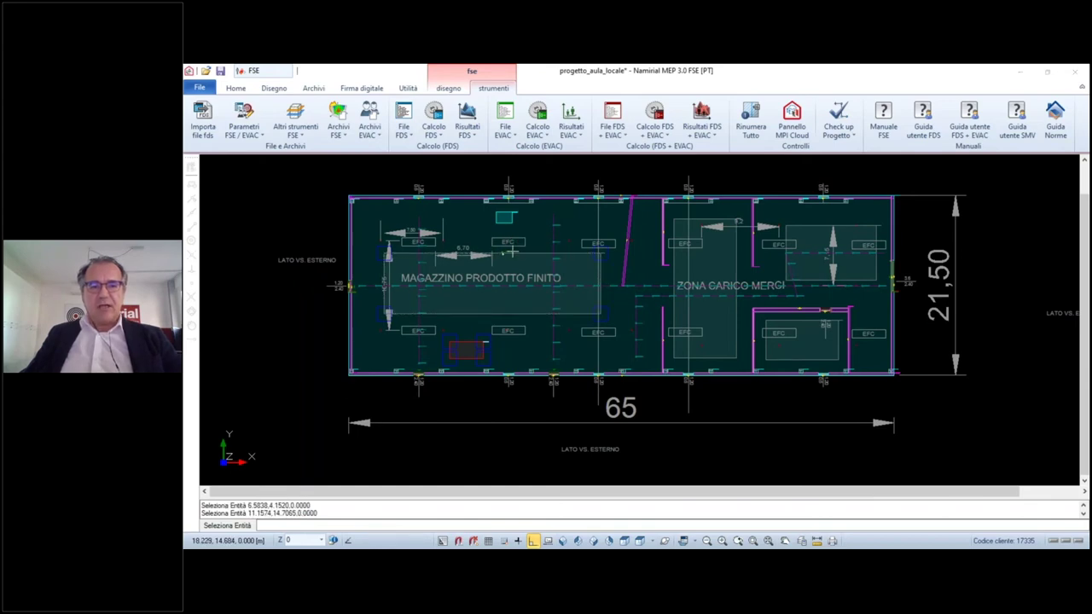
pyautogui.click(503, 254)
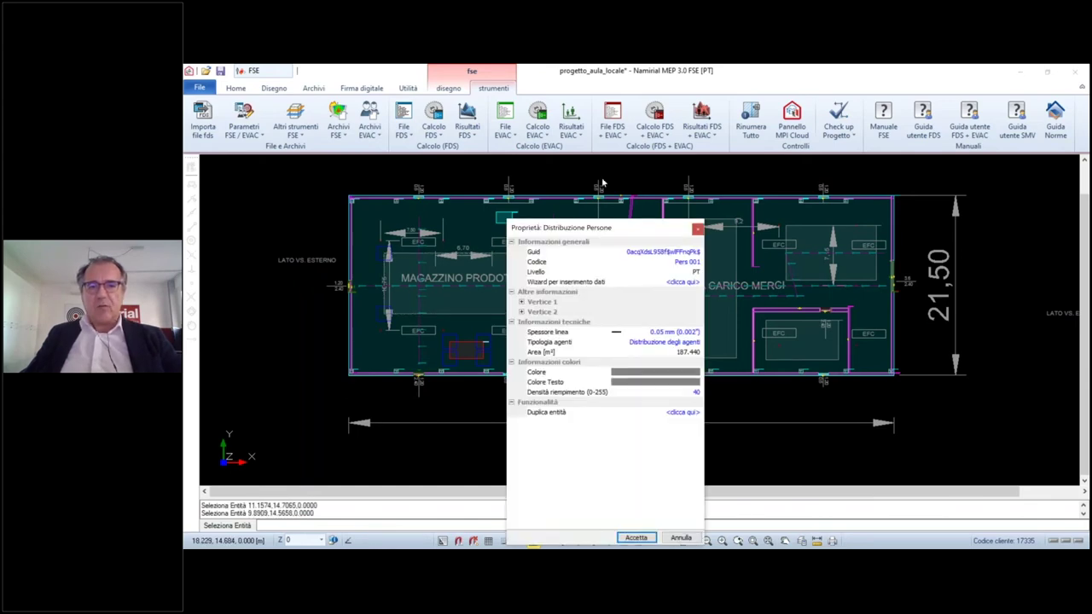
pyautogui.click(648, 291)
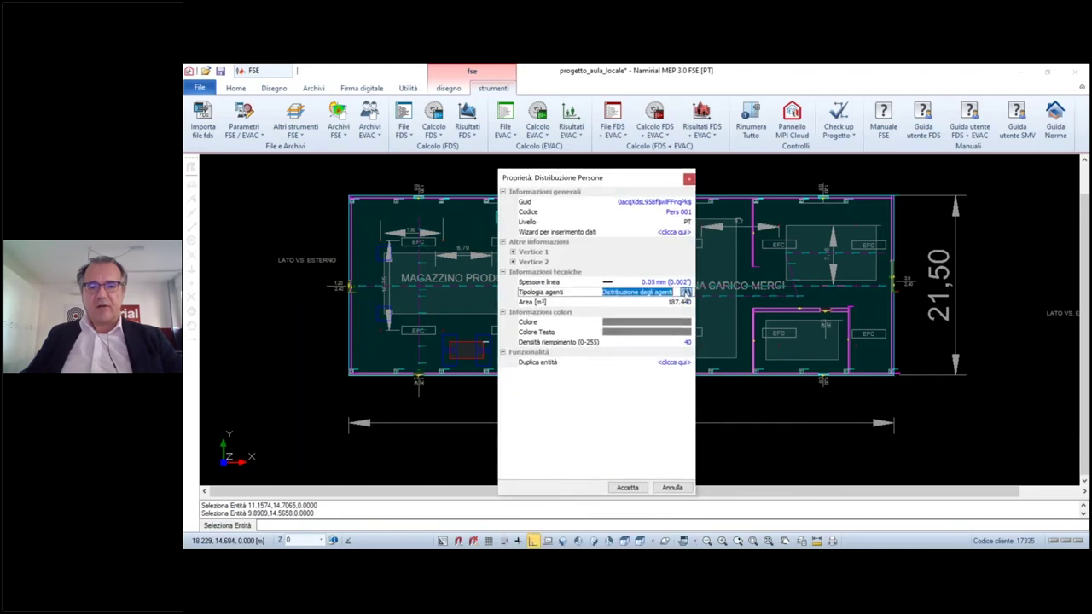
pyautogui.click(686, 291)
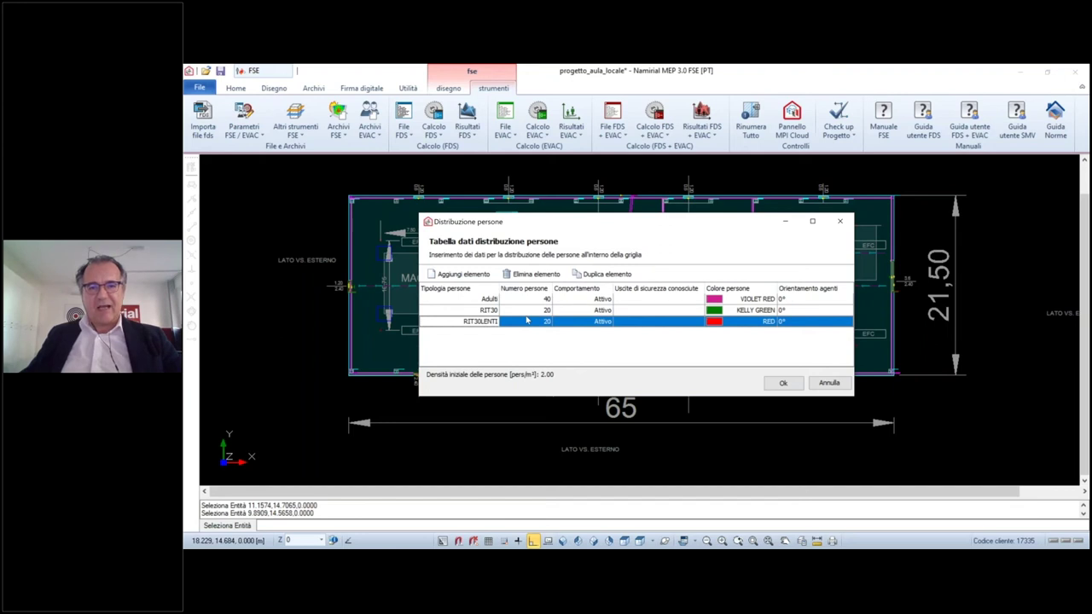
pyautogui.click(783, 384)
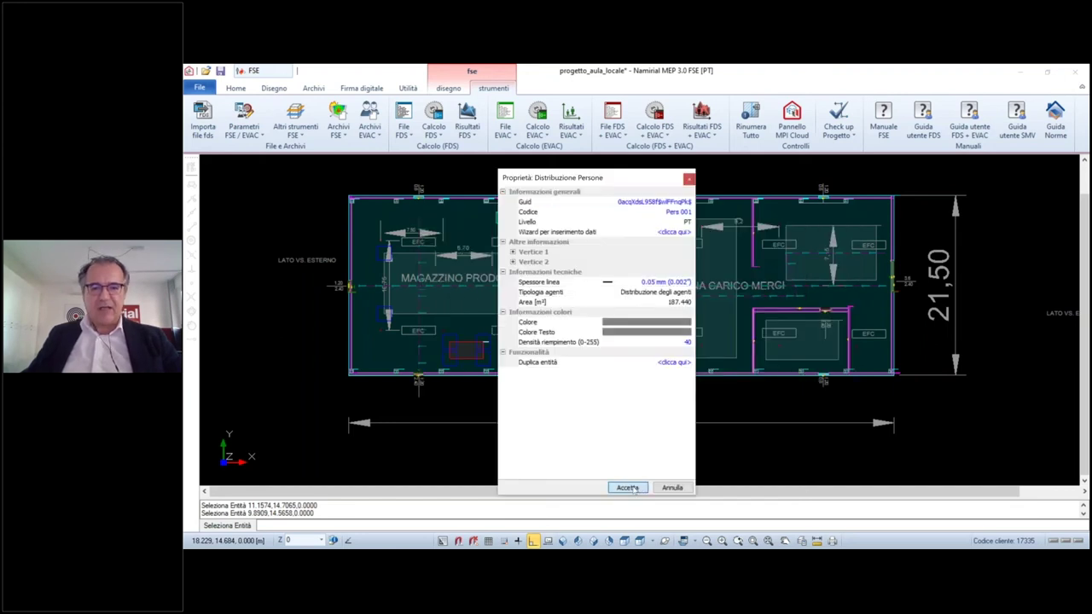
pyautogui.click(628, 488)
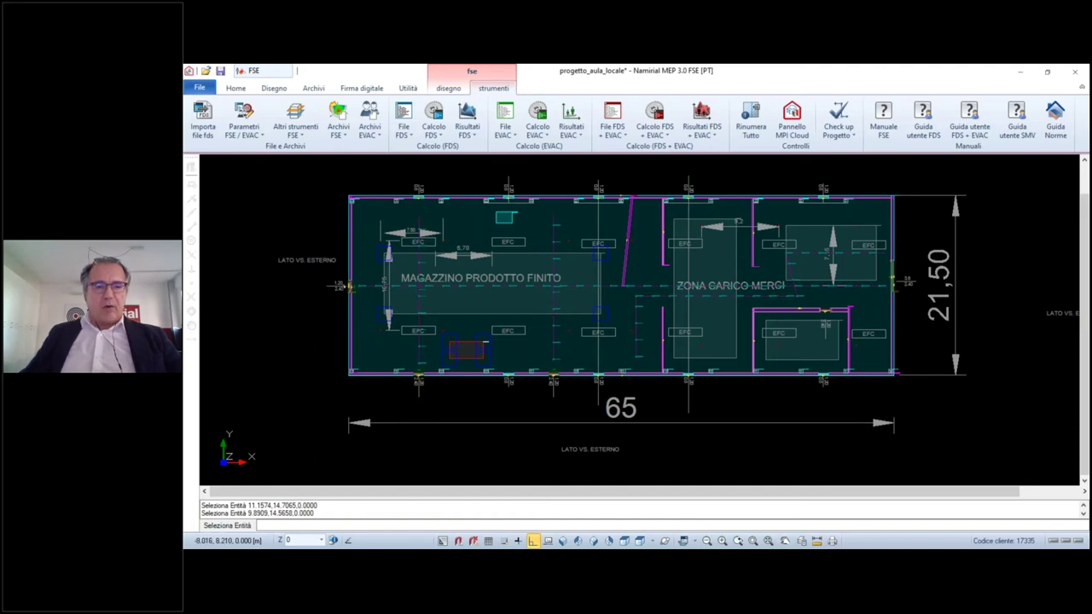
pyautogui.scroll(1, 346, 286)
pyautogui.scroll(5, 349, 285)
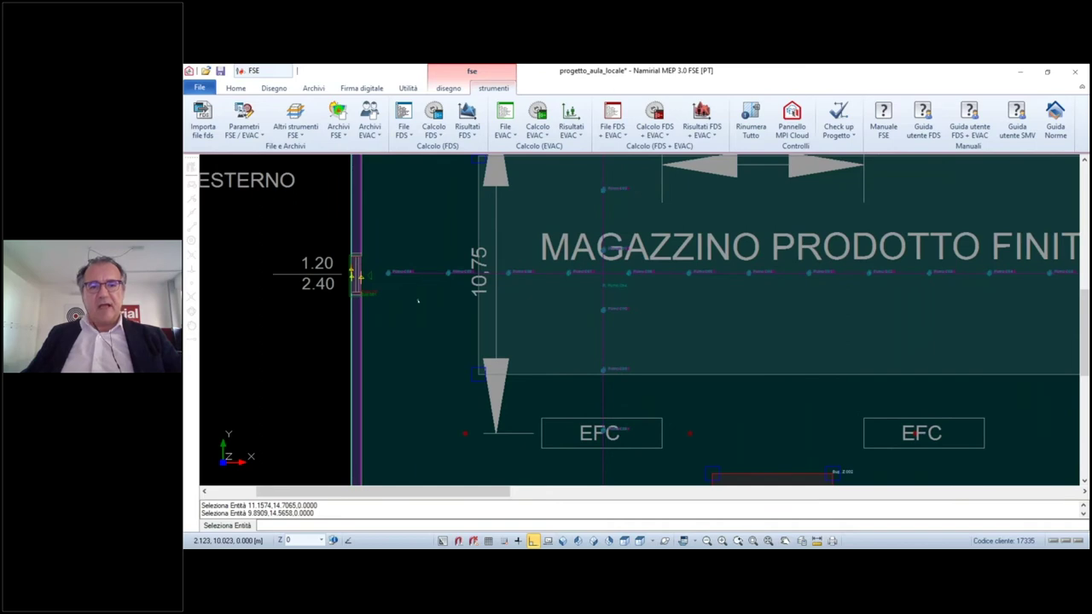
pyautogui.scroll(-5, 418, 300)
pyautogui.scroll(-3, 418, 300)
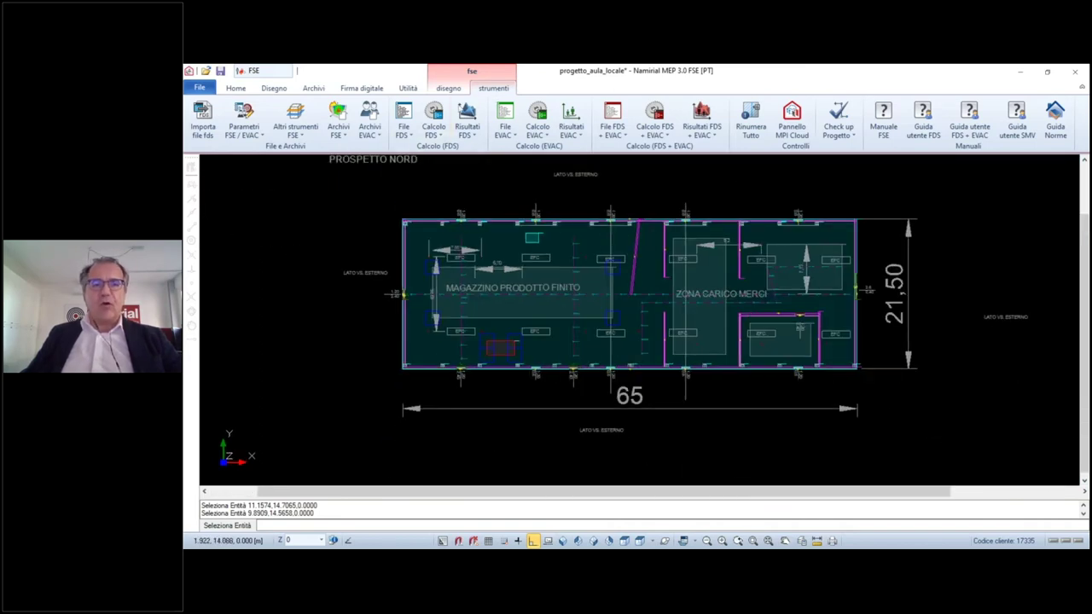
pyautogui.click(433, 128)
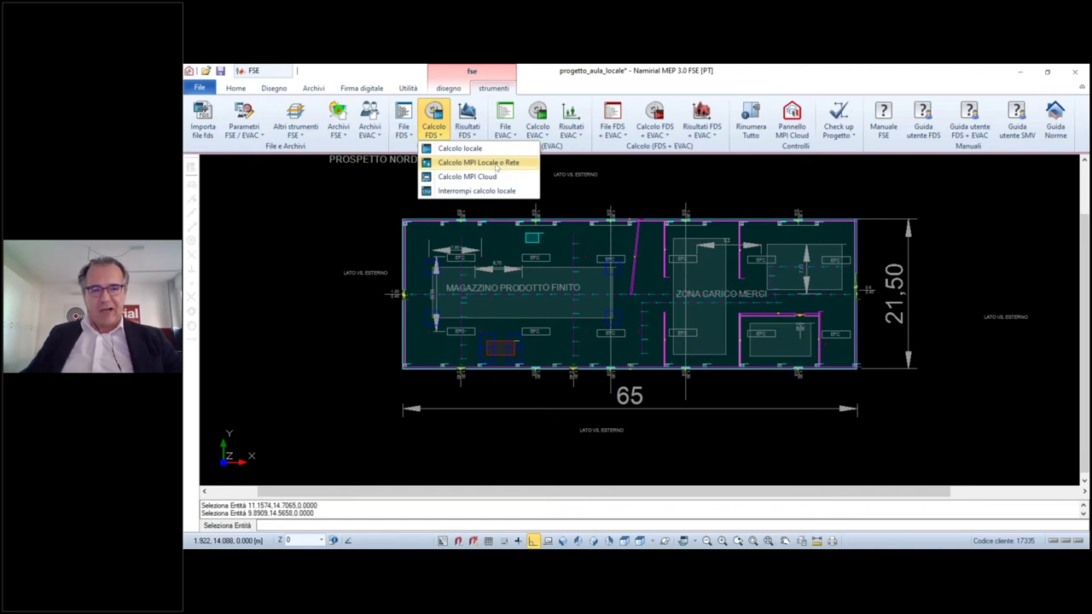
pyautogui.click(550, 78)
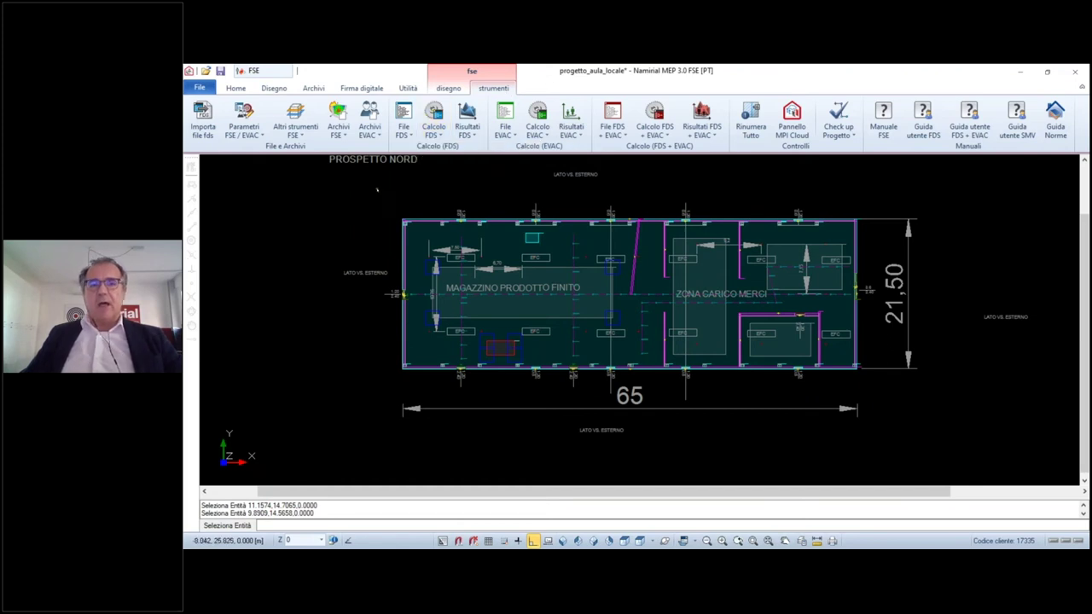
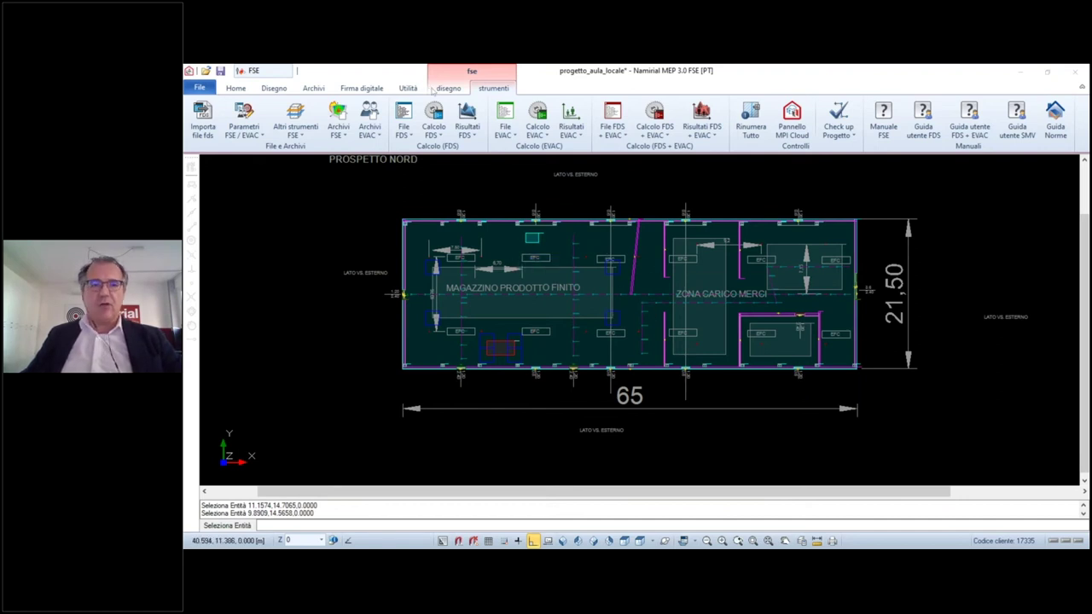
# Draw a people distribution area of about 8.8 m² near the lower-right end of the MAGAZZINO PRODOTTO FINITO zone
pyautogui.click(446, 89)
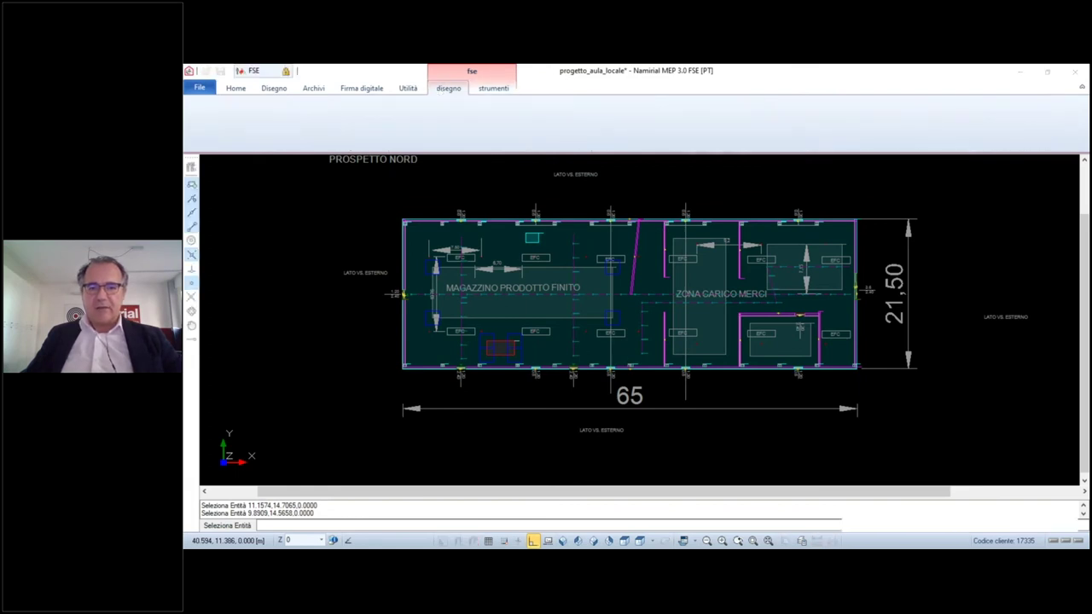
pyautogui.click(701, 119)
pyautogui.click(632, 344)
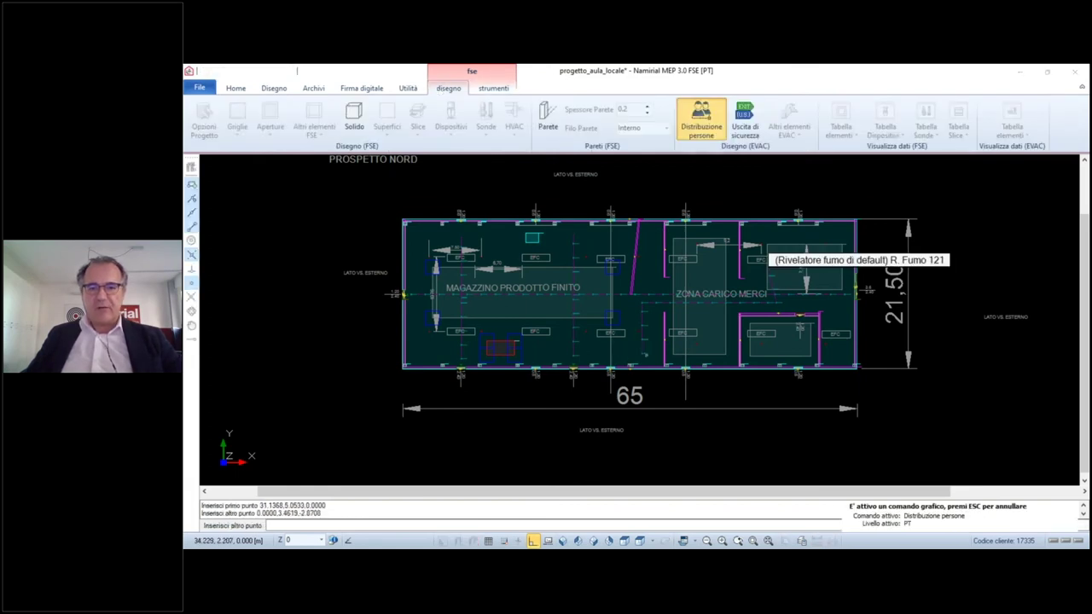
pyautogui.rightClick(641, 353)
pyautogui.click(659, 374)
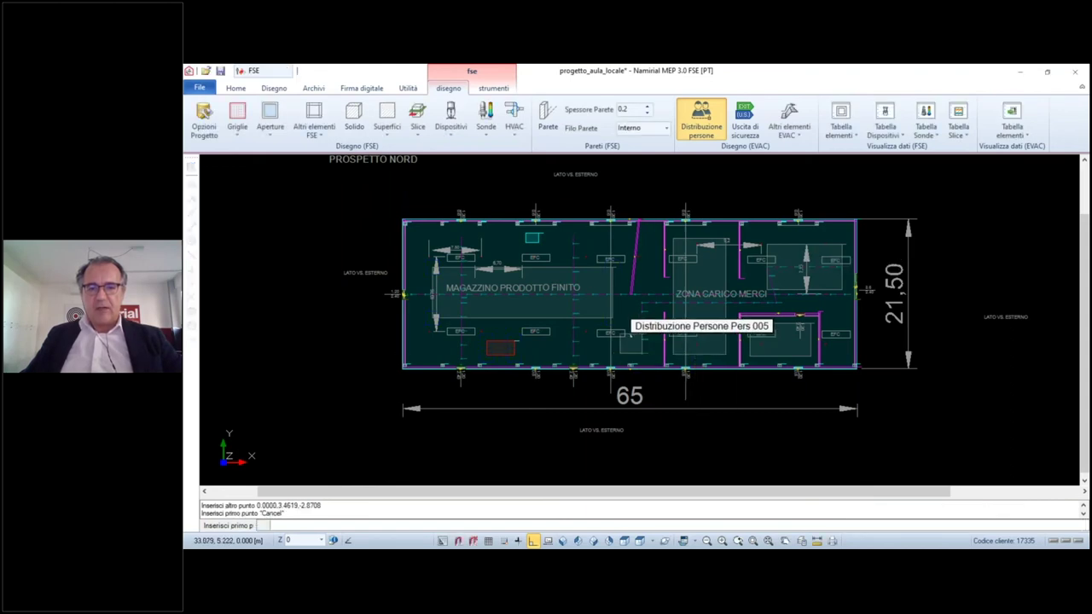
# Review the new people distribution's properties and its table of agents, then inspect its position on the plan
pyautogui.doubleClick(630, 337)
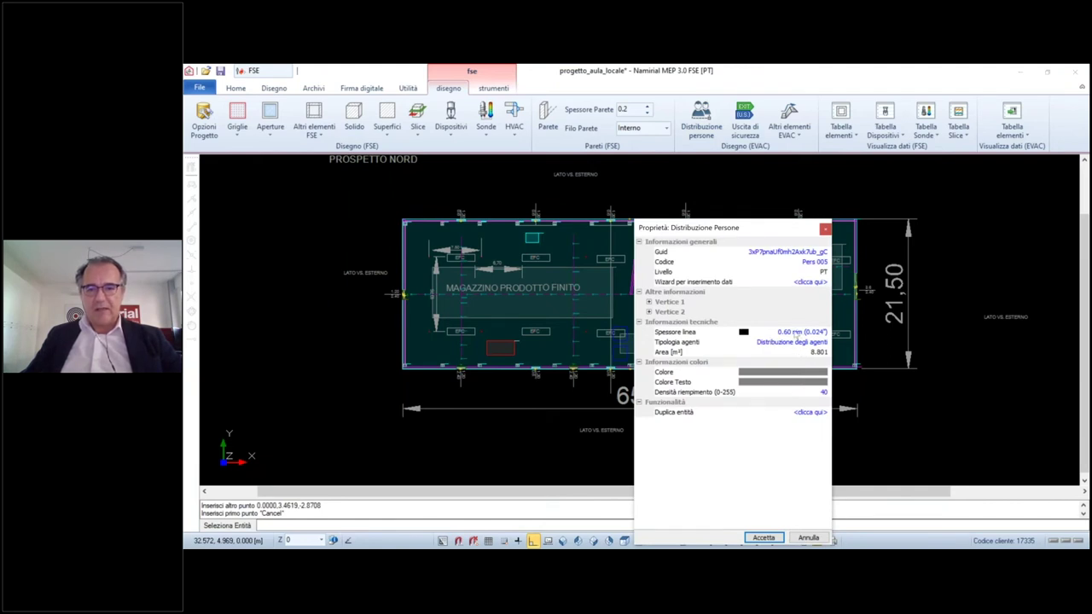
pyautogui.click(794, 345)
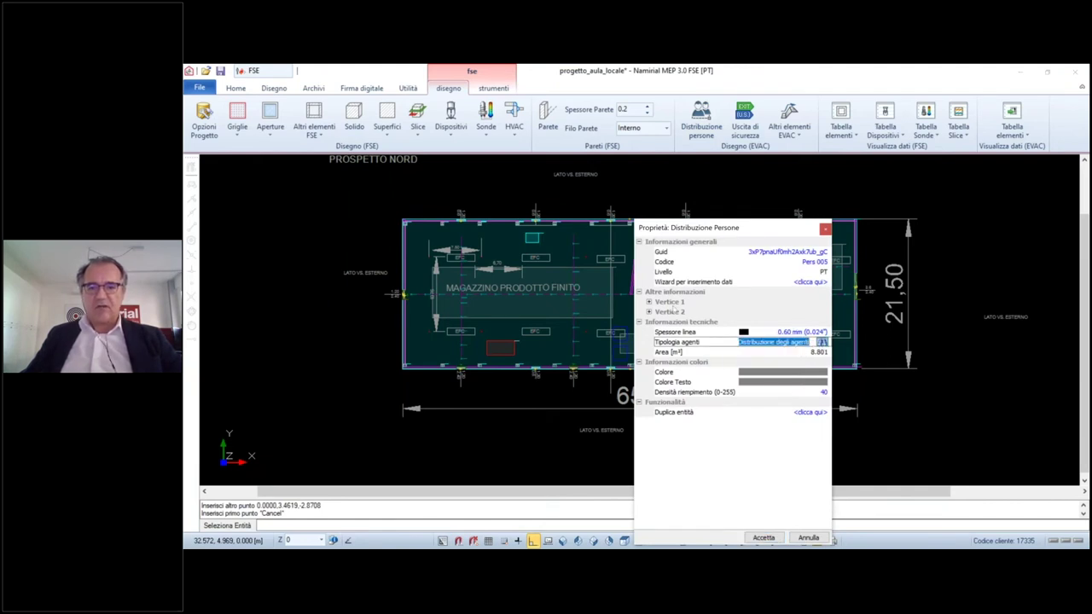
pyautogui.click(822, 343)
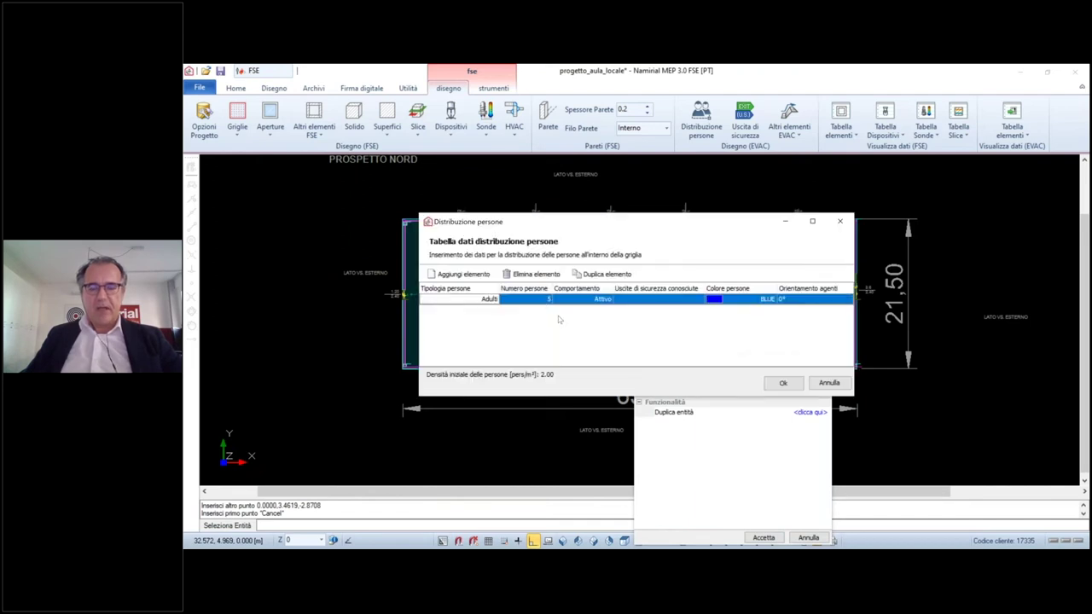
pyautogui.click(782, 383)
pyautogui.click(813, 387)
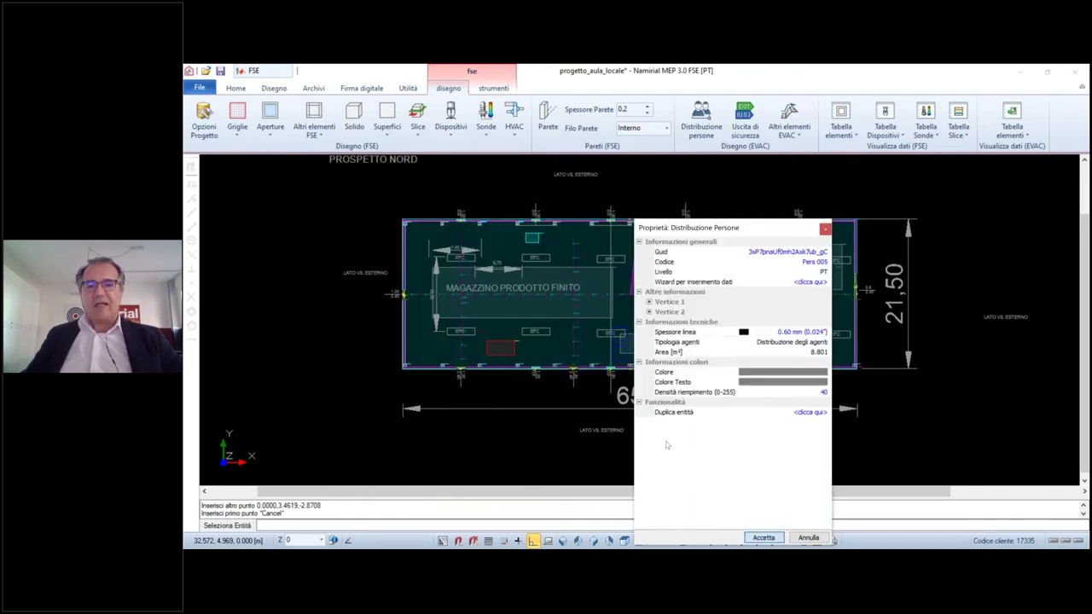
pyautogui.press('Return')
pyautogui.scroll(5, 632, 375)
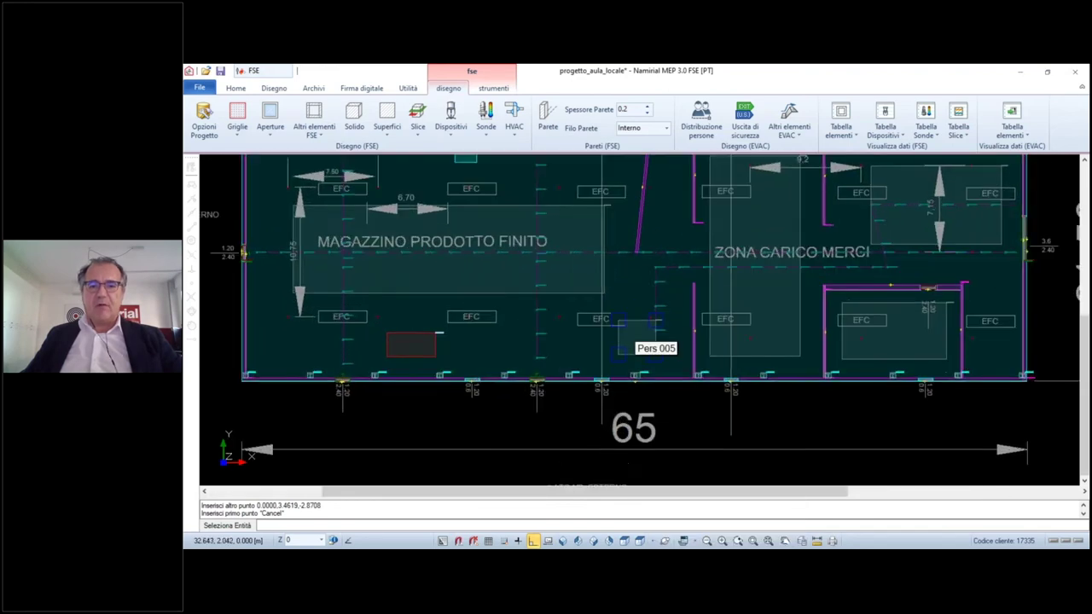
pyautogui.scroll(1, 636, 348)
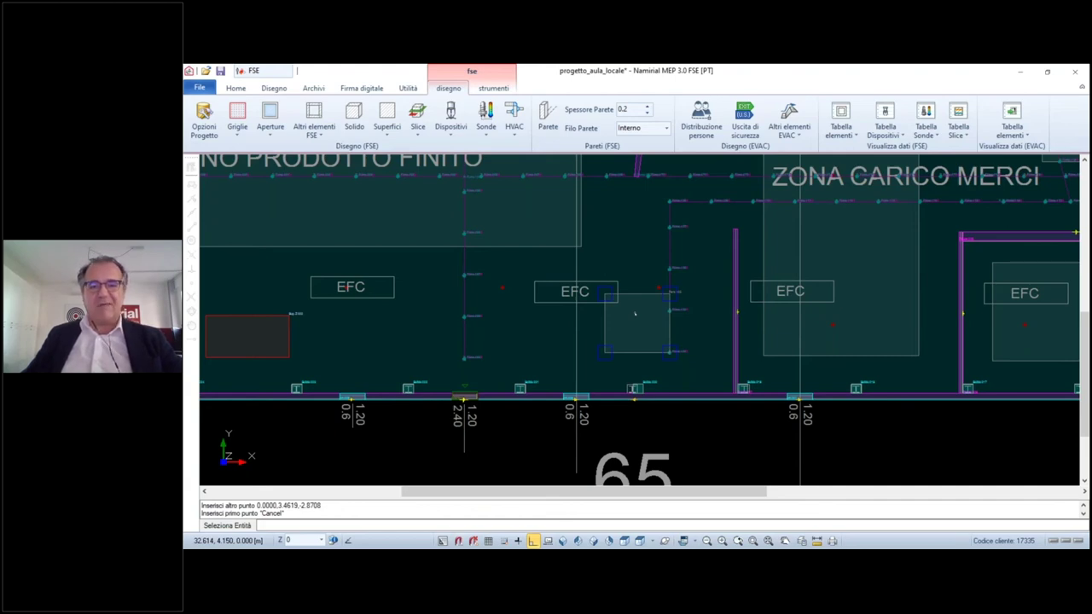
pyautogui.scroll(-5, 635, 314)
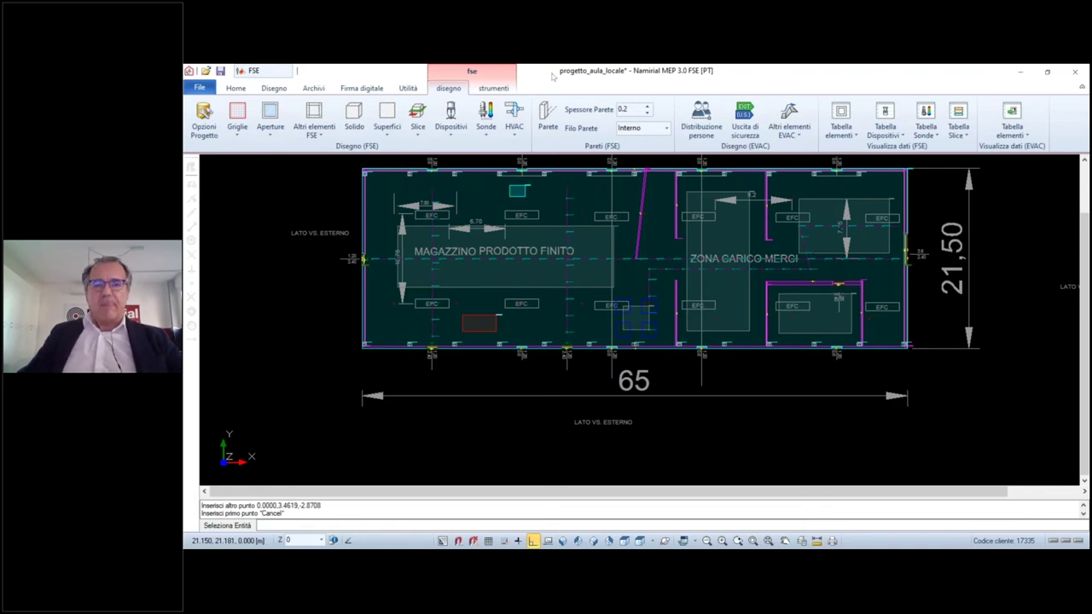
# Delete the three FDS sub-grids of Griglia 01 in the FSE grid manager, keeping the EVAC grid
pyautogui.click(493, 88)
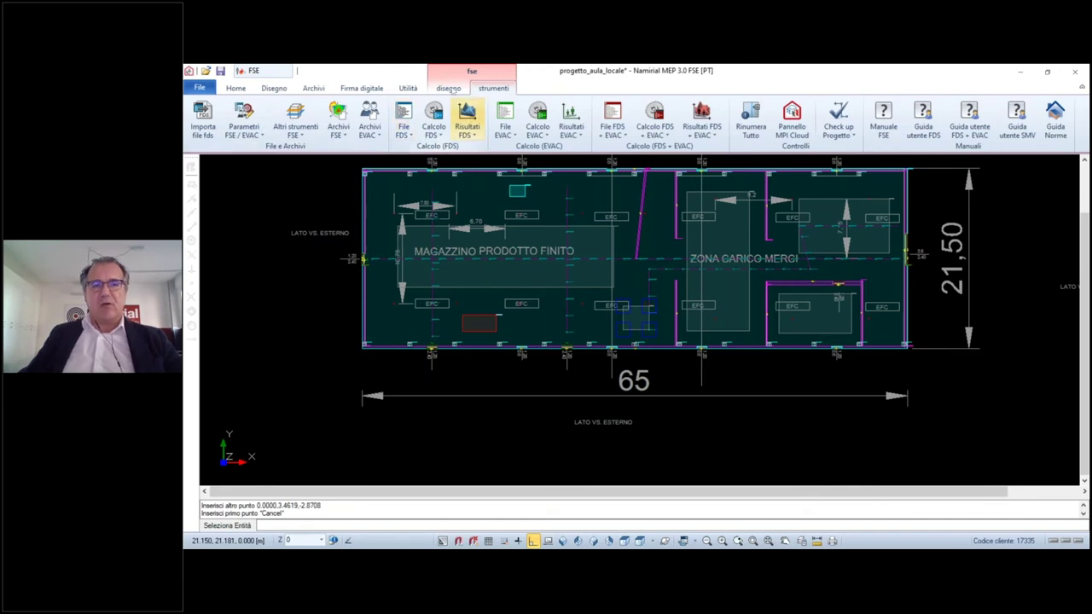
pyautogui.click(449, 87)
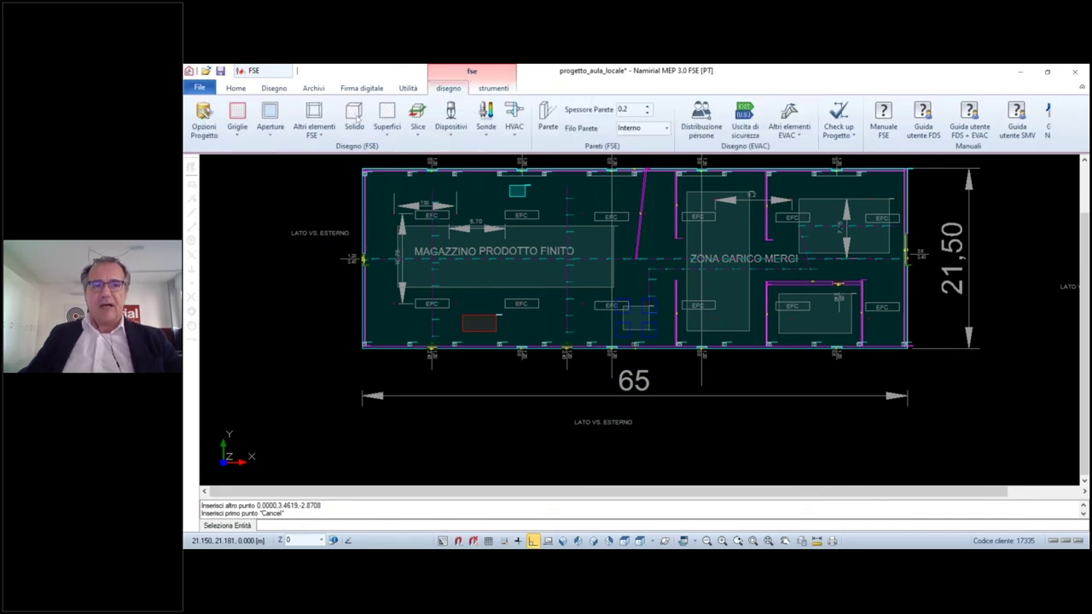
pyautogui.click(245, 135)
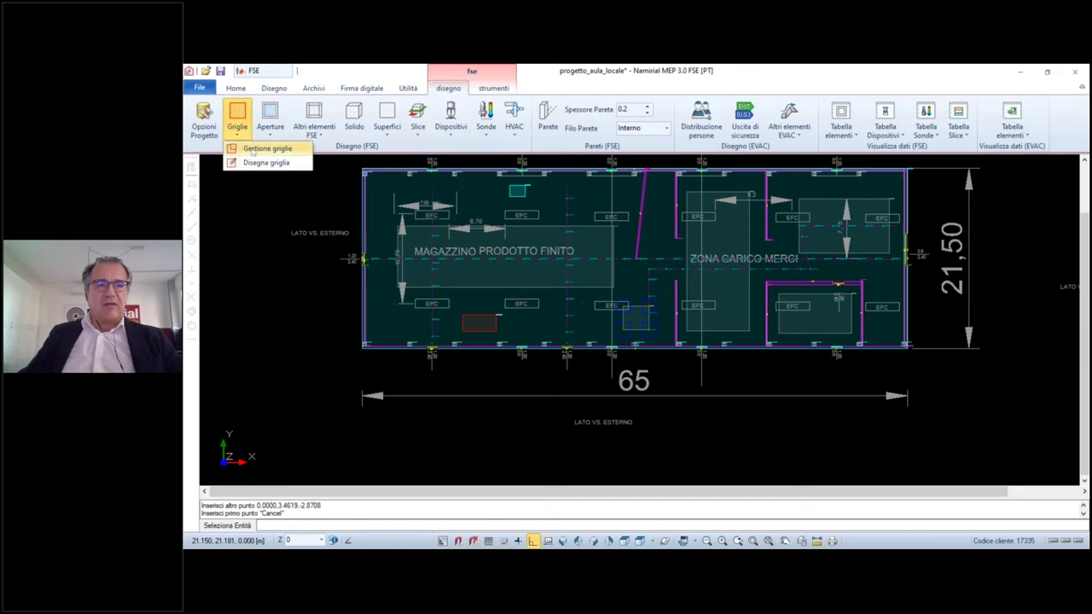
pyautogui.click(252, 151)
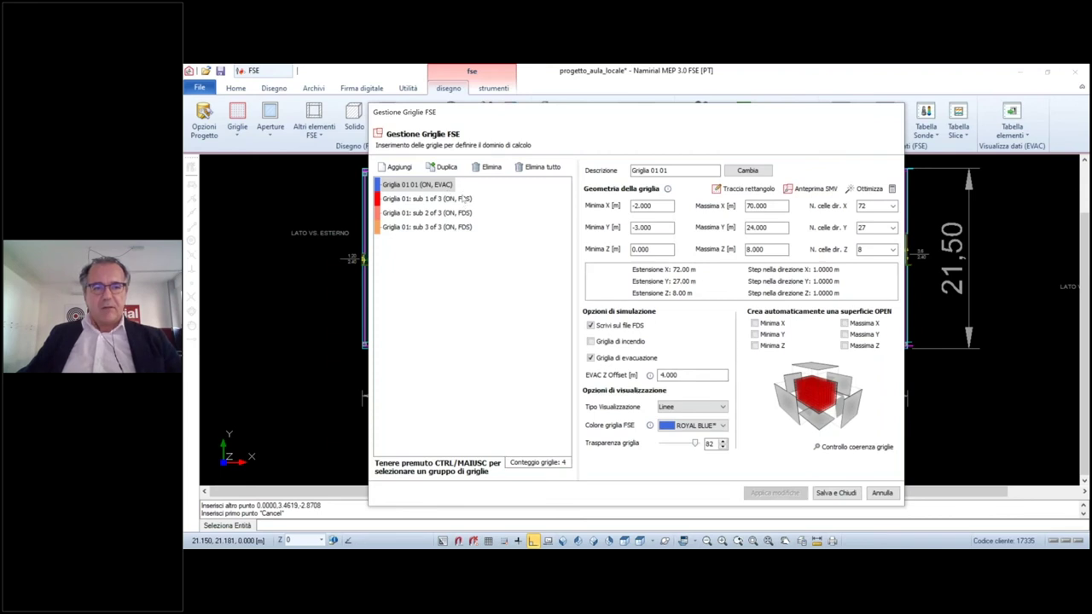
pyautogui.click(463, 198)
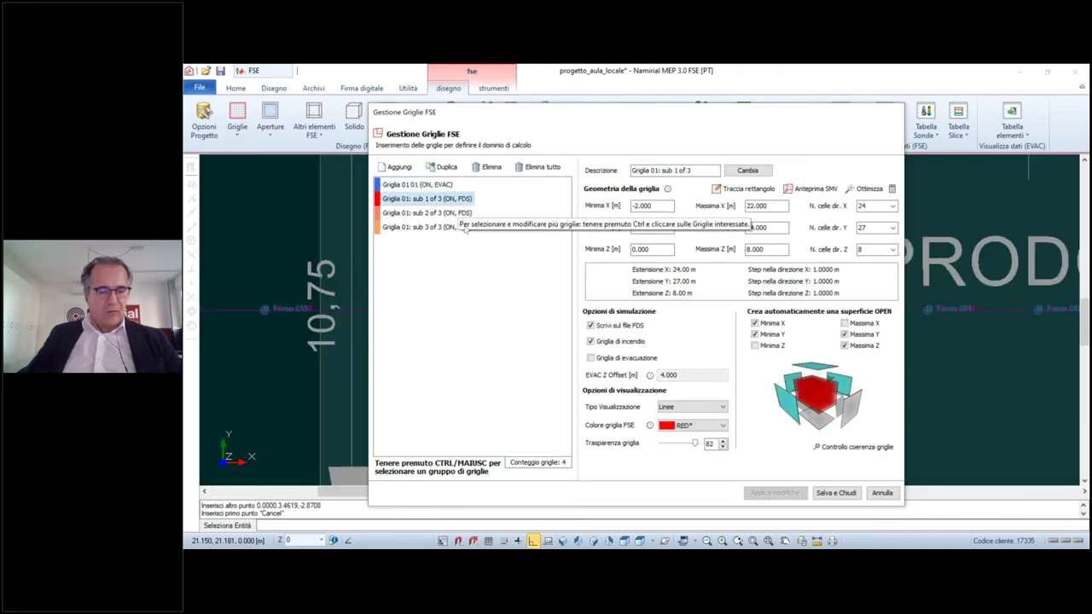
pyautogui.keyDown('shift'); pyautogui.click(464, 225); pyautogui.keyUp('shift')
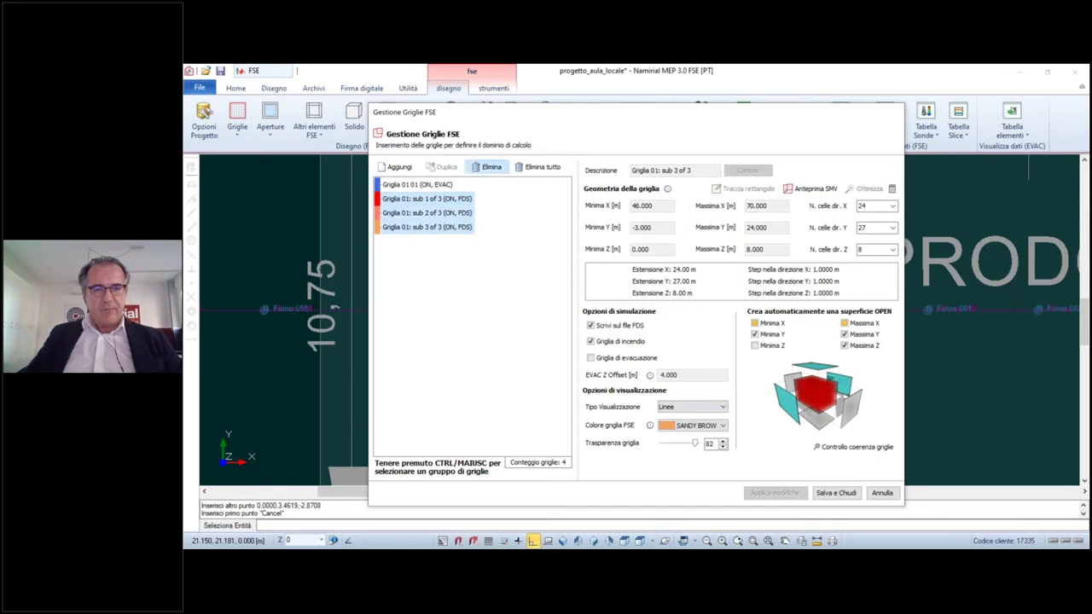
pyautogui.click(486, 167)
# Add a new FDS grid, split it into 2 grids in X and 2 in Y with a 0.20 m step, and save
pyautogui.click(396, 167)
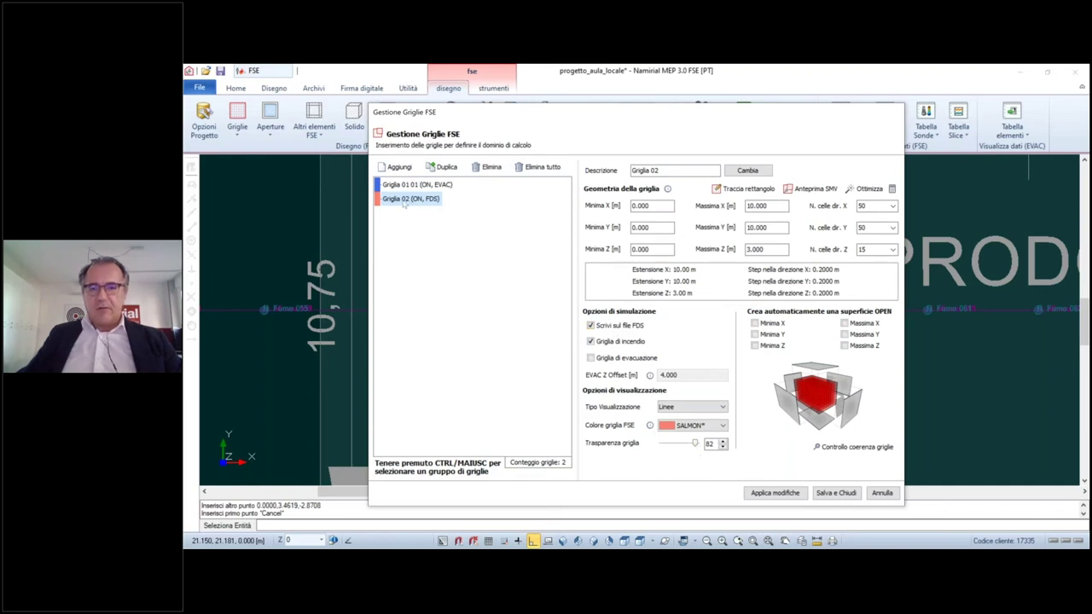
pyautogui.click(868, 191)
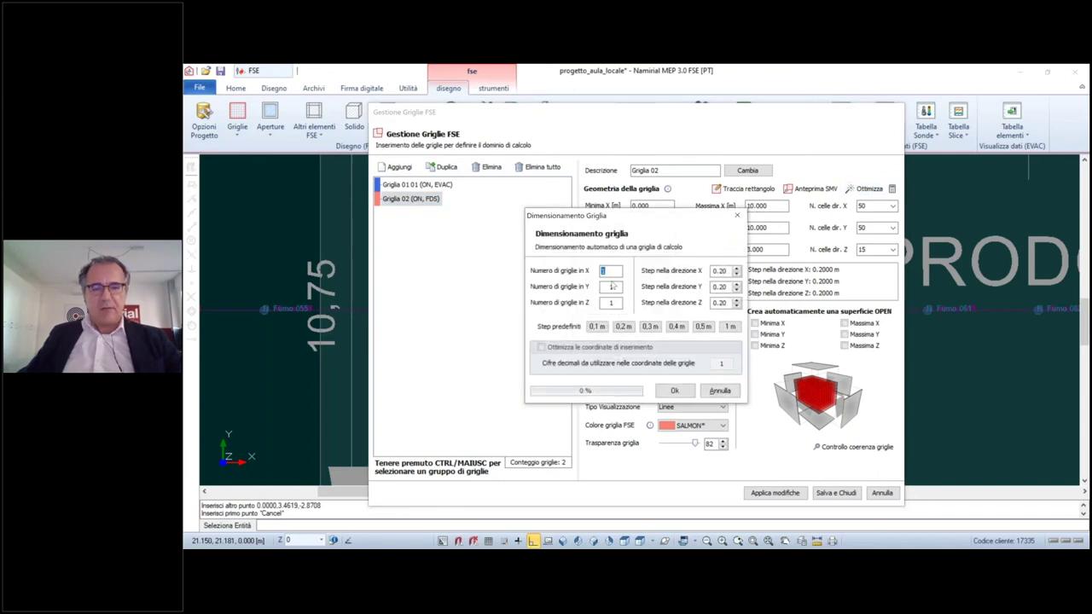
pyautogui.click(610, 288)
pyautogui.press('BackSpace')
pyautogui.write('2')
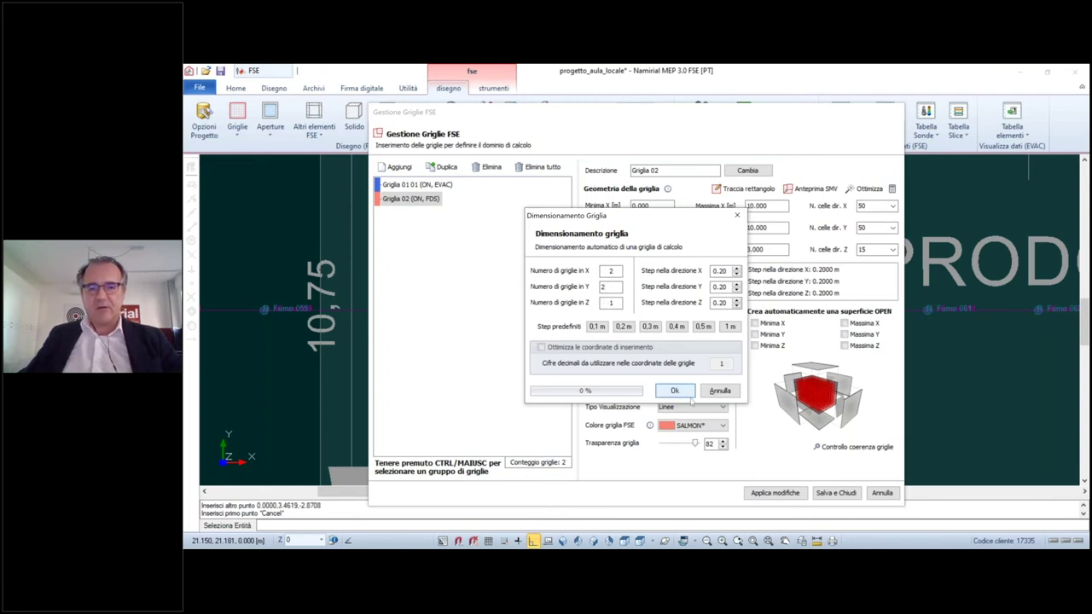
pyautogui.press('Return')
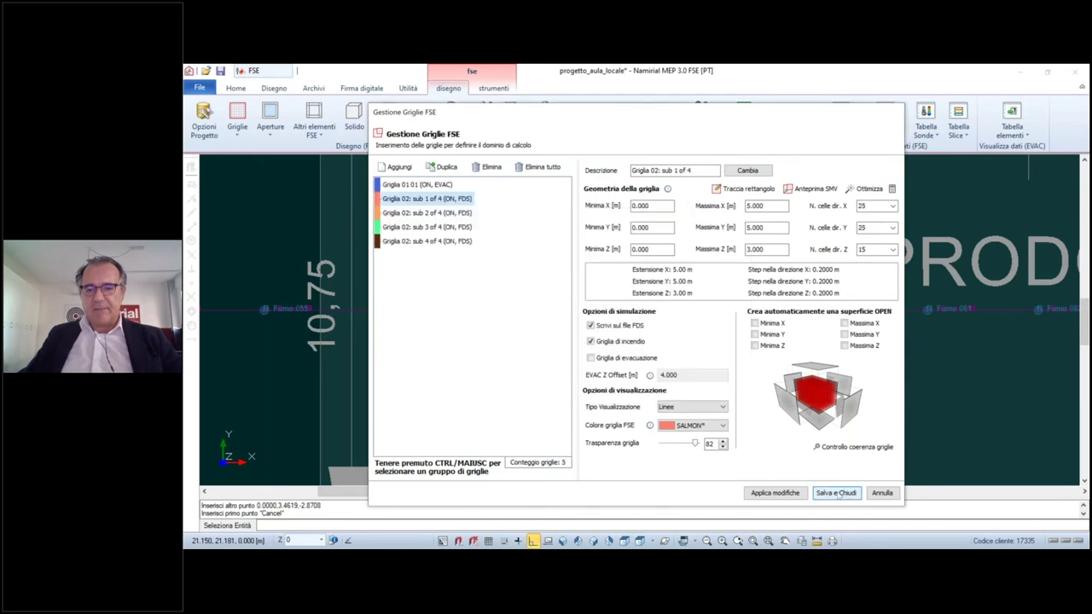
pyautogui.click(836, 493)
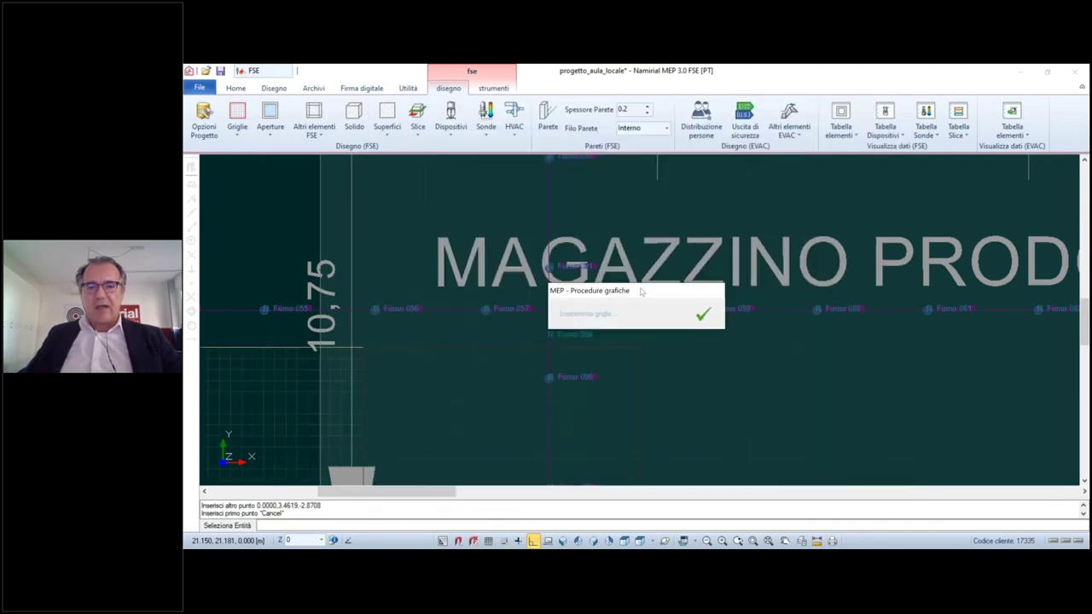
# Examine the new sub-grids on the plan and review the Griglia 02 geometry and OPEN surface options in the grid manager
pyautogui.scroll(-5, 646, 296)
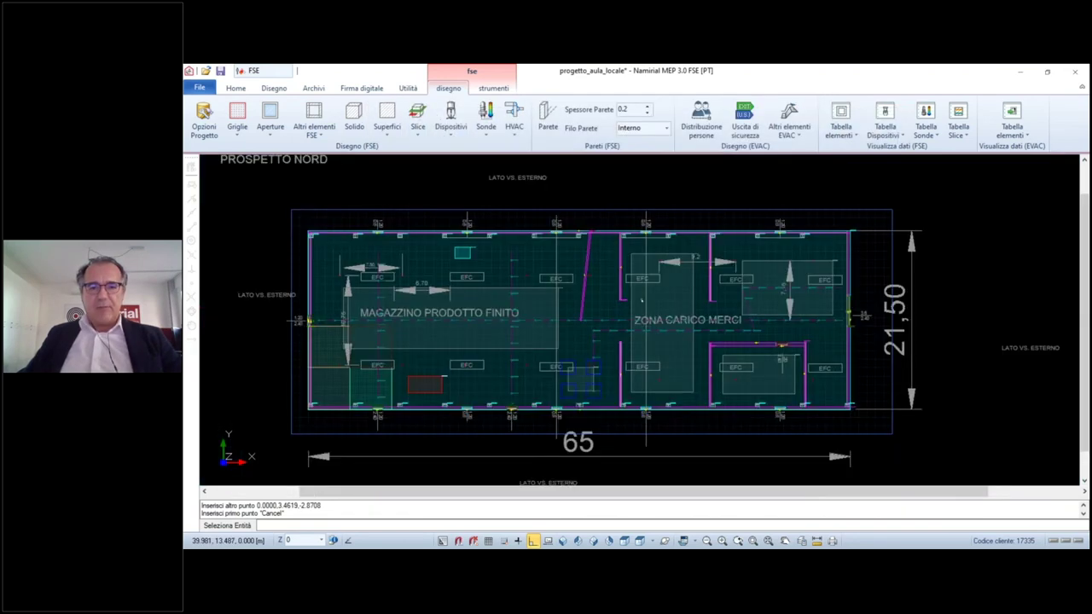
pyautogui.scroll(5, 588, 299)
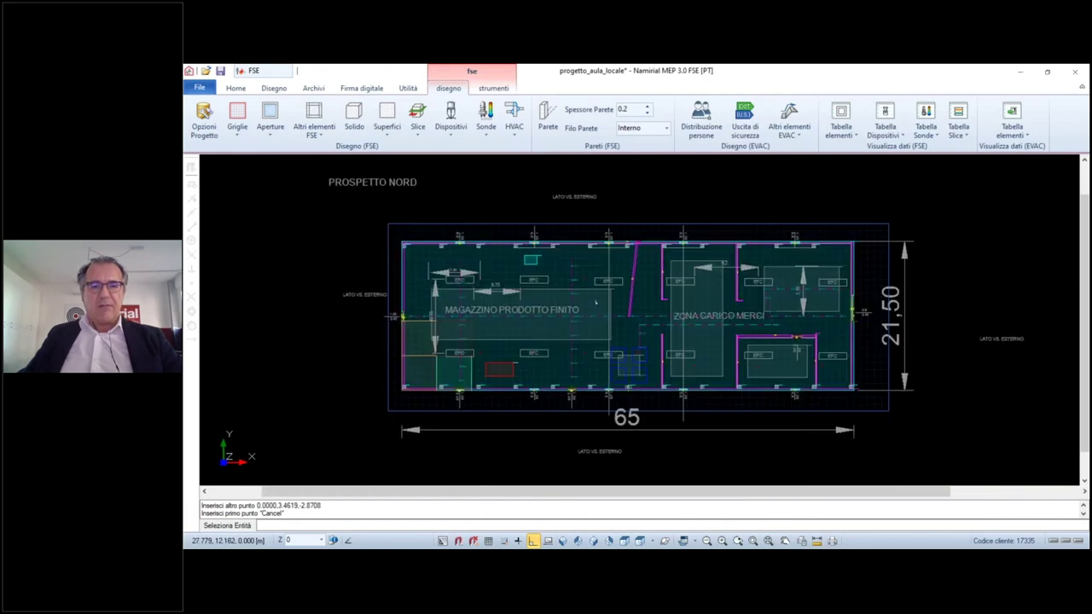
pyautogui.scroll(1, 594, 307)
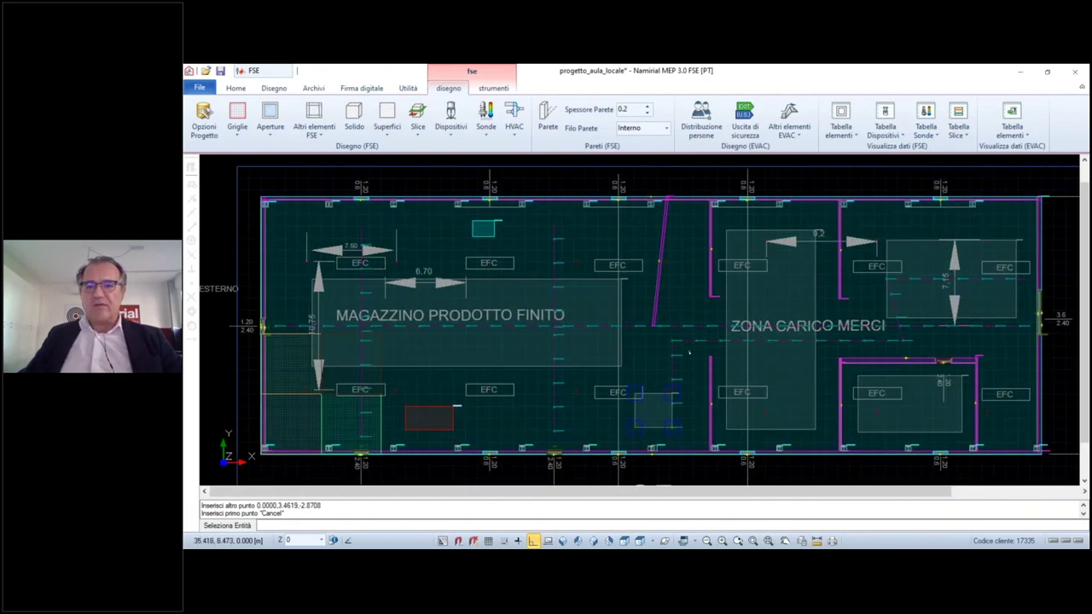
pyautogui.scroll(-1, 687, 354)
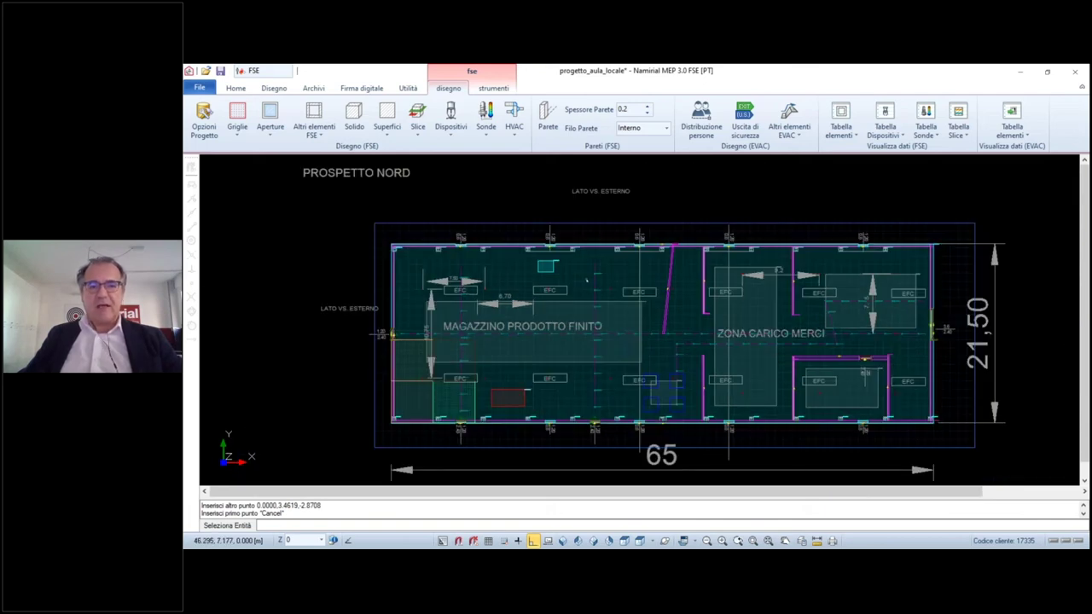
pyautogui.click(237, 116)
pyautogui.click(249, 146)
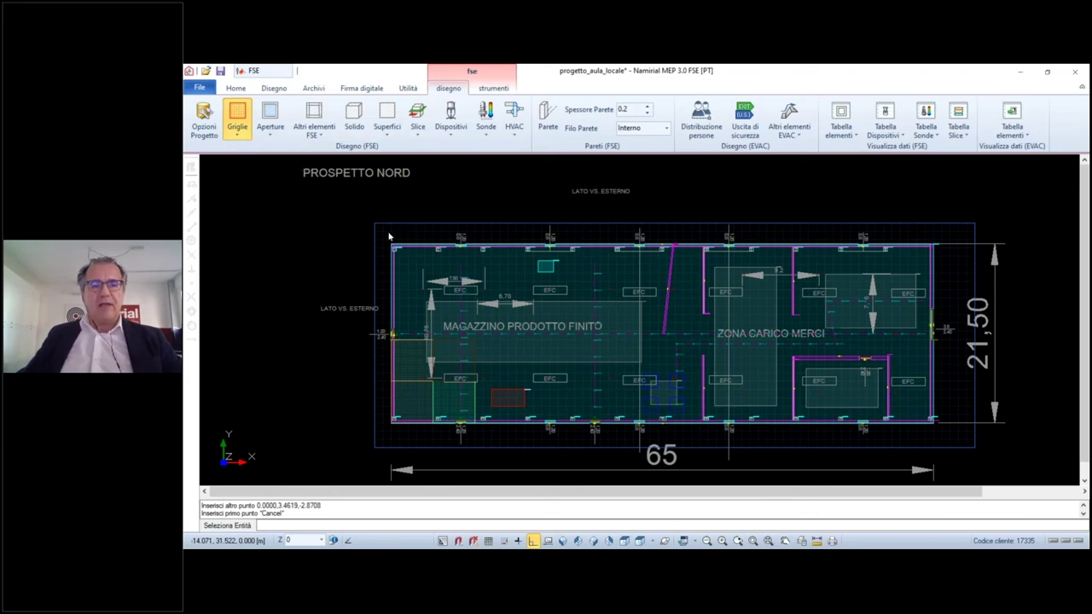
pyautogui.click(387, 235)
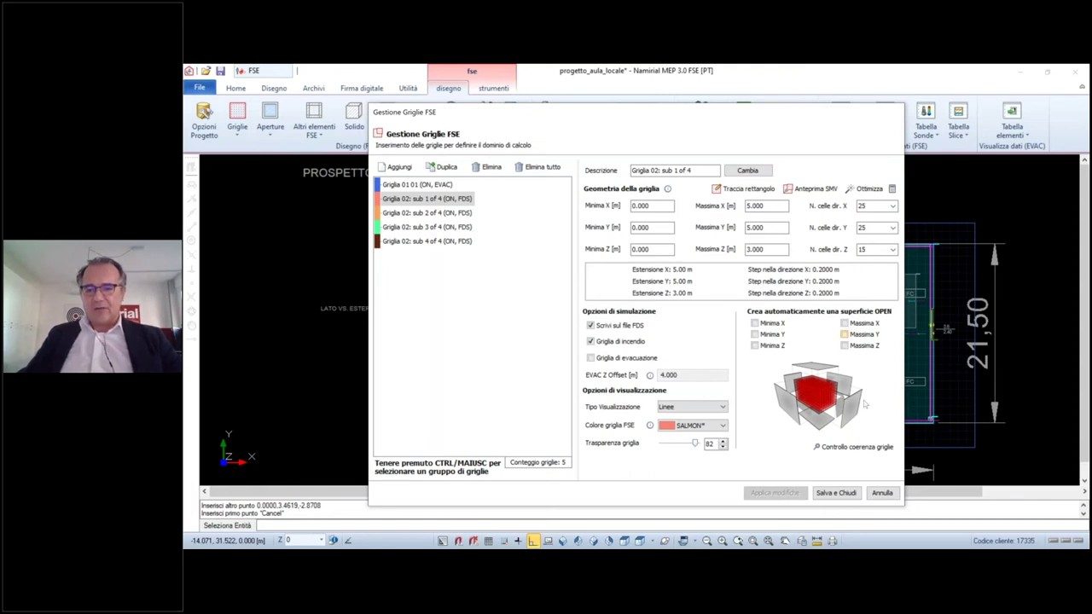
pyautogui.click(843, 494)
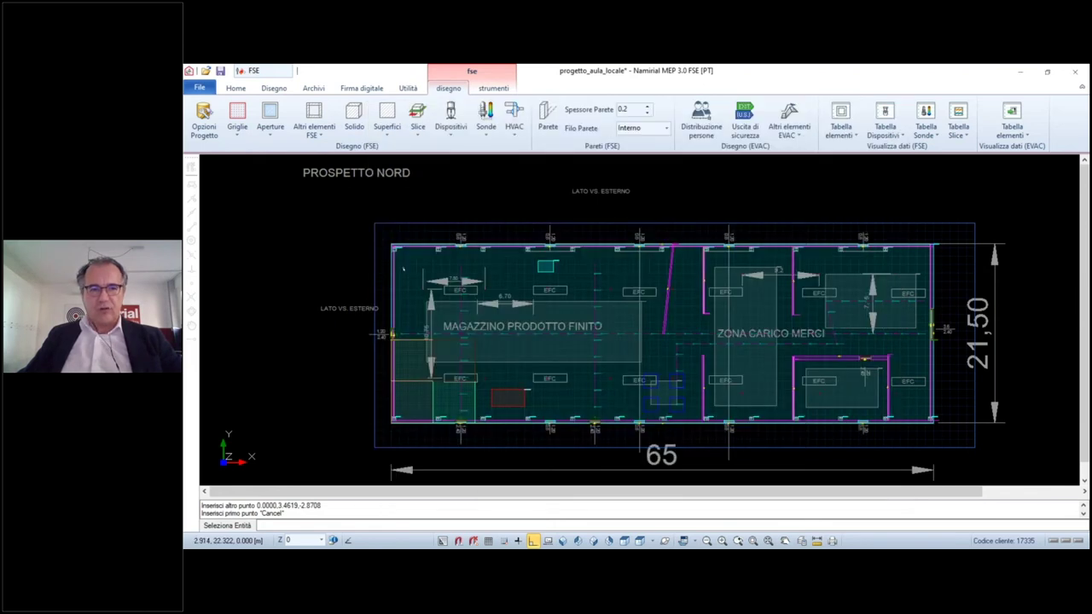
# Open the recent project progetto_aula_cloud, discarding the changes to the current project and closing the FDS version check window
pyautogui.click(203, 89)
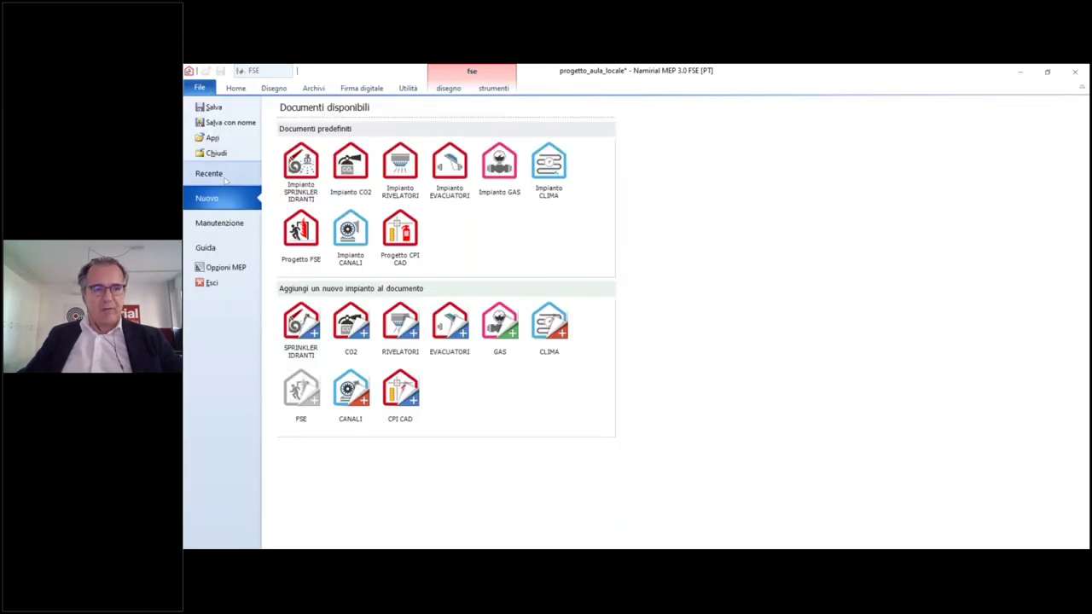
pyautogui.click(223, 175)
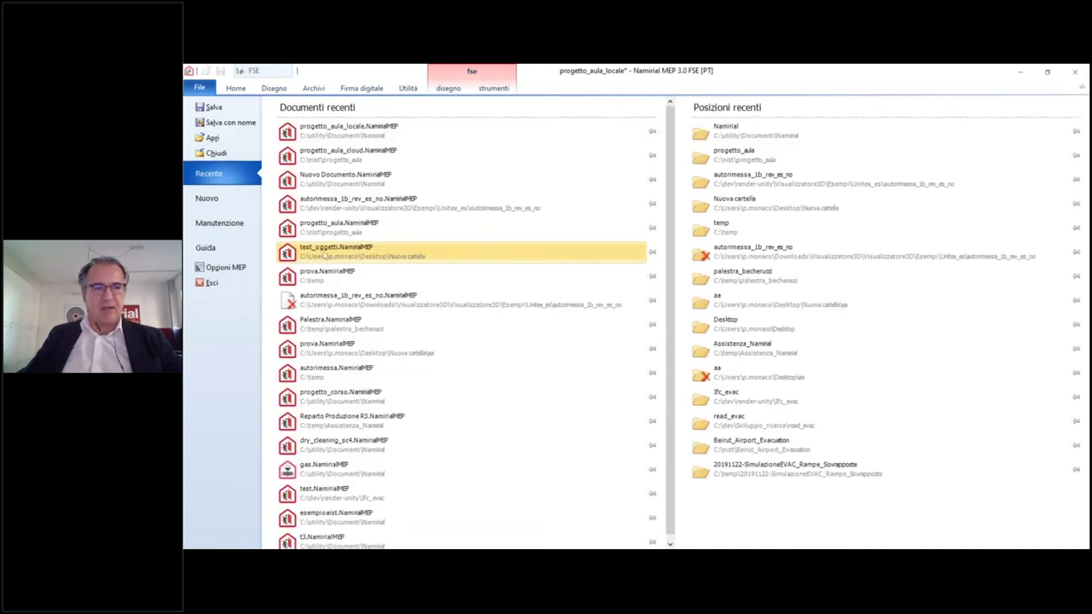
pyautogui.click(353, 157)
pyautogui.click(352, 160)
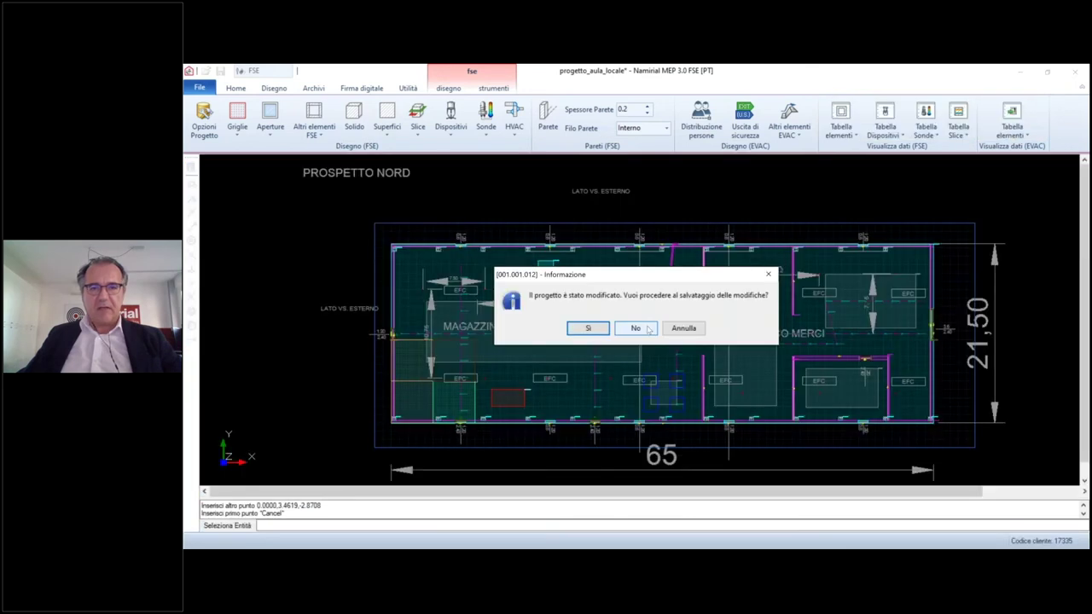
pyautogui.click(648, 330)
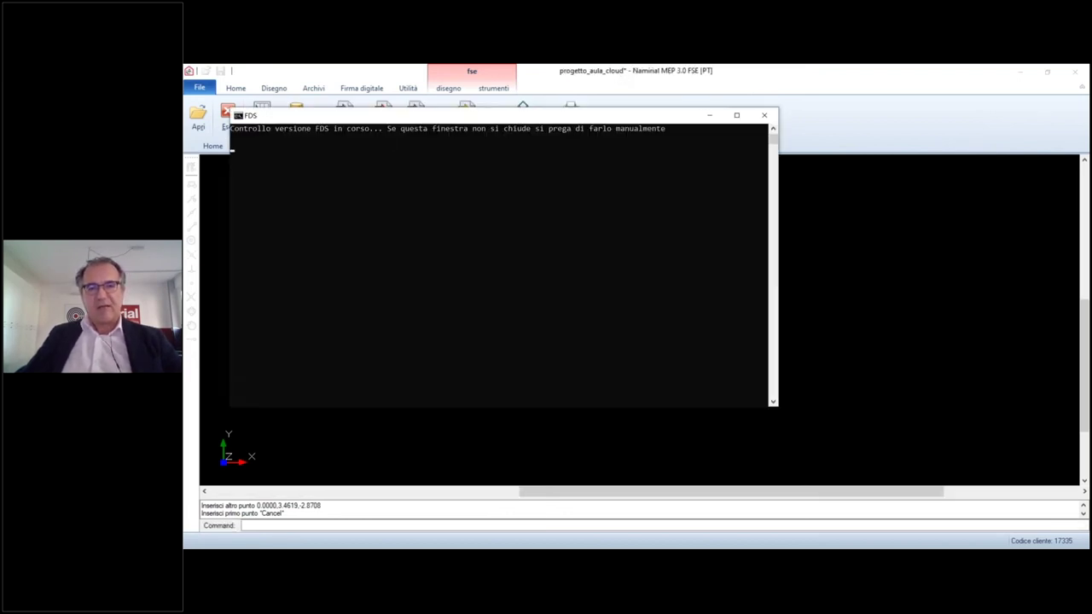
pyautogui.click(765, 116)
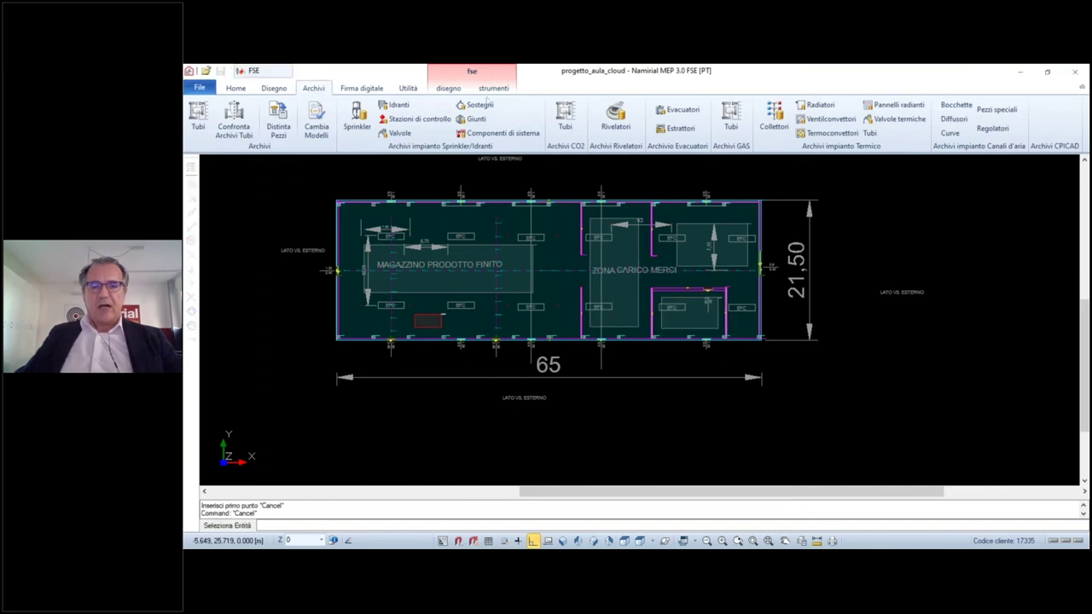
# Open the MPI Cloud panel and select the progetto_aula_cloud simulation in the list
pyautogui.click(493, 88)
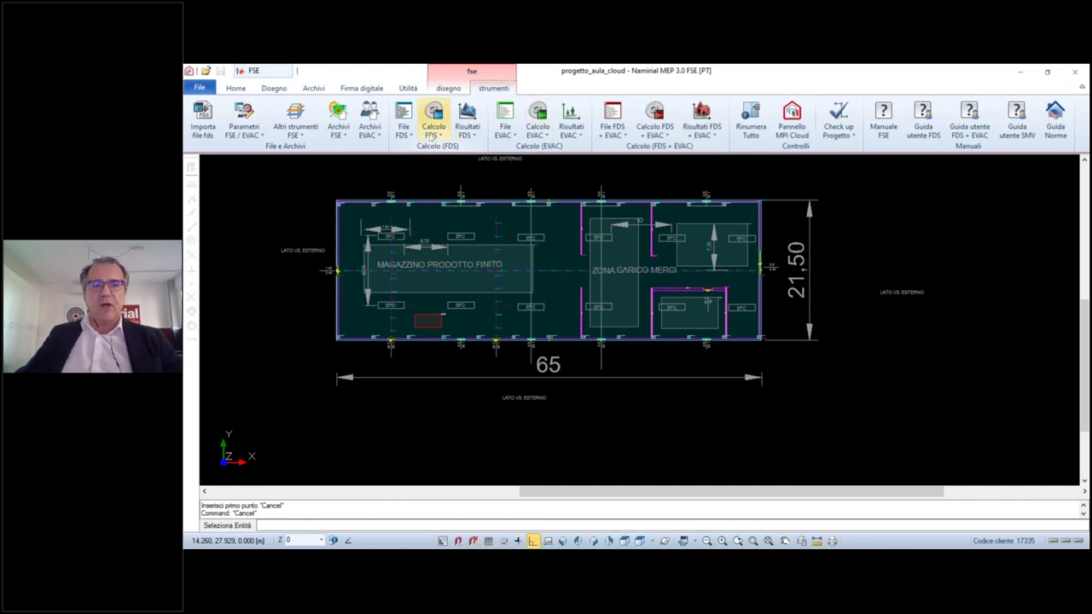
pyautogui.click(433, 123)
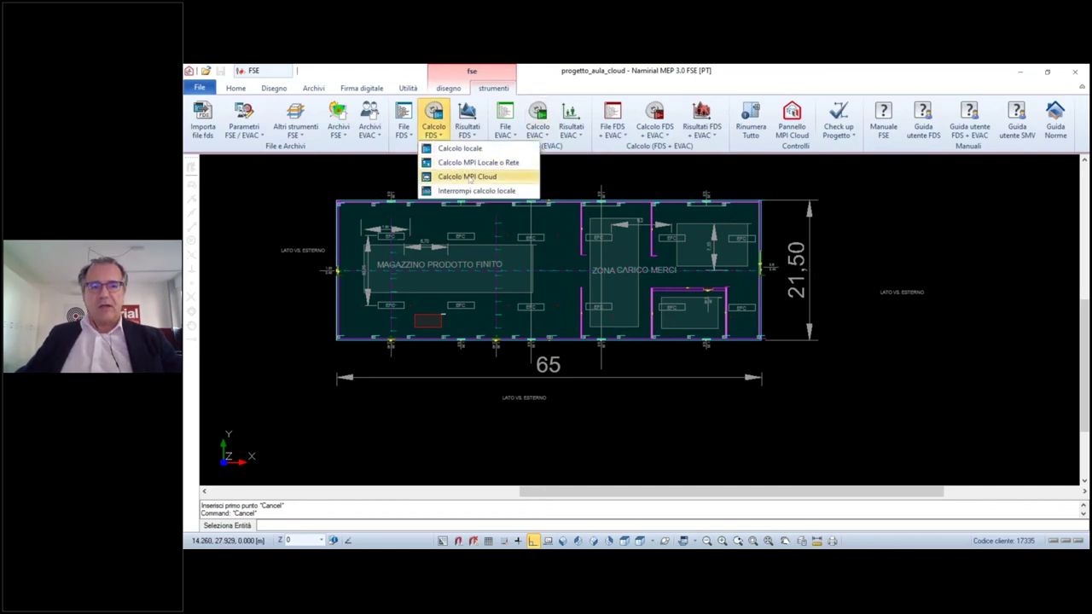
pyautogui.click(792, 124)
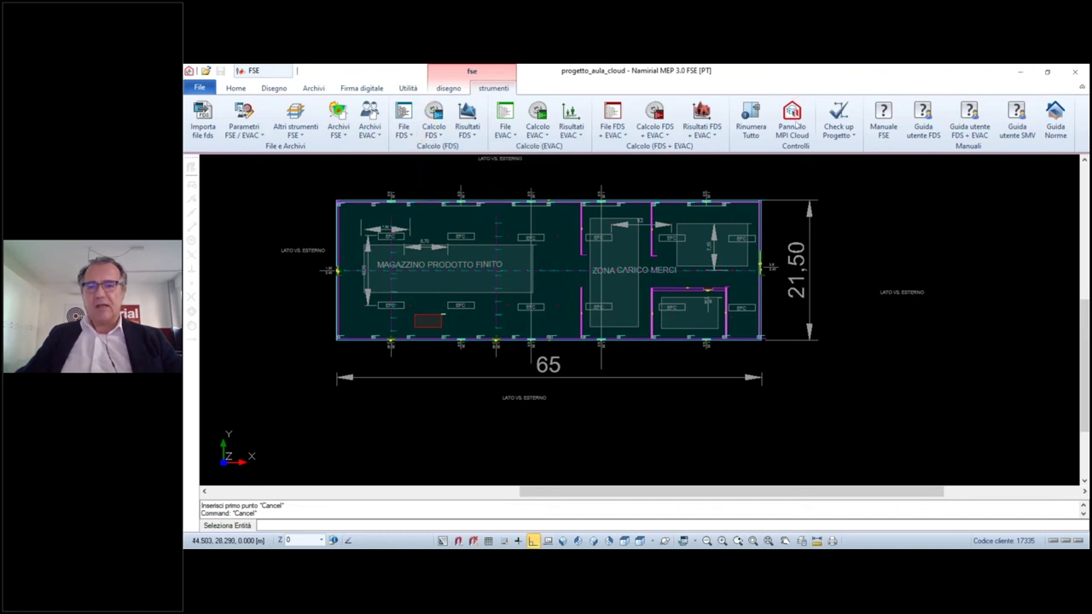
pyautogui.click(791, 124)
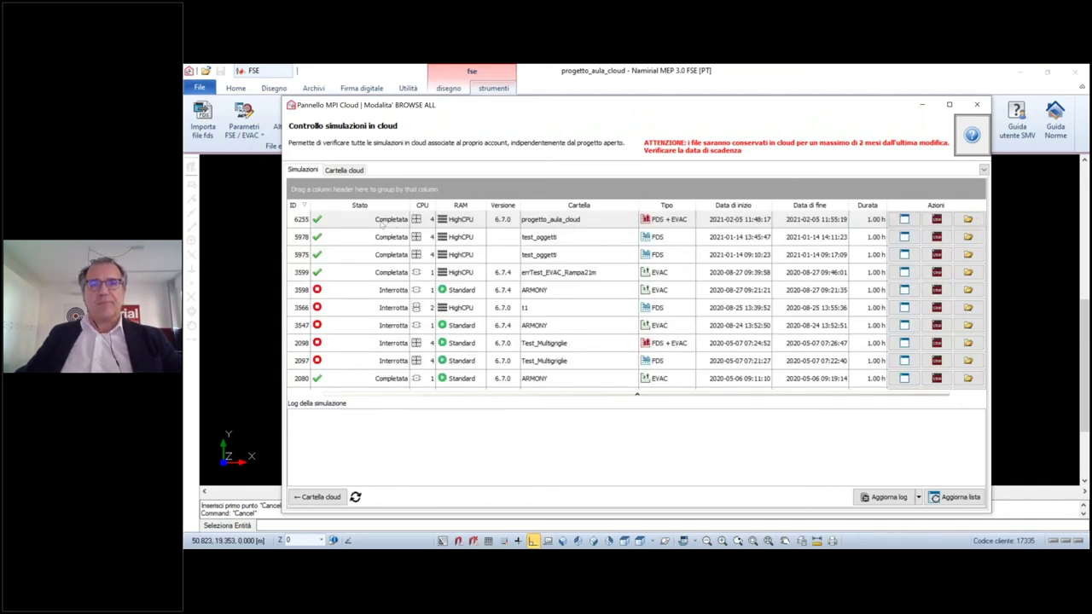
pyautogui.click(382, 220)
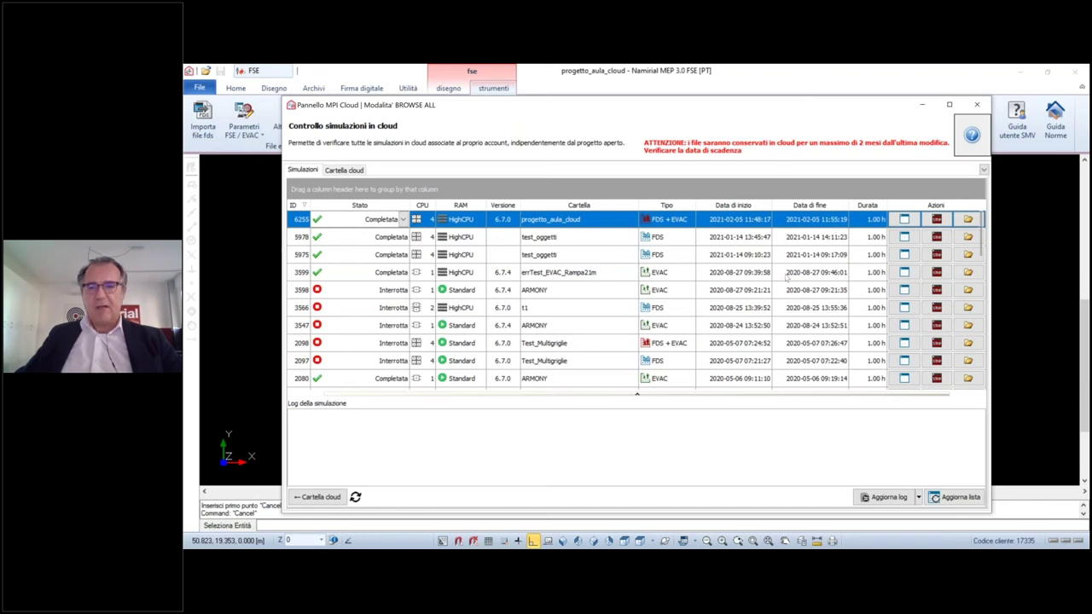
# Show the simulation log of progetto_aula_cloud and read through its time steps, leaving the cloud panel at the end
pyautogui.click(904, 220)
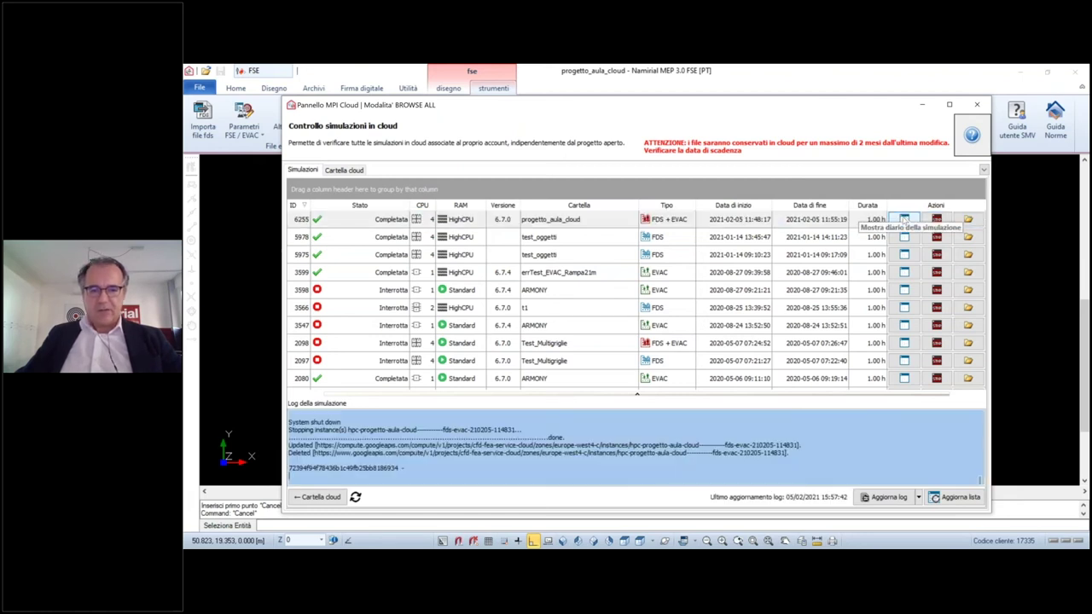
pyautogui.click(442, 450)
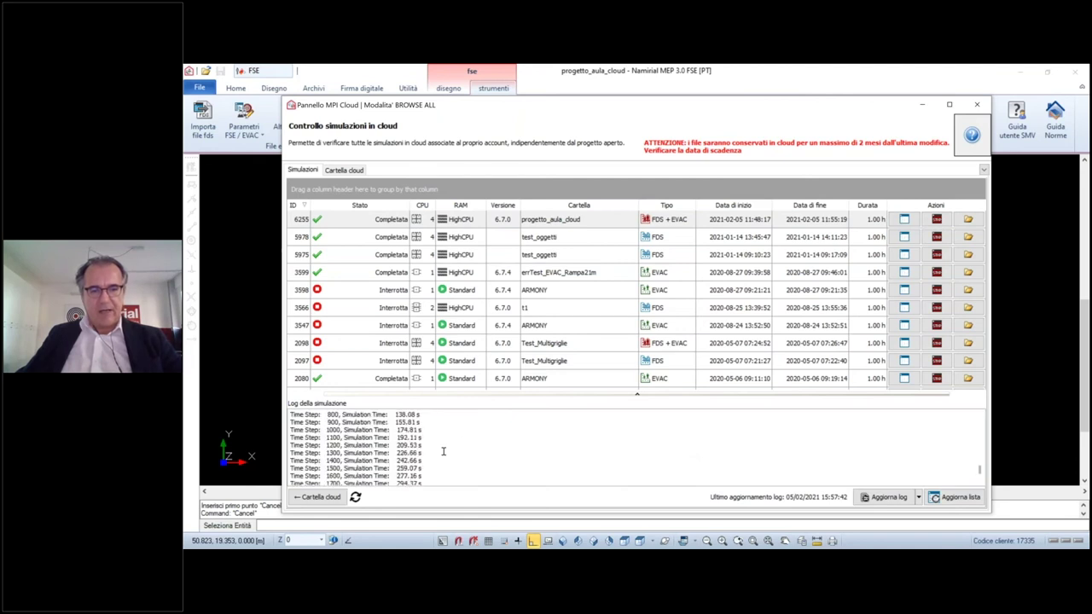
pyautogui.scroll(10, 442, 451)
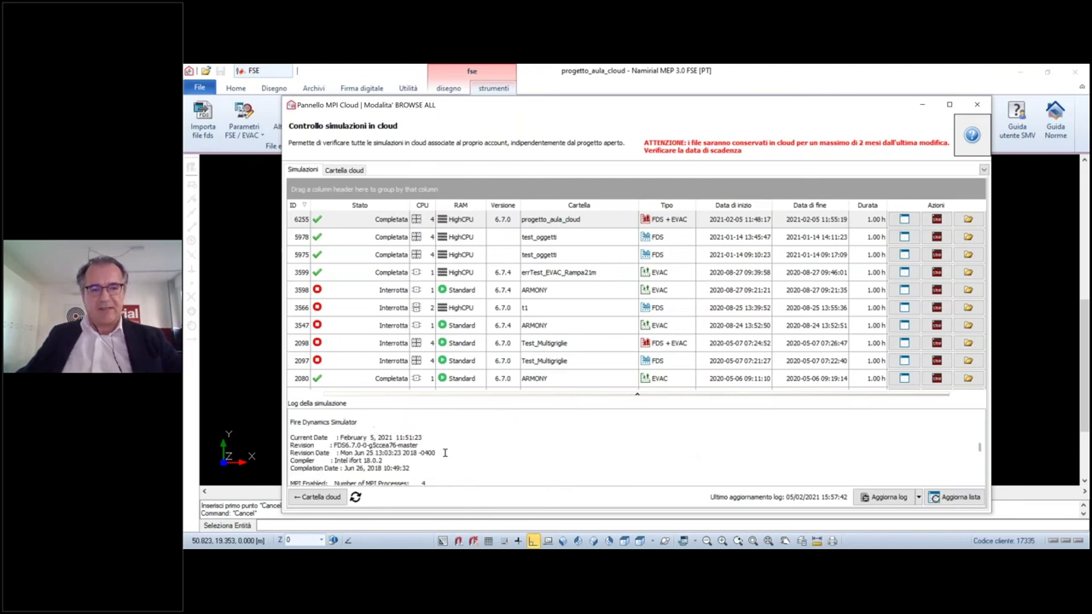
pyautogui.scroll(-6, 444, 453)
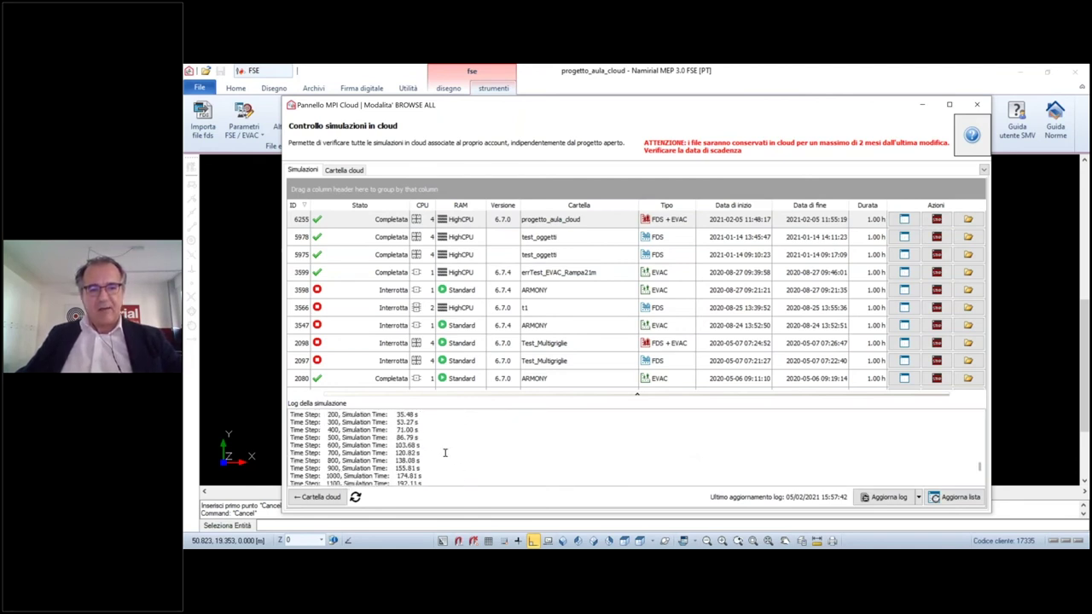
pyautogui.scroll(-10, 444, 452)
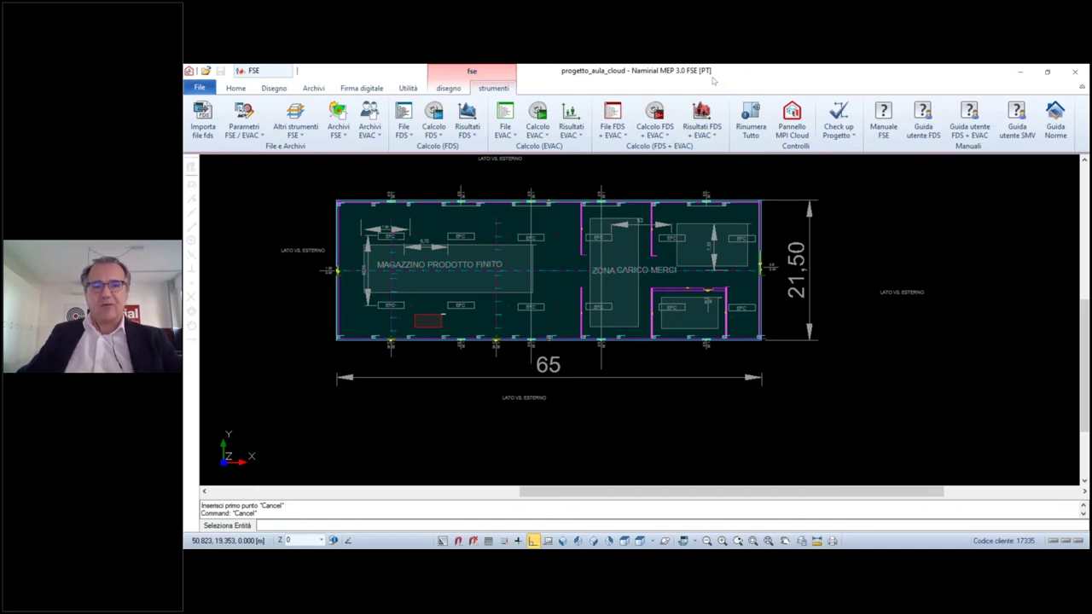
# Request the download of the project's FDS results from the cloud, dismissing the FDS file loading error
pyautogui.click(468, 137)
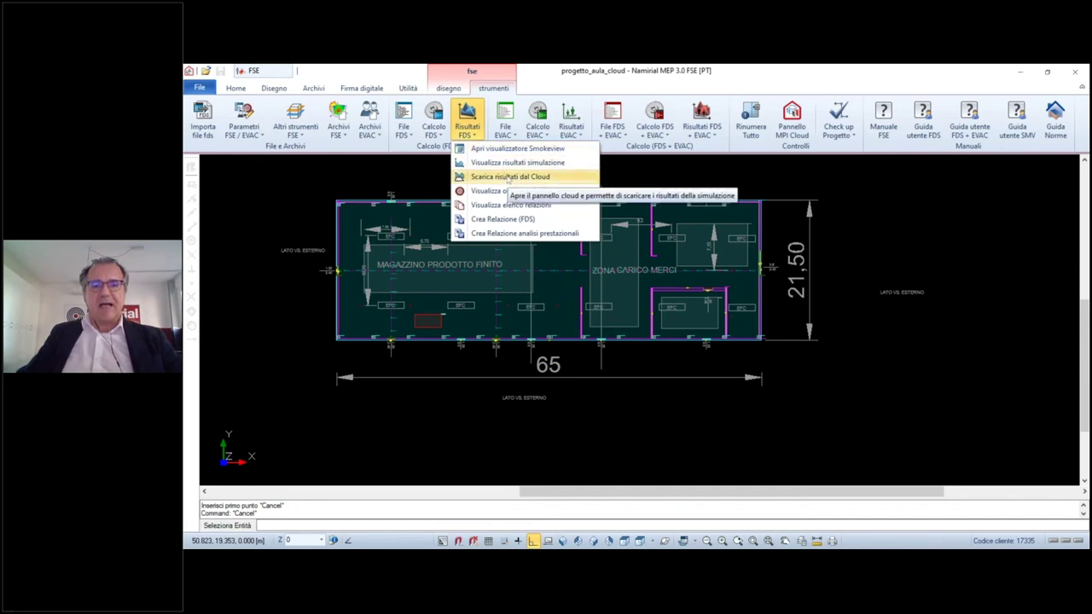
pyautogui.click(507, 176)
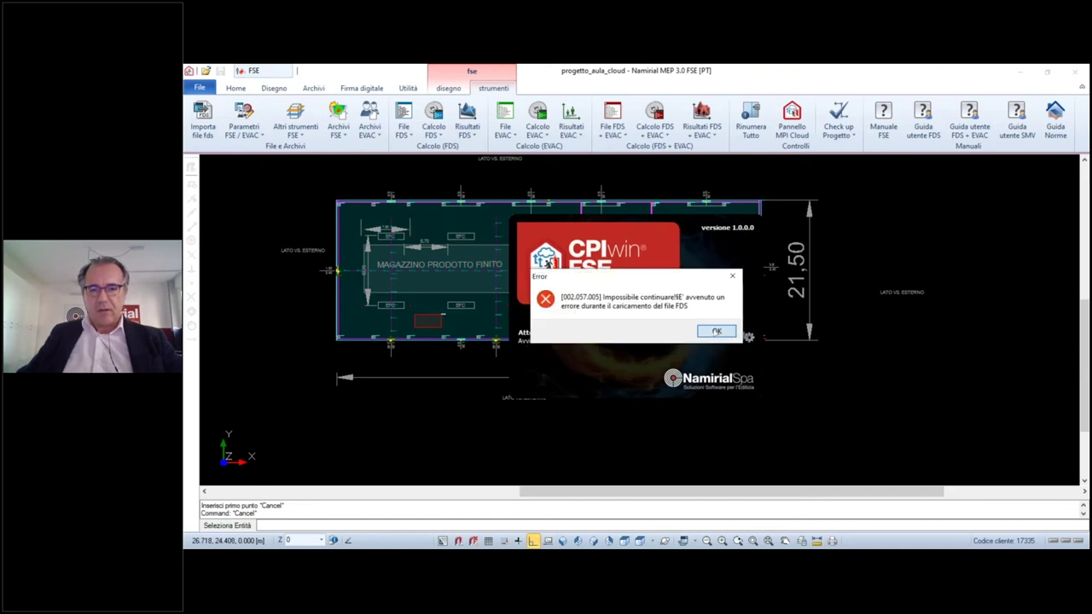
pyautogui.click(700, 330)
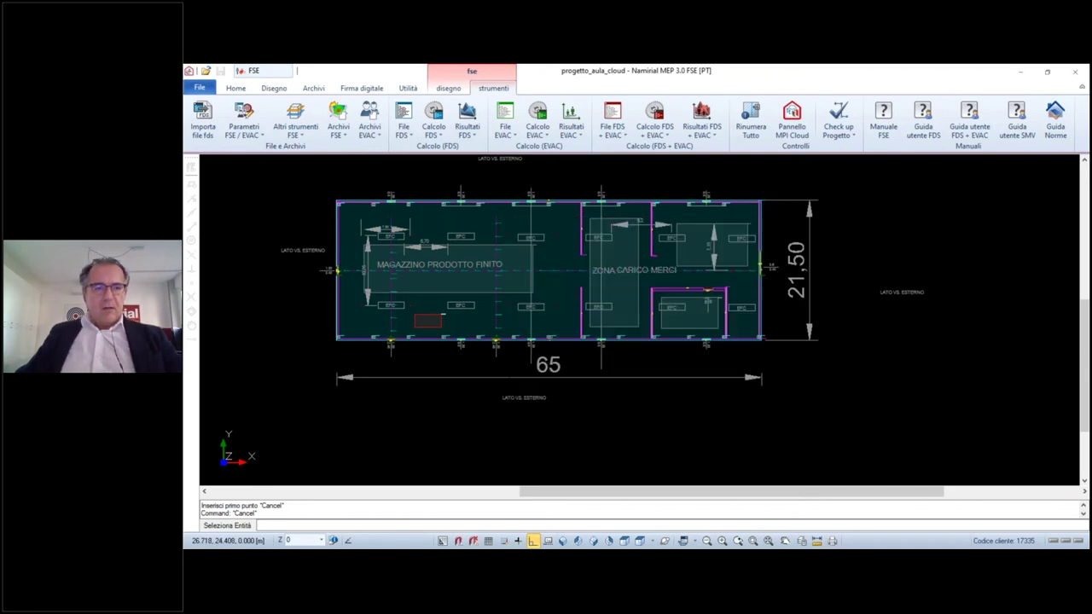
# Check the project's simulations, refresh the file list in the cloud folder, and close the cloud panel
pyautogui.click(303, 170)
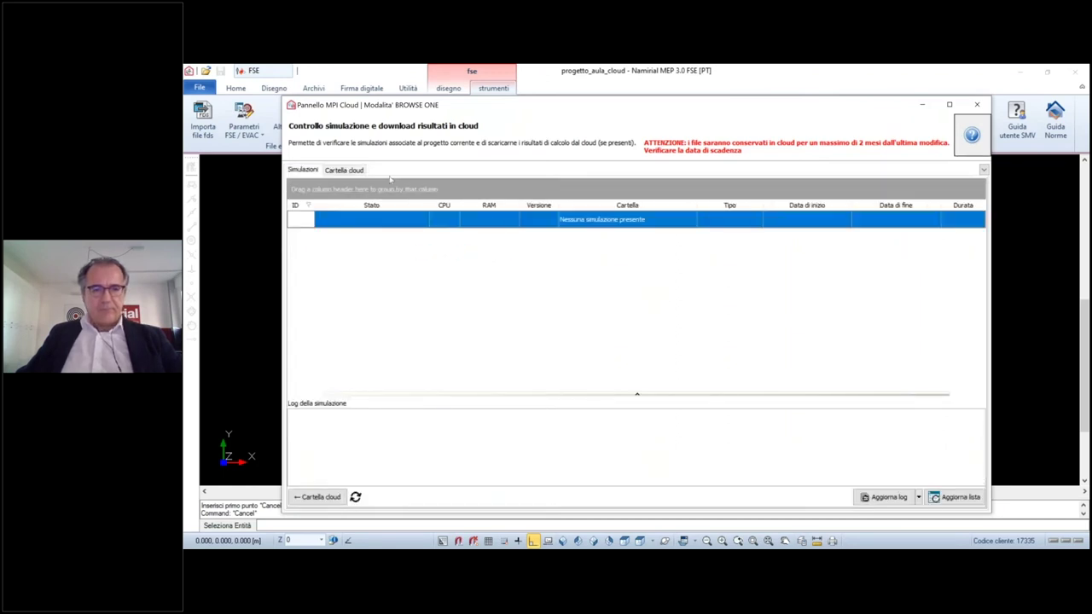
pyautogui.click(359, 170)
pyautogui.rightClick(395, 241)
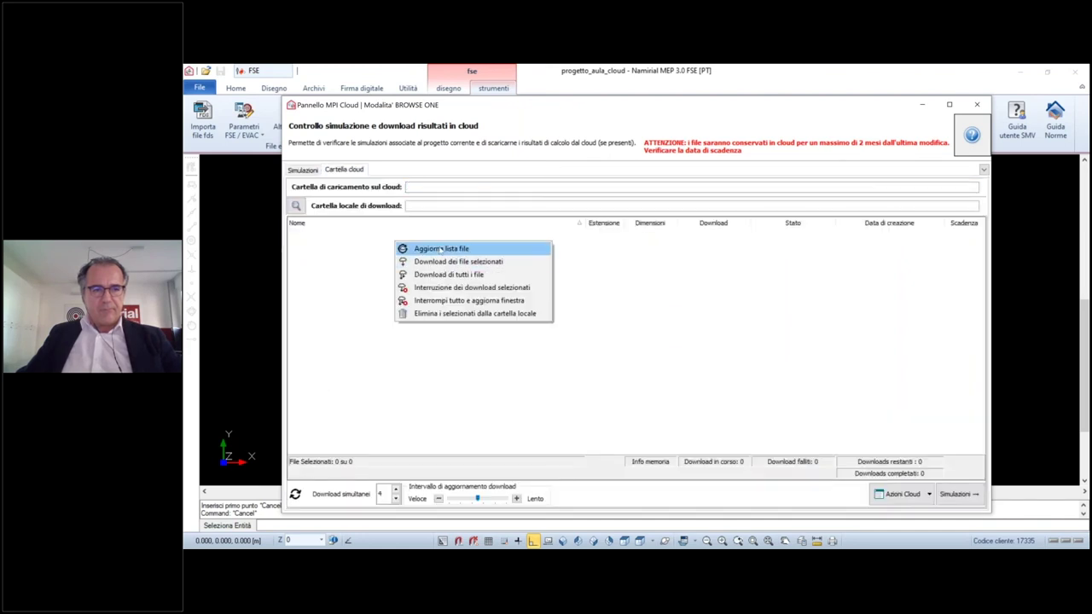
pyautogui.click(440, 248)
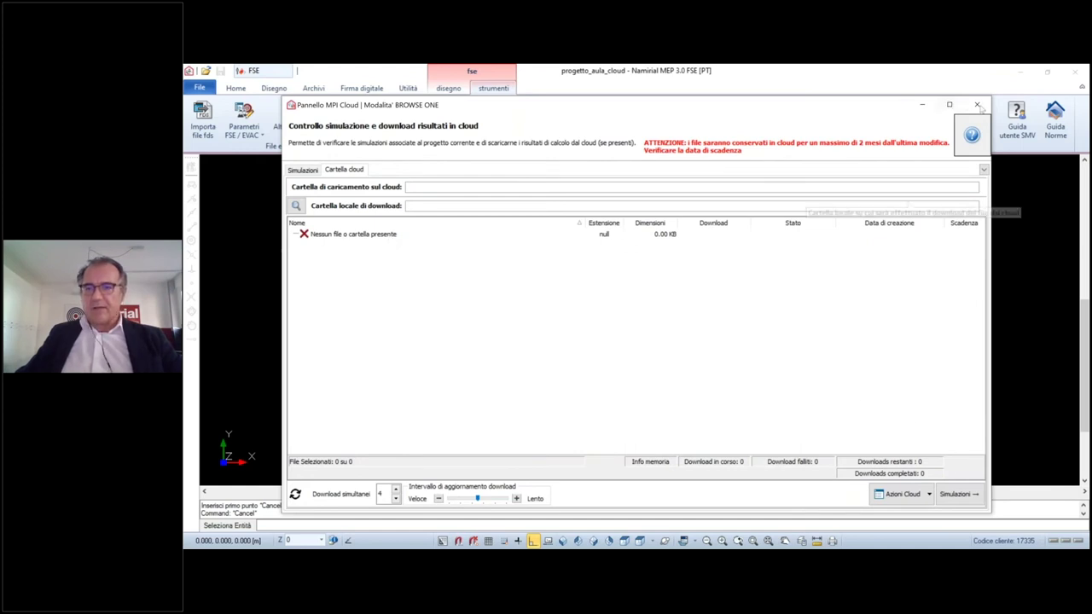
pyautogui.click(977, 104)
# Run the input check for the MPI Cloud FDS calculation, closing the FDS version check window and the warnings list
pyautogui.click(434, 120)
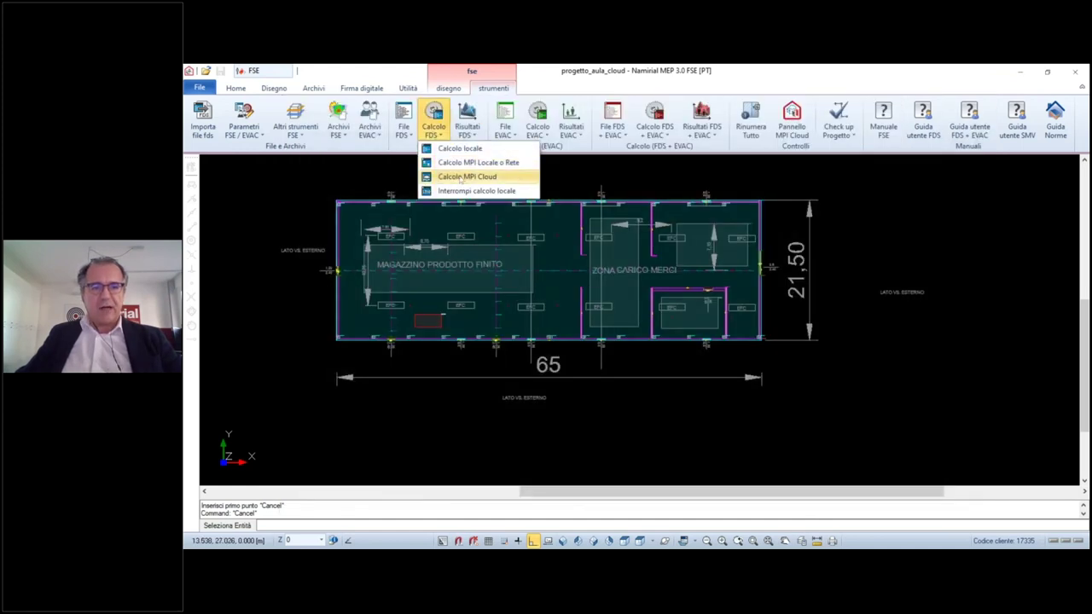
pyautogui.click(461, 178)
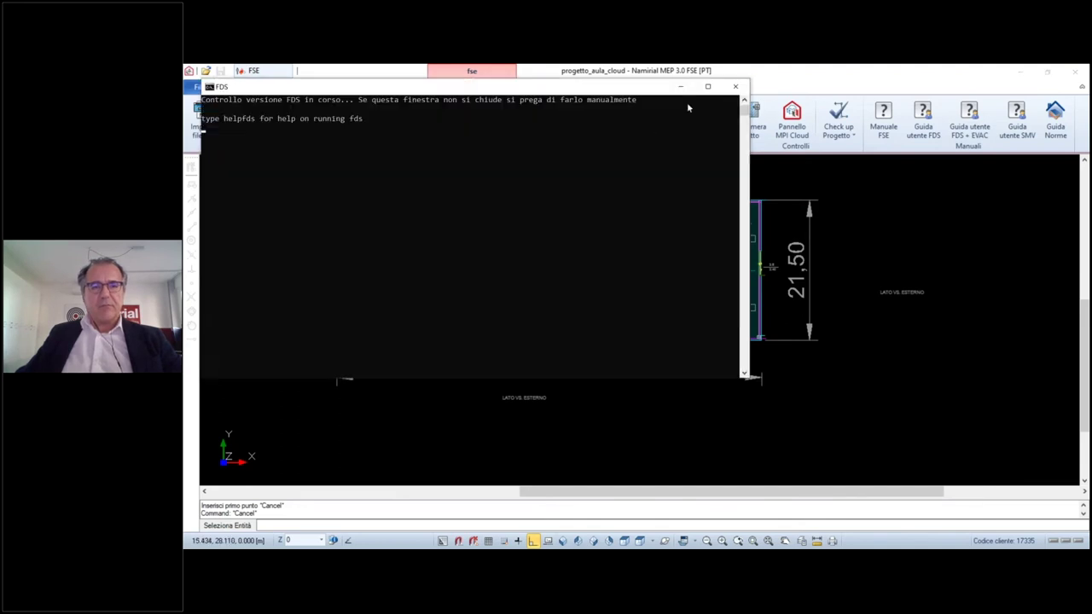
pyautogui.click(737, 87)
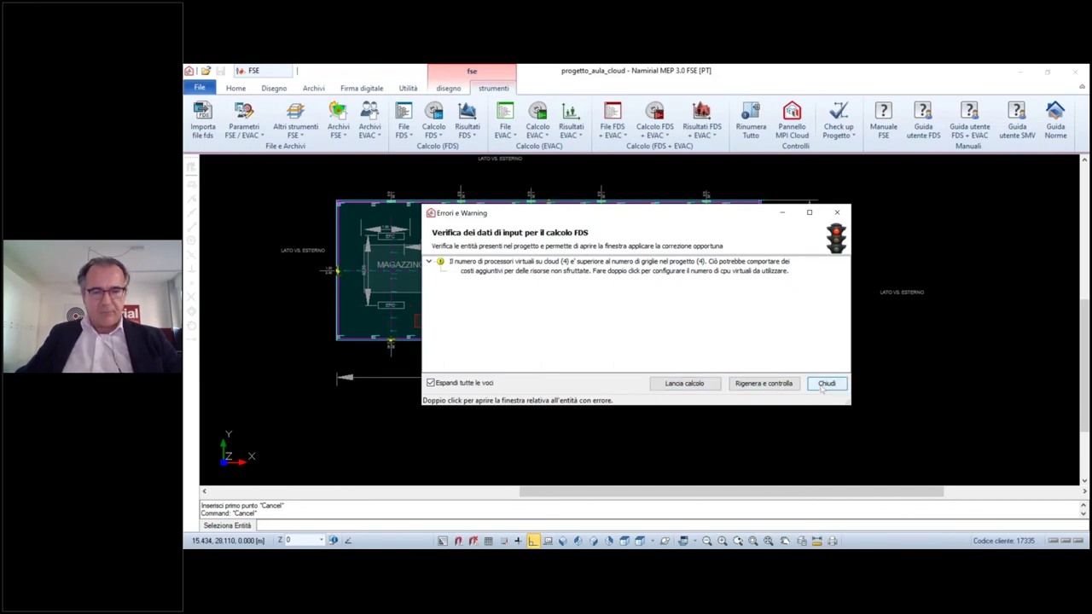
pyautogui.click(824, 386)
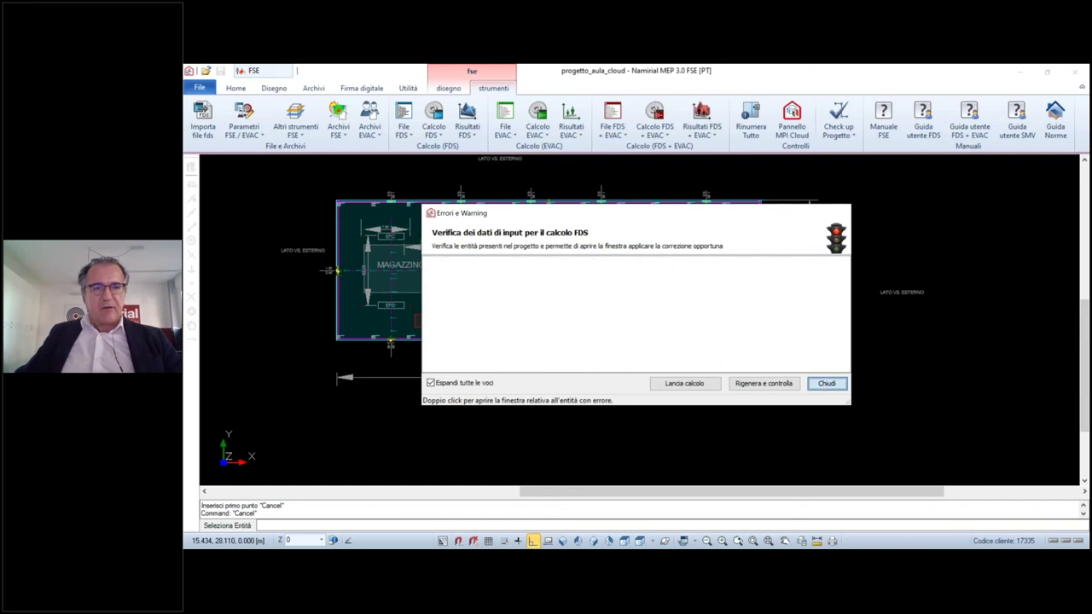
# Delete the three FDS sub-grids of Griglia 01 in the grid manager, keeping the EVAC grid Griglia 01 01
pyautogui.click(448, 88)
pyautogui.click(238, 119)
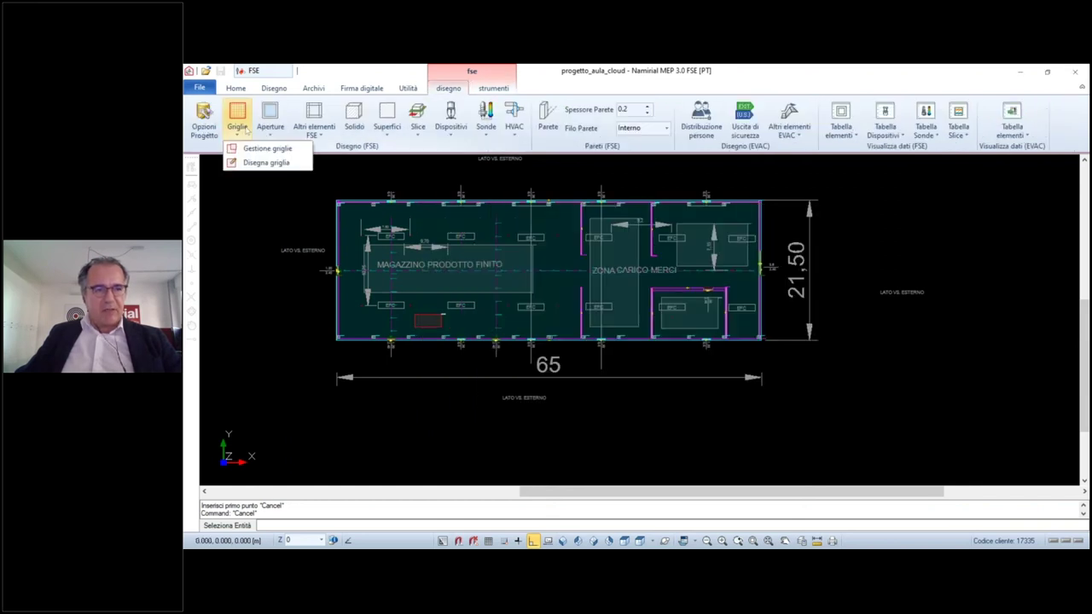
pyautogui.click(261, 149)
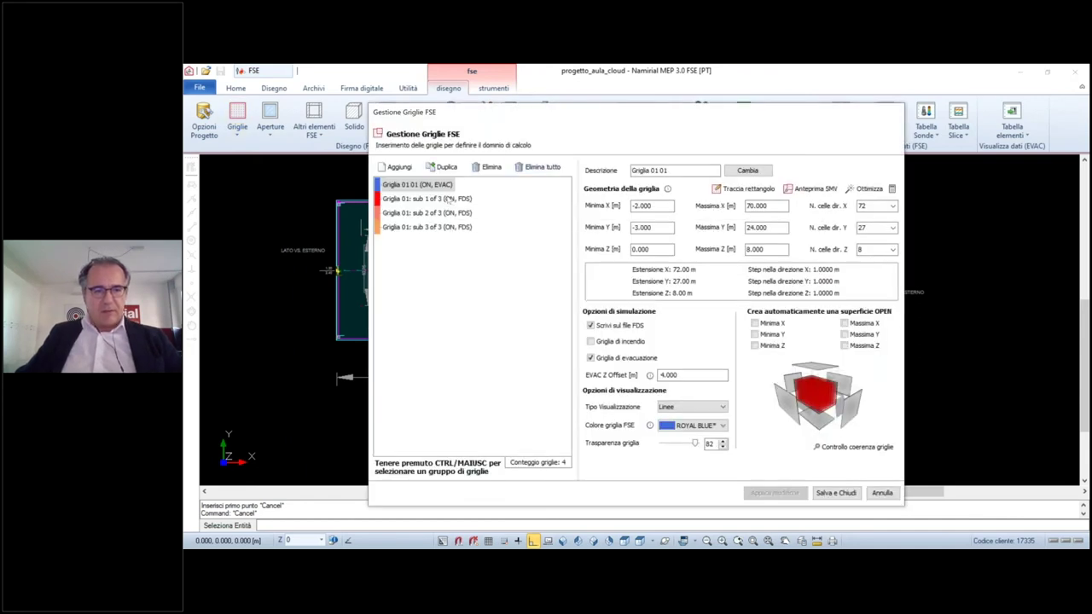
pyautogui.click(450, 198)
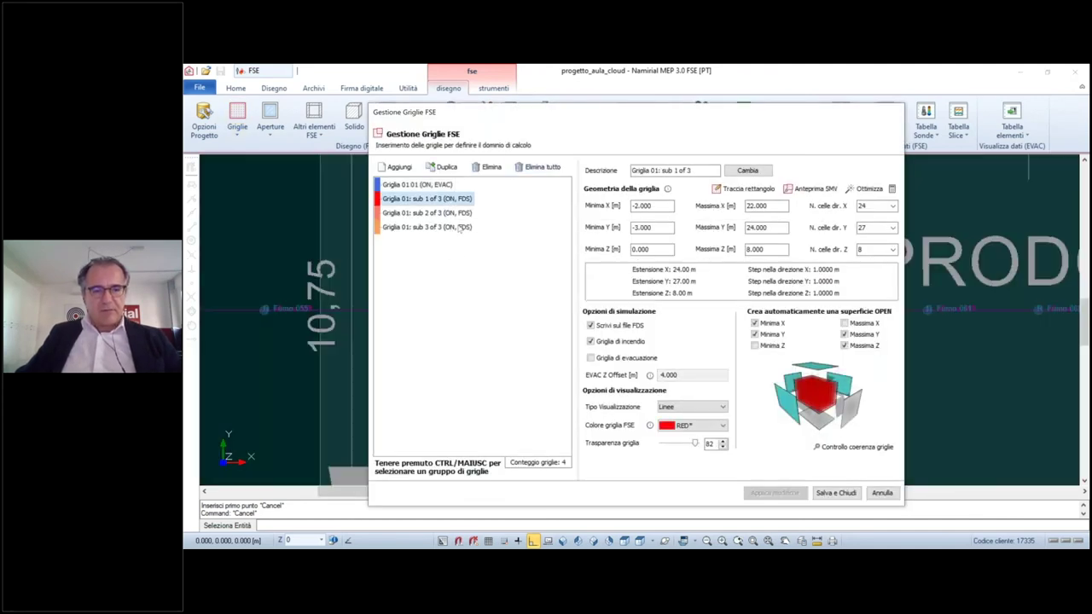
pyautogui.keyDown('shift'); pyautogui.click(455, 227); pyautogui.keyUp('shift')
pyautogui.click(486, 167)
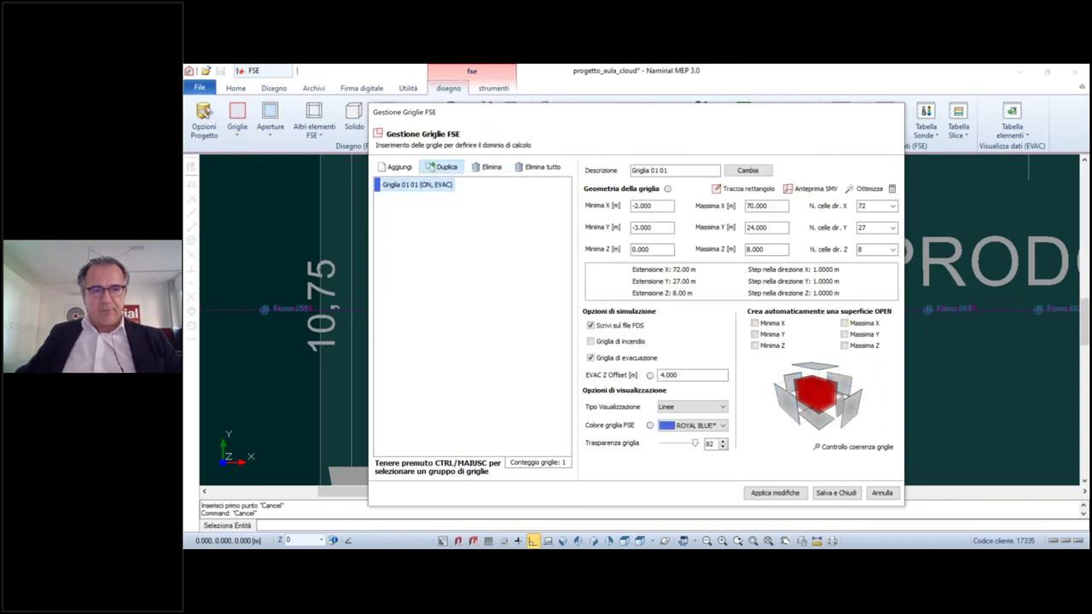
# Duplicate the EVAC grid and split the copy into 3 grids in X with a 1.00 m step
pyautogui.click(433, 167)
pyautogui.click(862, 190)
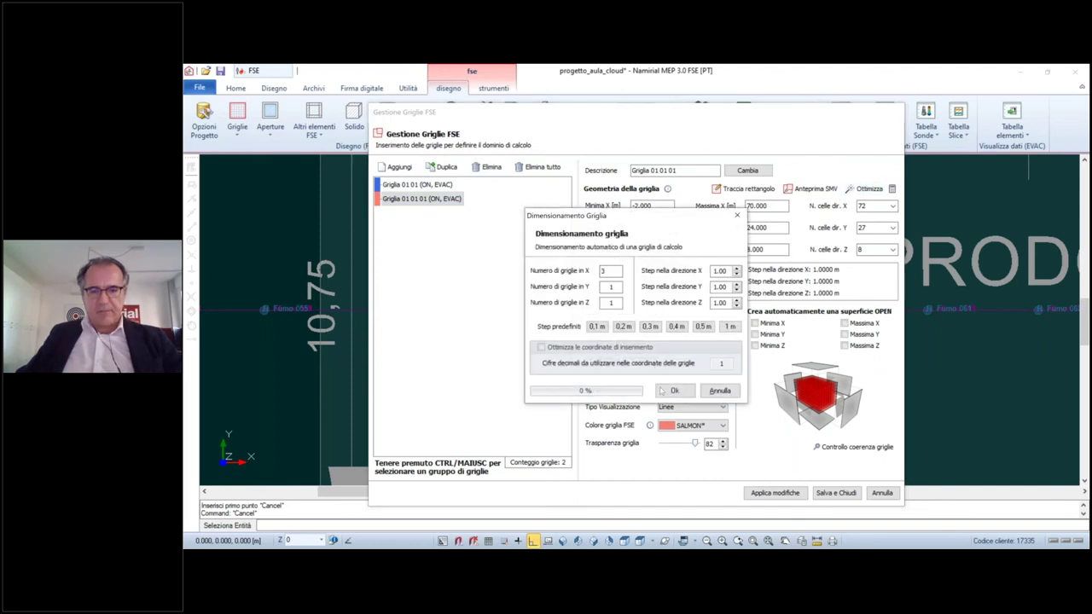
pyautogui.click(674, 389)
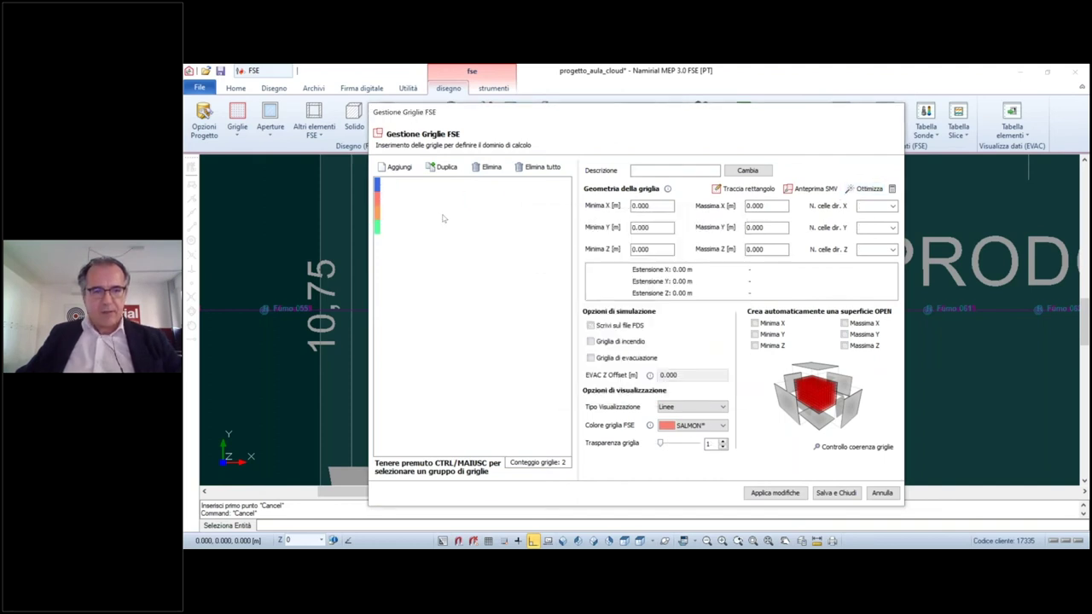
# Set the three new sub-grids as fire grids instead of evacuation grids and save the grid setup
pyautogui.keyDown('shift'); pyautogui.click(476, 227); pyautogui.keyUp('shift')
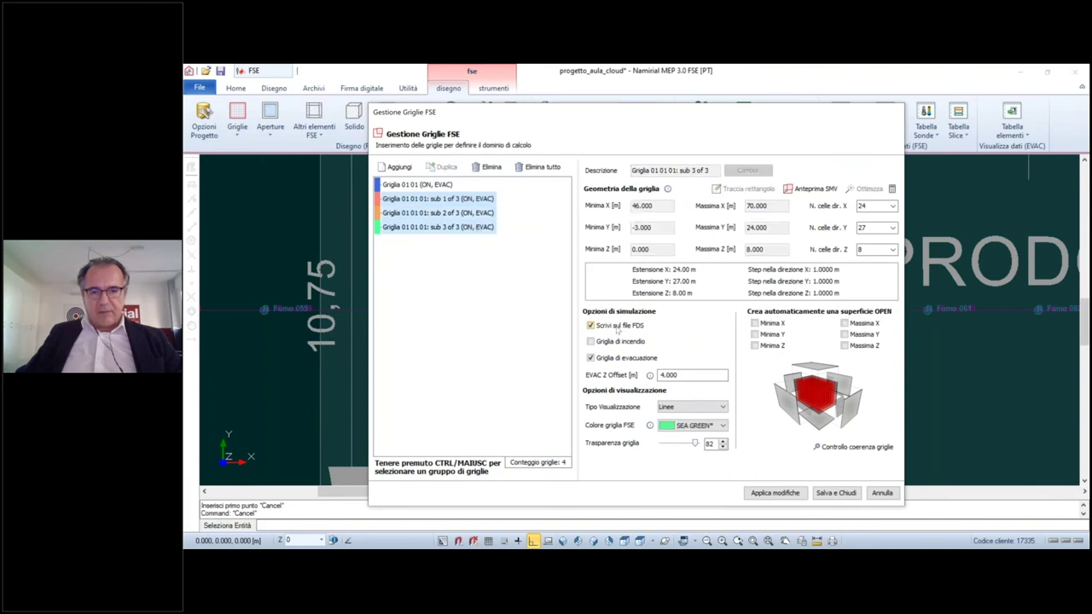
pyautogui.click(618, 341)
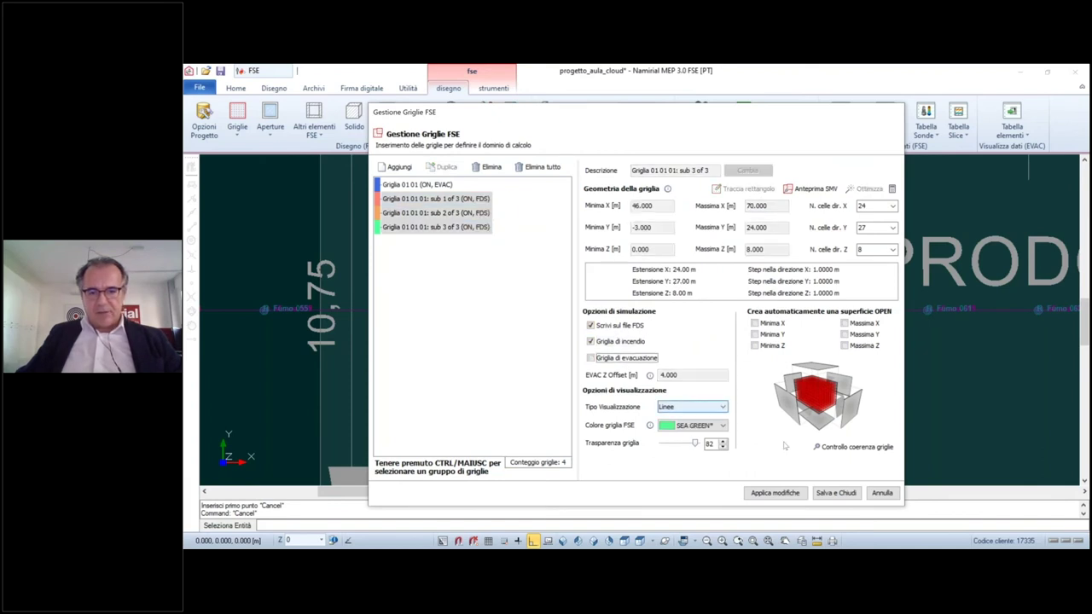
pyautogui.click(836, 493)
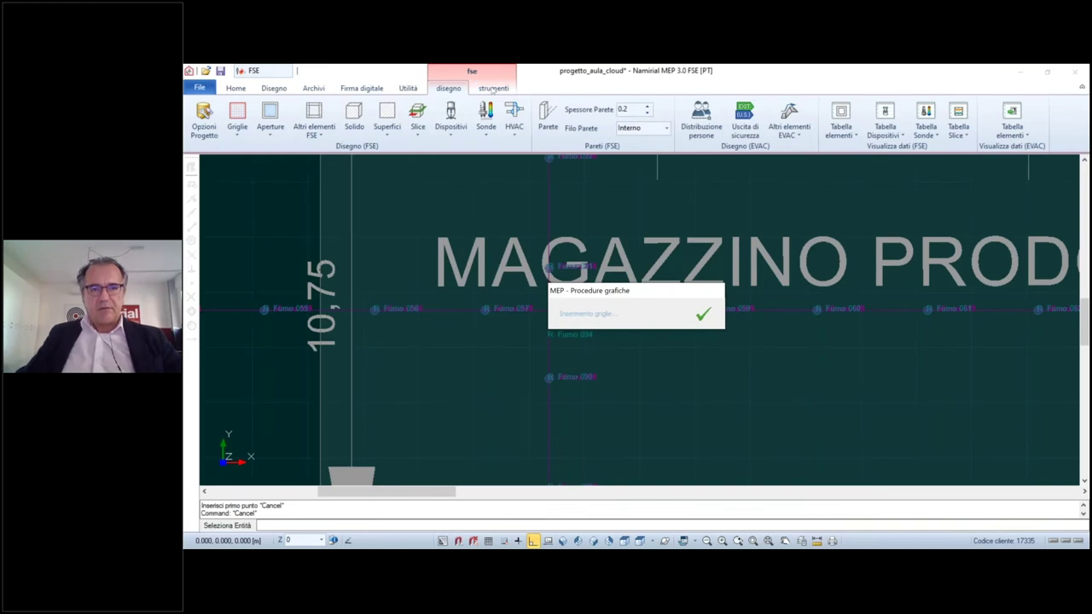
# Launch the FDS calculation on MPI Cloud, proceeding past the input check warning
pyautogui.click(493, 88)
pyautogui.click(433, 119)
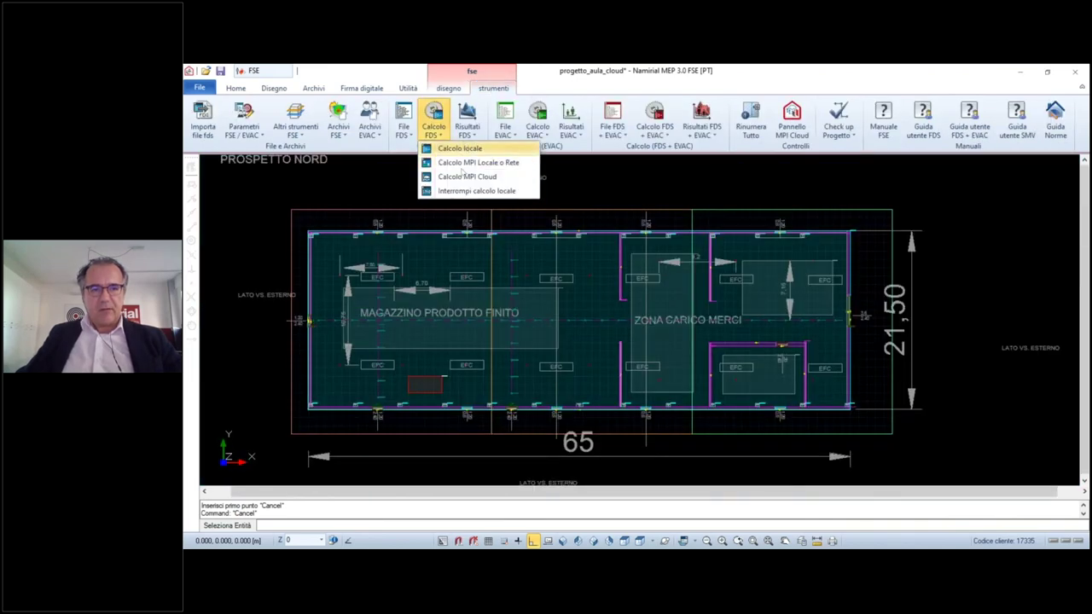
pyautogui.click(465, 177)
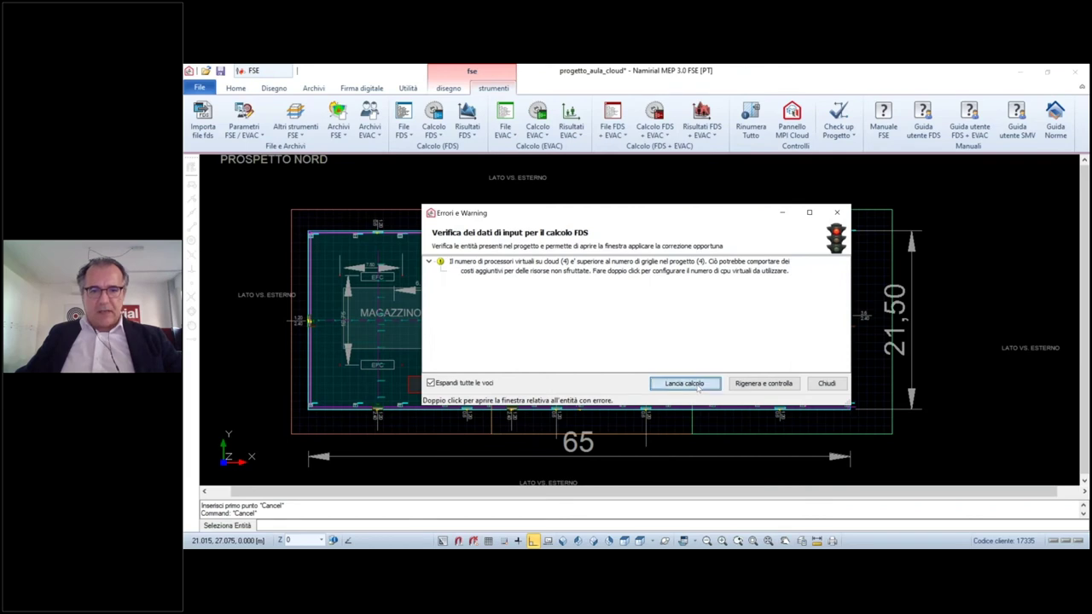
pyautogui.click(696, 385)
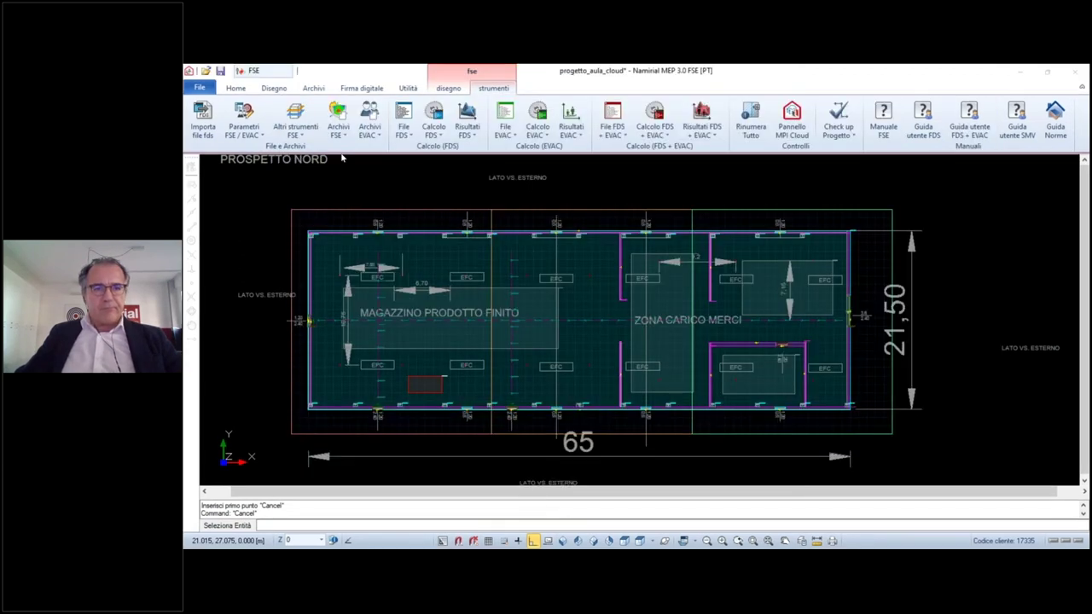
# In the grid manager, exclude the EVAC grid Griglia 01 01 from being written to the FDS file
pyautogui.click(449, 88)
pyautogui.click(237, 126)
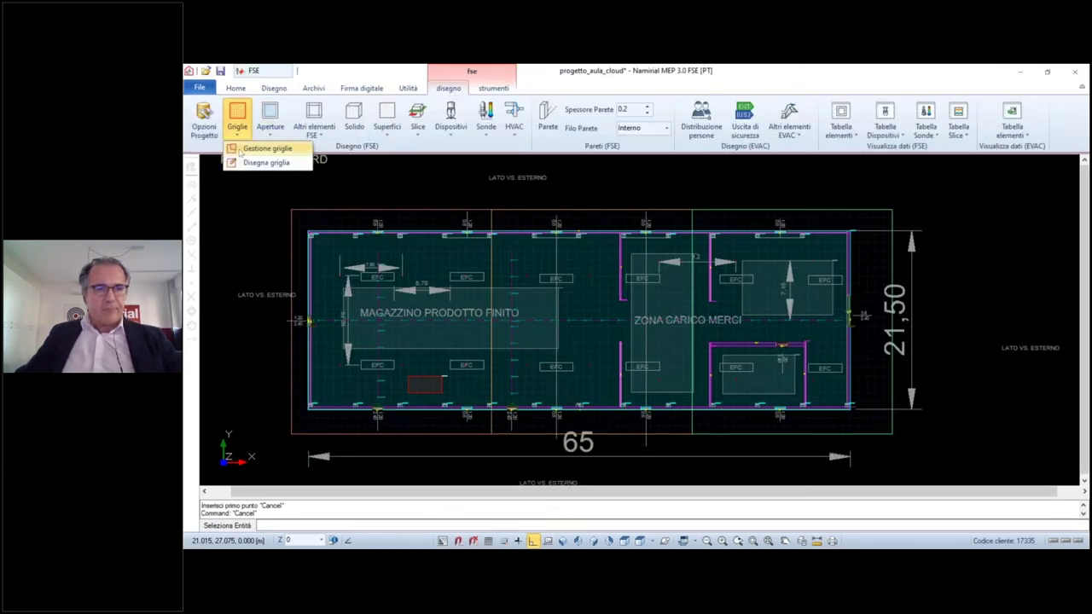
pyautogui.click(389, 240)
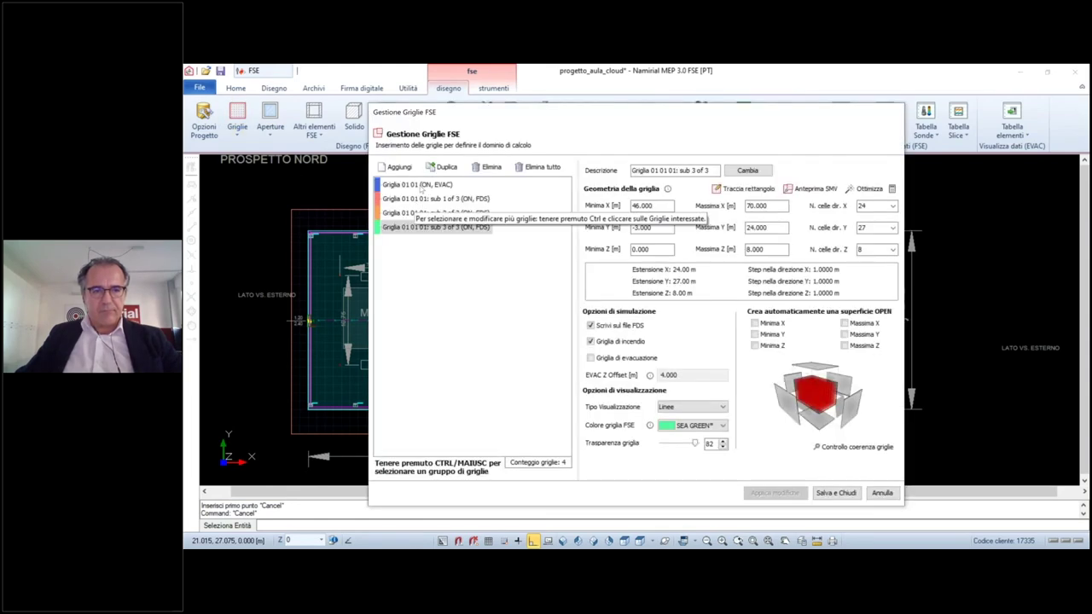
pyautogui.click(420, 186)
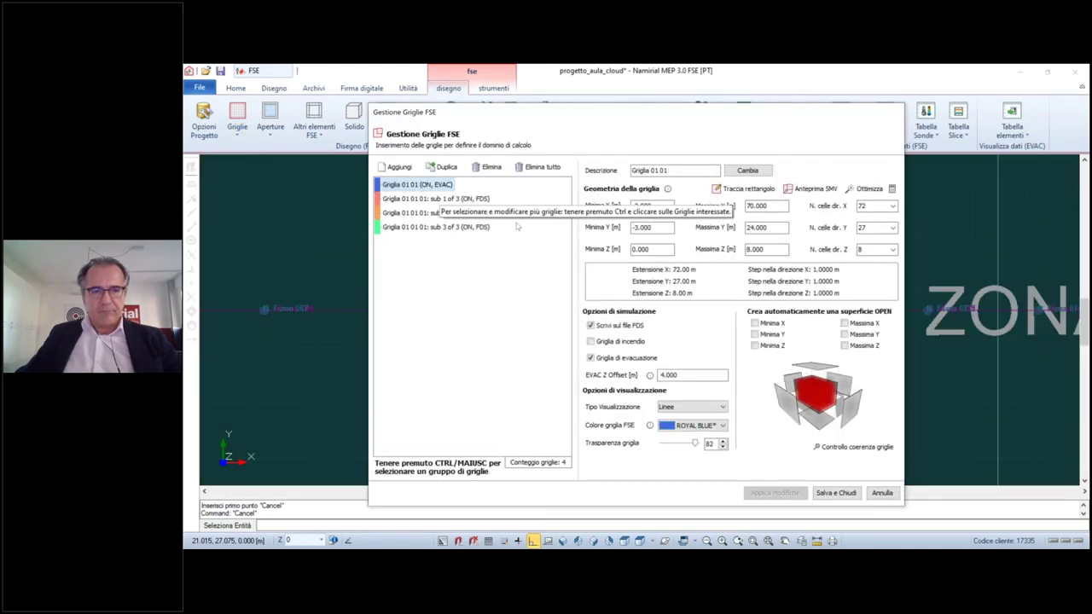
pyautogui.click(632, 326)
# Split the fire grid sub 3 of 3 into 2 grids in X with a 1.00 m step and save the grids
pyautogui.click(435, 227)
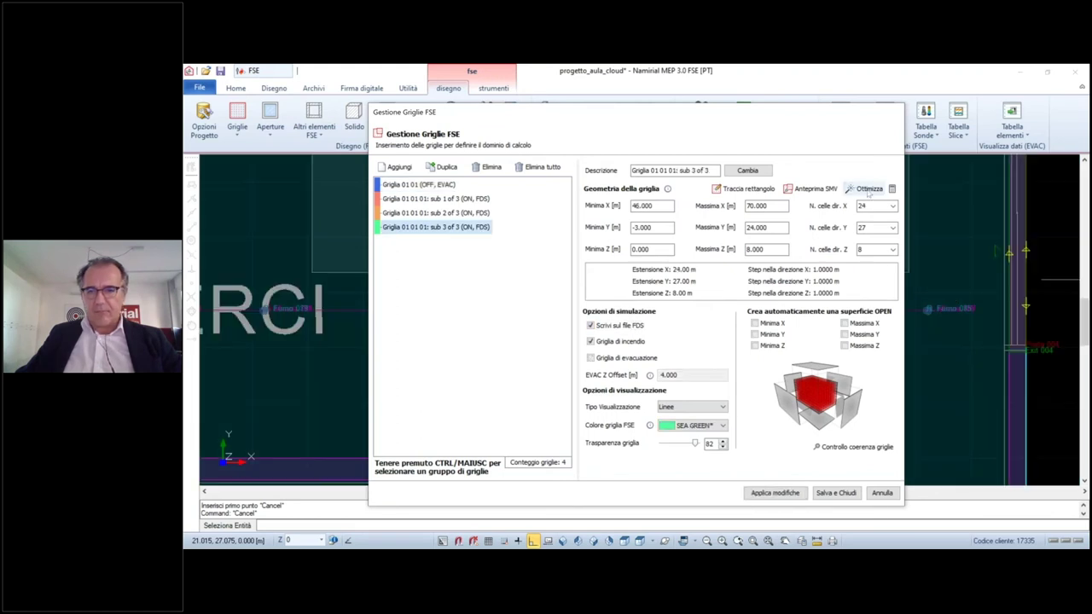
pyautogui.click(868, 191)
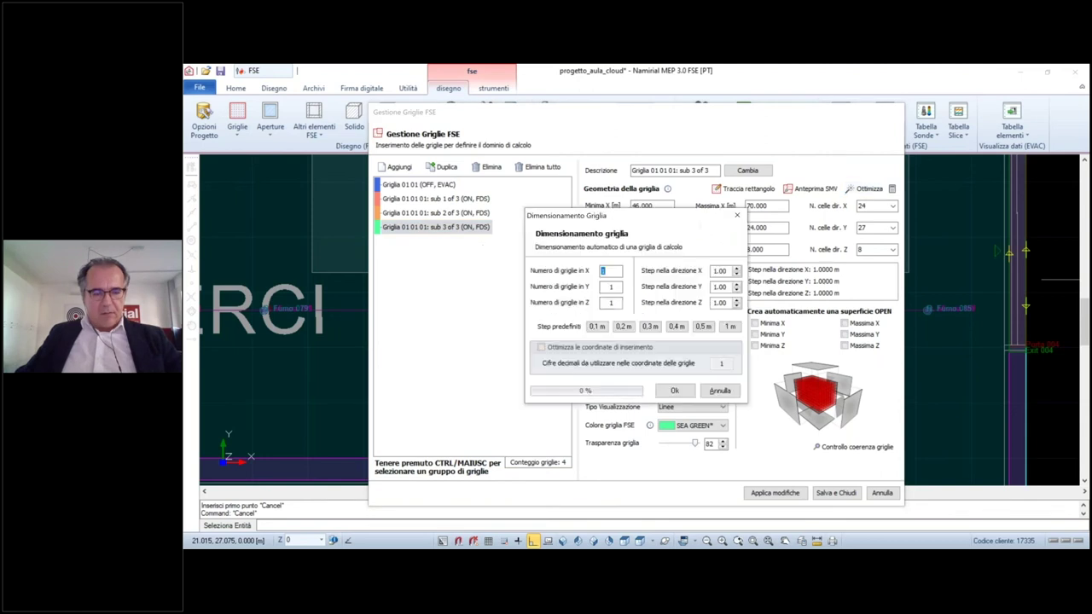
pyautogui.click(688, 394)
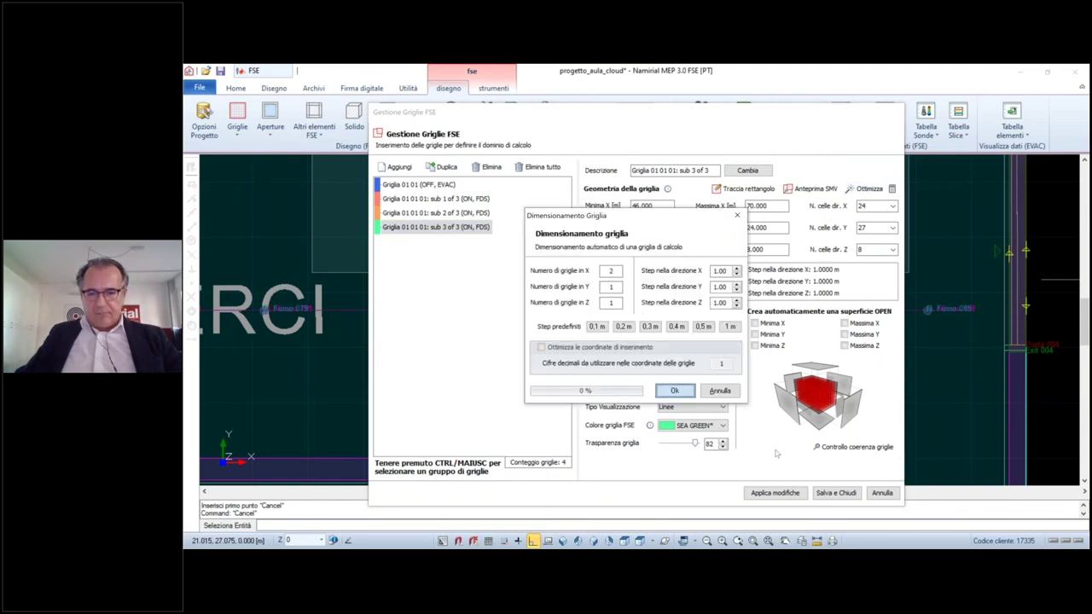
pyautogui.click(827, 499)
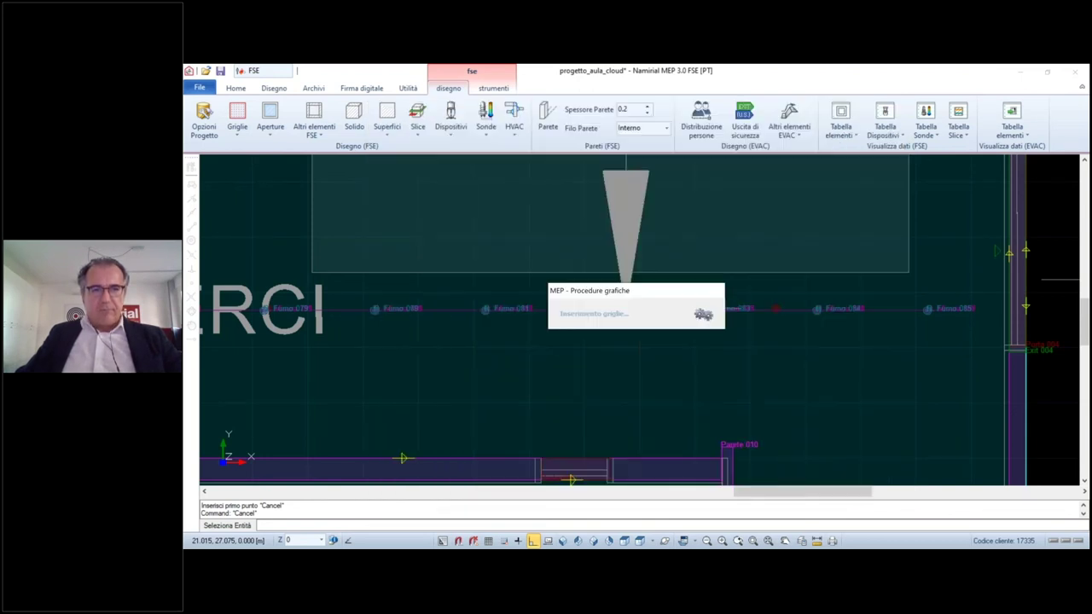
pyautogui.click(493, 88)
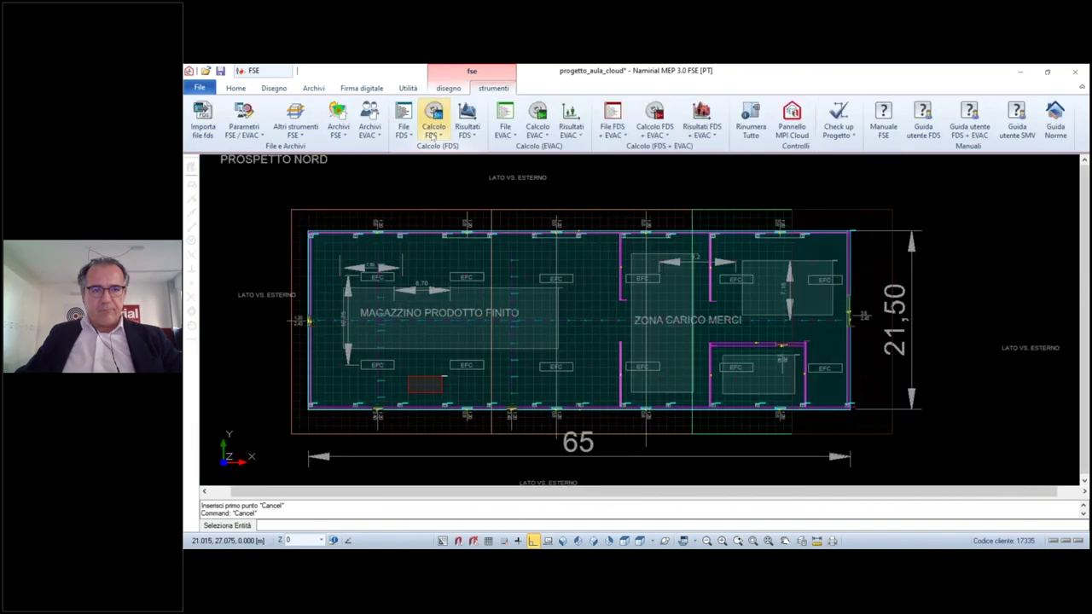
pyautogui.click(434, 119)
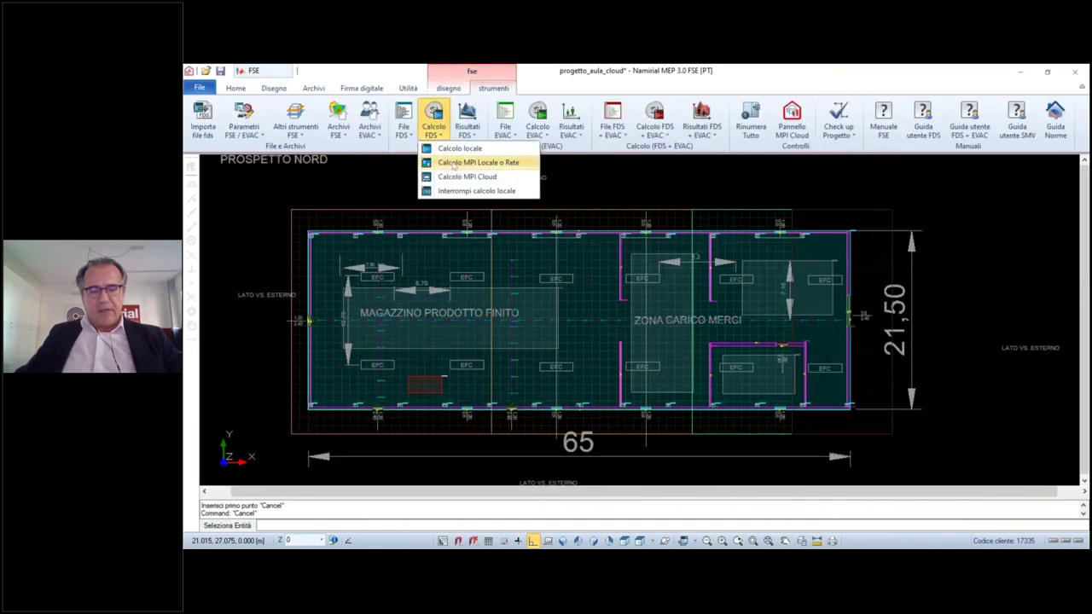
pyautogui.click(476, 163)
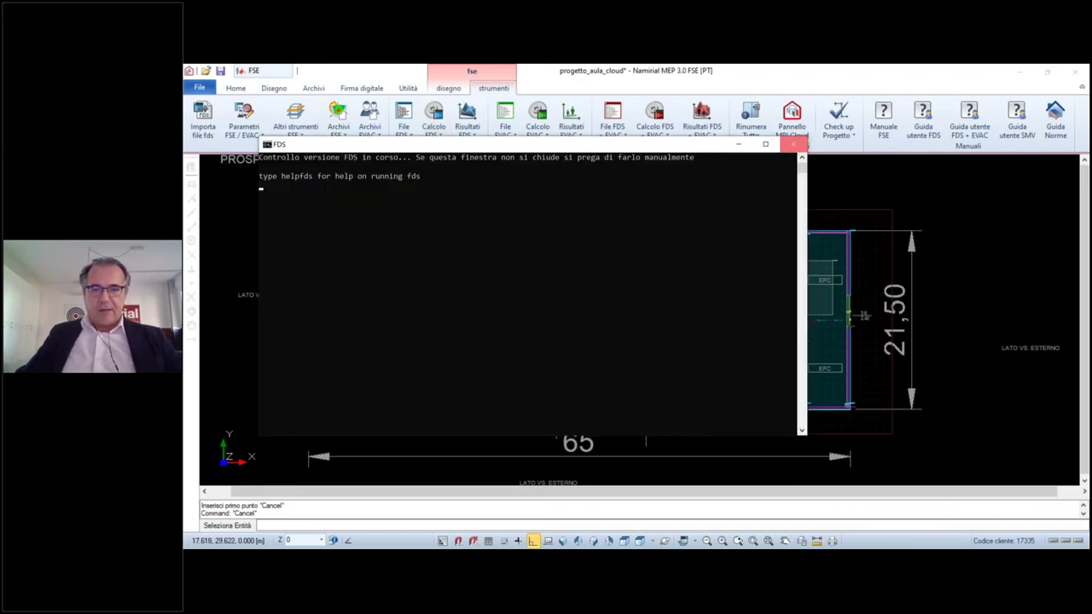
pyautogui.click(793, 145)
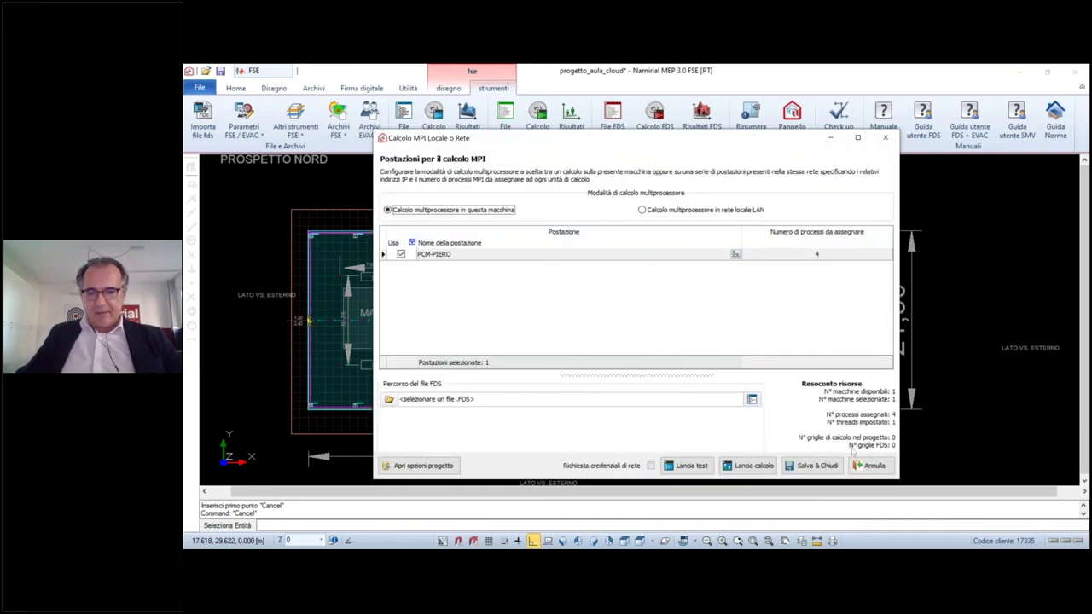
pyautogui.click(858, 465)
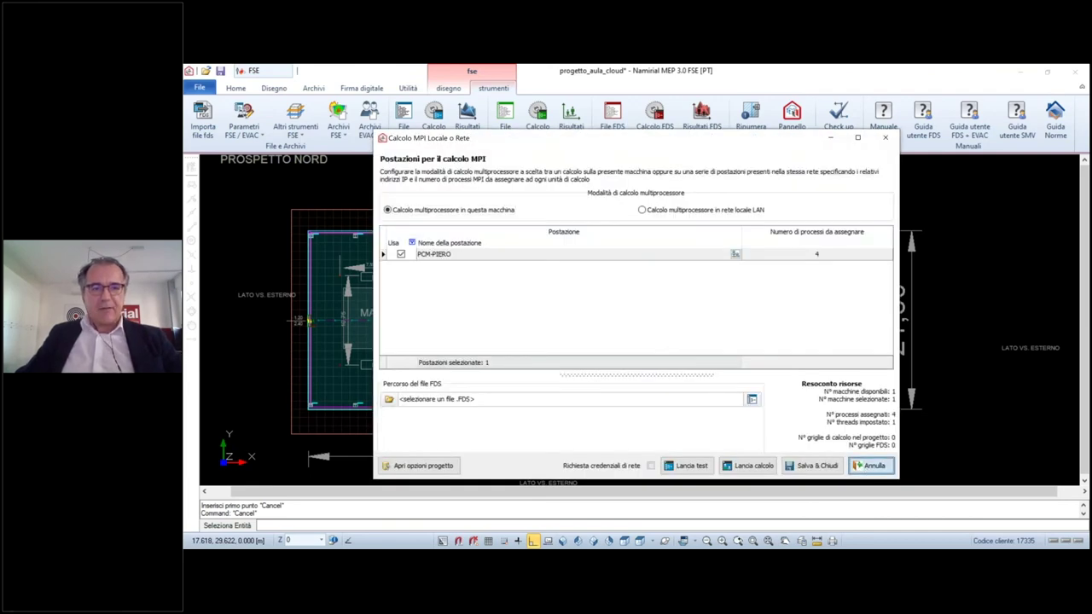
# Start the FDS calculation on MPI Cloud and proceed past the input file analysis to the cloud folder
pyautogui.click(433, 127)
pyautogui.click(465, 159)
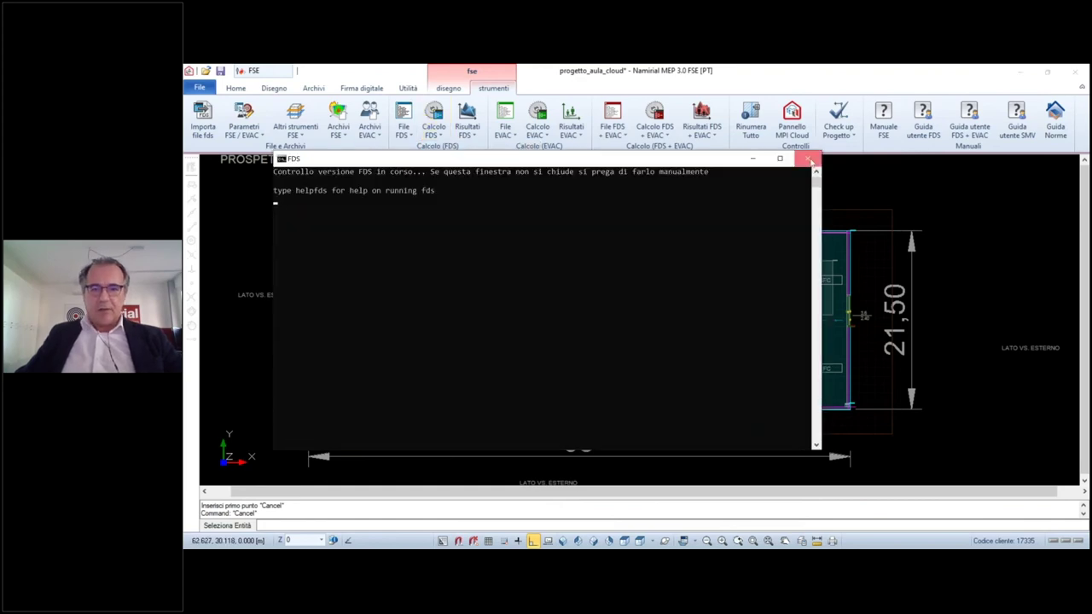
pyautogui.click(810, 159)
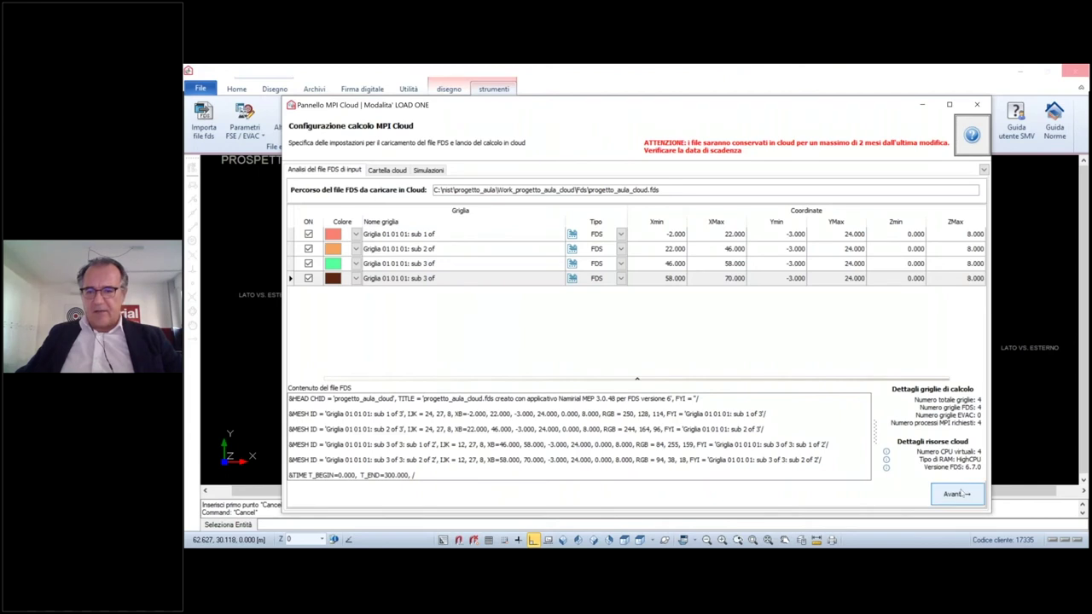
pyautogui.click(955, 494)
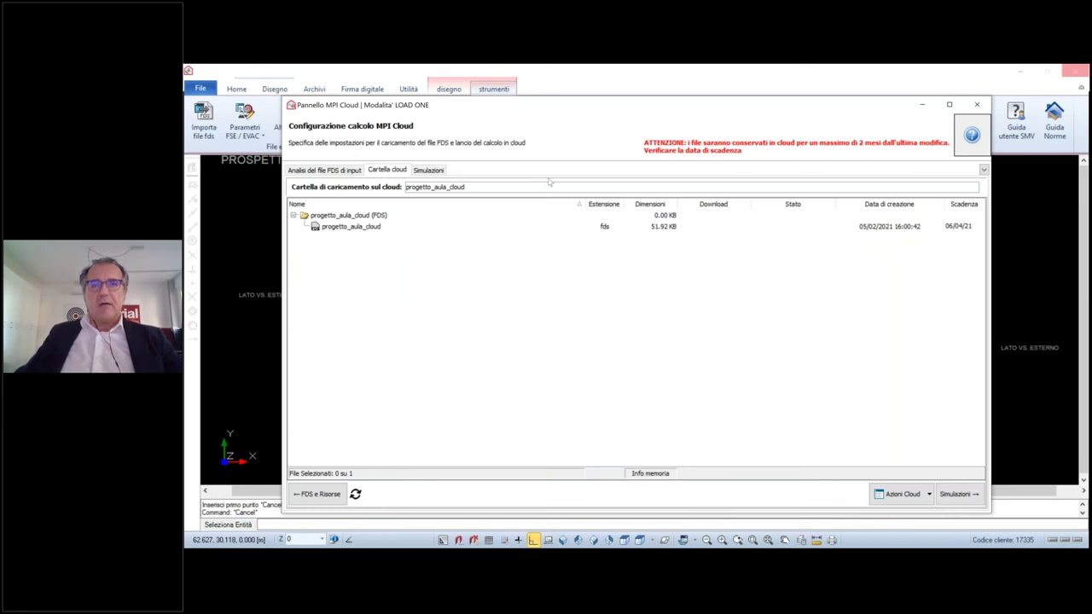
# Try to start a simulation of the uploaded progetto_aula_cloud file, decline the cost confirmation and close the MPI Cloud panel
pyautogui.rightClick(339, 226)
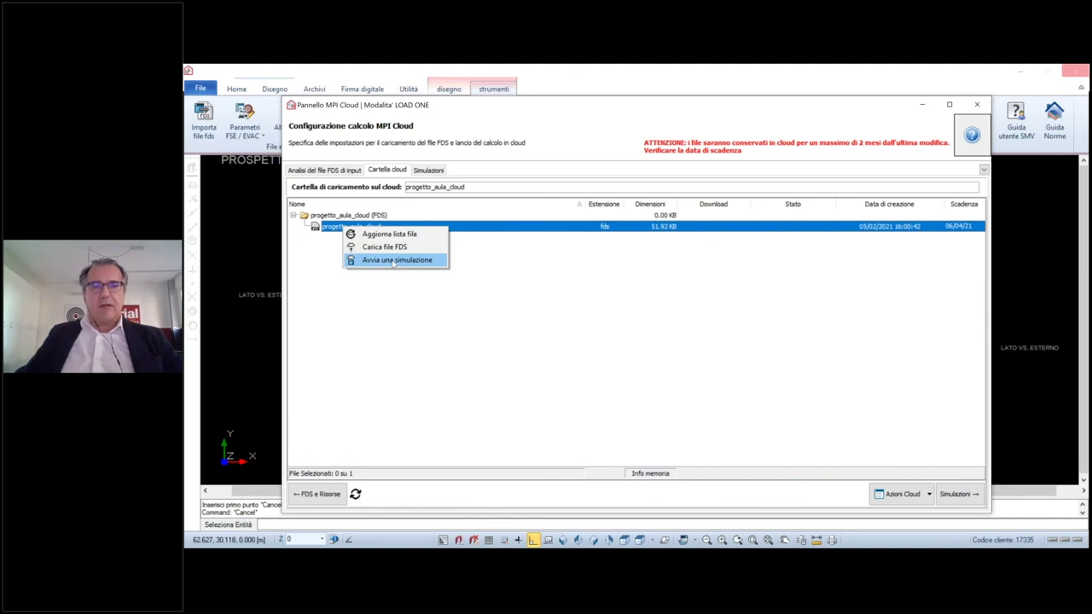
pyautogui.click(393, 260)
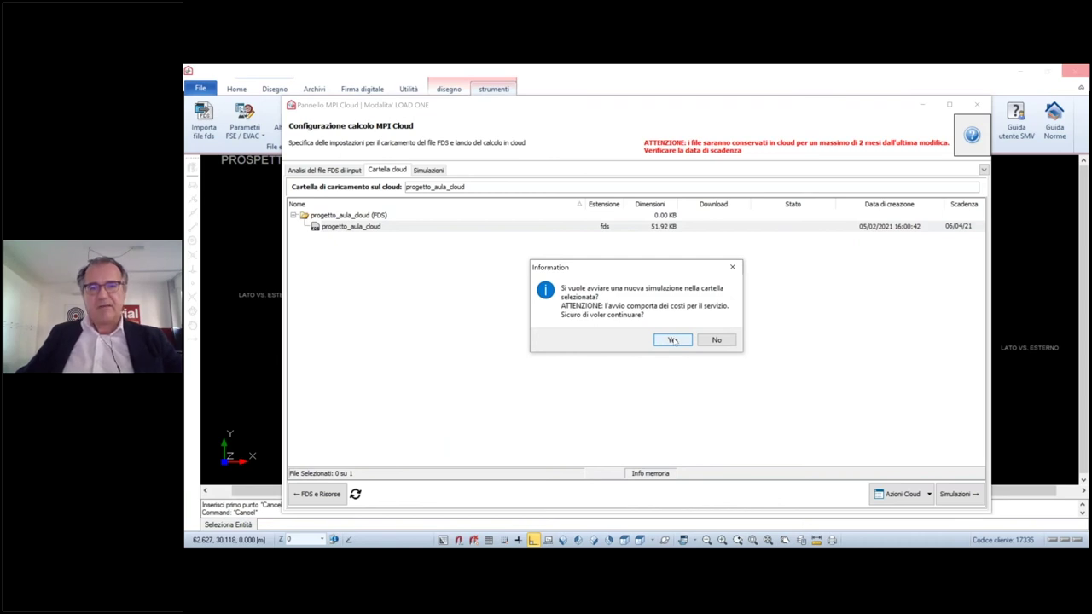
pyautogui.click(717, 341)
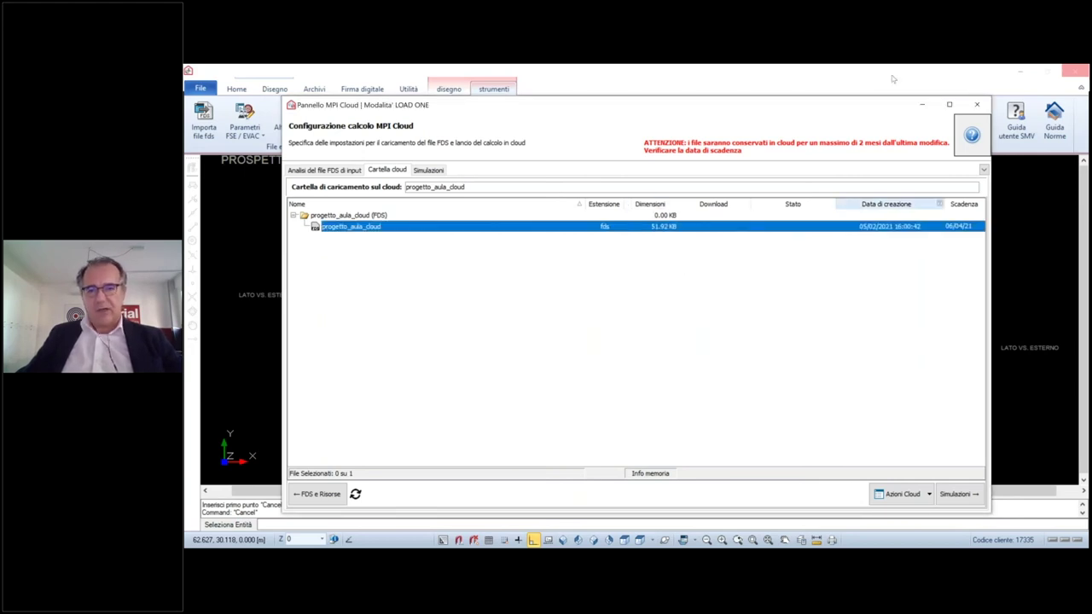
pyautogui.click(977, 104)
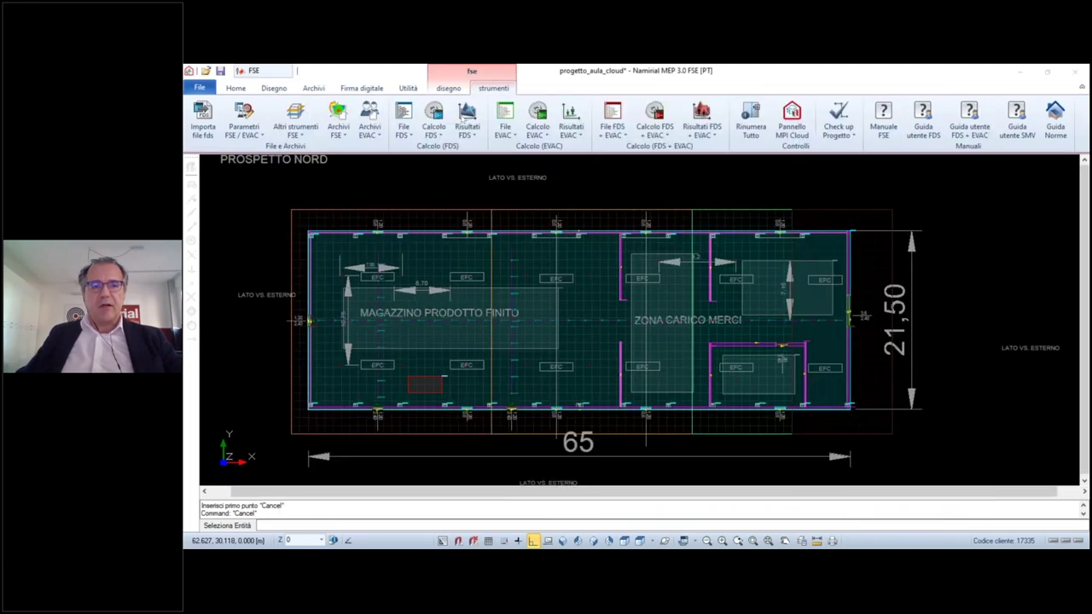
# Open the cloud results download for the FDS calculation and check the project's list of simulations
pyautogui.click(465, 122)
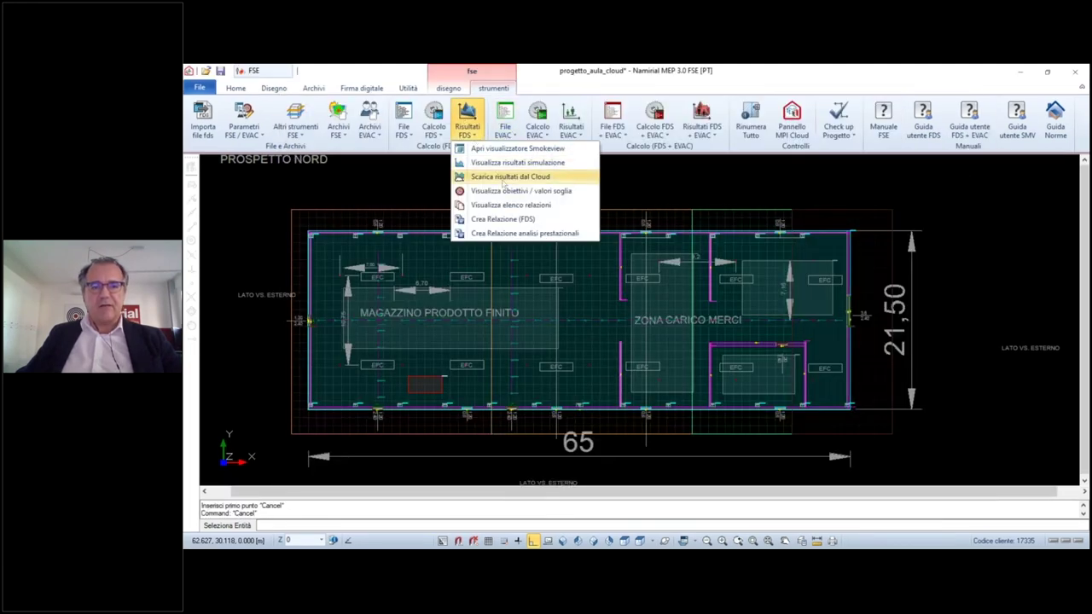
pyautogui.click(504, 176)
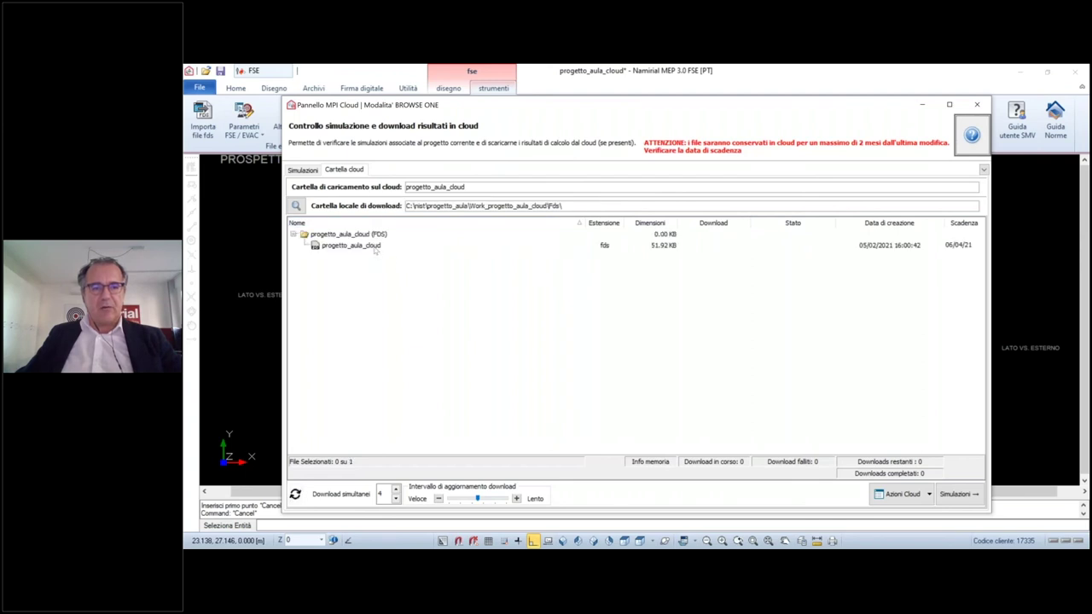
pyautogui.click(376, 248)
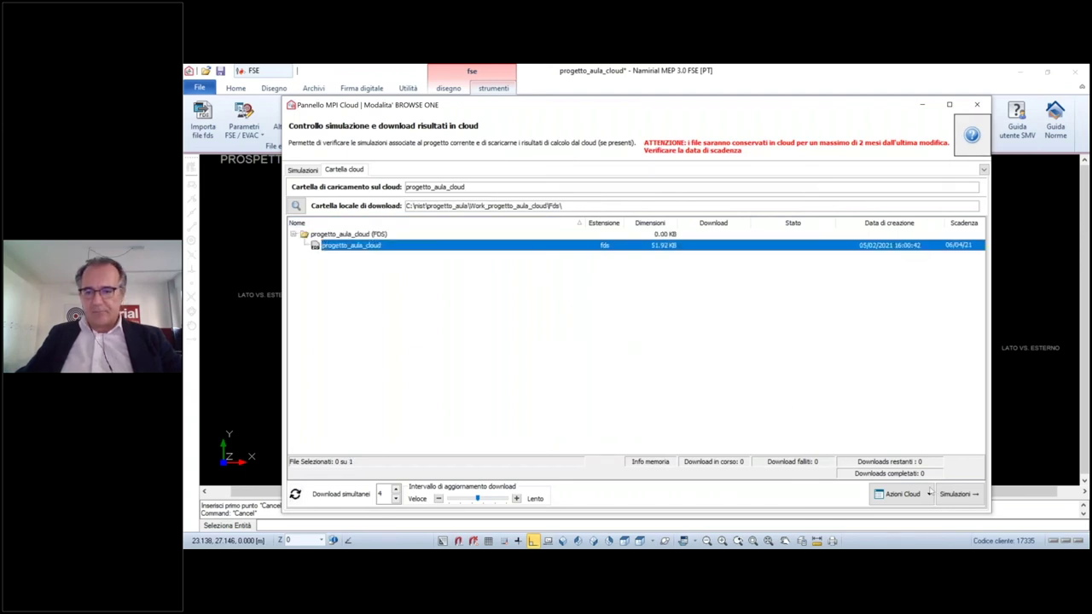
pyautogui.click(955, 495)
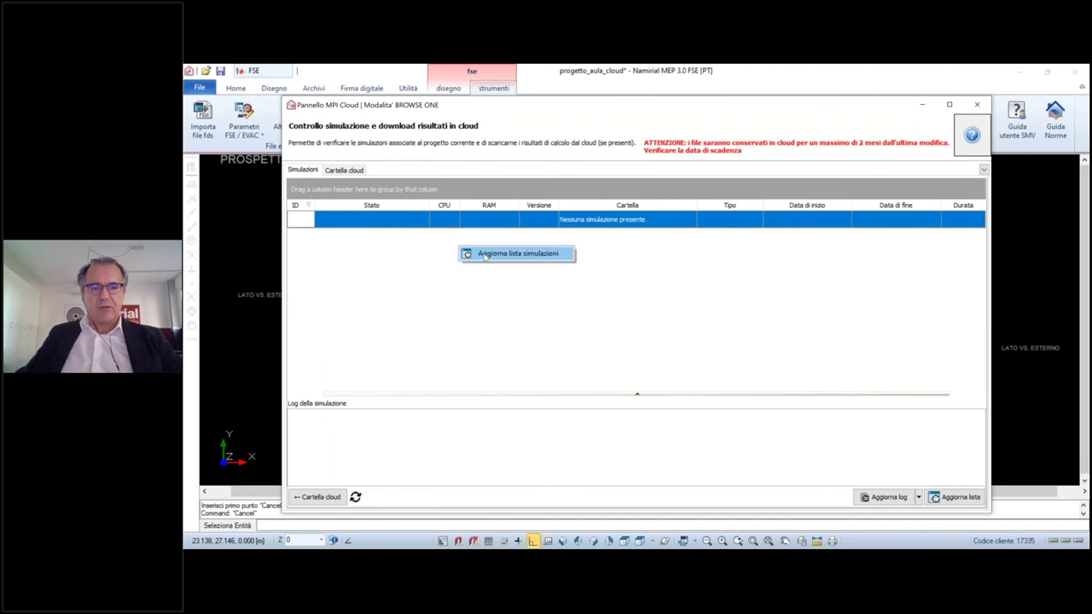
# Return to the cloud folder and refresh the file list for progetto_aula_cloud
pyautogui.click(344, 170)
pyautogui.click(381, 246)
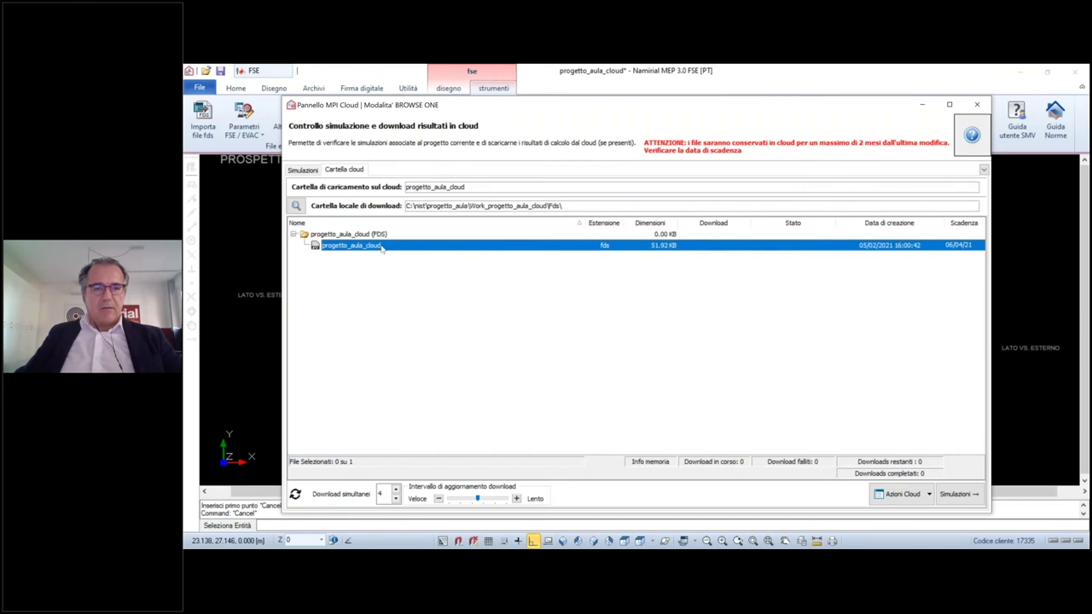
pyautogui.rightClick(382, 248)
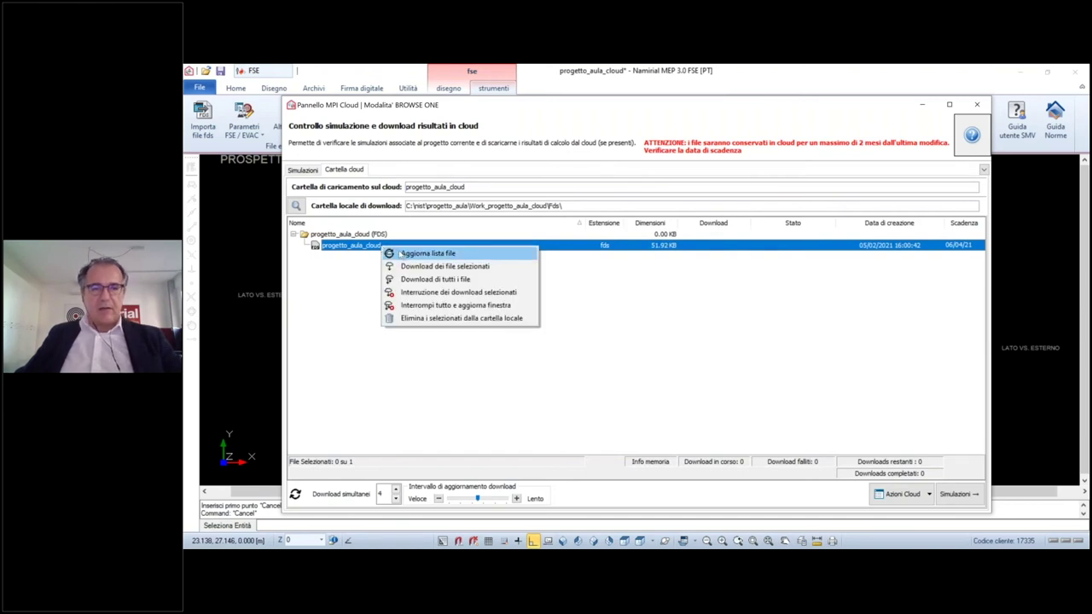
pyautogui.click(431, 255)
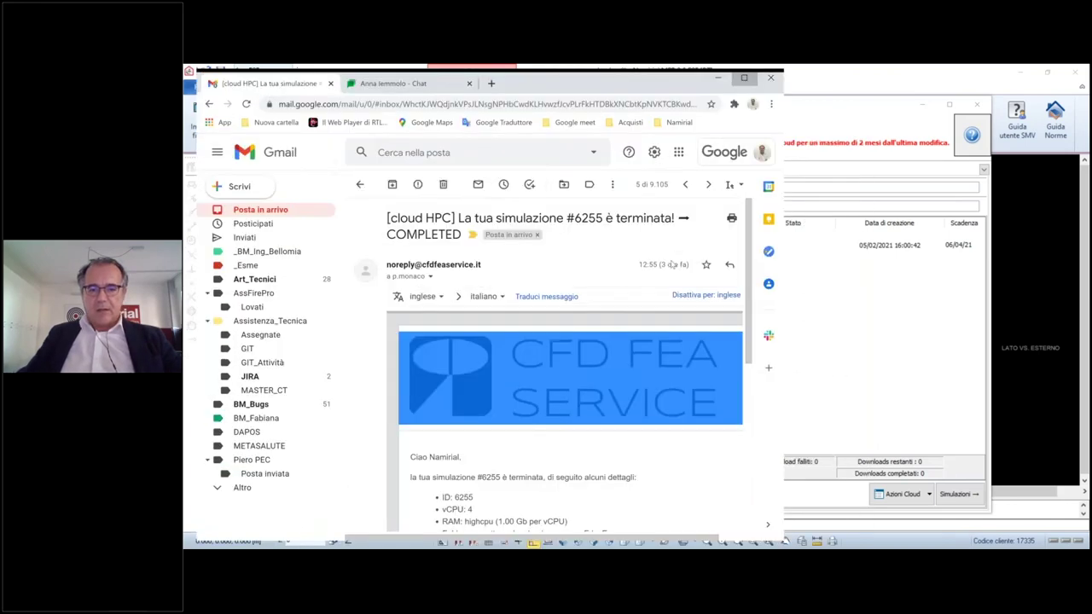
# Read the simulation details in the cloud HPC completion e-mail in Gmail, then minimize the browser
pyautogui.scroll(-3, 699, 349)
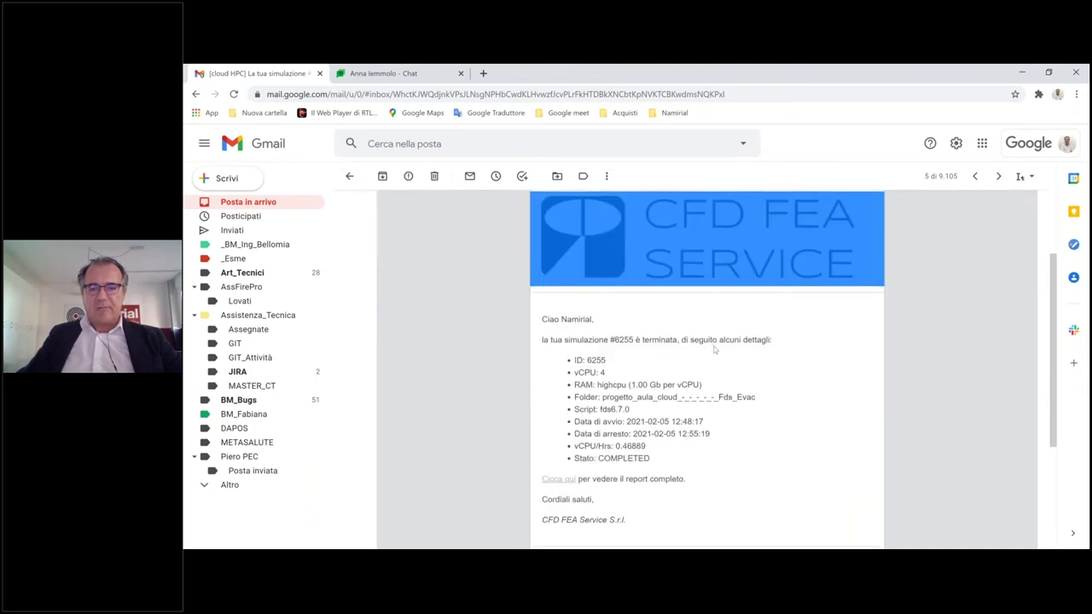
pyautogui.scroll(-2, 715, 349)
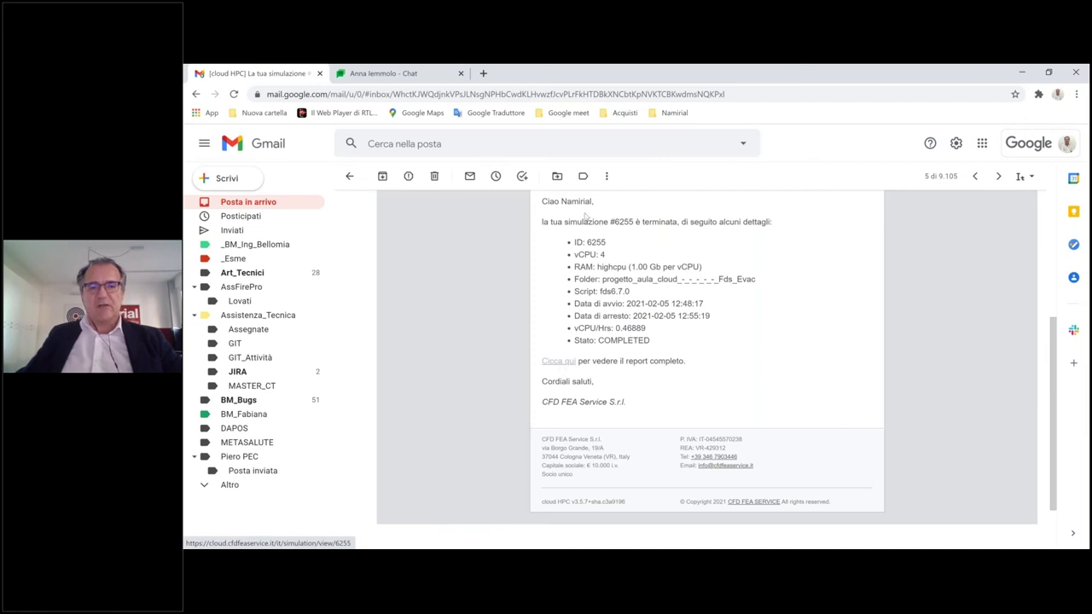
pyautogui.click(1021, 72)
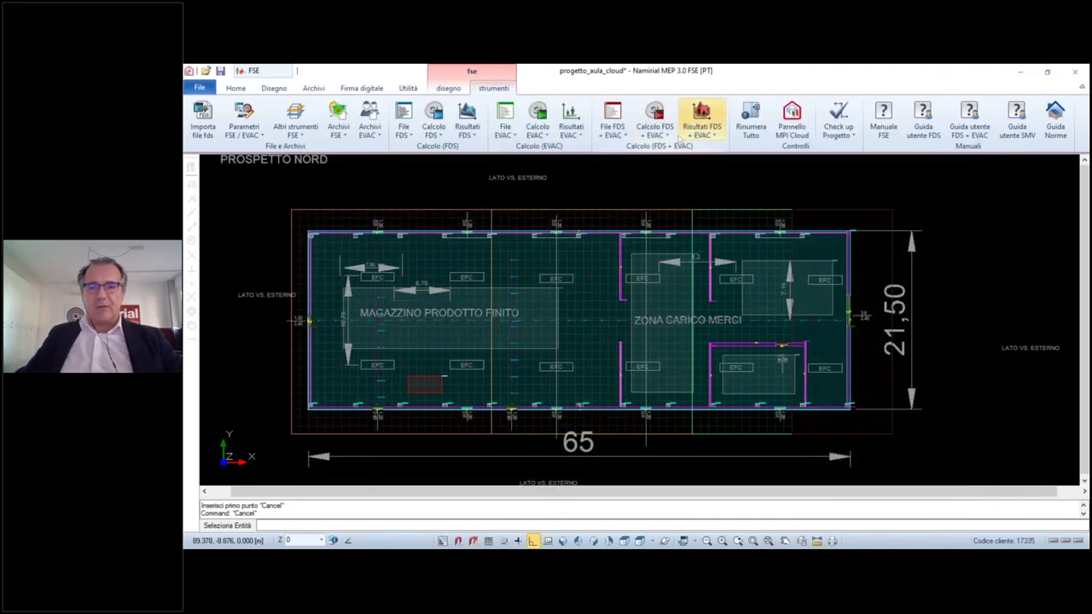
# Try to open the local or network MPI calculation for FDS + EVAC and dismiss the input data check
pyautogui.click(655, 126)
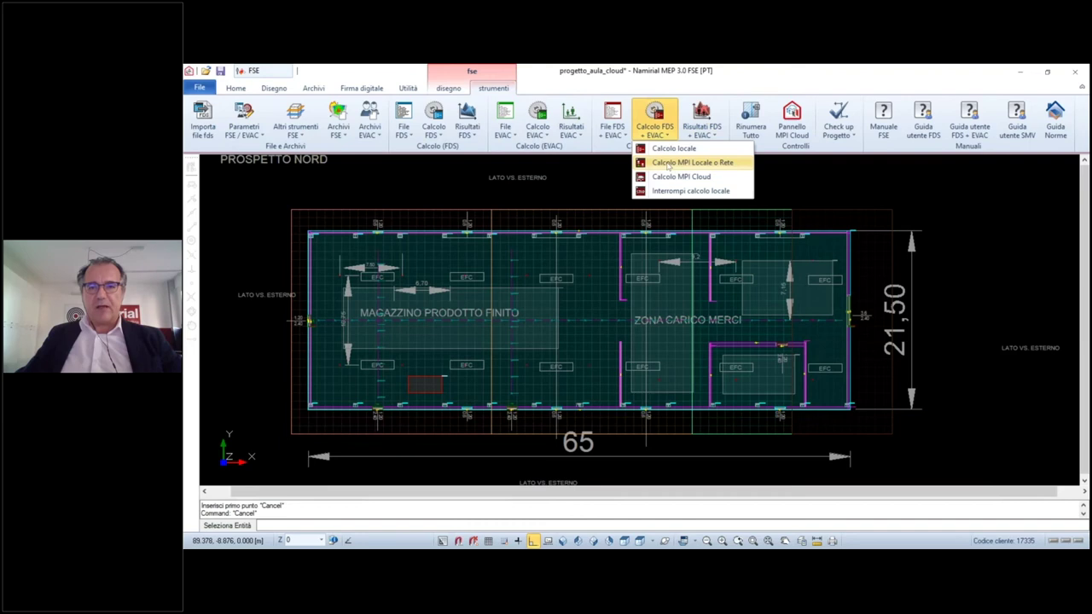
pyautogui.click(669, 164)
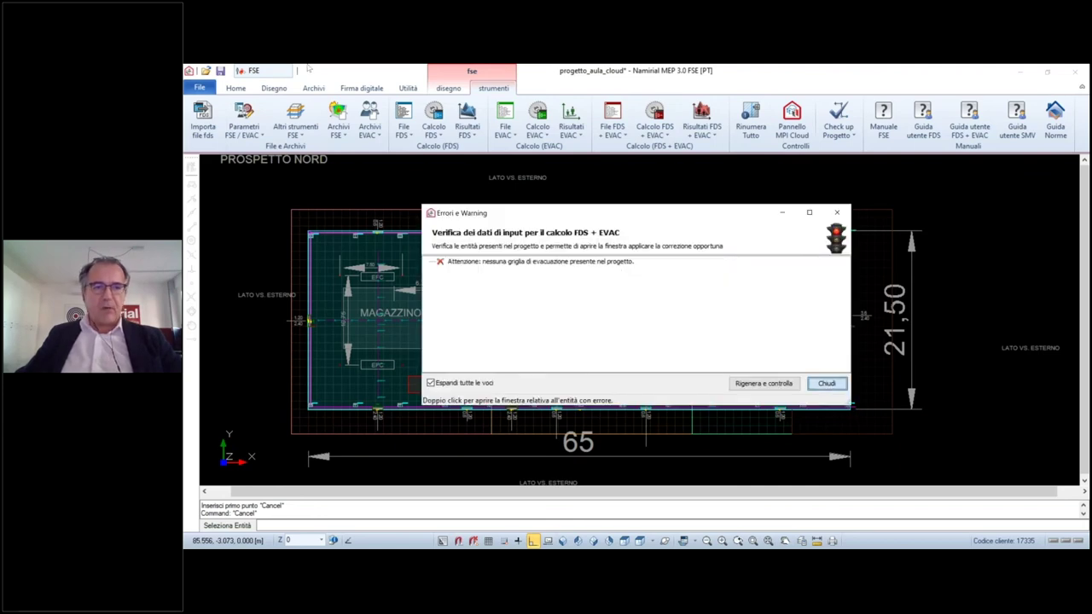
pyautogui.click(827, 384)
pyautogui.click(245, 128)
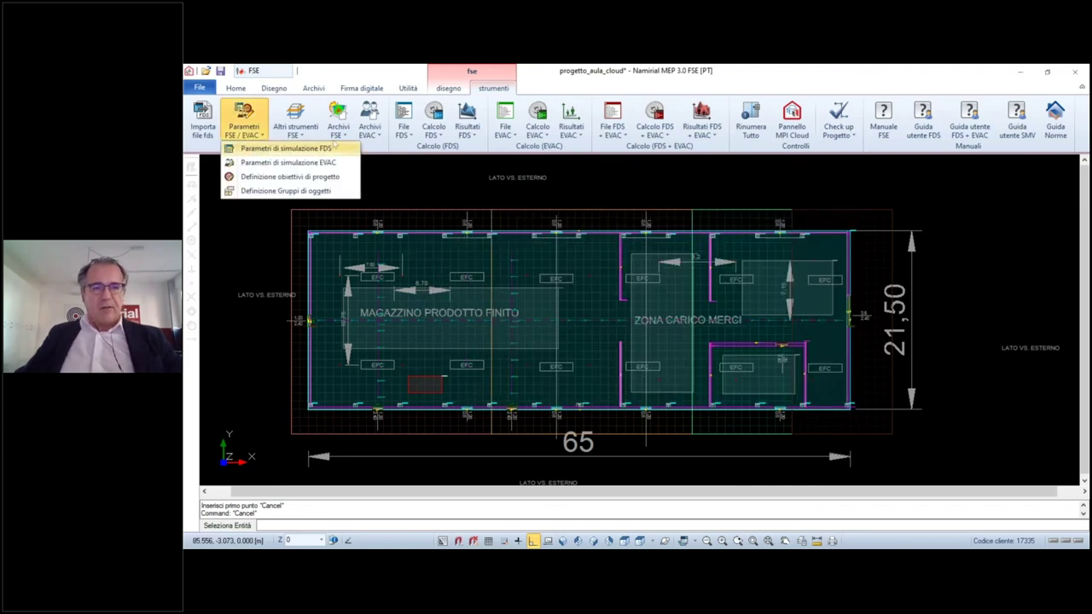
# Open the local or network MPI calculation for FDS and set it to multiprocessor calculation over the local LAN
pyautogui.click(437, 134)
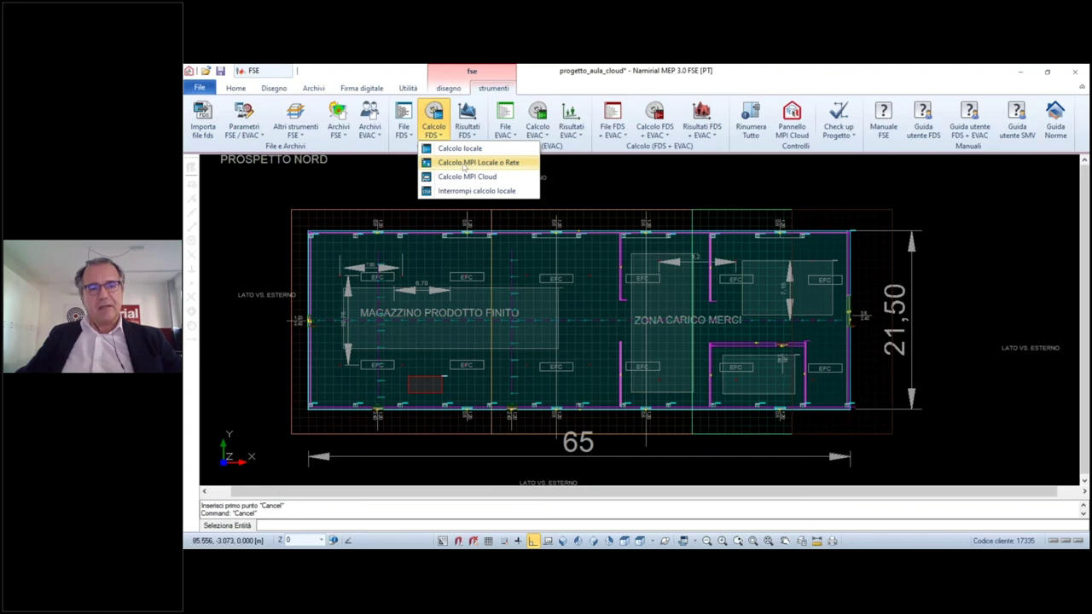
pyautogui.click(464, 167)
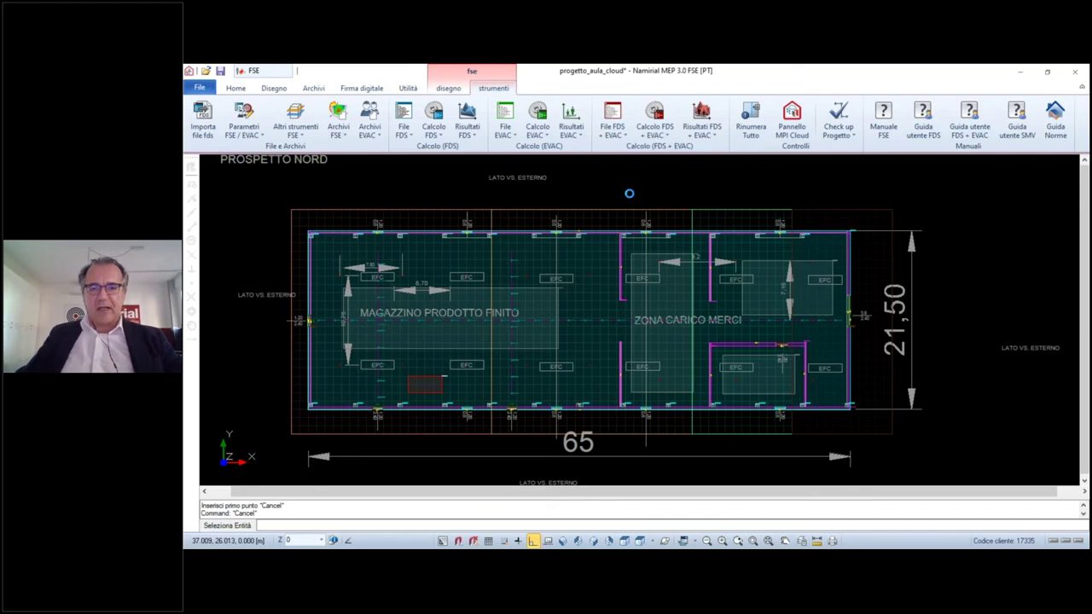
pyautogui.click(677, 211)
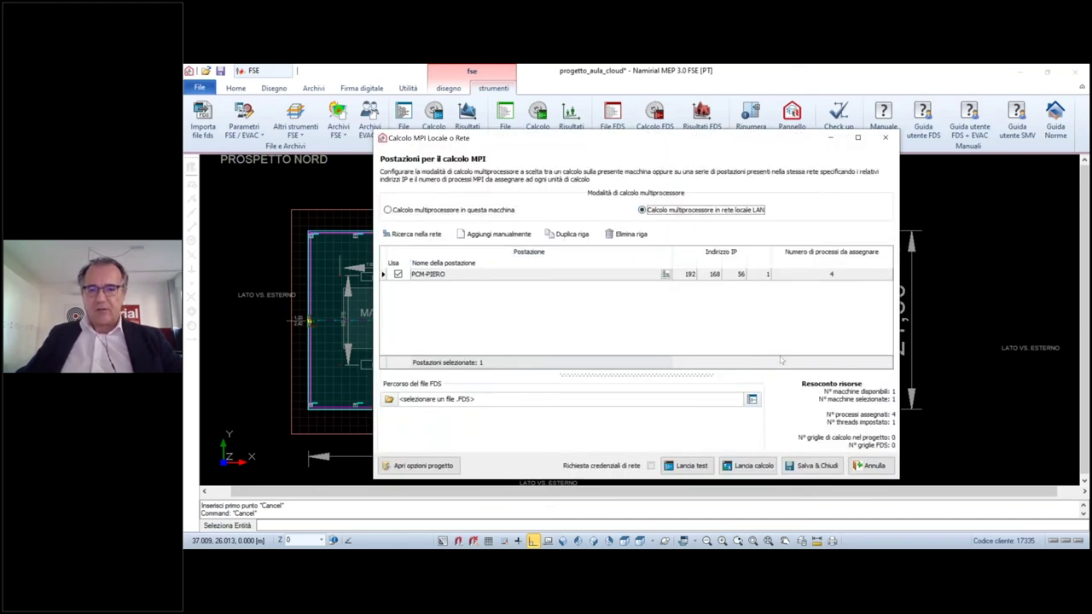
# Launch the LAN MPI calculation for progetto_aula_cloud.fds with 4 processes on the listed workstation and close the calculation setup
pyautogui.click(746, 467)
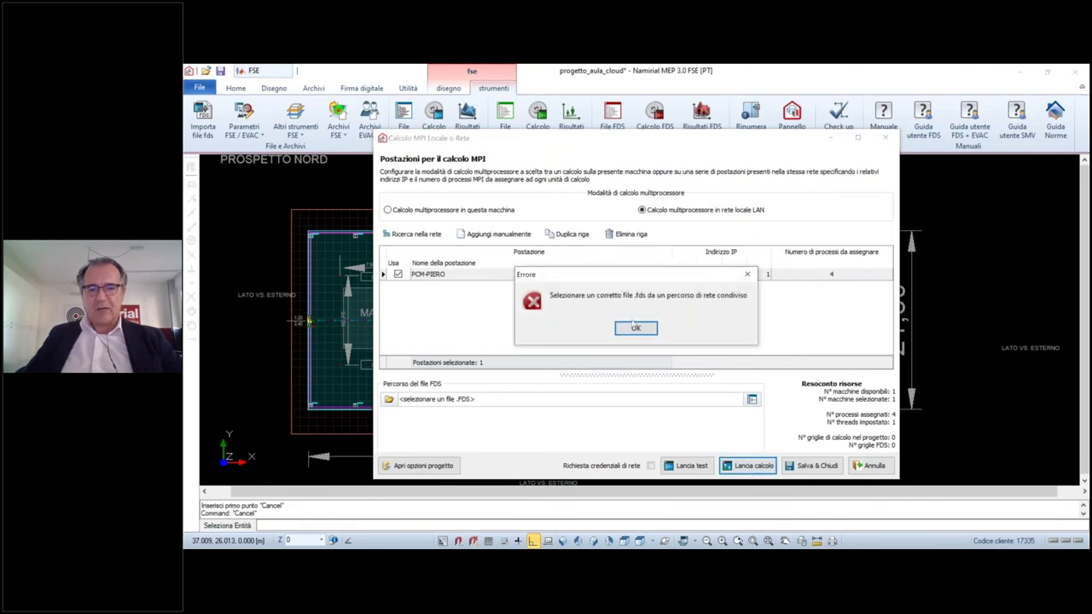
pyautogui.click(636, 329)
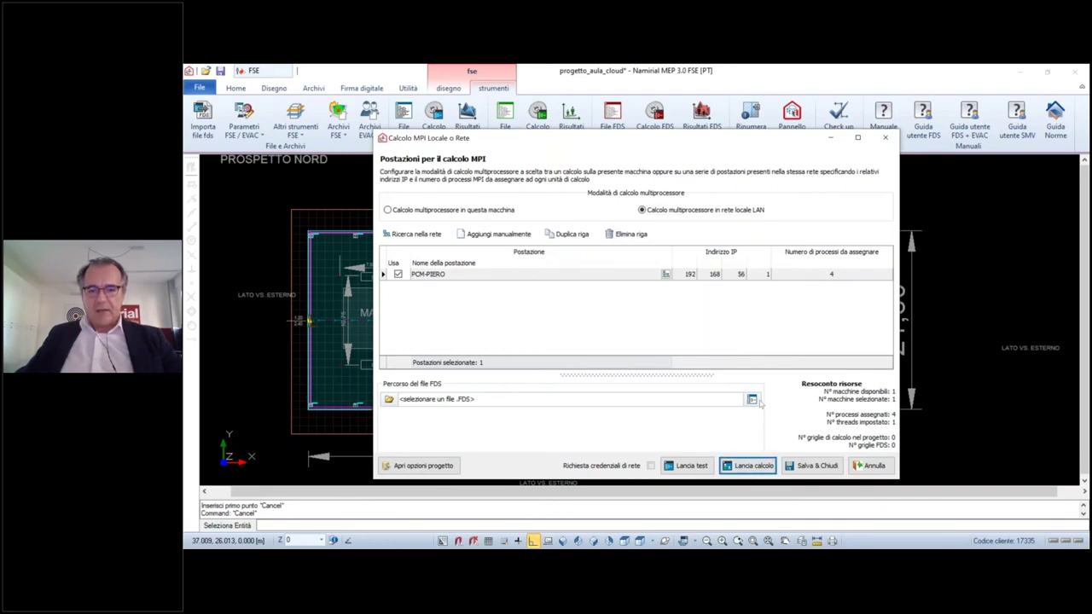
pyautogui.click(758, 467)
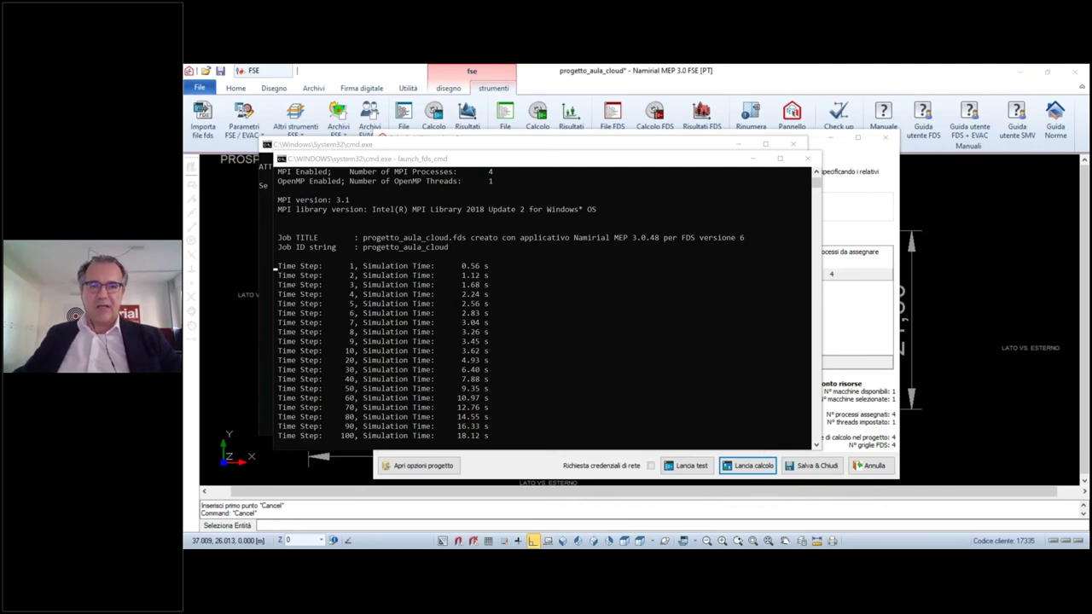
pyautogui.click(841, 155)
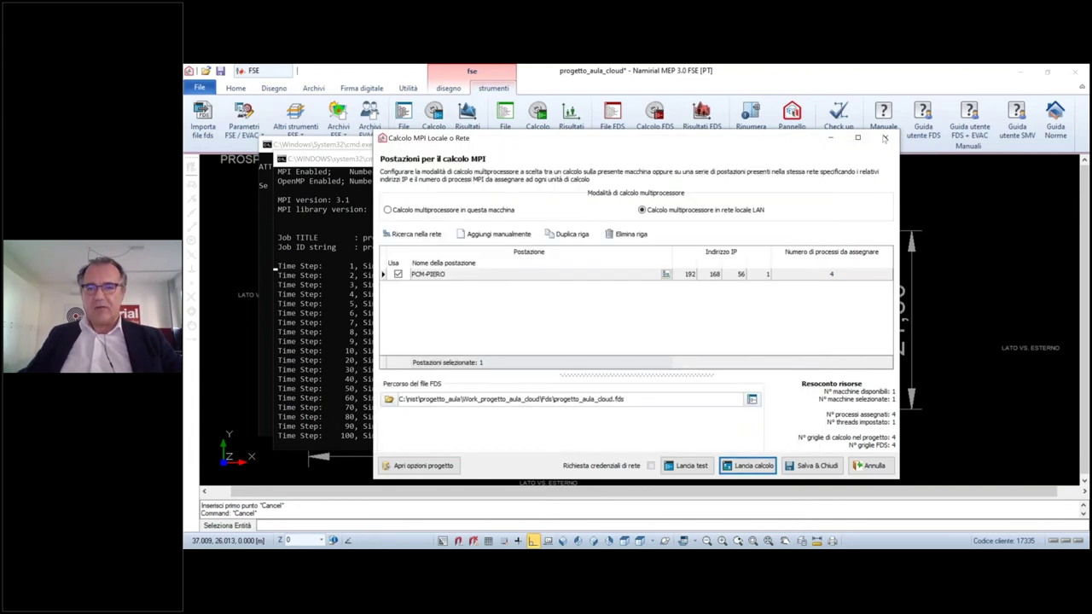
pyautogui.click(619, 72)
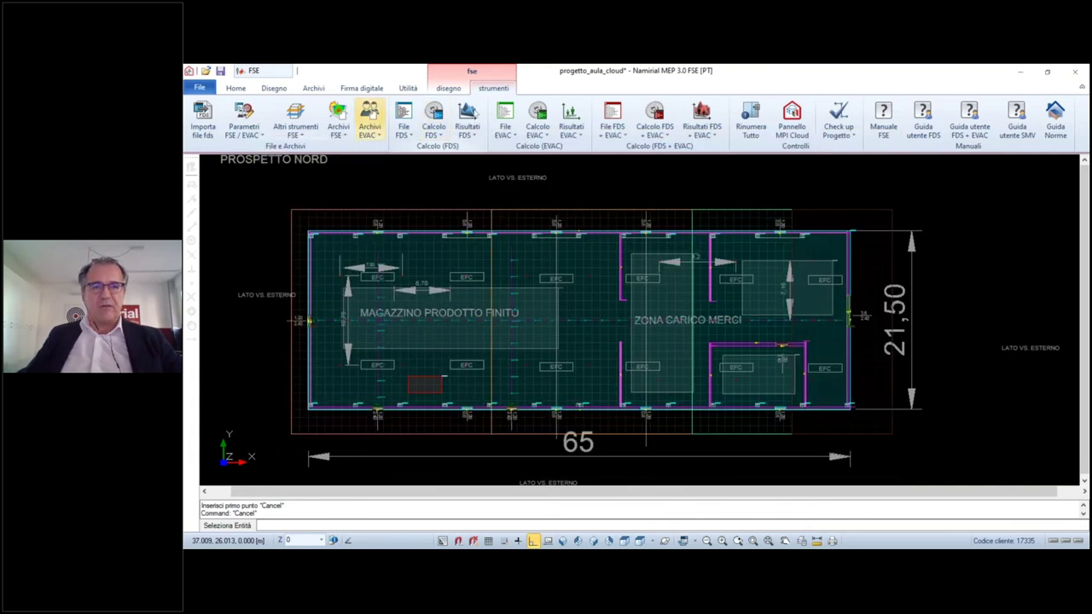
# In the FSE grid management, enable the fire grid and writing to the FDS file for Griglia 01 01
pyautogui.click(448, 87)
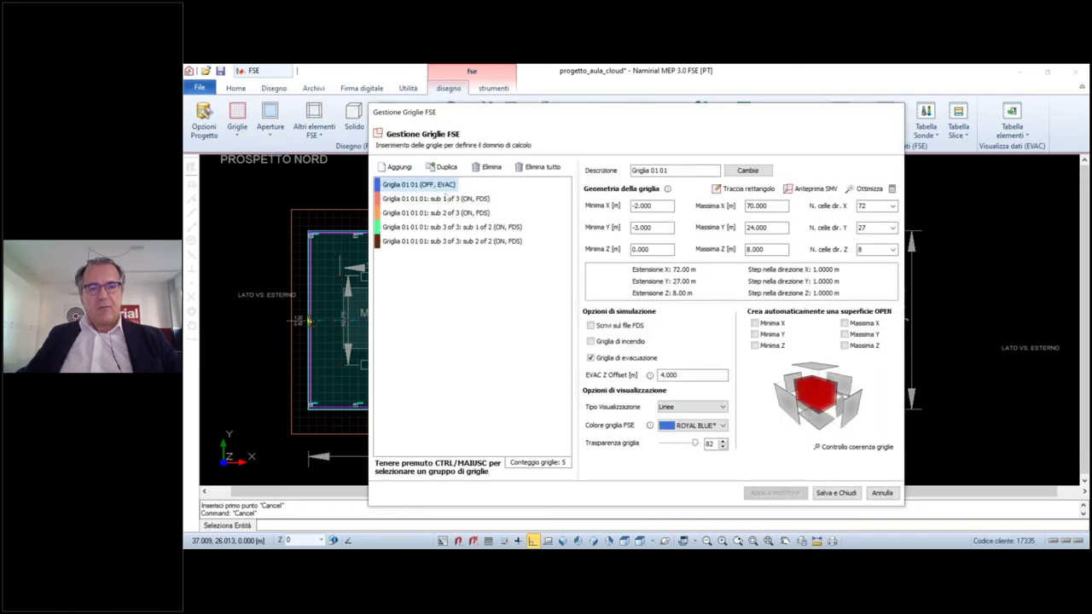
pyautogui.click(445, 198)
pyautogui.click(418, 185)
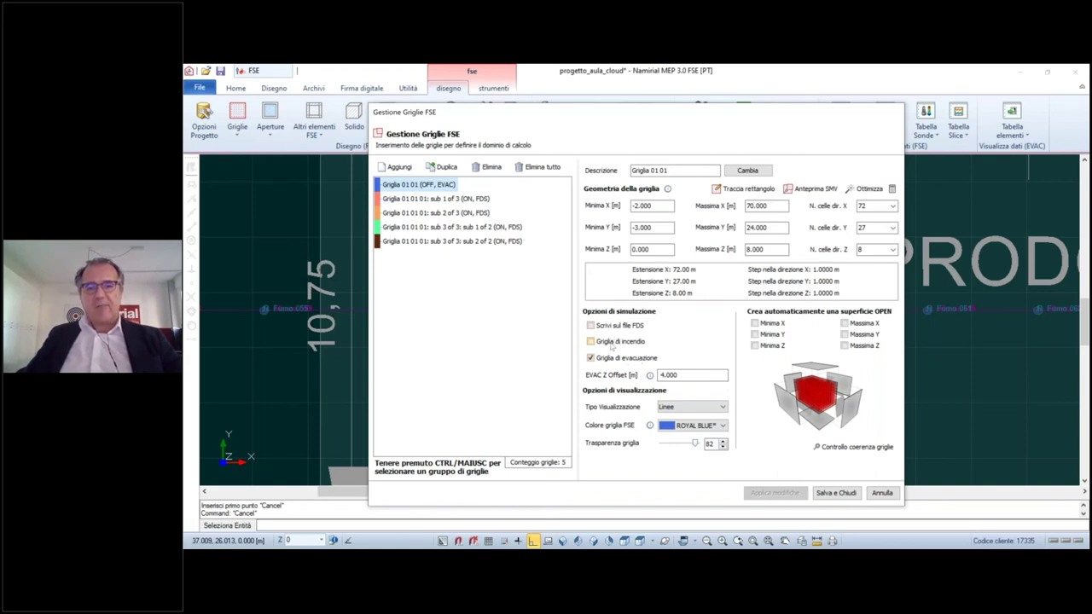
pyautogui.click(611, 345)
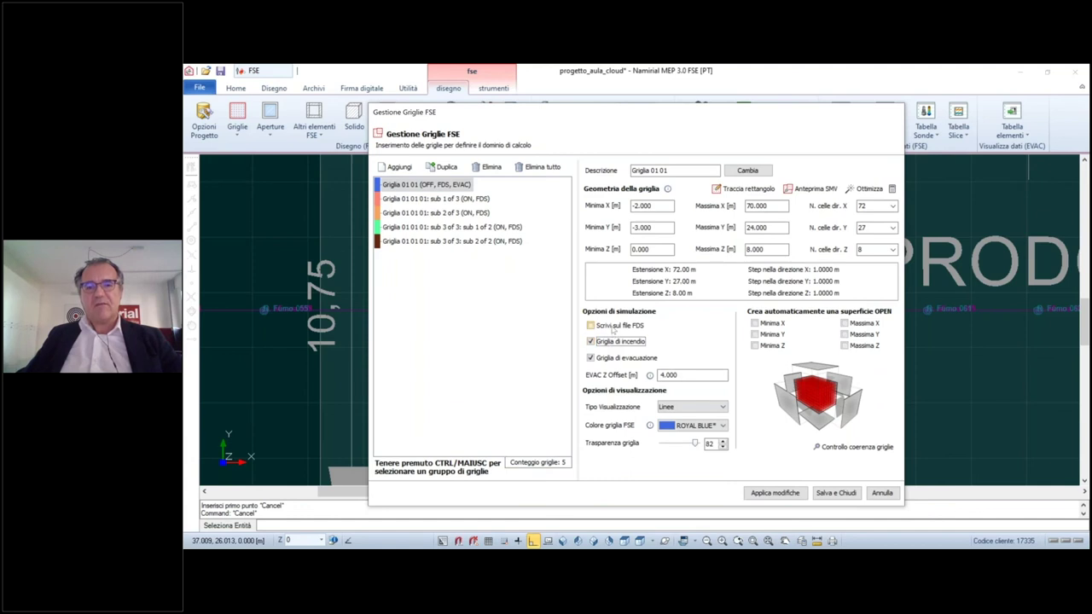
pyautogui.click(613, 331)
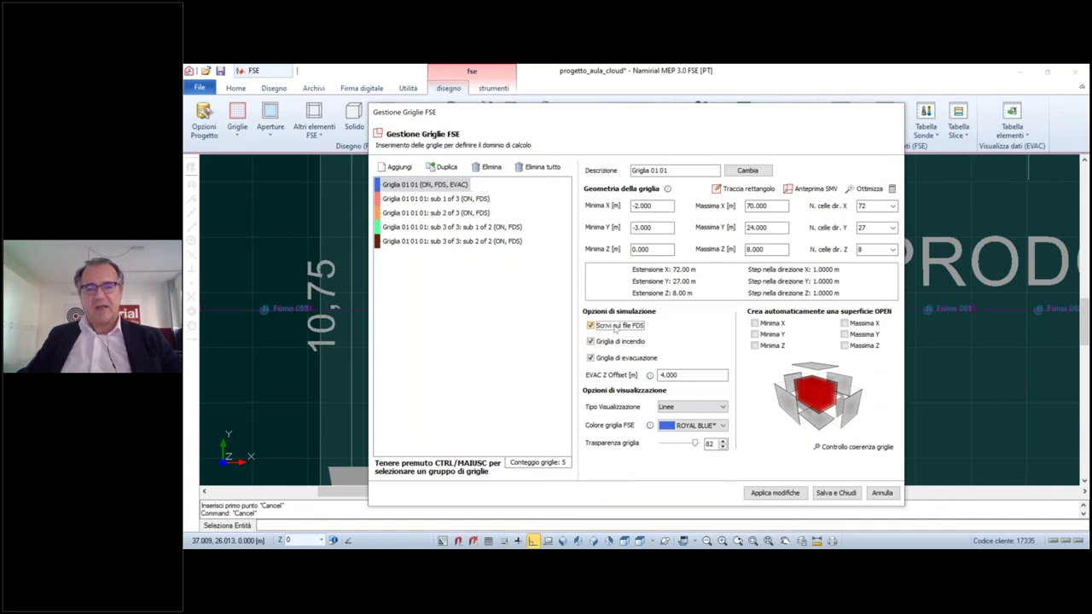
# Enable the evacuation grid for all four sub-grids of Griglia 01 01 01 and close the grid management
pyautogui.click(466, 200)
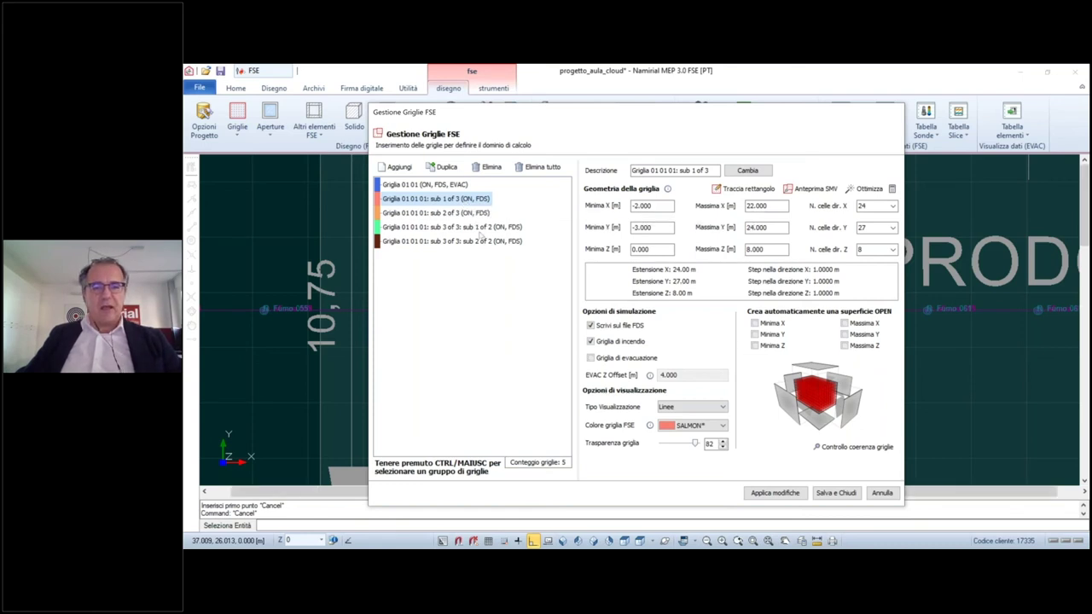
pyautogui.keyDown('shift'); pyautogui.click(453, 241); pyautogui.keyUp('shift')
pyautogui.click(626, 358)
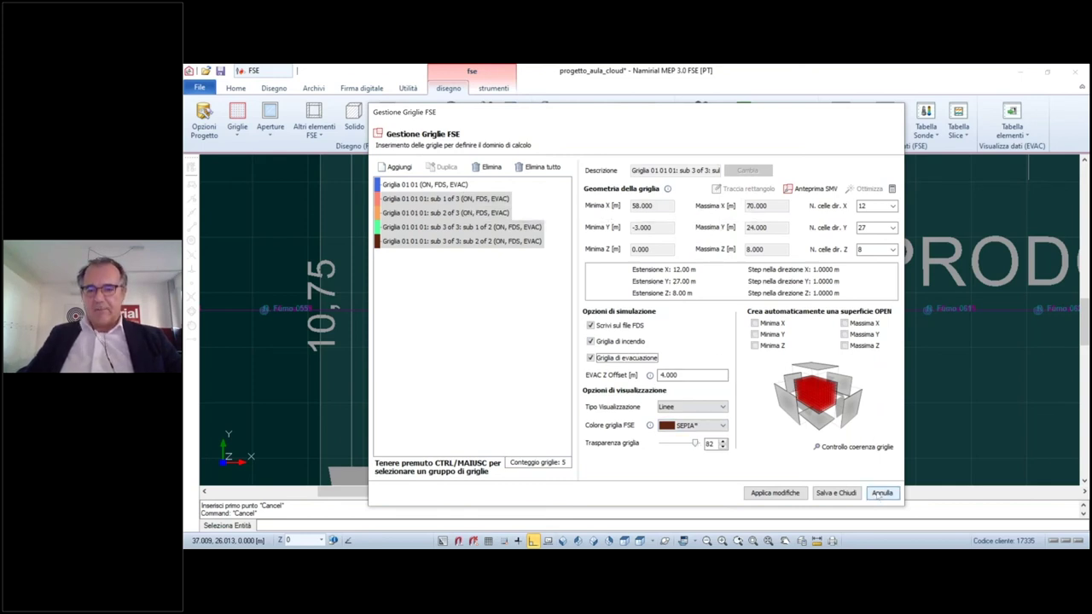
pyautogui.click(837, 493)
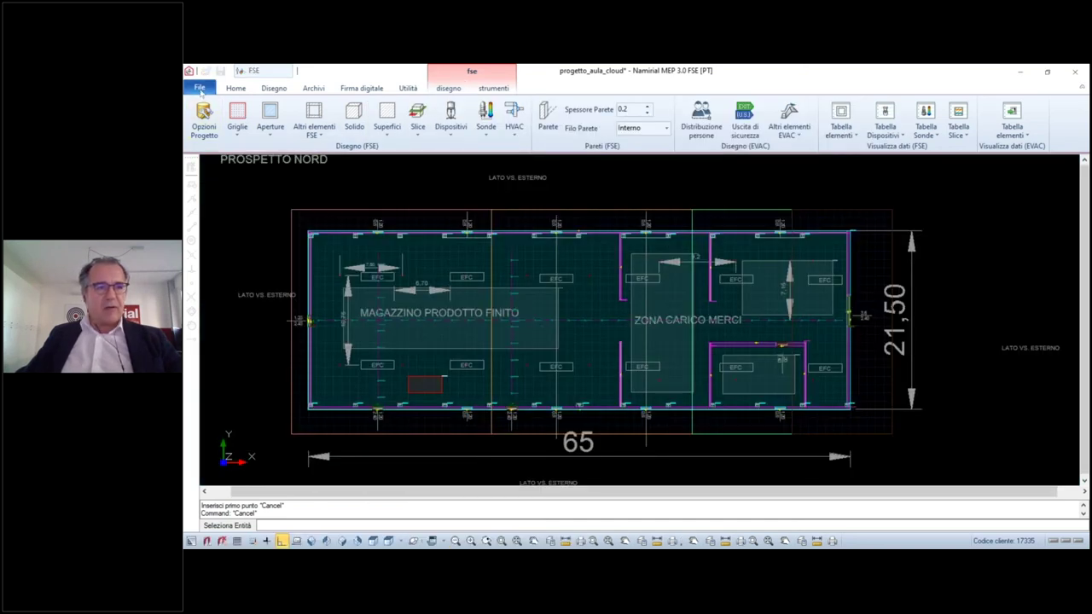
# Open the recent project progetto_aula_locale.NamirialMEP
pyautogui.click(200, 89)
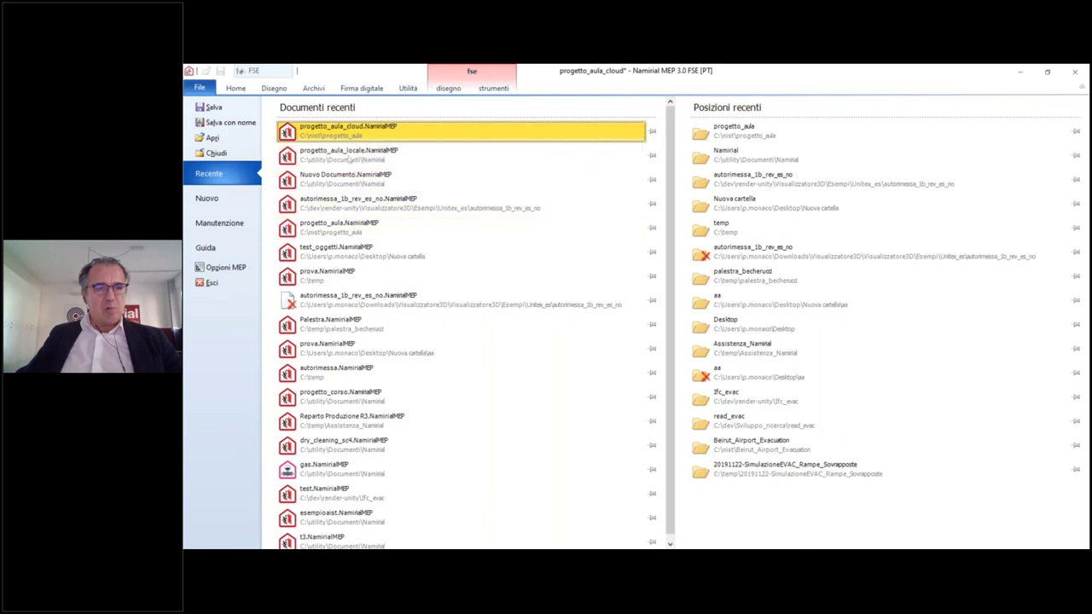
pyautogui.click(348, 154)
pyautogui.press('Return')
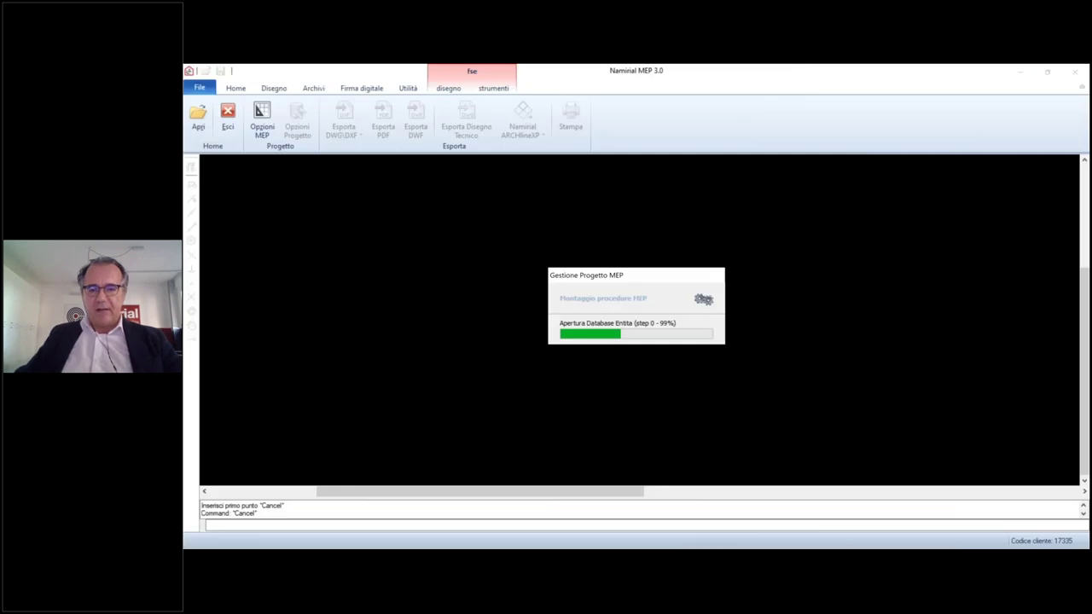
# Stop the running FDS calculation of progetto_aula_cloud by closing both of its command windows
pyautogui.moveTo(795, 497)
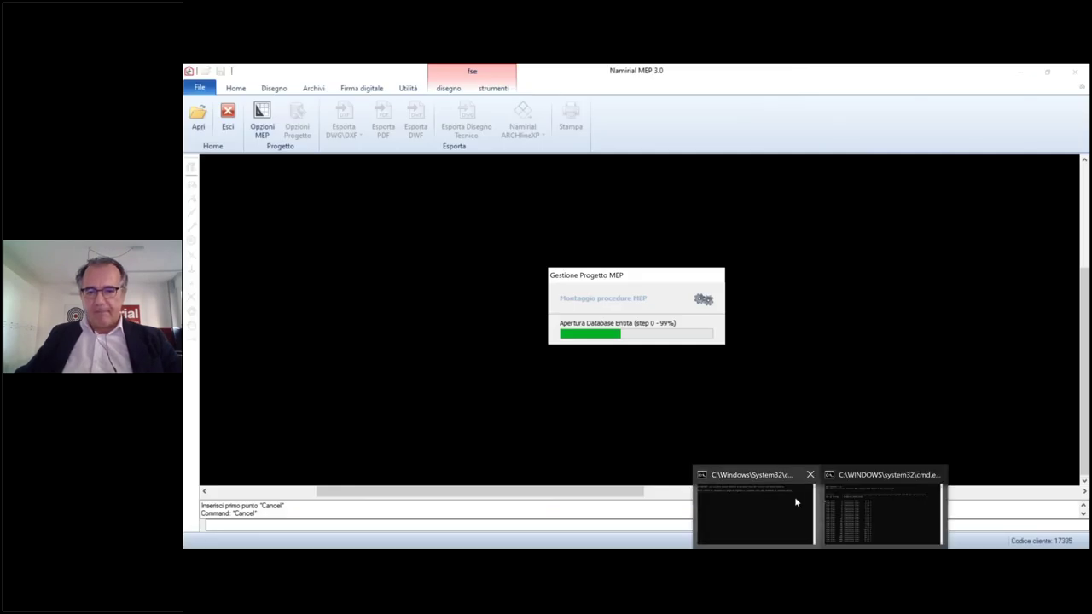
pyautogui.click(864, 475)
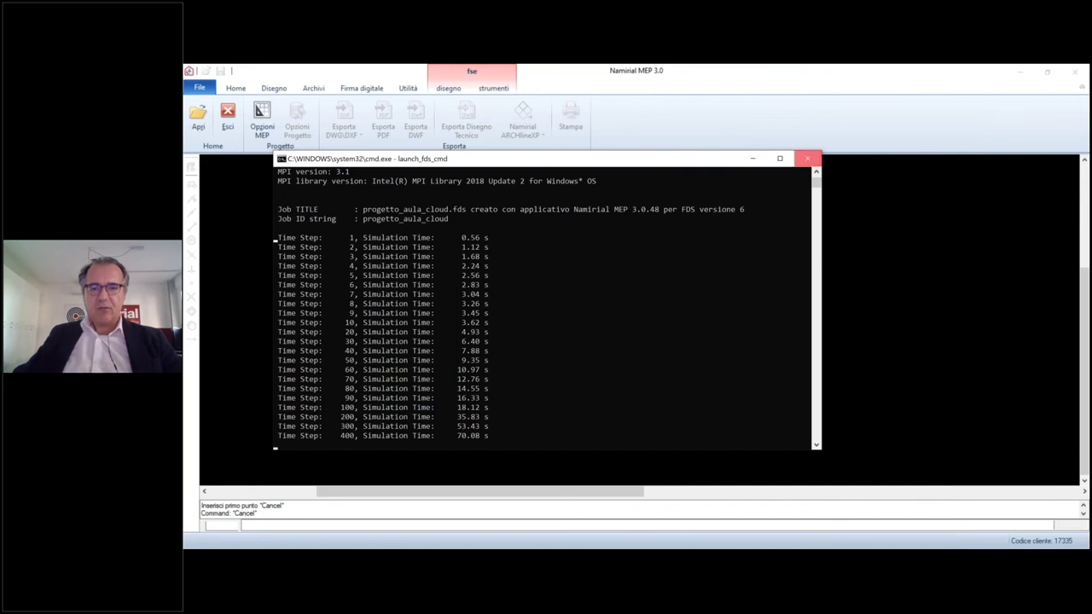
pyautogui.click(807, 158)
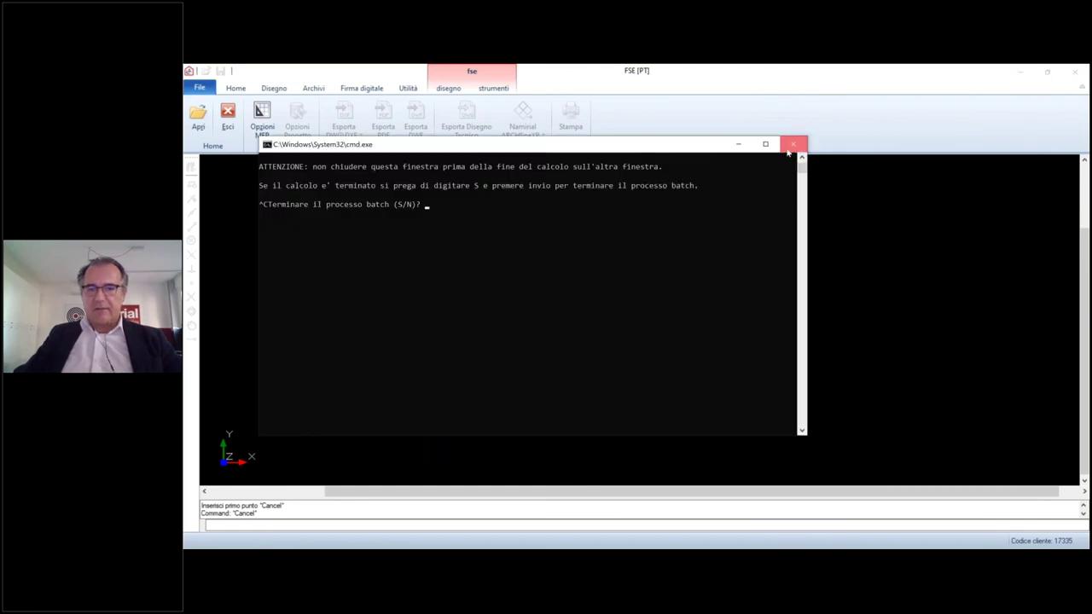
pyautogui.click(794, 145)
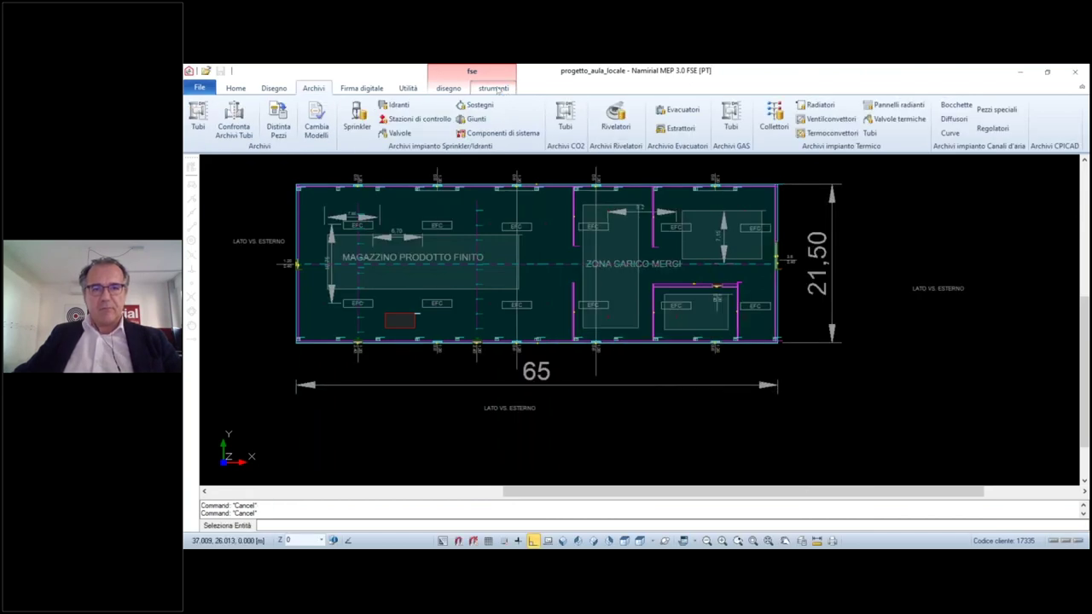
# Try to open the EVAC results of the local project and open its FDS calculation folder
pyautogui.click(495, 89)
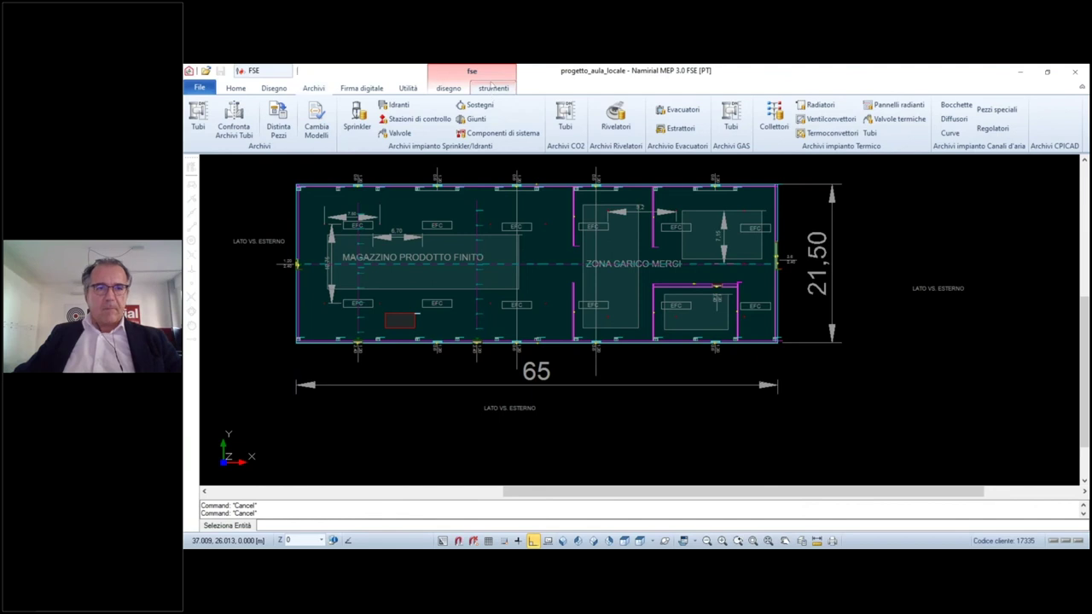
pyautogui.click(570, 124)
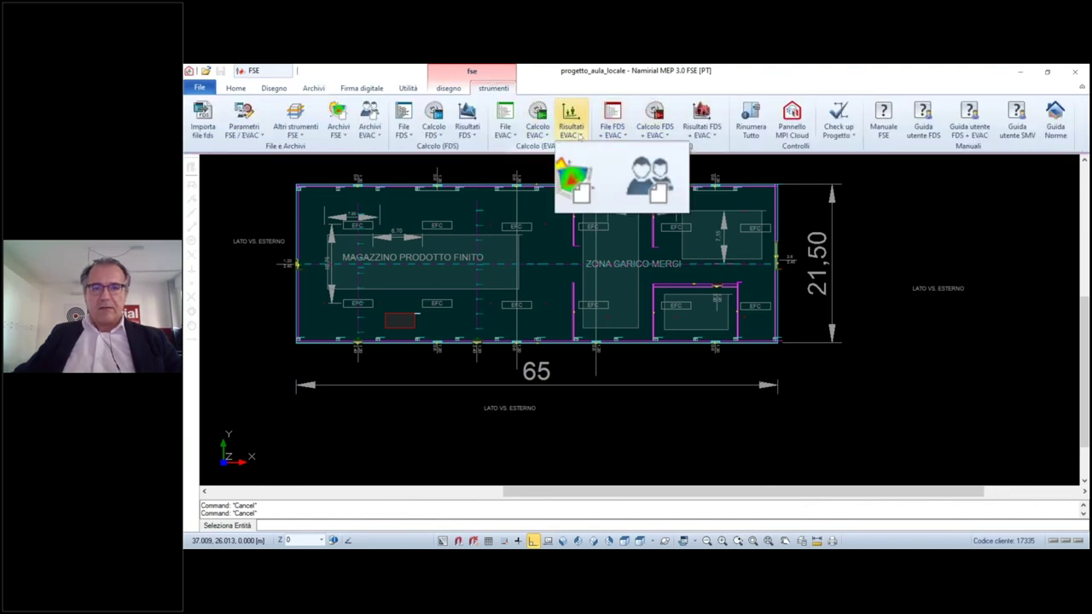
pyautogui.click(594, 149)
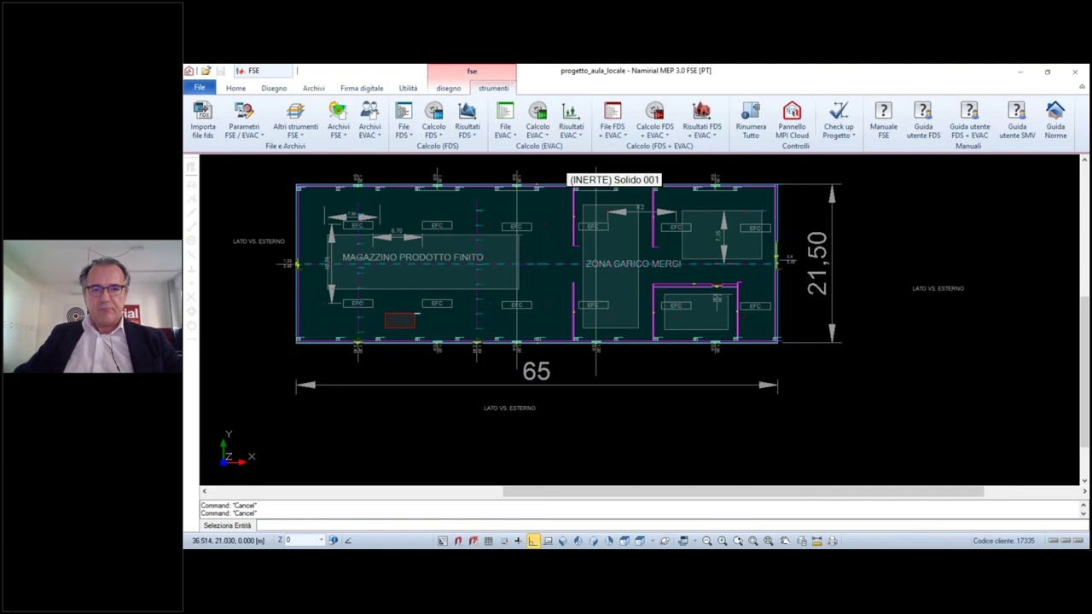
pyautogui.click(577, 135)
pyautogui.click(589, 149)
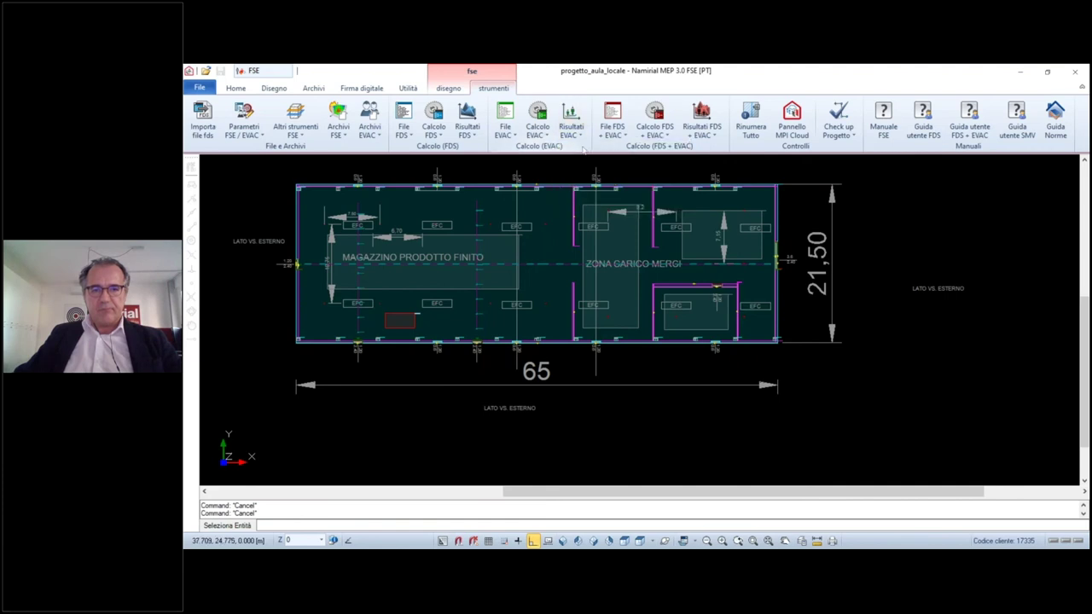
pyautogui.click(408, 137)
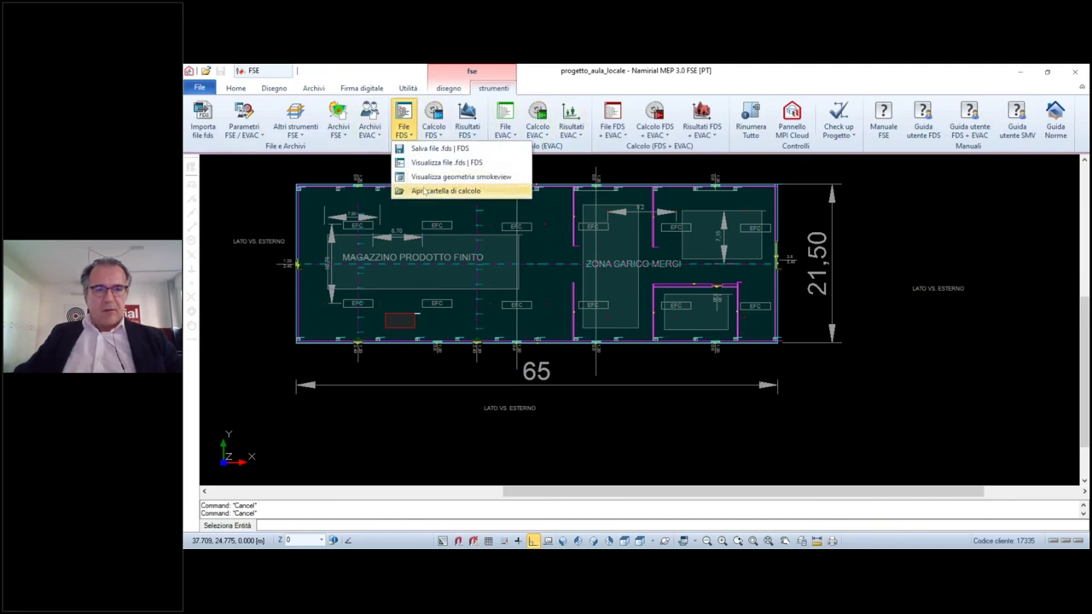
pyautogui.click(424, 192)
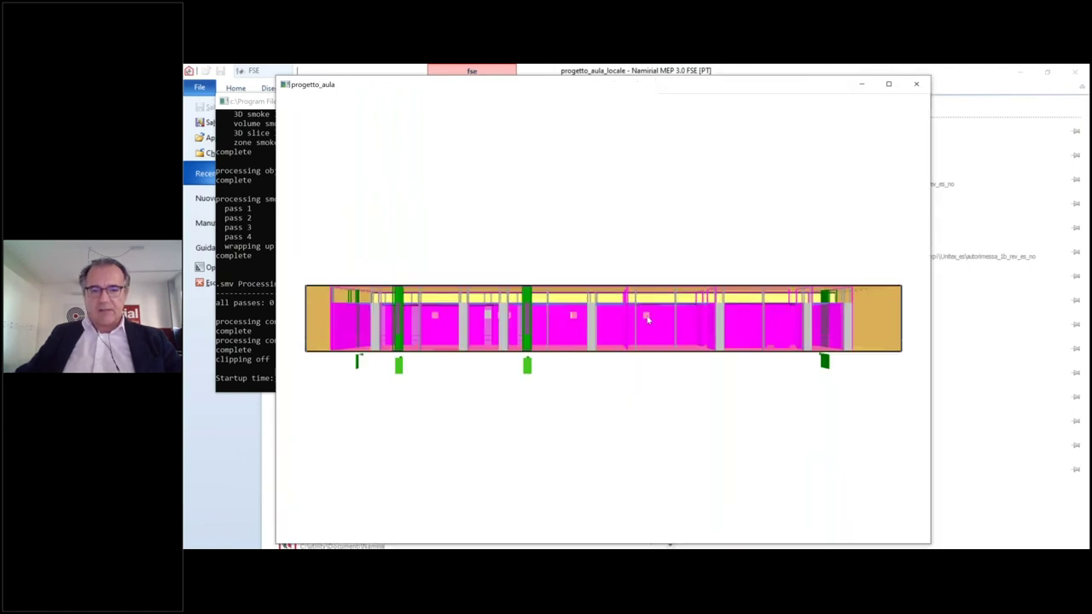
# Inspect the progetto_aula model in Smokeview, load its SOOT/HRRPUV 3D smoke data and check the loading progress
pyautogui.moveTo(653, 401); pyautogui.dragTo(652, 348)
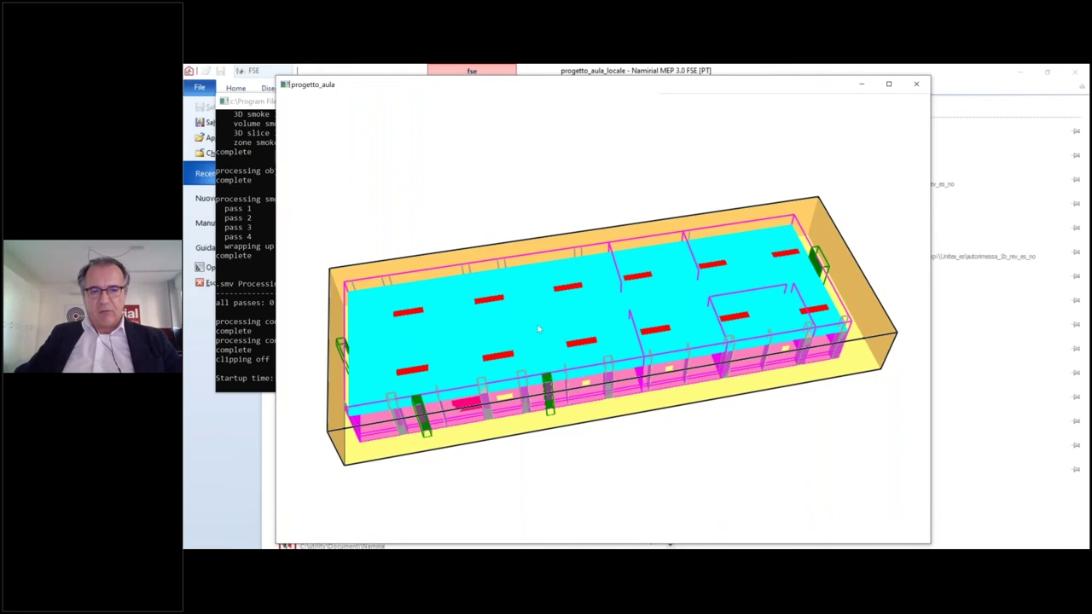
pyautogui.moveTo(539, 329); pyautogui.dragTo(563, 327)
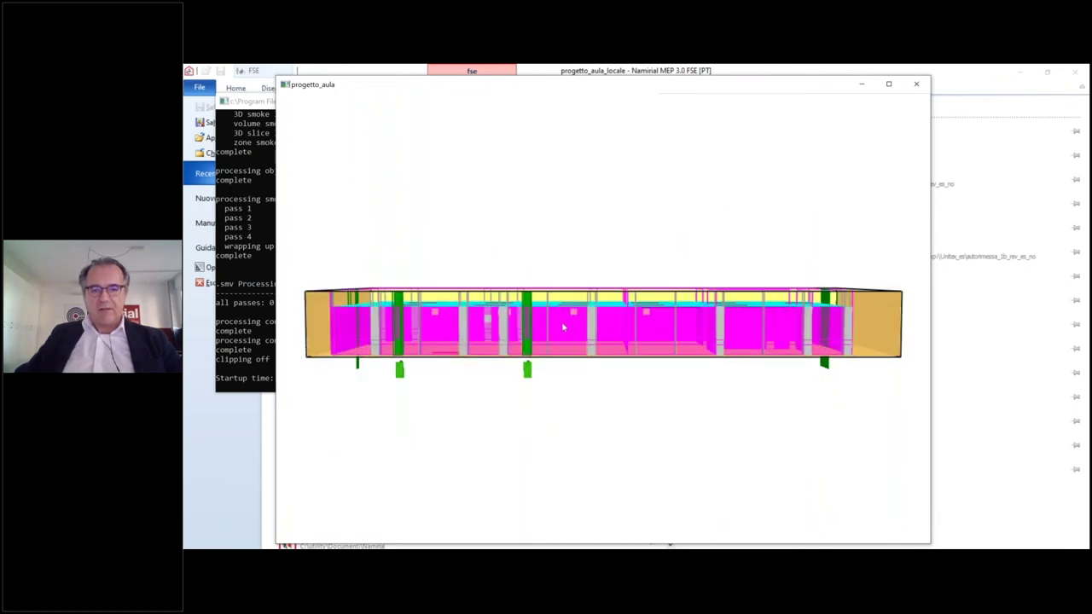
pyautogui.moveTo(505, 349); pyautogui.dragTo(479, 378)
pyautogui.rightClick(491, 342)
pyautogui.moveTo(521, 348)
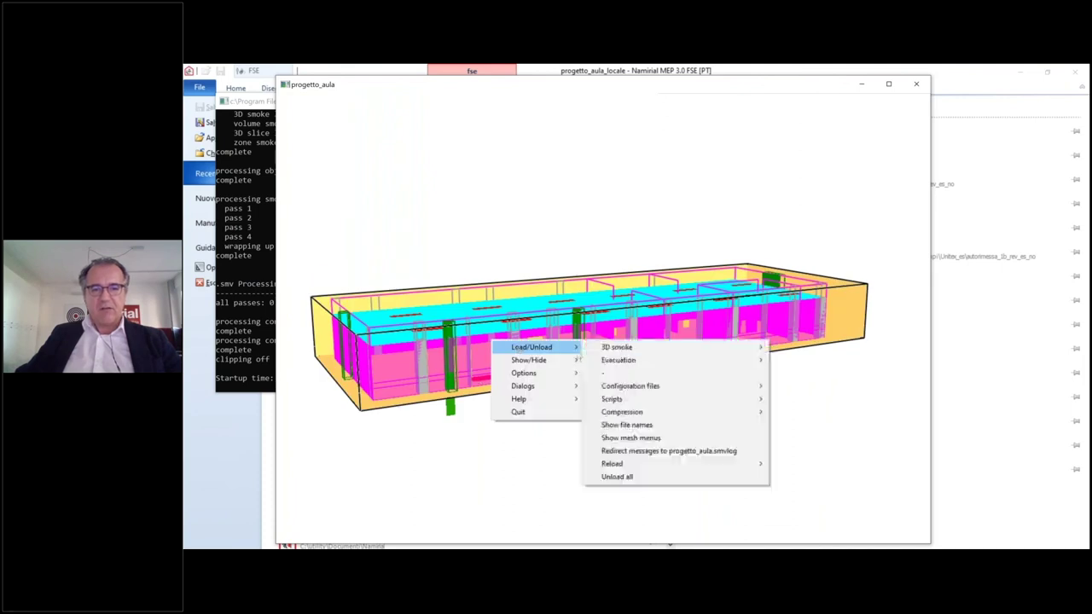
pyautogui.moveTo(628, 350)
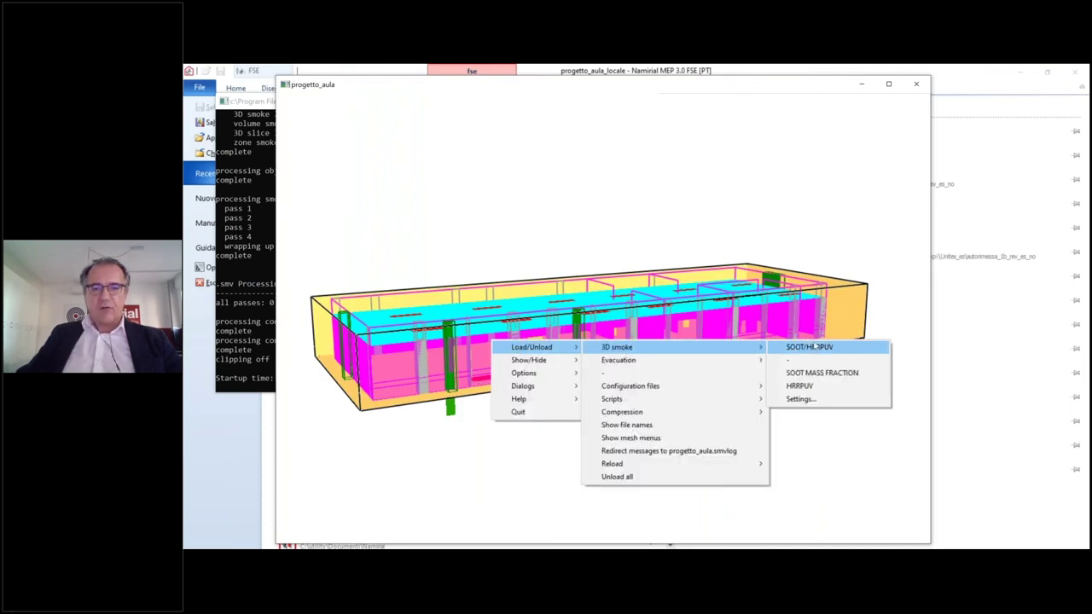
pyautogui.click(811, 347)
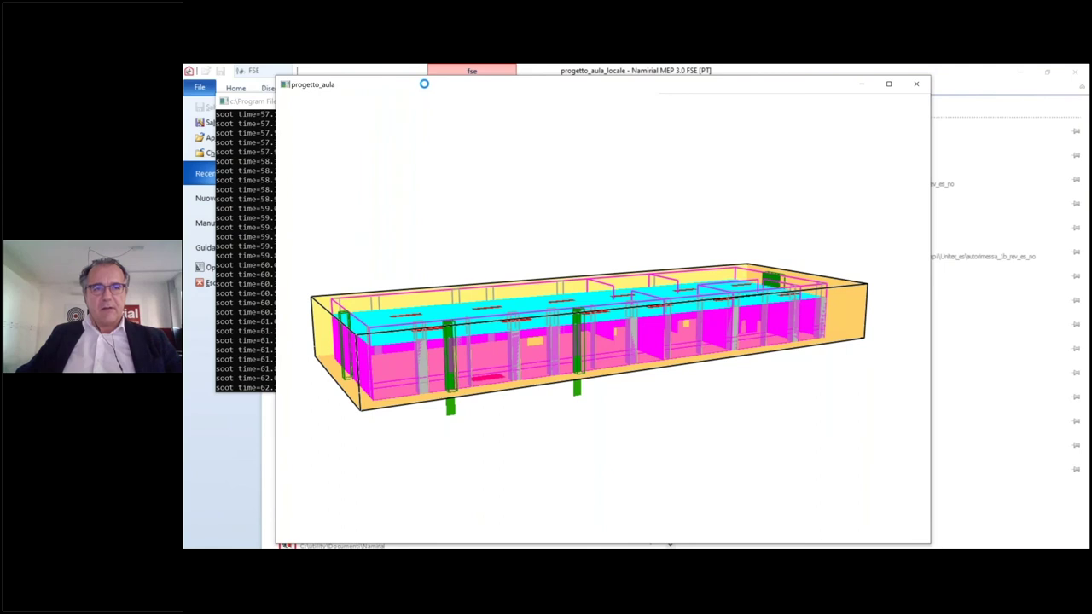
pyautogui.click(247, 101)
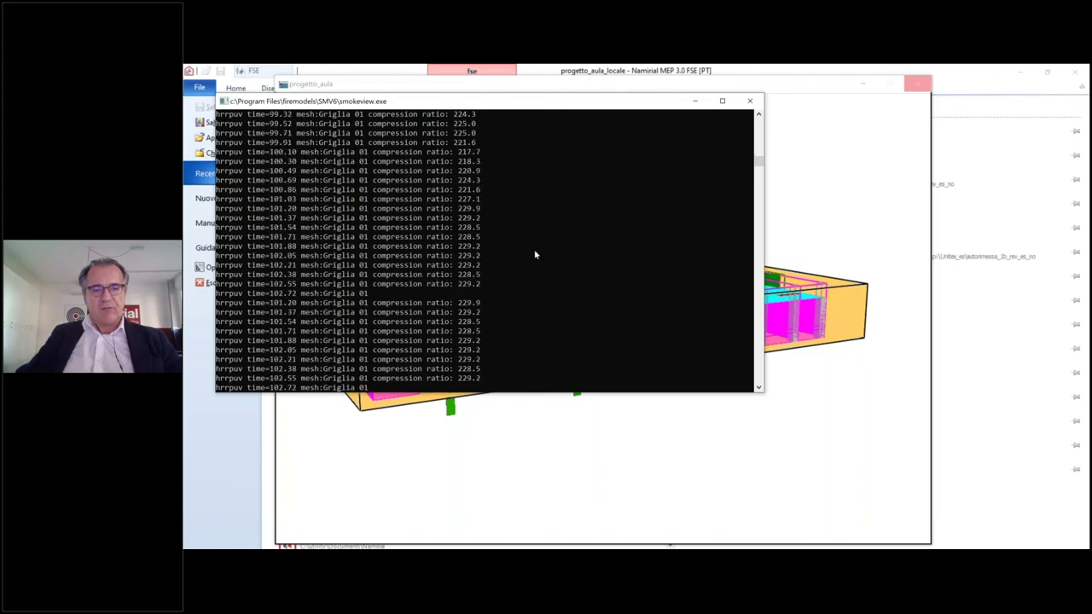
# Load the evacuation data for humans on Griglia 01, check the loading progress and return to the model view
pyautogui.rightClick(543, 221)
pyautogui.moveTo(580, 227)
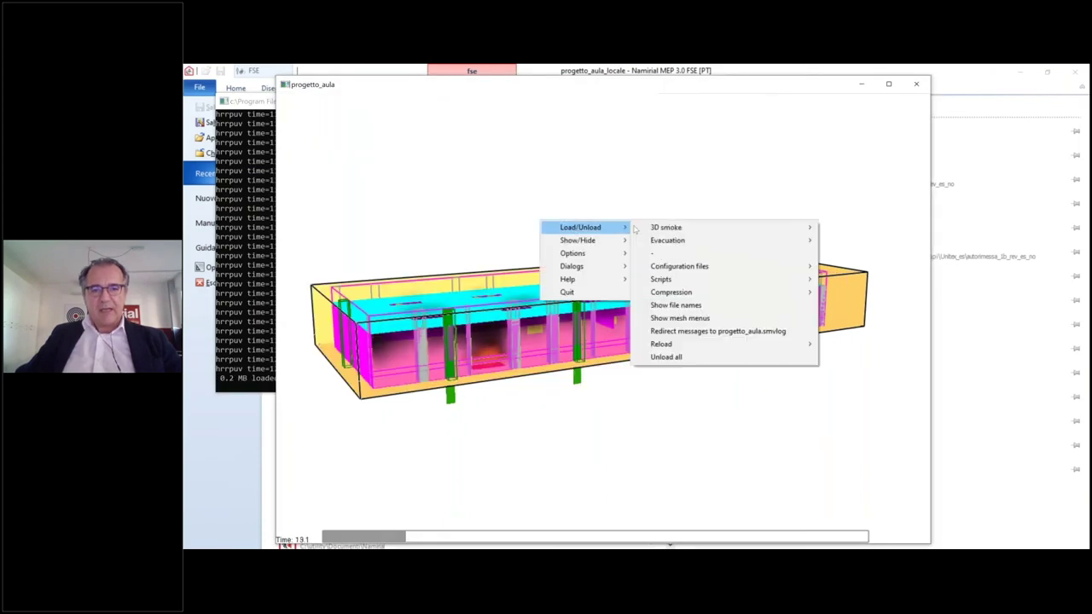
pyautogui.moveTo(667, 240)
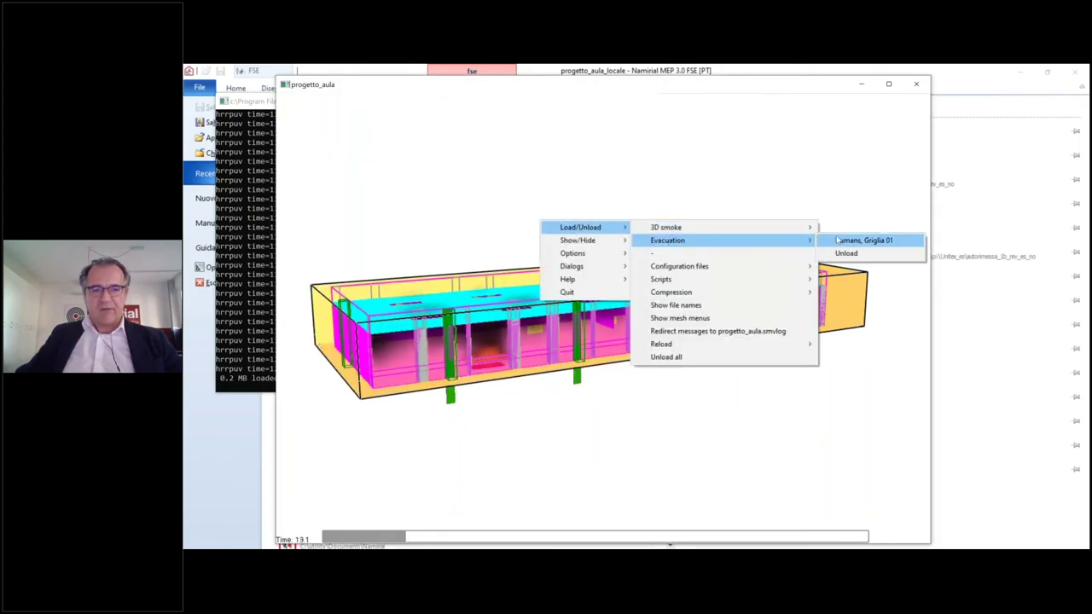
pyautogui.click(862, 240)
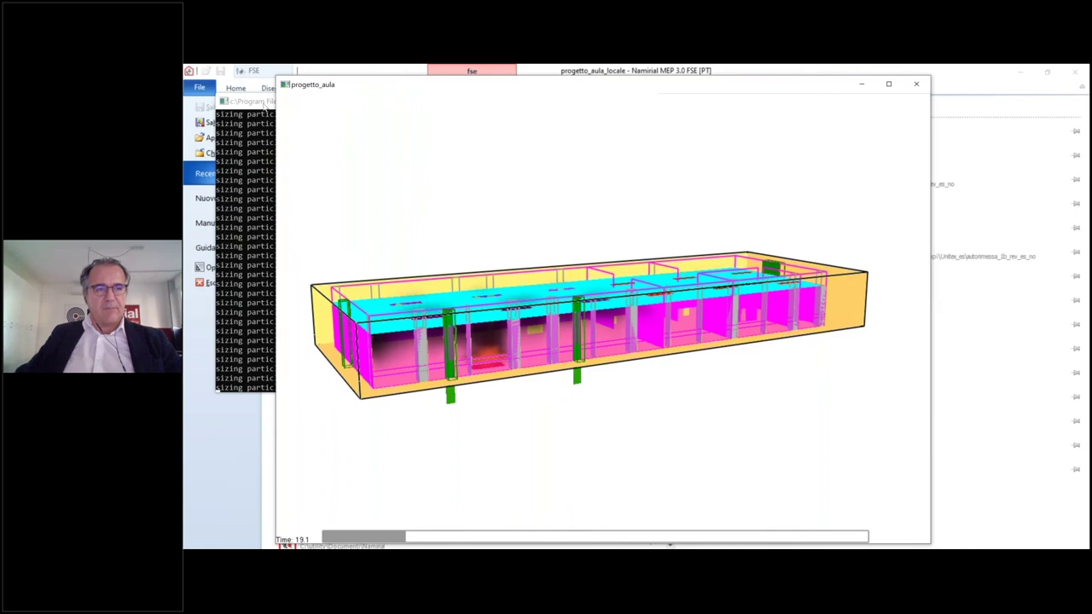
pyautogui.click(264, 106)
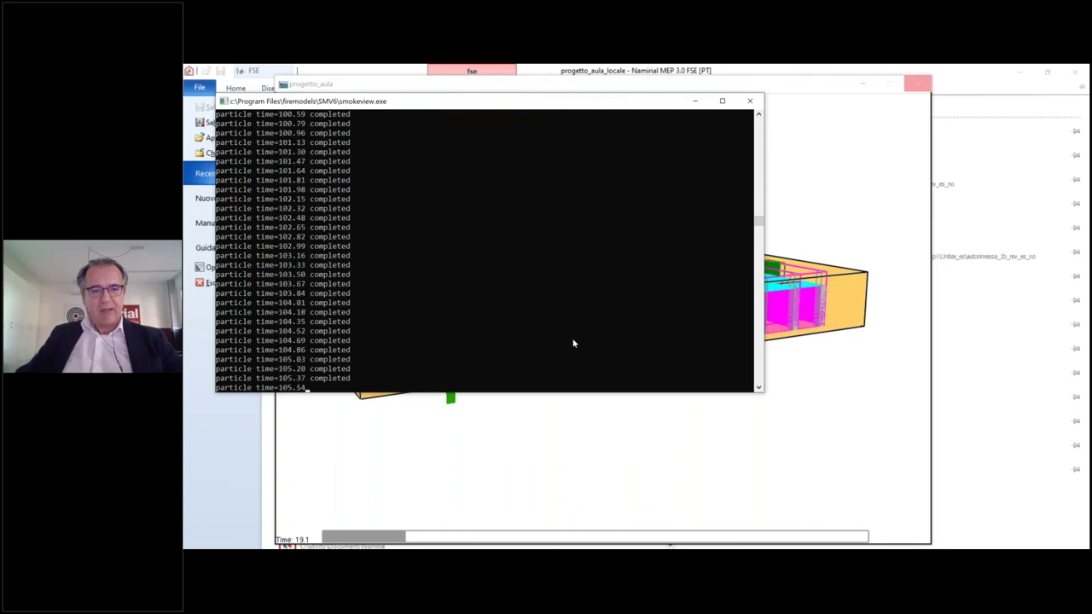
pyautogui.click(529, 433)
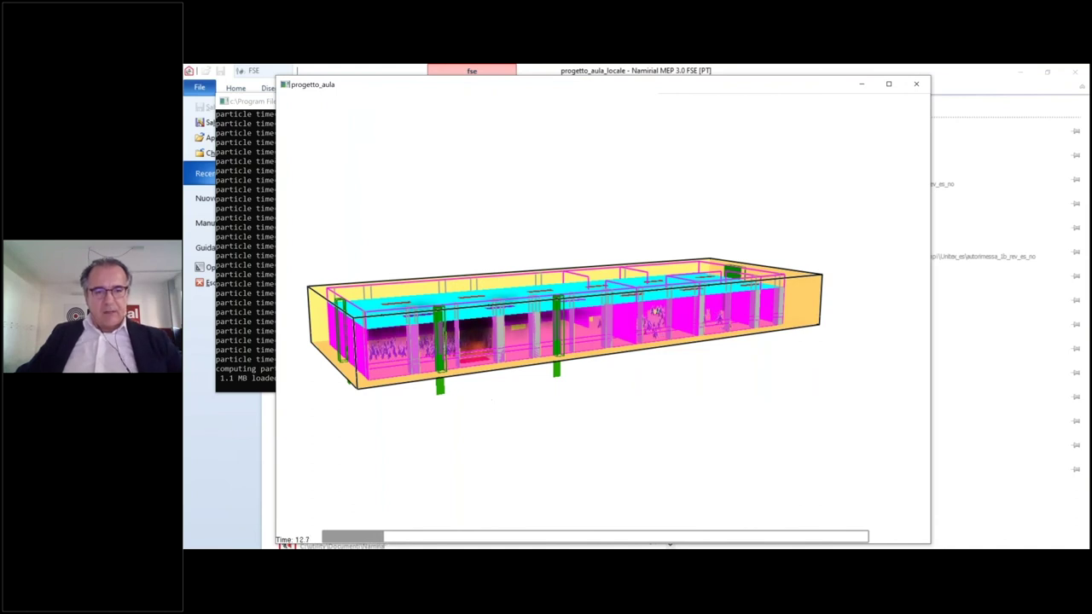
# Color the evacuating humans in the progetto_aula model with HUMAN_COLOR
pyautogui.moveTo(501, 438); pyautogui.dragTo(474, 387)
pyautogui.rightClick(474, 384)
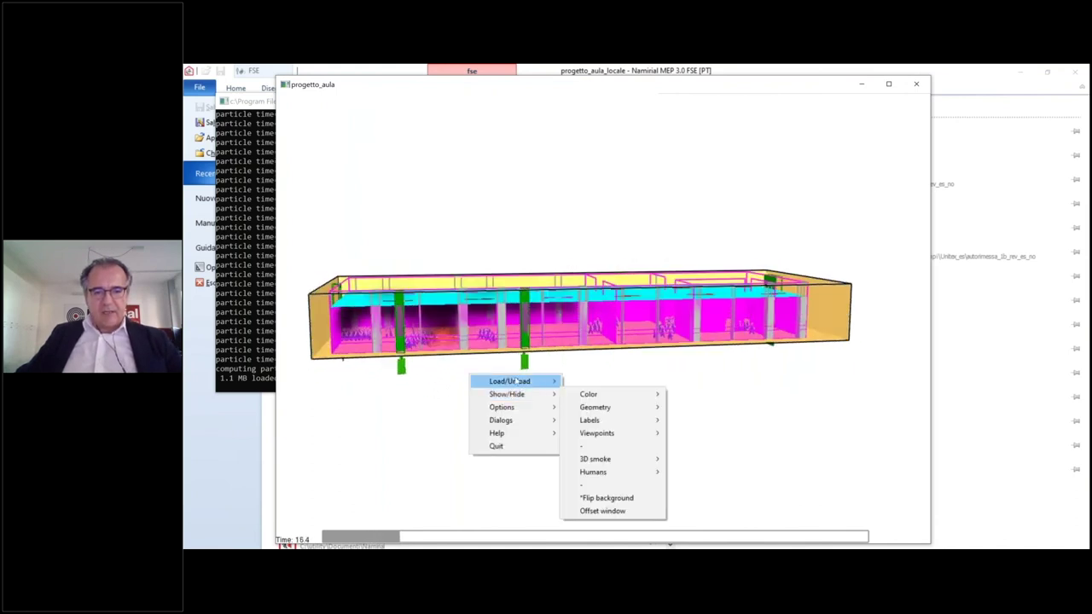
pyautogui.moveTo(512, 381)
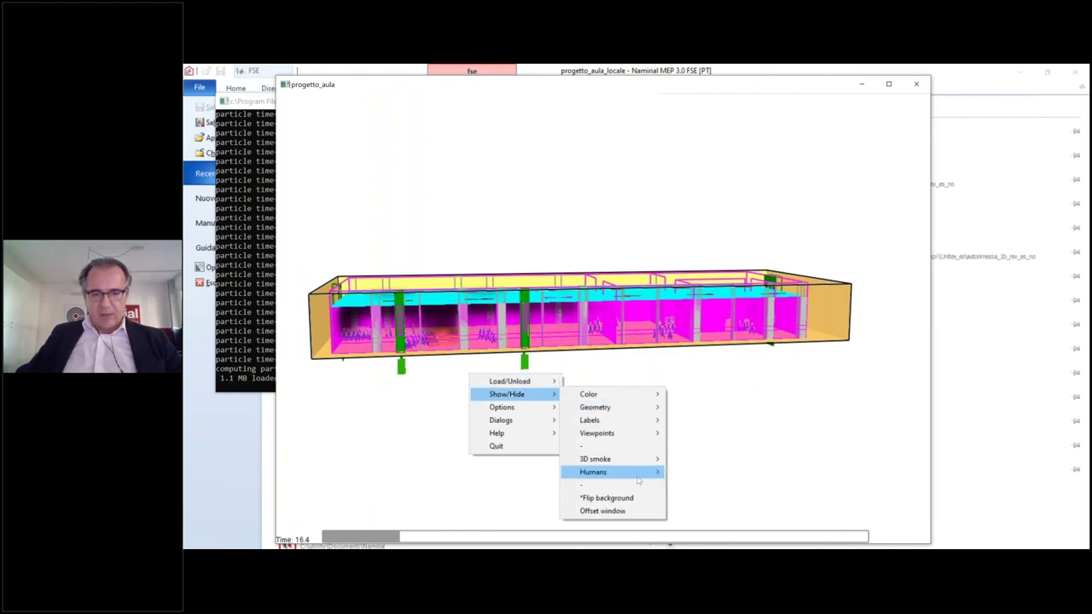
pyautogui.moveTo(598, 472)
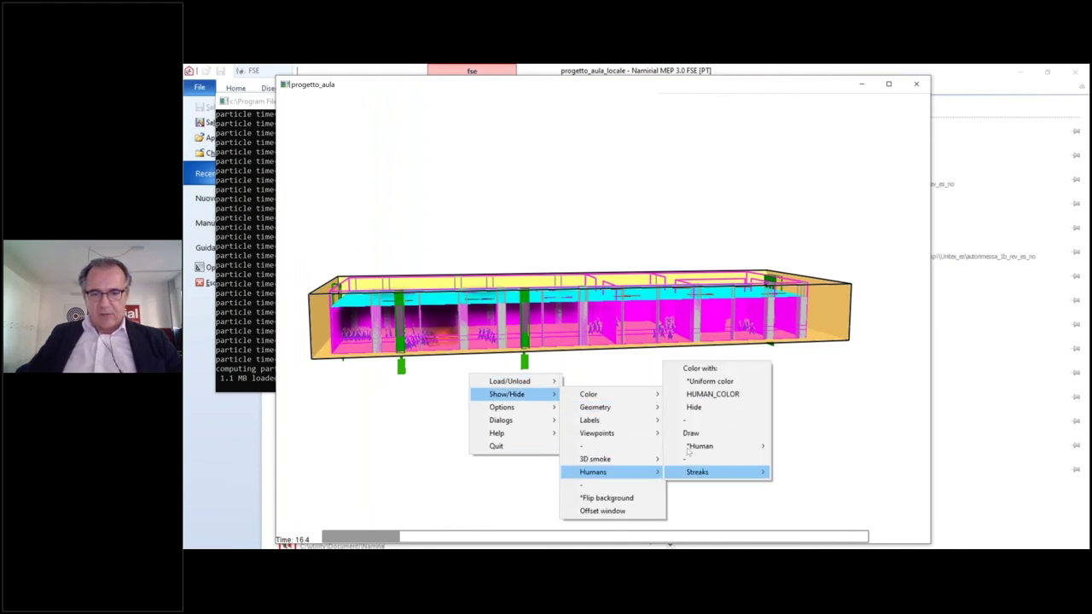
pyautogui.click(579, 304)
# Draw the evacuating humans as Human using the human_altered_with_data representation
pyautogui.rightClick(579, 304)
pyautogui.moveTo(607, 313)
pyautogui.moveTo(751, 391)
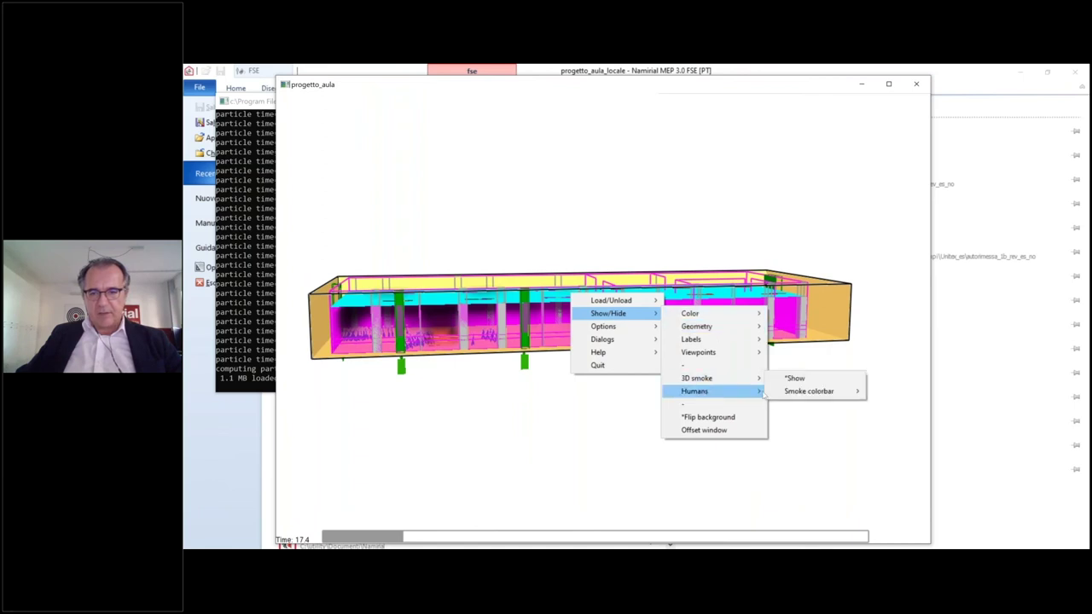
pyautogui.moveTo(818, 469)
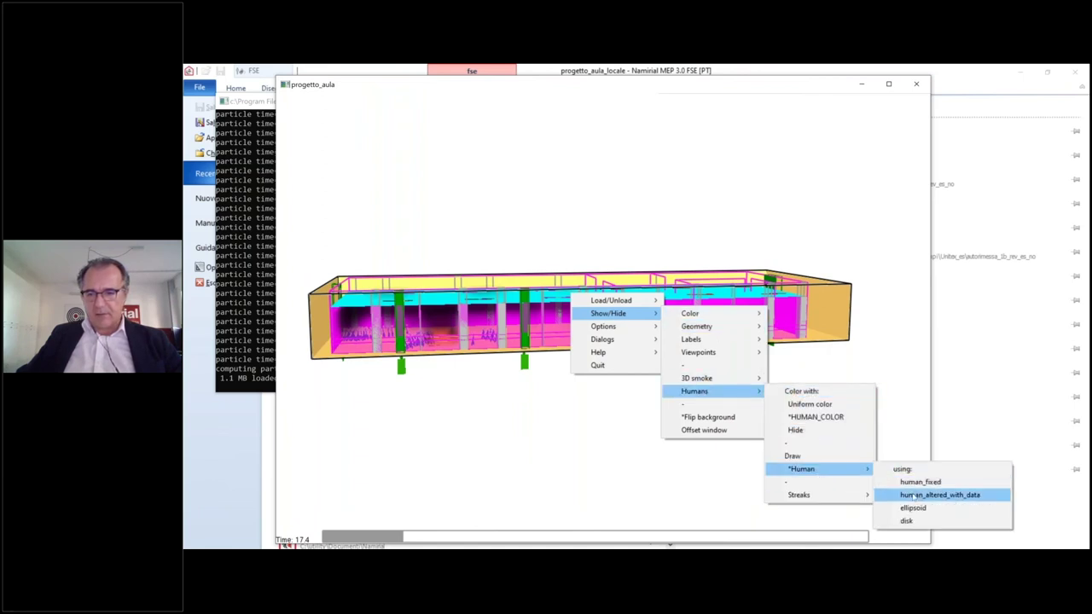
pyautogui.click(885, 499)
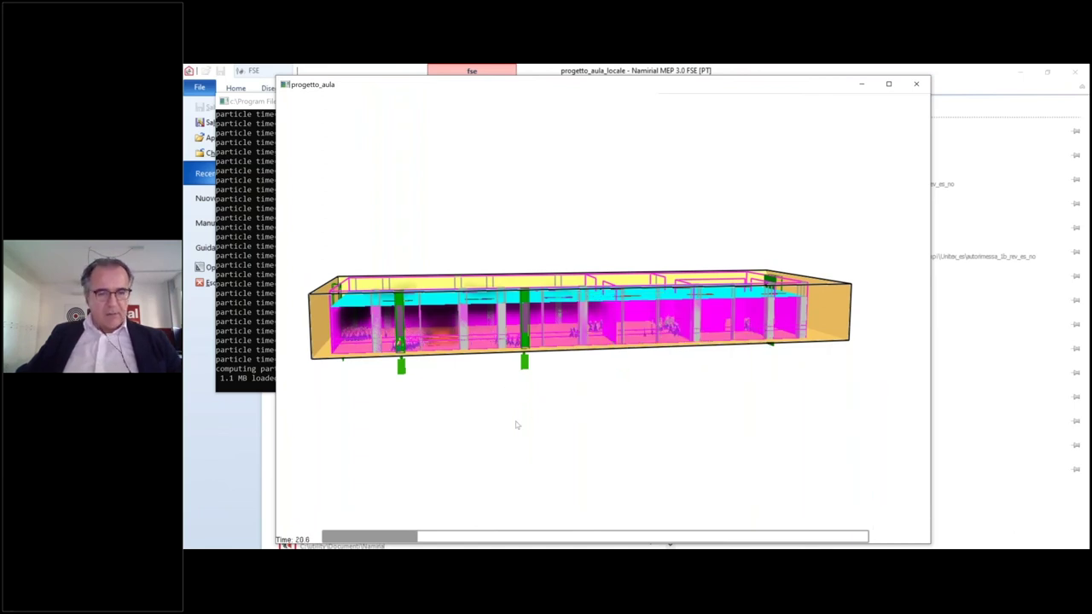
# Examine the people's movement through the smoke and towards the green exits along the building front during playback
pyautogui.moveTo(515, 424); pyautogui.dragTo(477, 302)
pyautogui.scroll(5, 477, 303)
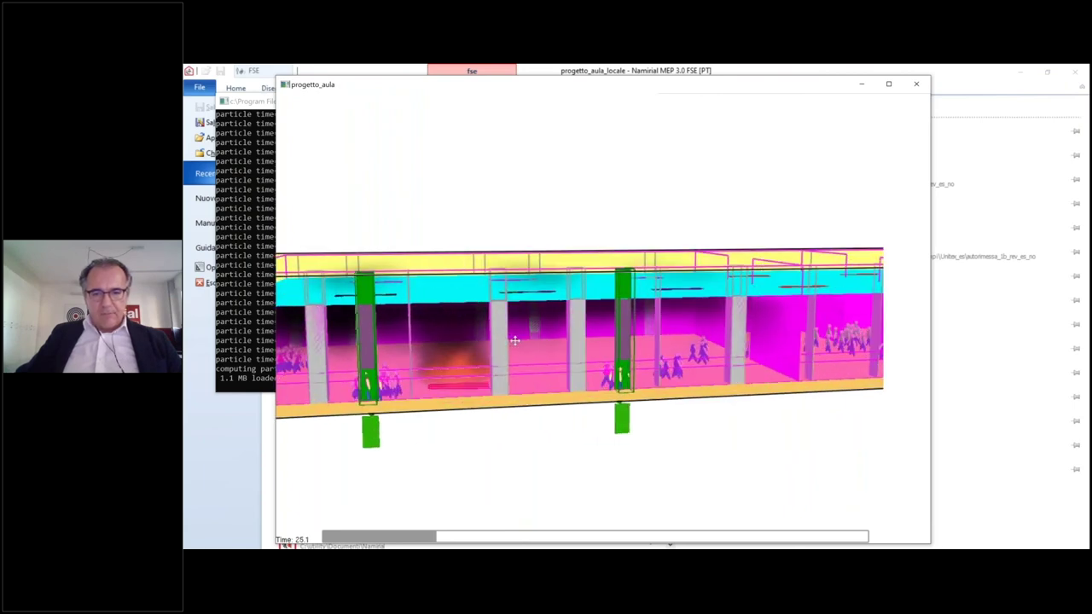
pyautogui.moveTo(632, 478); pyautogui.dragTo(629, 384)
pyautogui.scroll(-1, 628, 361)
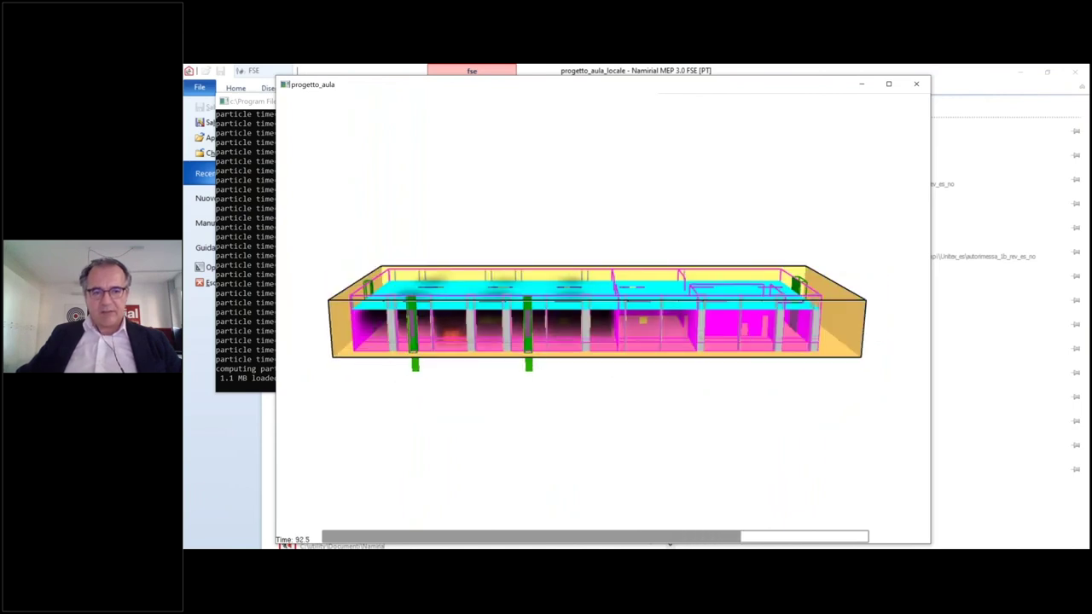
# Unload the SOOT DENSITY 3D smoke data, keeping the HRRPUV fire and the evacuation data loaded
pyautogui.moveTo(512, 380); pyautogui.dragTo(470, 384)
pyautogui.rightClick(470, 383)
pyautogui.moveTo(508, 388)
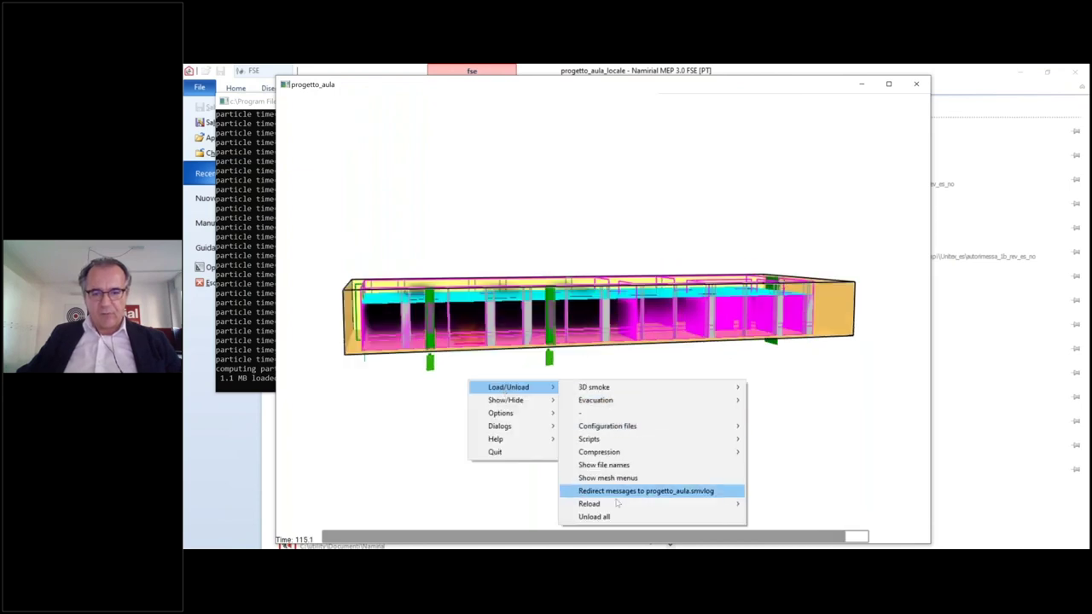
pyautogui.moveTo(693, 507)
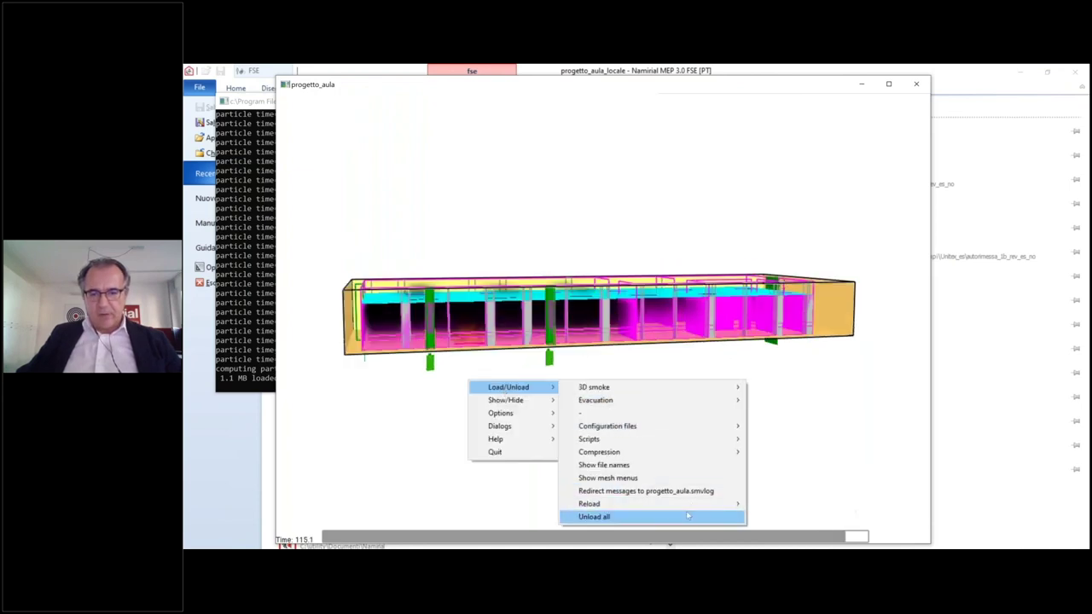
pyautogui.moveTo(615, 387)
pyautogui.moveTo(812, 459)
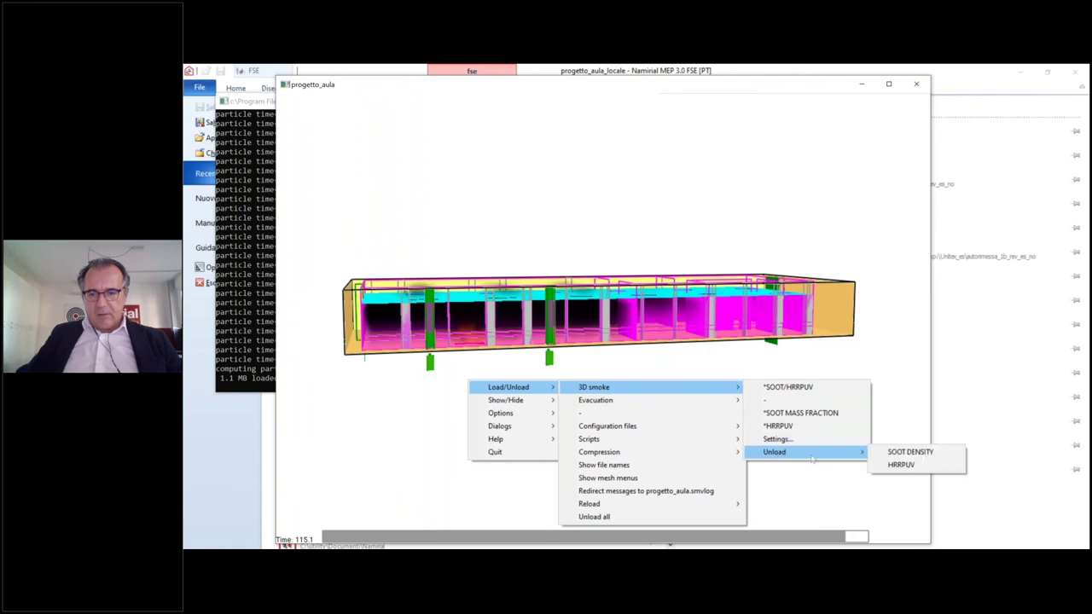
pyautogui.click(885, 458)
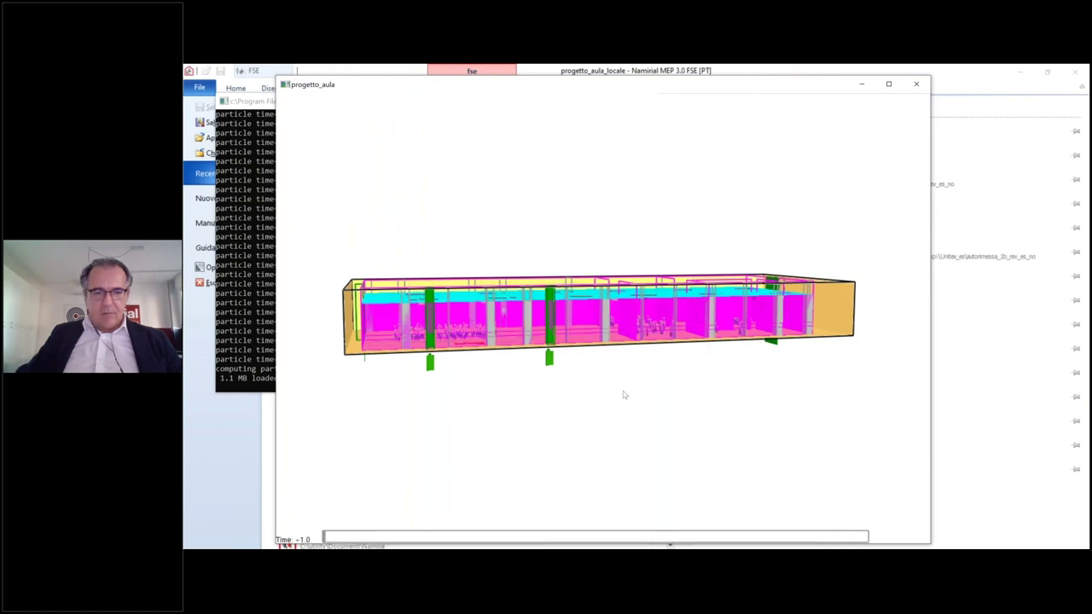
# Examine the evacuees near the fire and the exits without smoke, moving the playback backward and forward in time
pyautogui.scroll(6, 485, 377)
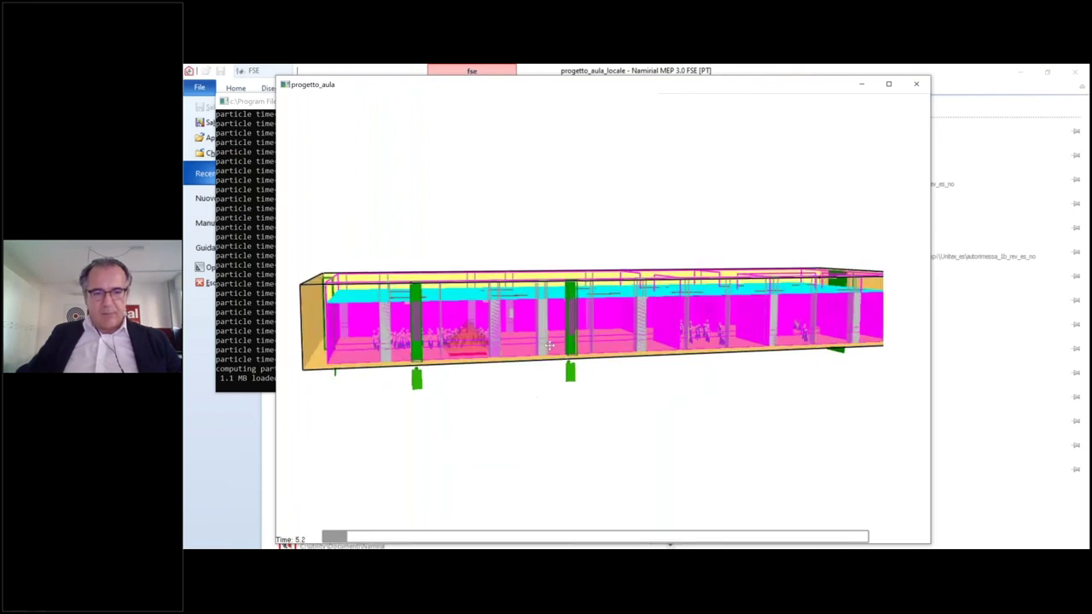
pyautogui.scroll(1, 485, 376)
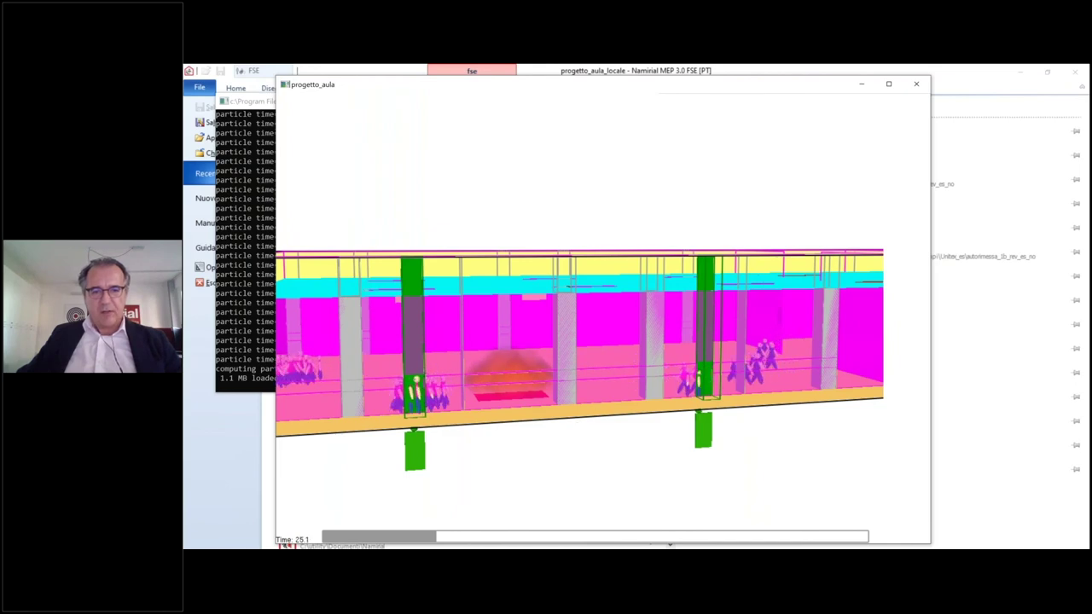
pyautogui.moveTo(610, 449); pyautogui.dragTo(563, 401)
pyautogui.moveTo(560, 533); pyautogui.dragTo(430, 536)
pyautogui.moveTo(697, 319)
pyautogui.mouseDown()
pyautogui.moveTo(696, 371)
pyautogui.moveTo(694, 320)
pyautogui.moveTo(699, 329)
pyautogui.mouseUp()
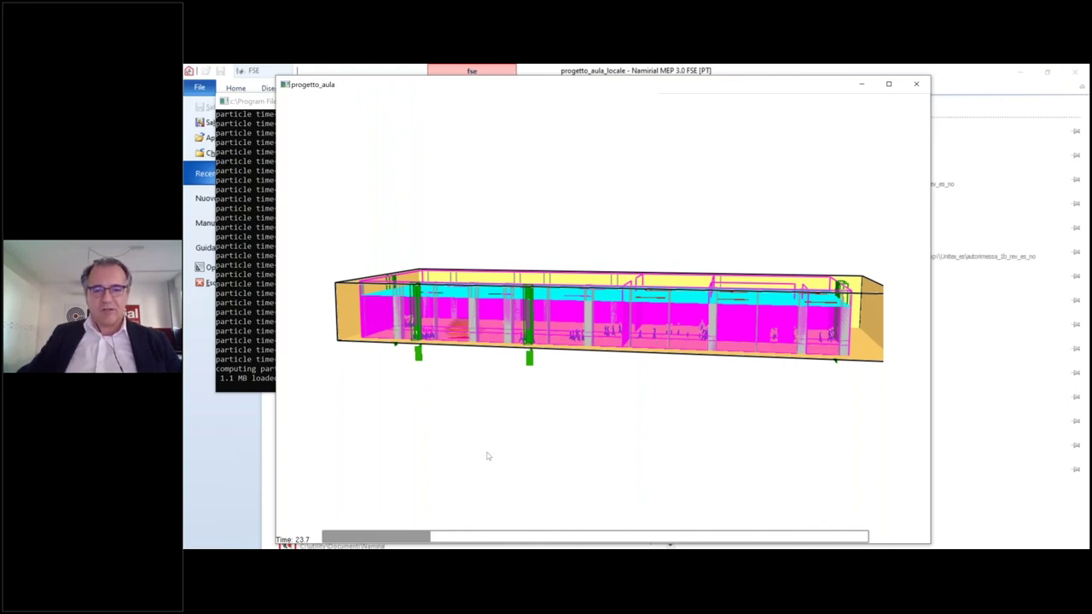
pyautogui.moveTo(426, 537); pyautogui.dragTo(686, 512)
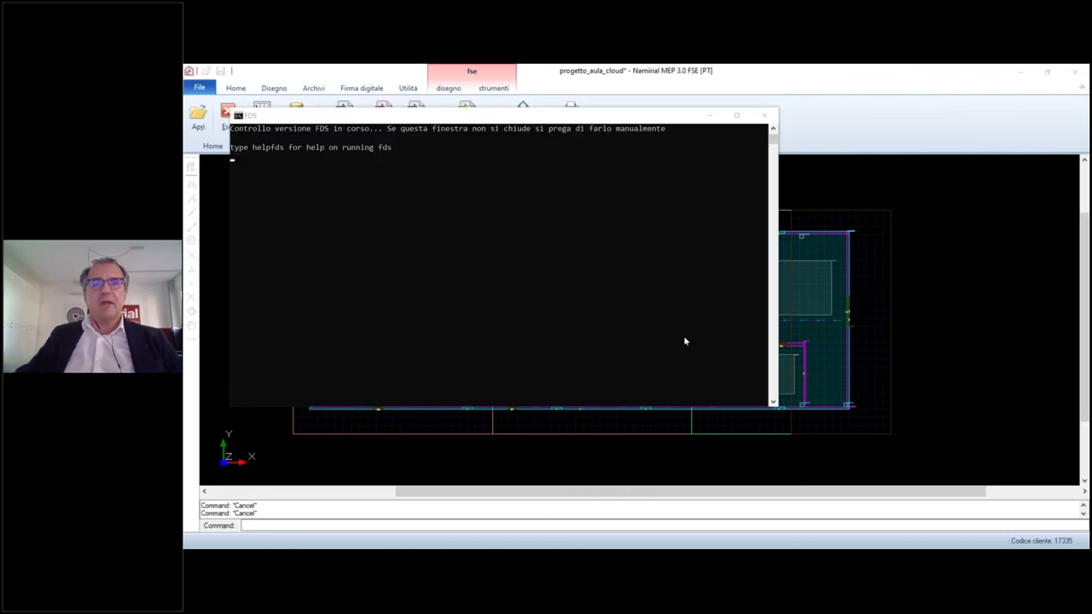
# In Namirial MEP, close the FDS version-check window and open the cloud download of the FDS + EVAC results for progetto_aula_cloud
pyautogui.click(764, 115)
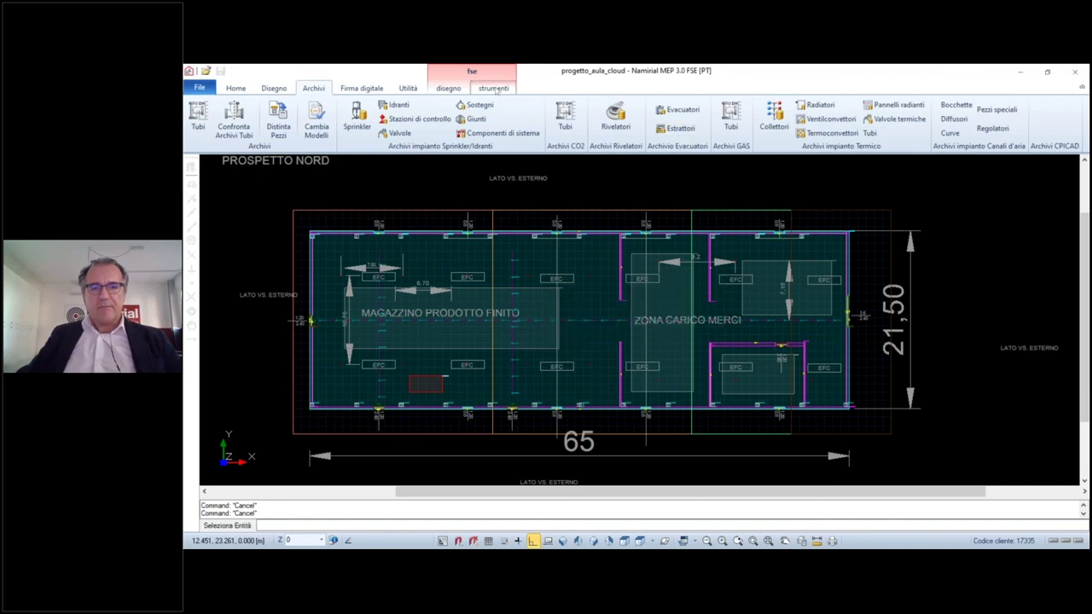
pyautogui.click(495, 89)
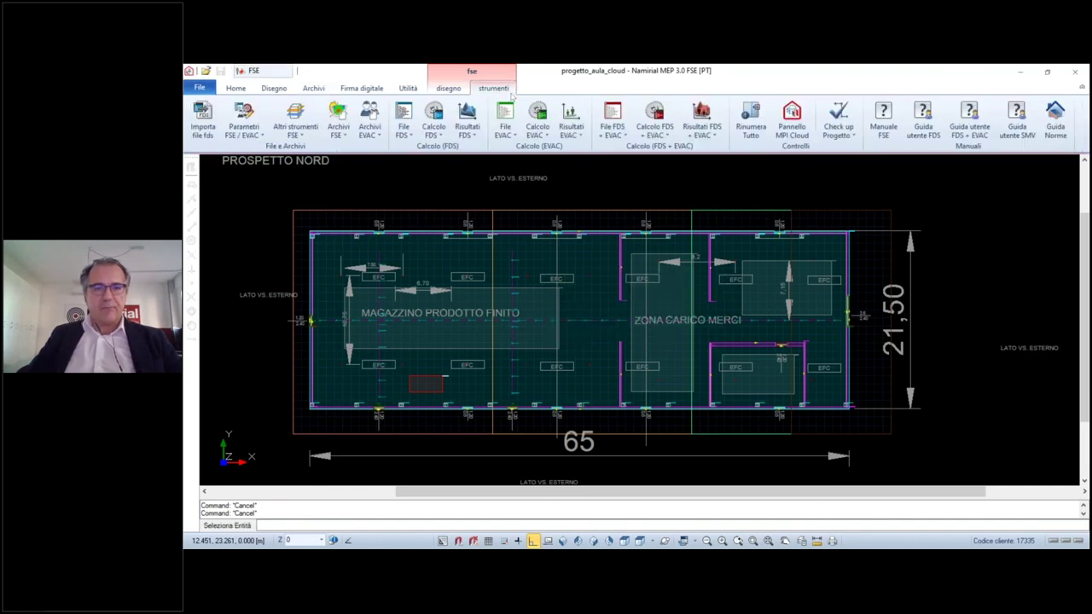
pyautogui.click(701, 126)
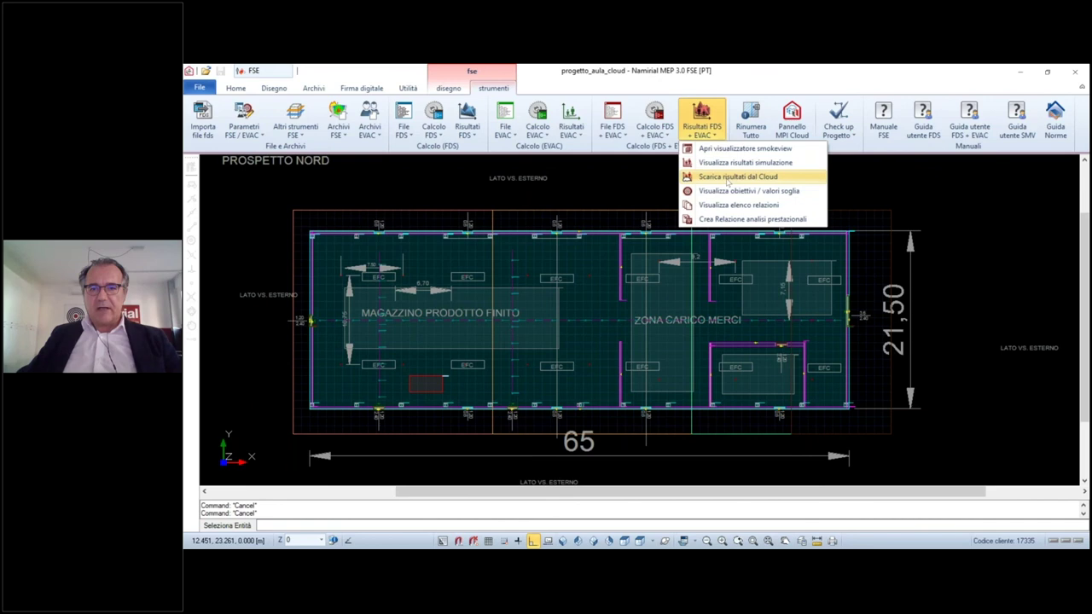
pyautogui.click(728, 177)
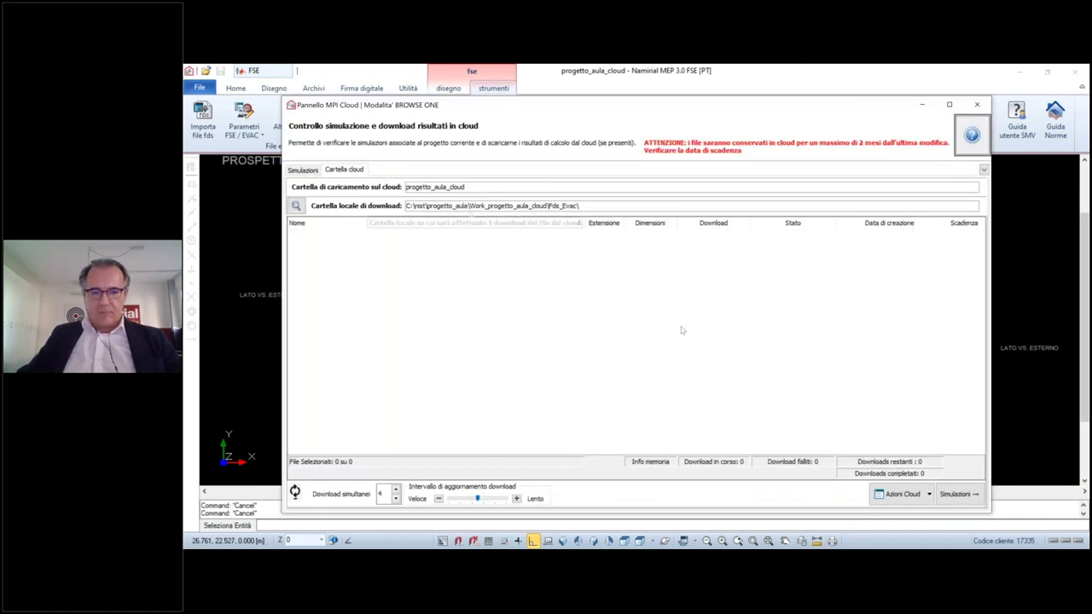
# Review the project's entry in the cloud simulation list and the local download path shown with the cloud folder
pyautogui.click(962, 498)
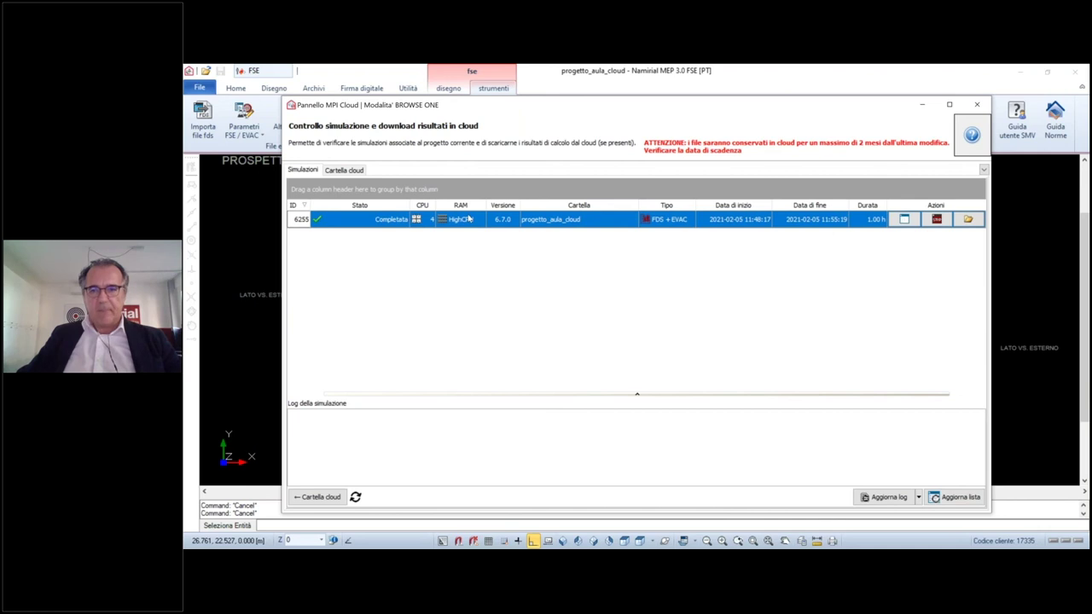
pyautogui.click(362, 170)
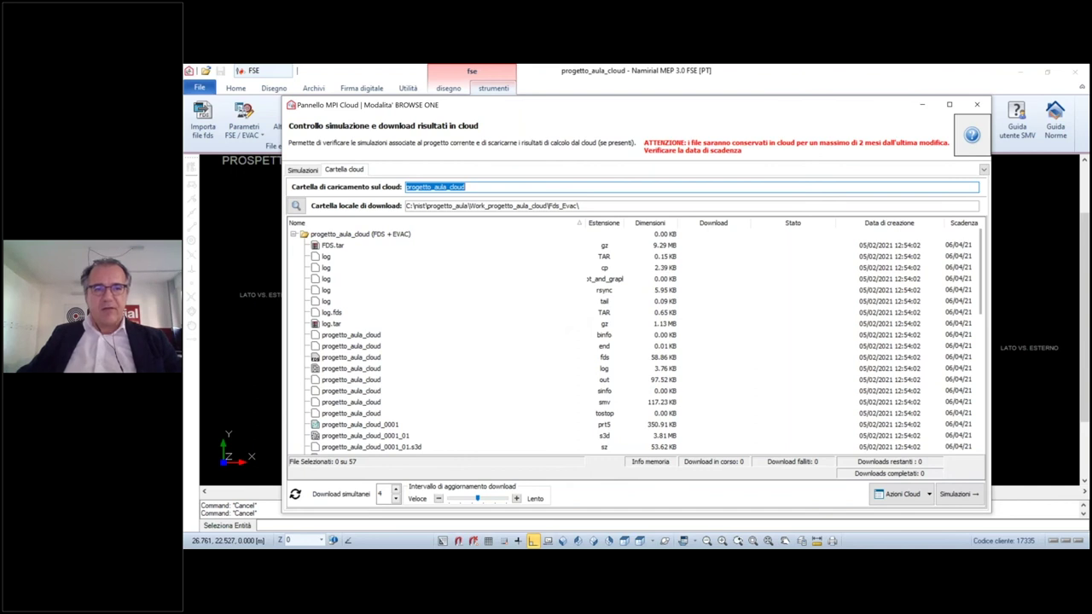
pyautogui.click(584, 206)
pyautogui.moveTo(584, 205); pyautogui.dragTo(406, 206)
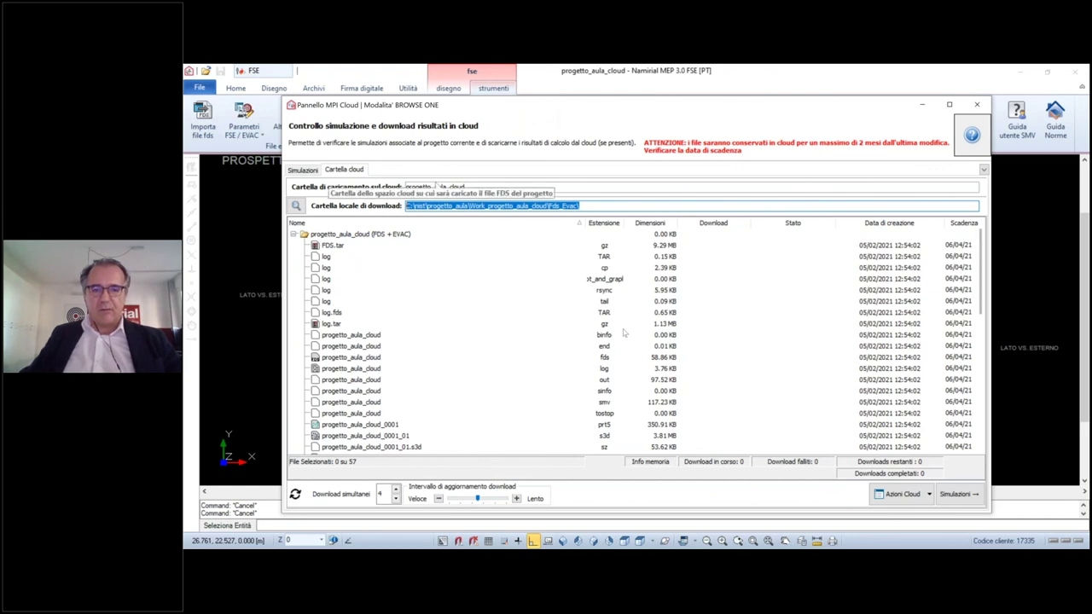
# Download the progetto_aula_cloud fds file from the cloud to the local folder
pyautogui.click(582, 359)
pyautogui.rightClick(582, 362)
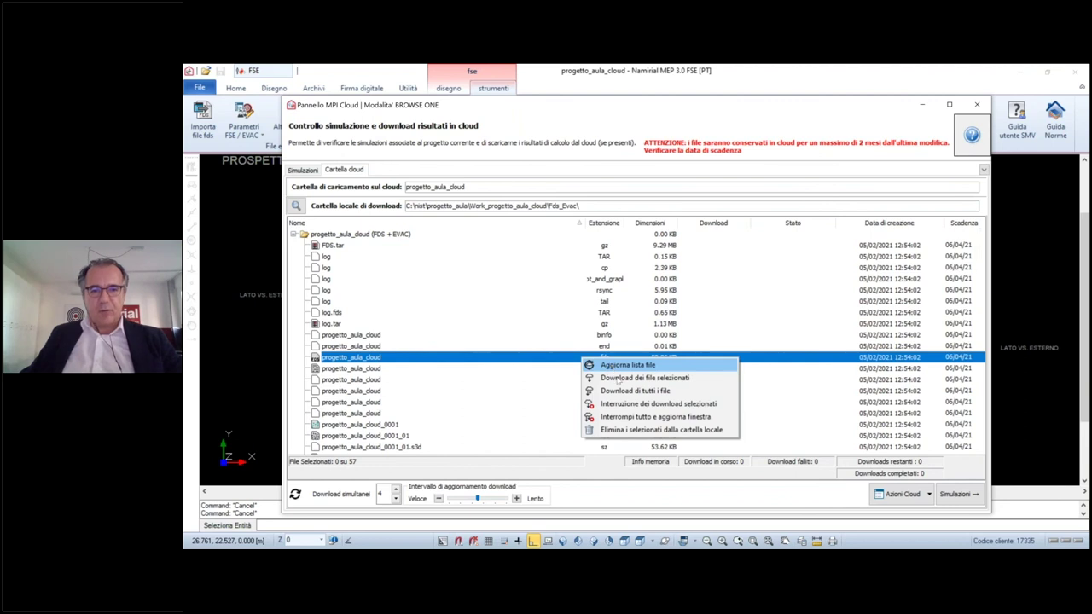
pyautogui.click(618, 380)
# Download the progetto_aula_cloud out, sinfo and smv files from the cloud together
pyautogui.click(618, 382)
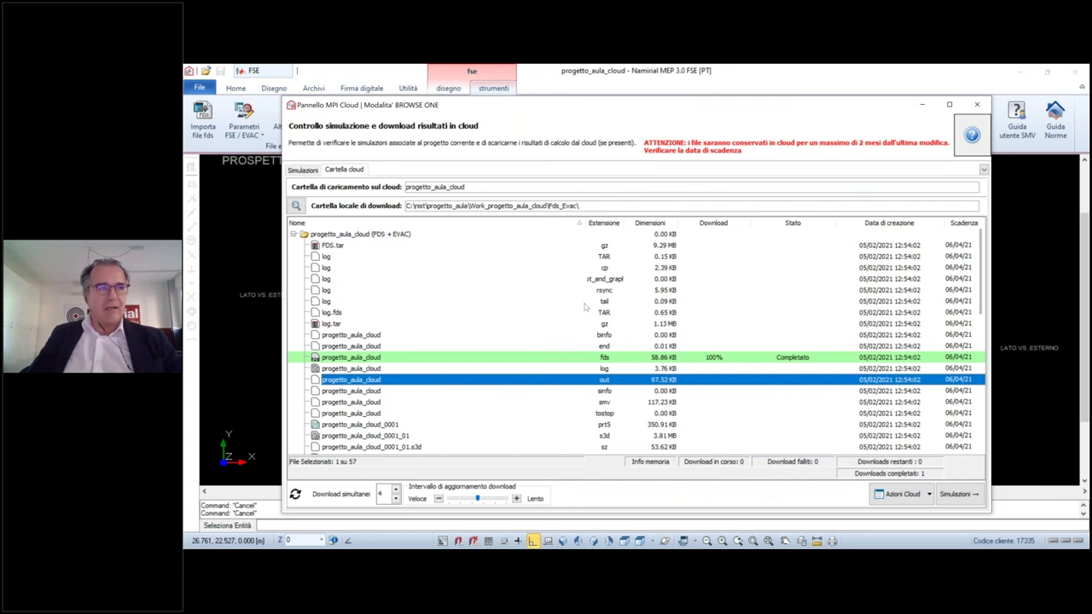
pyautogui.scroll(-2, 591, 311)
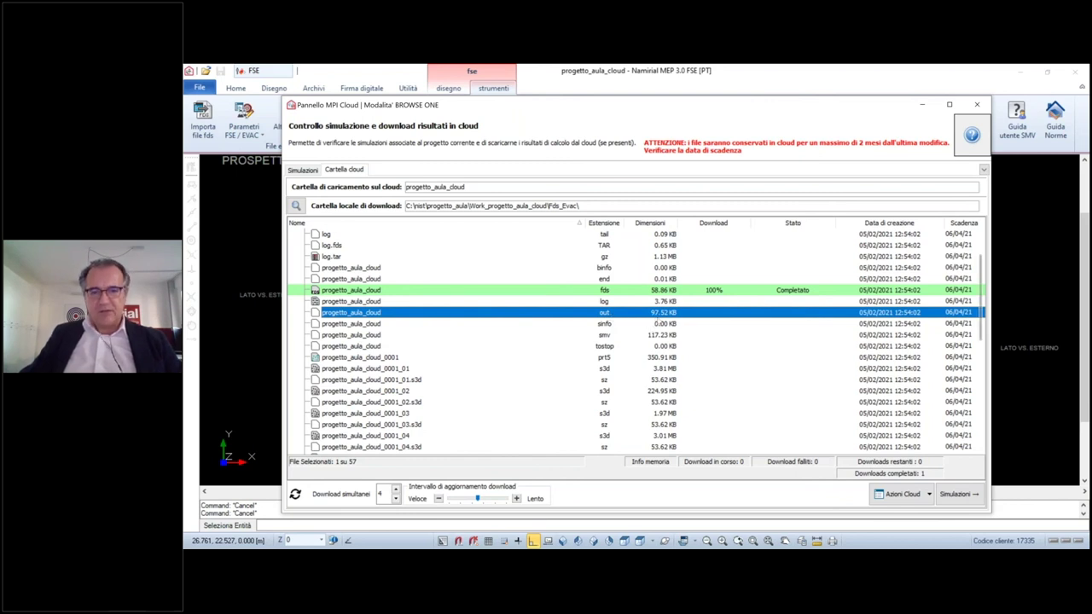
pyautogui.keyDown('shift'); pyautogui.click(657, 336); pyautogui.keyUp('shift')
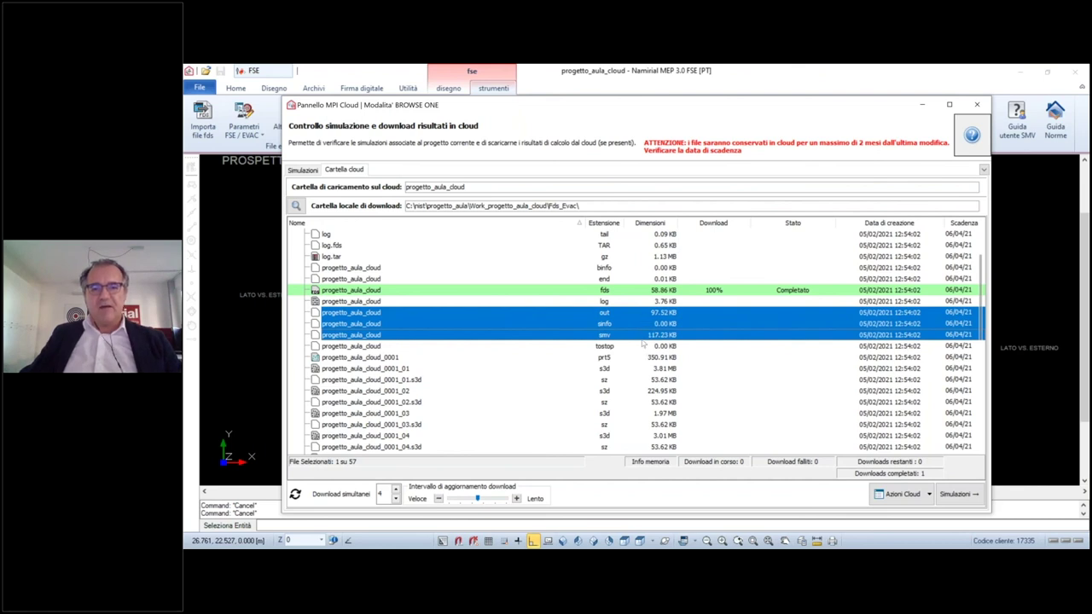
pyautogui.rightClick(643, 344)
pyautogui.click(691, 360)
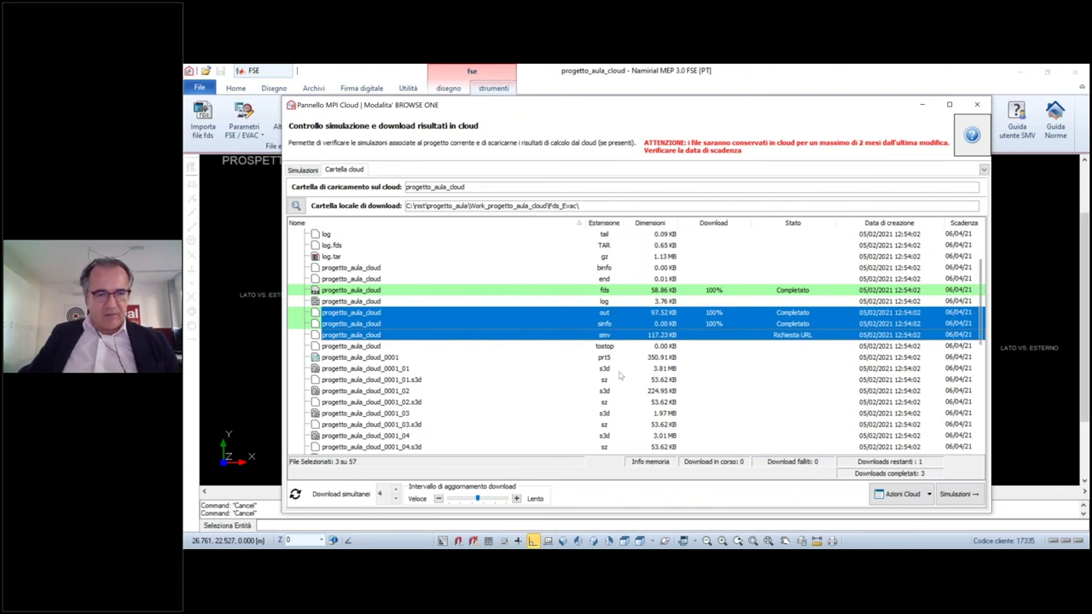
pyautogui.scroll(-1, 620, 374)
pyautogui.scroll(-5, 620, 375)
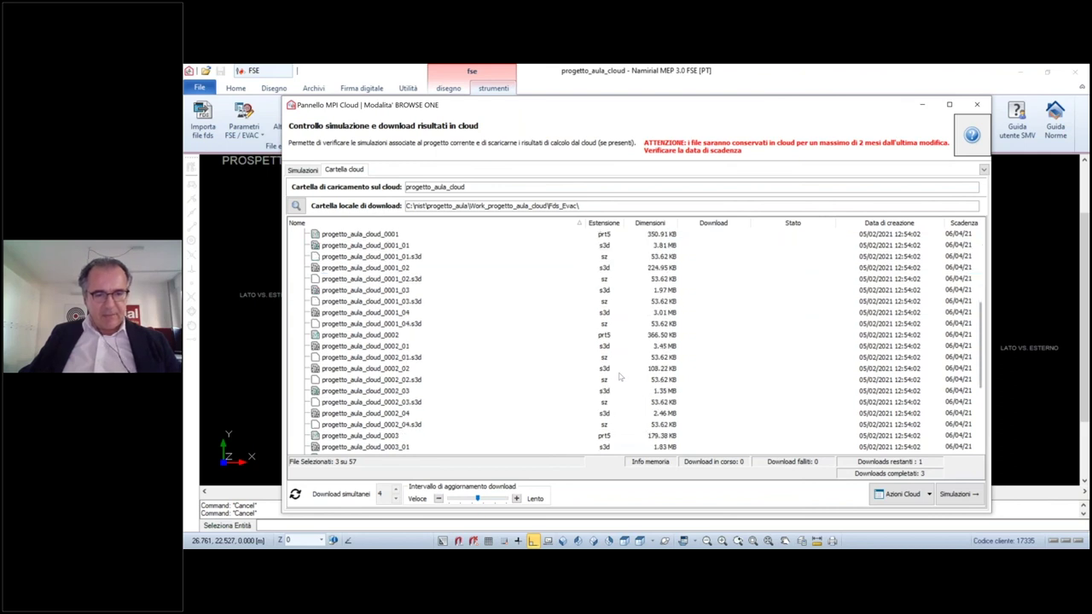
pyautogui.scroll(-3, 620, 382)
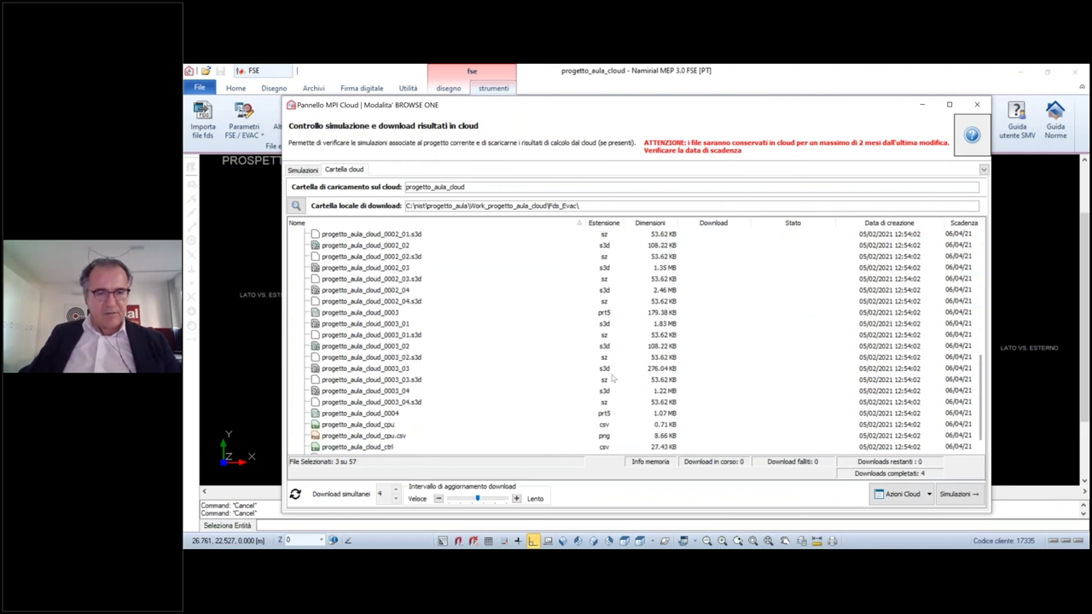
pyautogui.click(388, 380)
pyautogui.keyDown('ctrl'); pyautogui.click(398, 403); pyautogui.keyUp('ctrl')
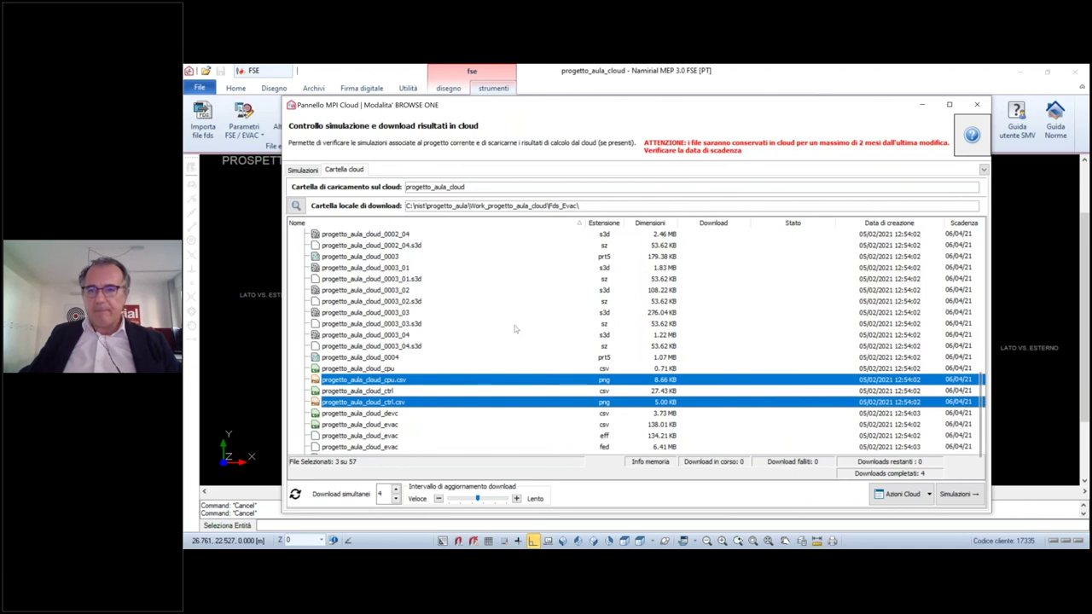
pyautogui.scroll(-2, 514, 333)
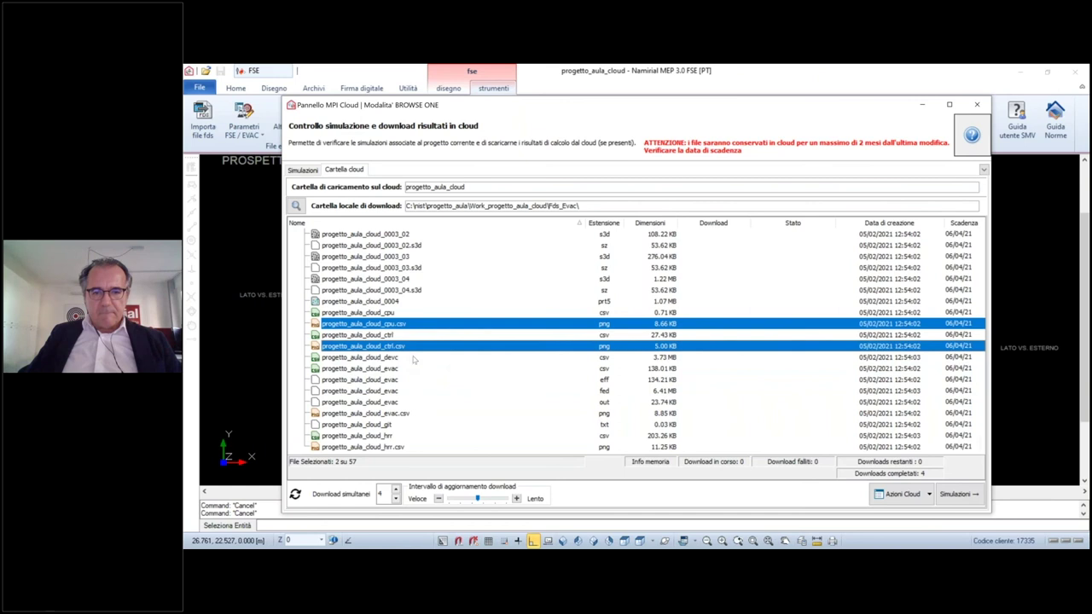
pyautogui.keyDown('ctrl'); pyautogui.click(416, 359); pyautogui.keyUp('ctrl')
pyautogui.keyDown('ctrl'); pyautogui.click(605, 369); pyautogui.keyUp('ctrl')
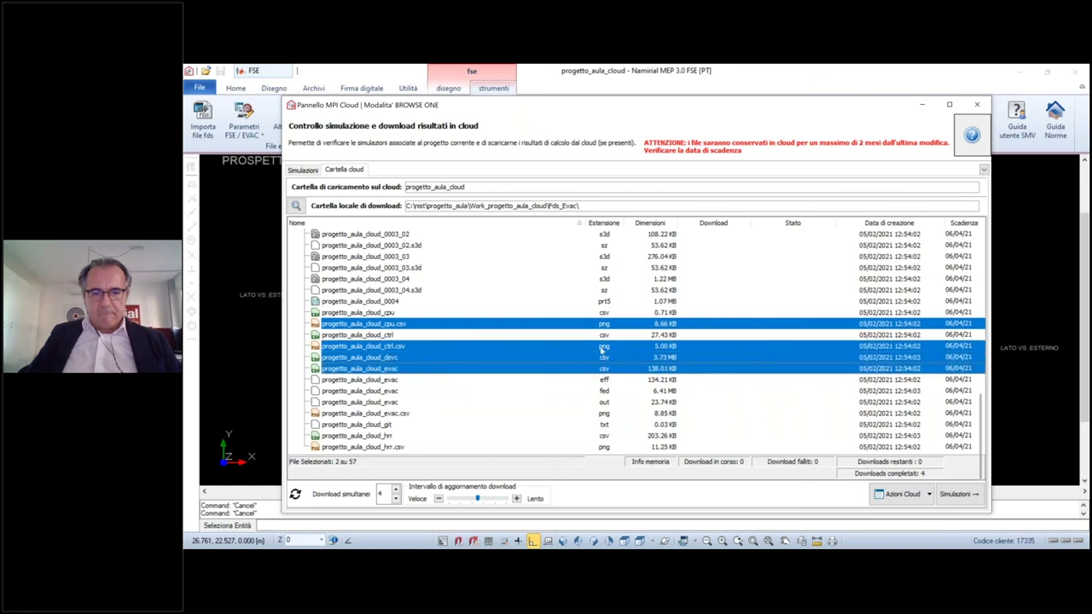
pyautogui.keyDown('ctrl'); pyautogui.click(605, 346); pyautogui.keyUp('ctrl')
pyautogui.keyDown('ctrl'); pyautogui.click(604, 334); pyautogui.keyUp('ctrl')
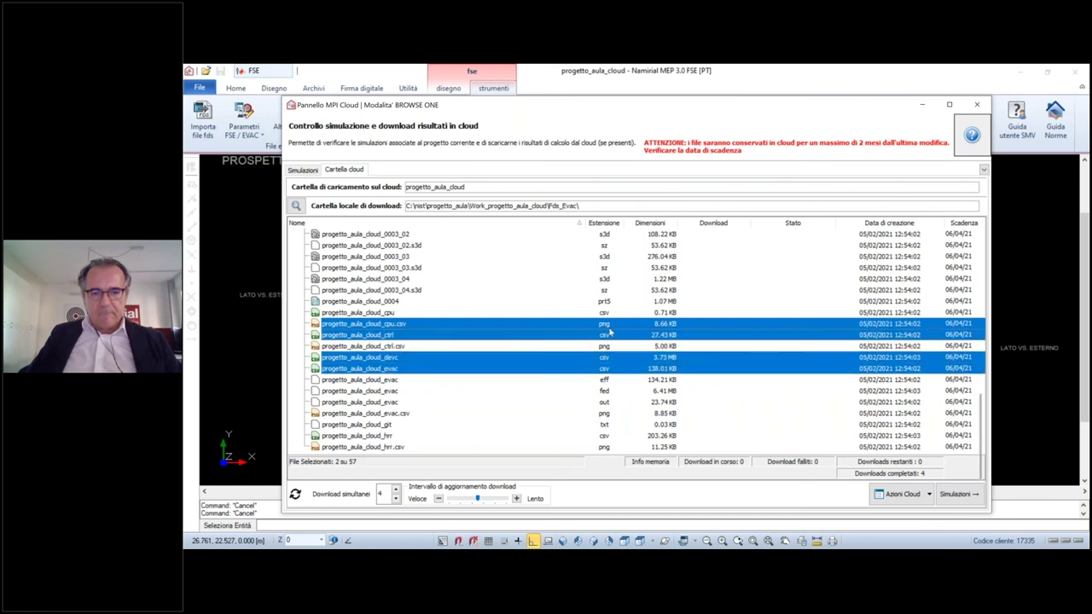
# Download the progetto_aula_cloud ctrl, devc, evac and hrr csv files from the cloud together
pyautogui.click(604, 334)
pyautogui.keyDown('ctrl'); pyautogui.click(605, 358); pyautogui.keyUp('ctrl')
pyautogui.keyDown('ctrl'); pyautogui.click(605, 369); pyautogui.keyUp('ctrl')
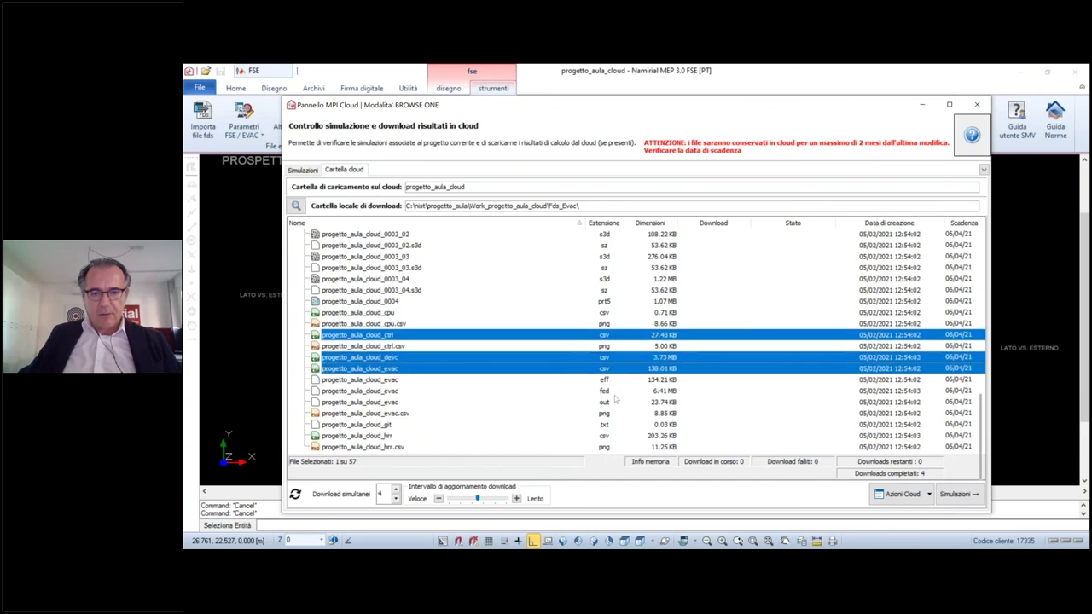
pyautogui.keyDown('ctrl'); pyautogui.click(605, 436); pyautogui.keyUp('ctrl')
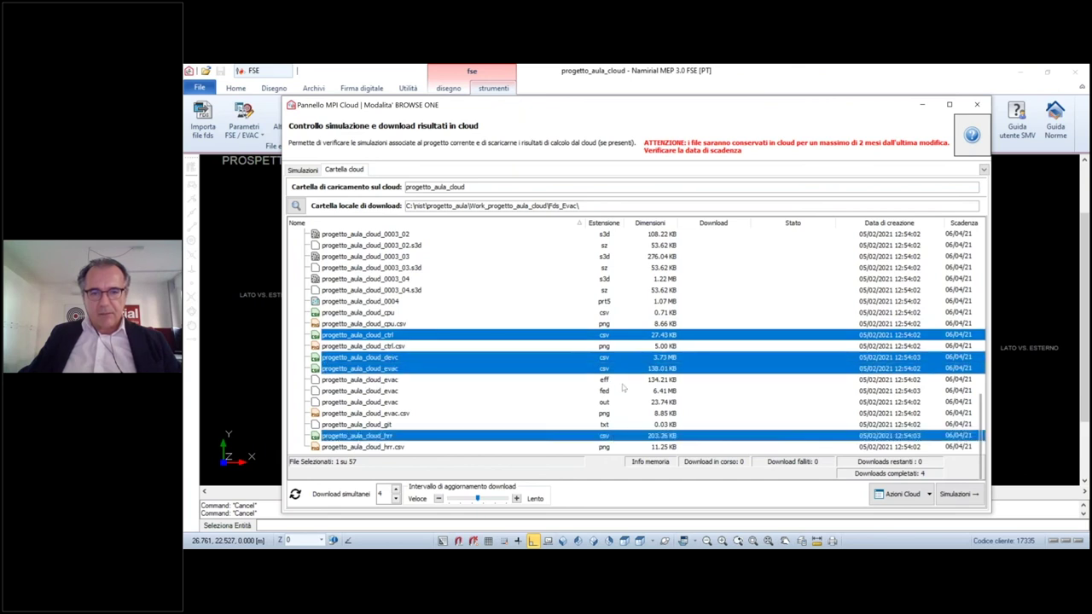
pyautogui.rightClick(632, 335)
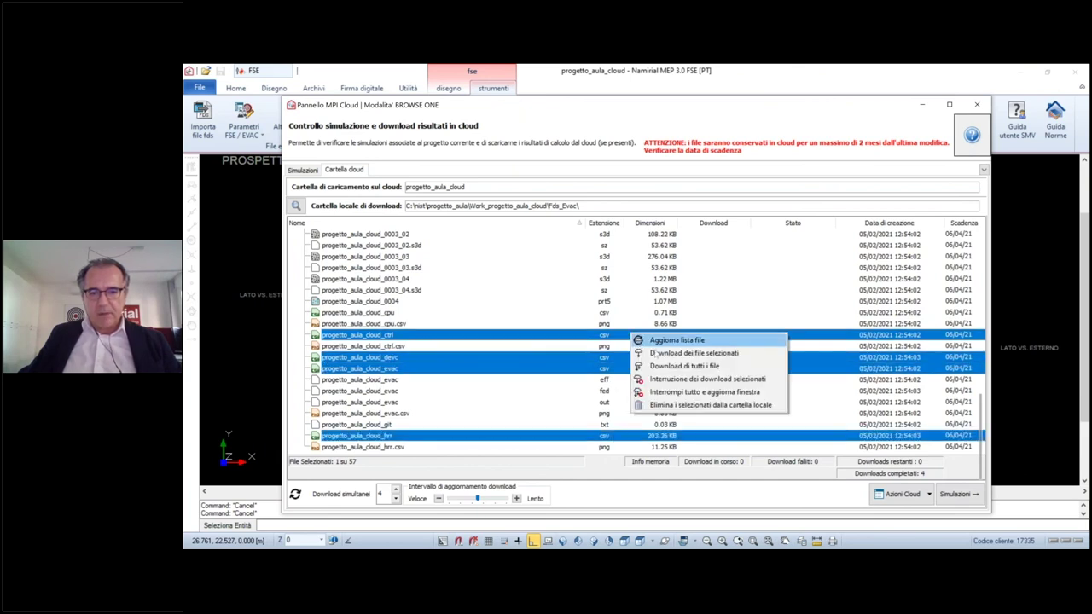
pyautogui.click(667, 354)
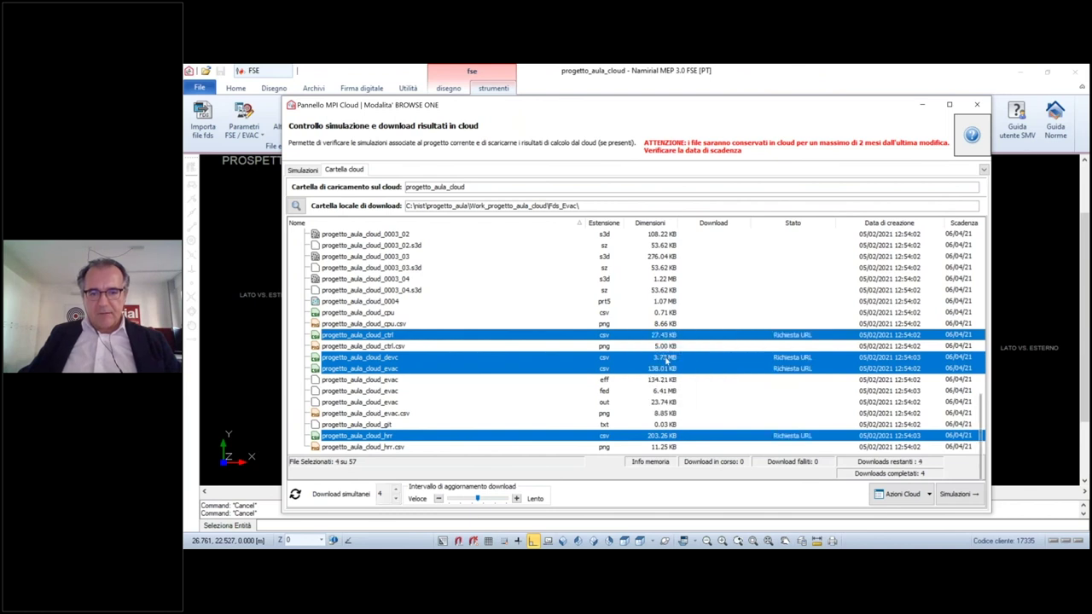
# Sort the cloud files by extension and examine the download status across the list
pyautogui.click(649, 392)
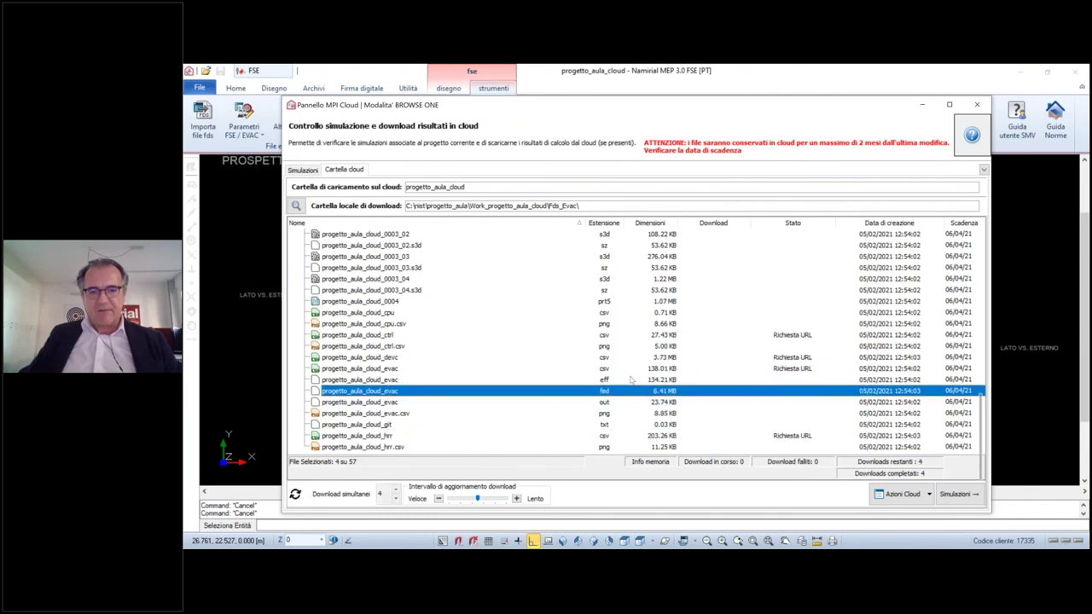
pyautogui.scroll(2, 635, 384)
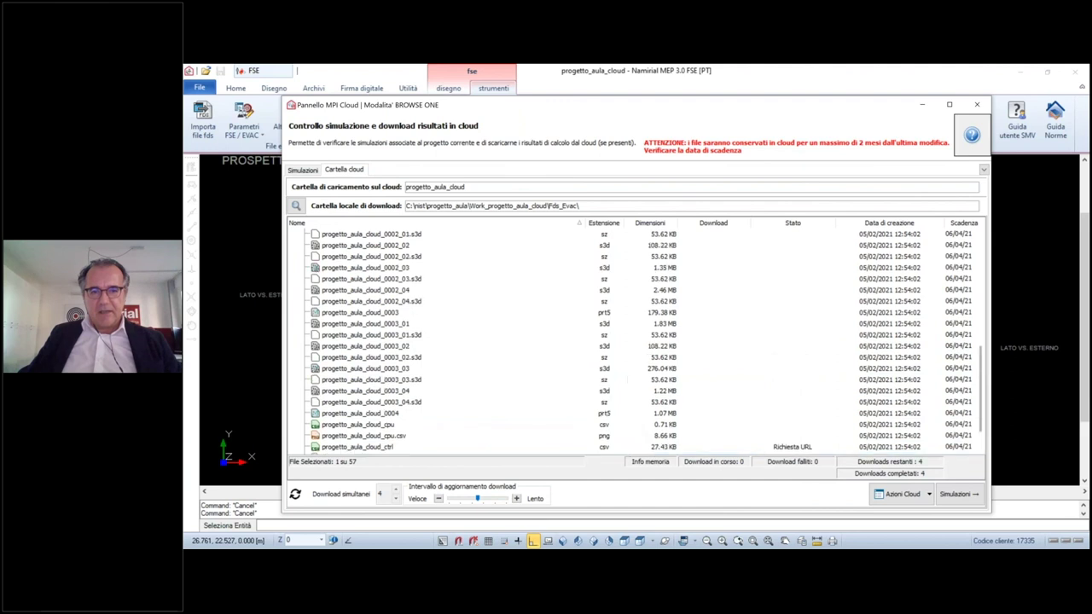
pyautogui.click(603, 223)
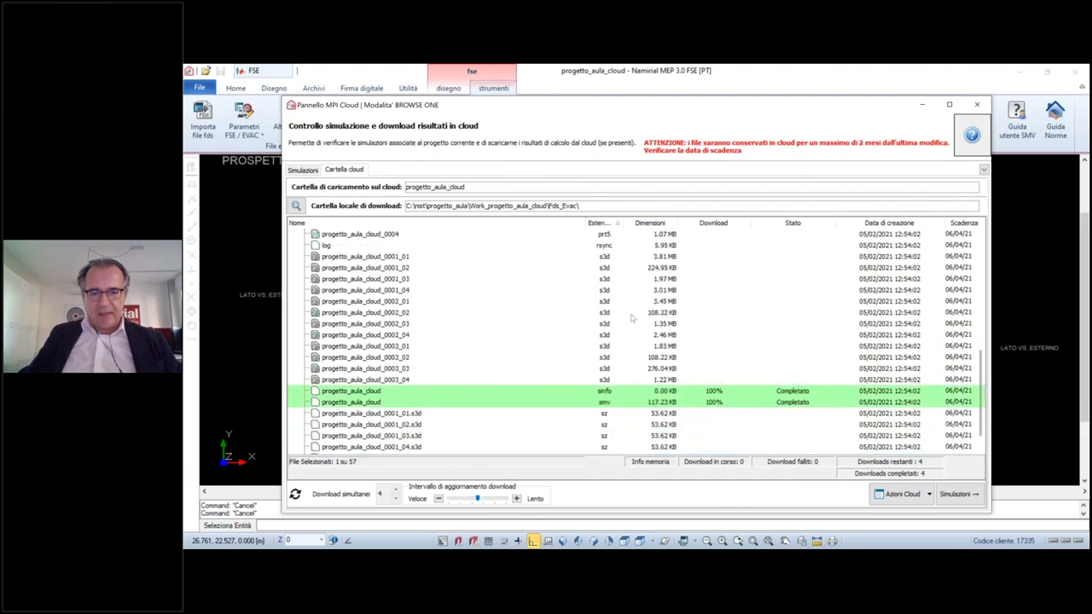
pyautogui.scroll(-4, 632, 317)
pyautogui.scroll(1, 635, 328)
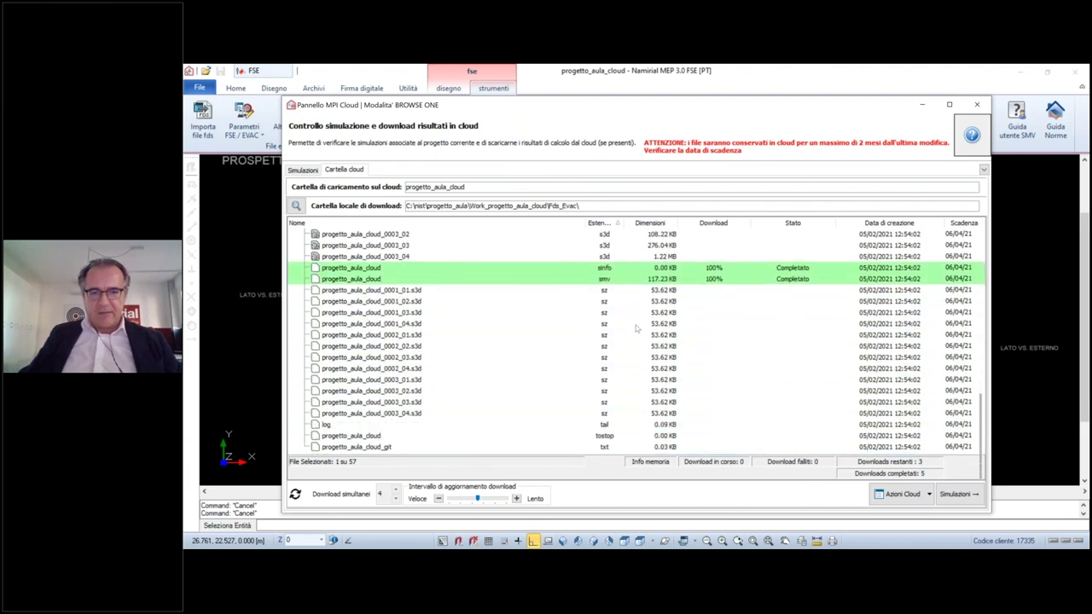
pyautogui.scroll(4, 632, 321)
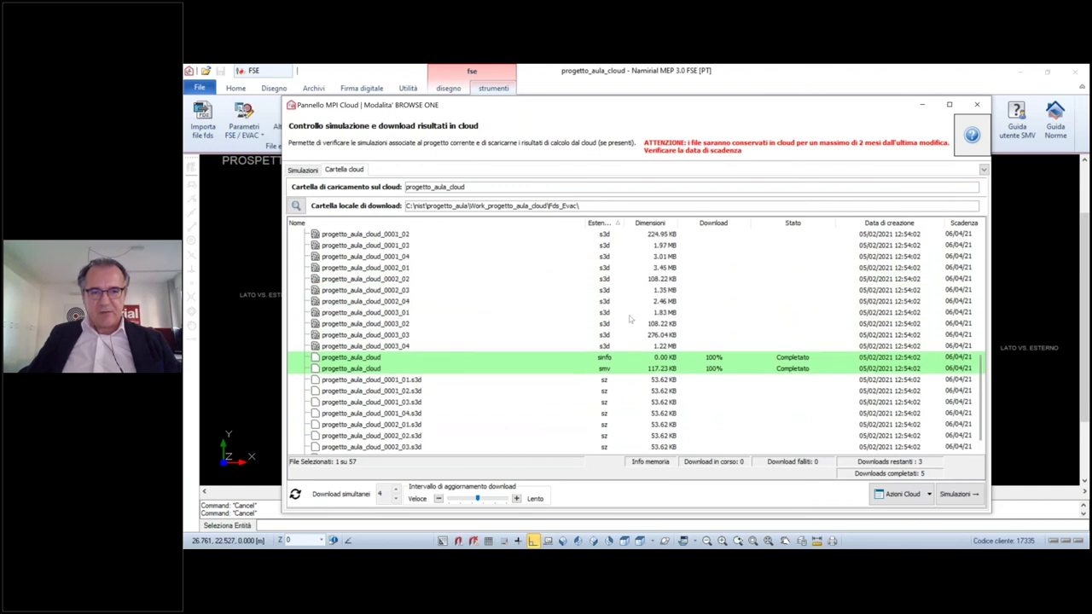
pyautogui.scroll(4, 631, 318)
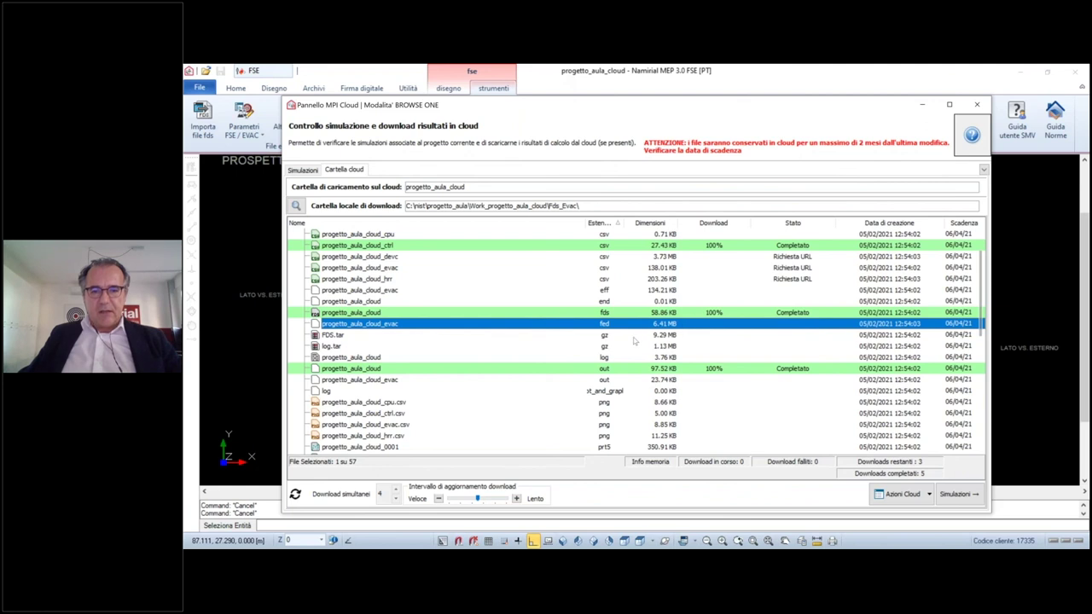
# Request the downloads of the progetto_aula_cloud_devc and progetto_aula_cloud_evac csv files again, one at a time
pyautogui.click(658, 258)
pyautogui.rightClick(658, 257)
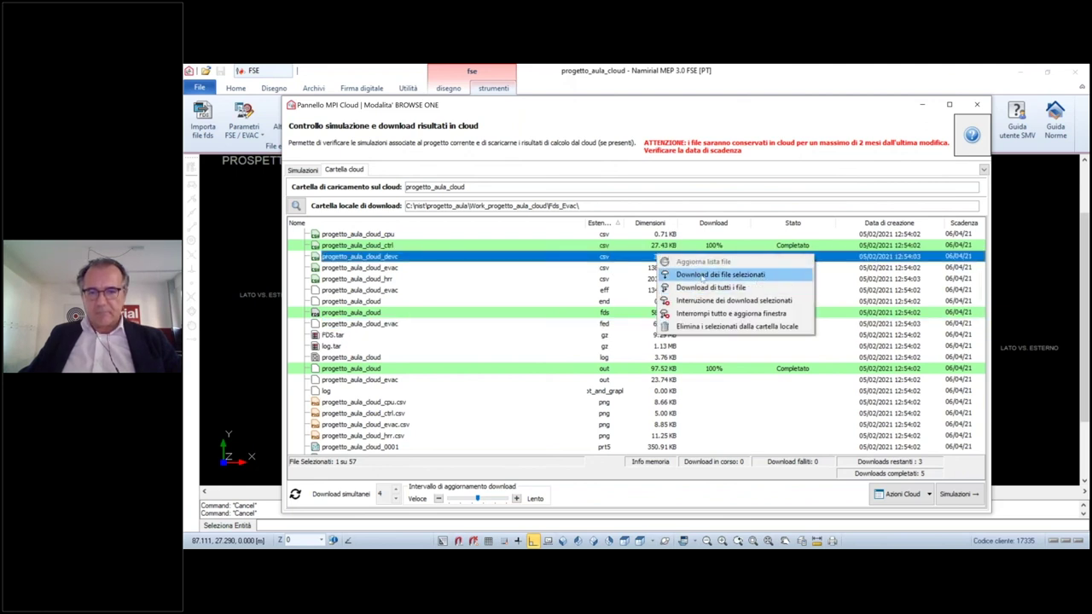
pyautogui.click(701, 276)
pyautogui.click(673, 268)
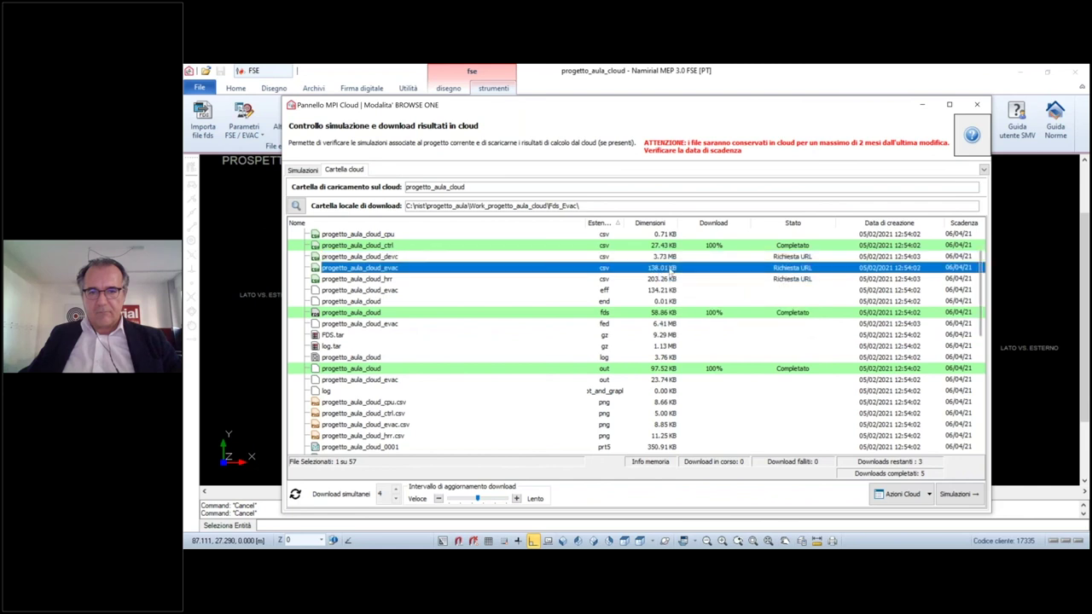
pyautogui.rightClick(673, 268)
pyautogui.click(679, 288)
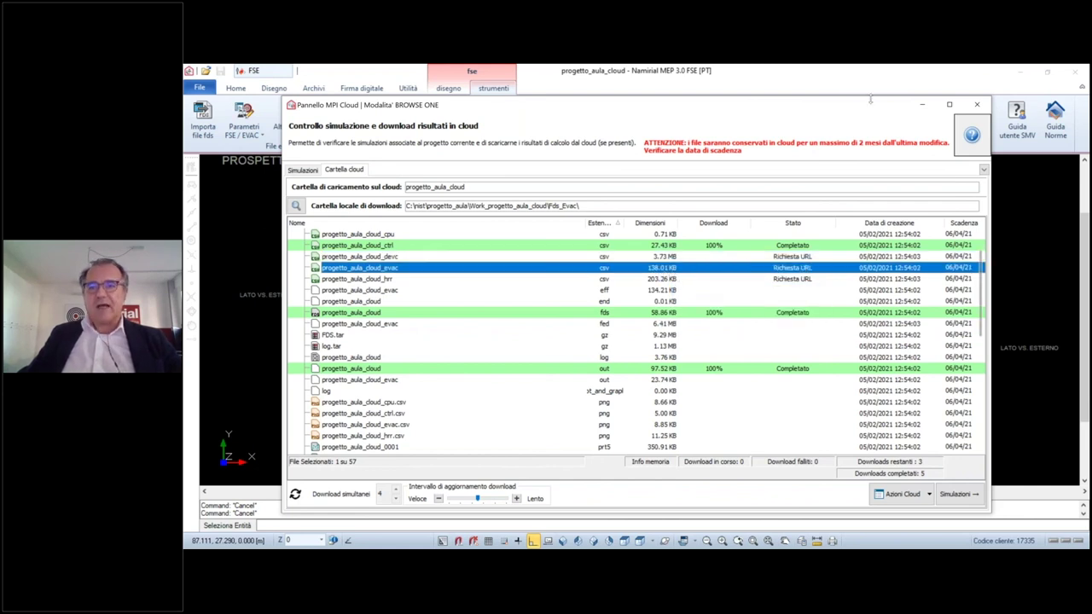
pyautogui.click(978, 108)
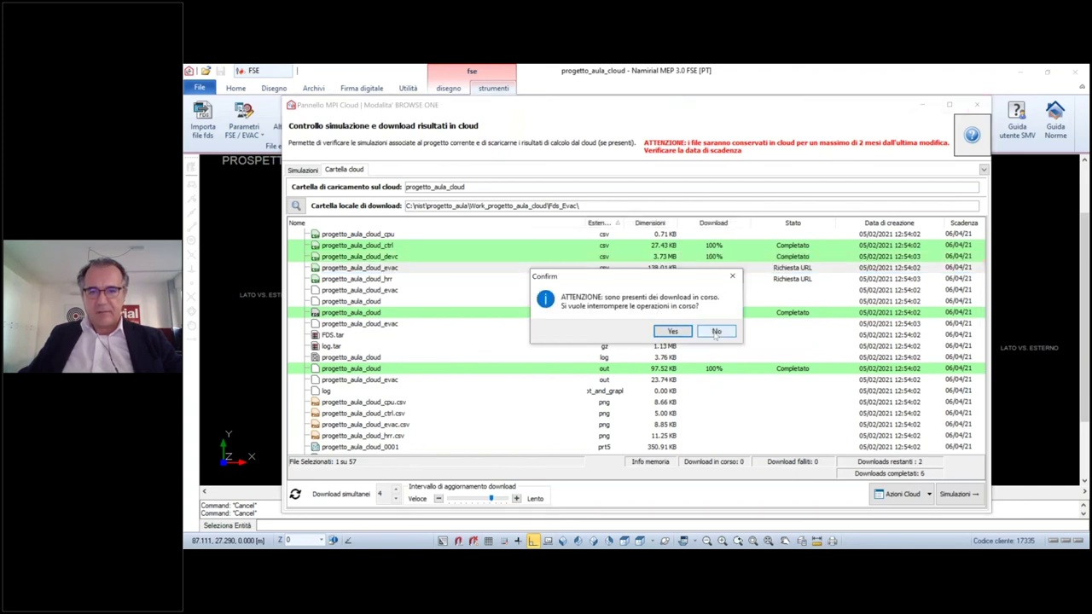
pyautogui.click(716, 333)
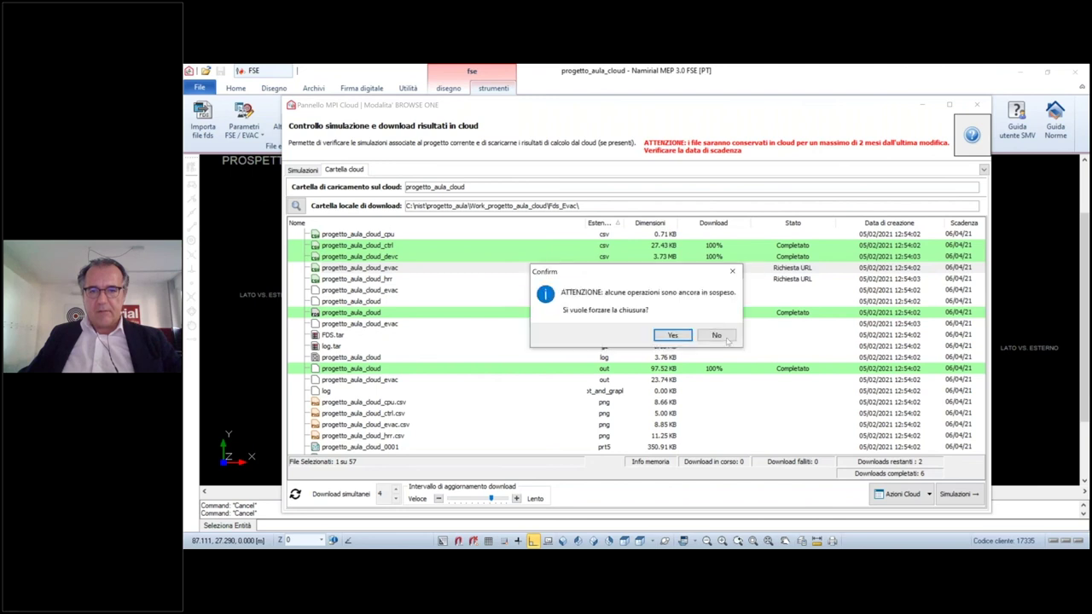
pyautogui.click(718, 335)
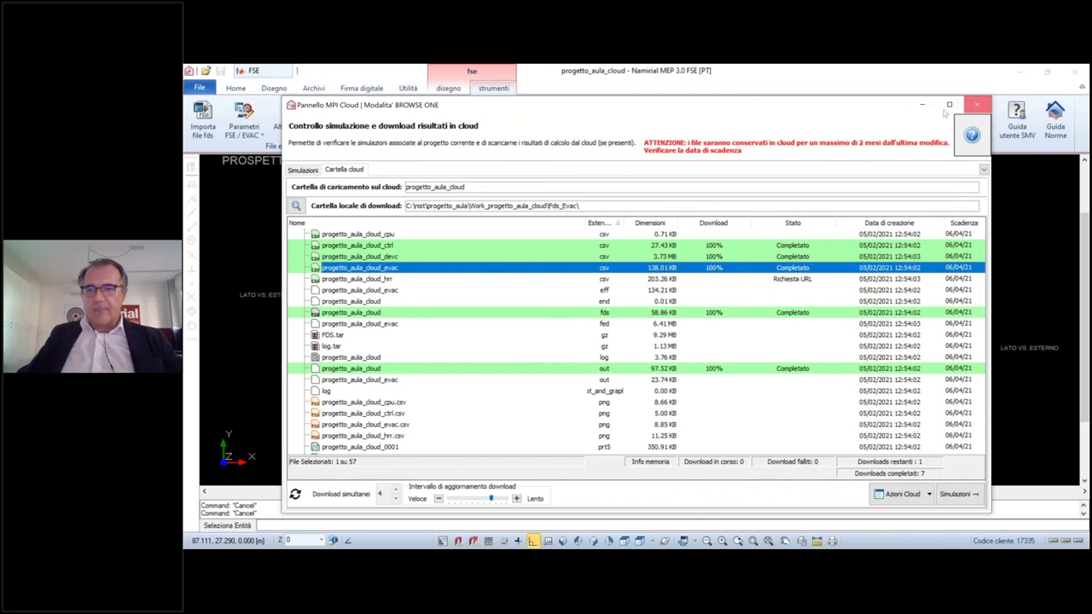
# Close the MPI Cloud panel and interrupt the downloads still in progress
pyautogui.click(977, 105)
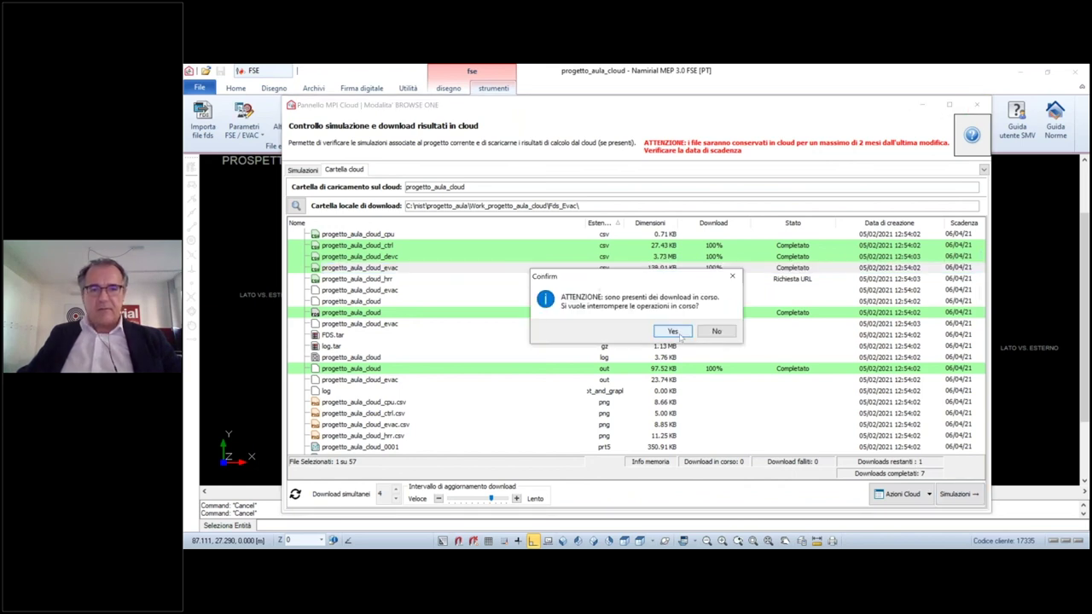
pyautogui.click(678, 334)
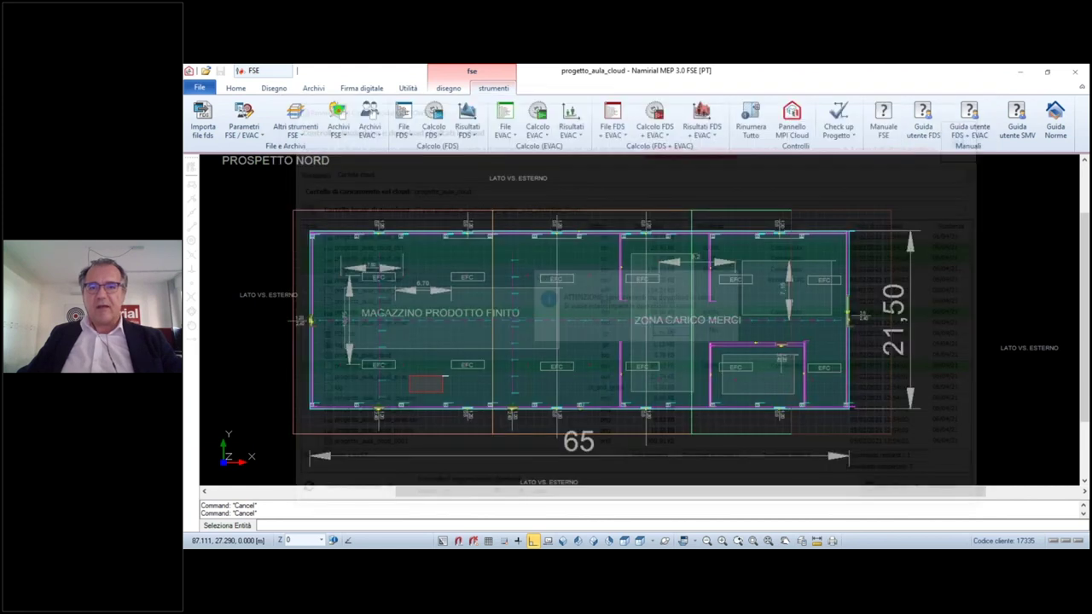
# Display the FDS + EVAC simulation results using the previous calculation's data, dismissing the FDS version check, and toggle the evacuation category
pyautogui.click(701, 123)
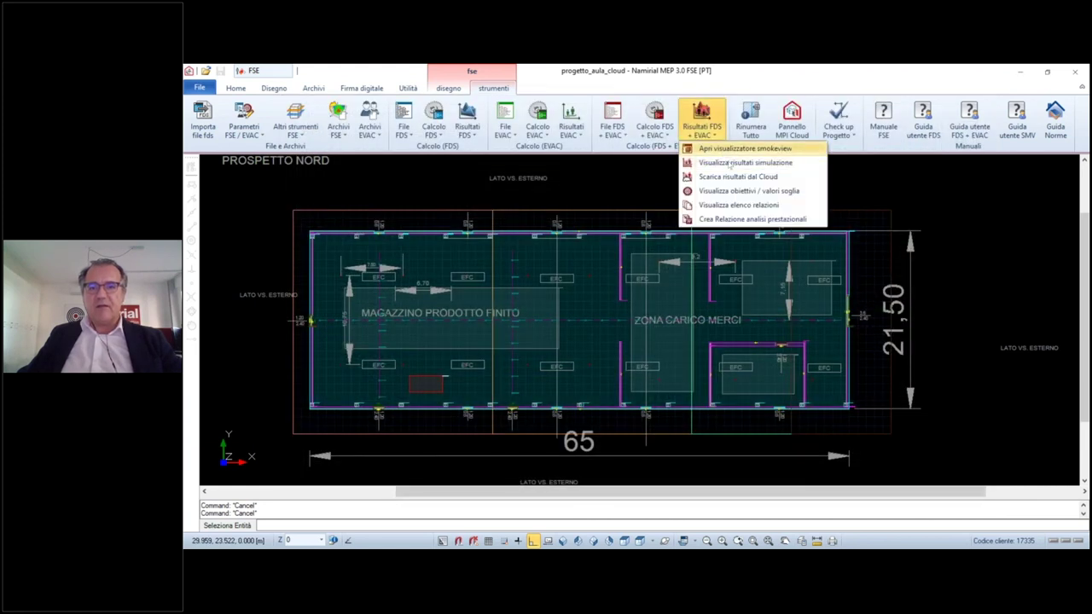
pyautogui.click(730, 163)
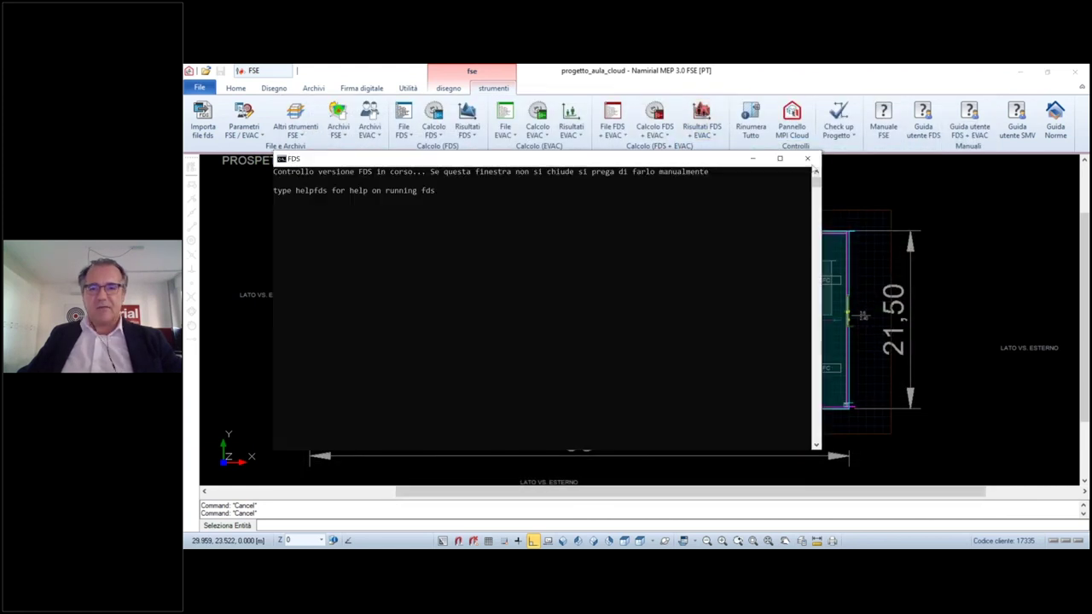
pyautogui.click(807, 159)
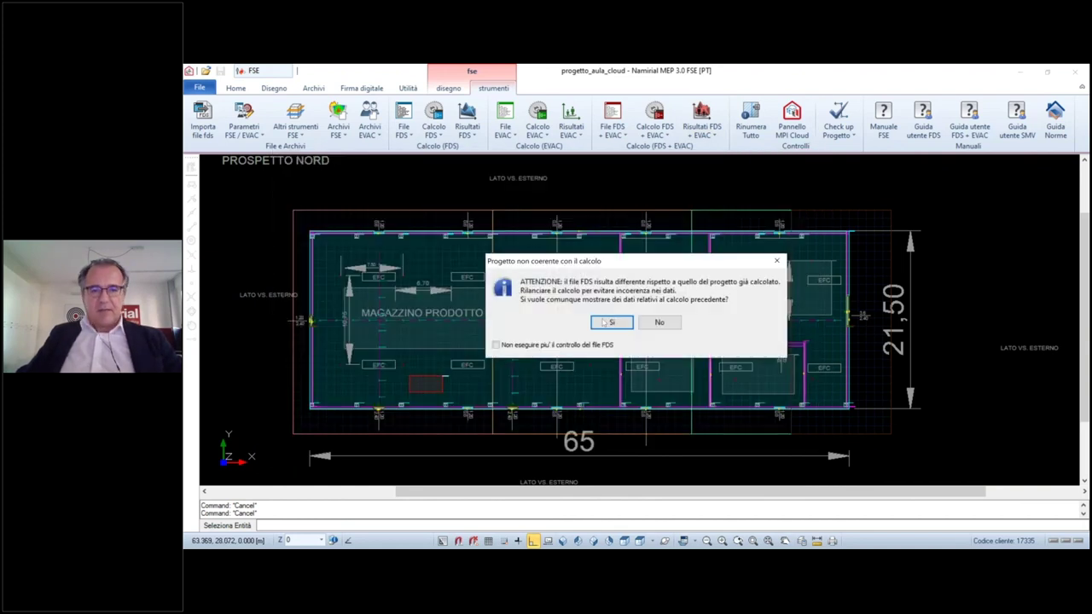
pyautogui.press('Return')
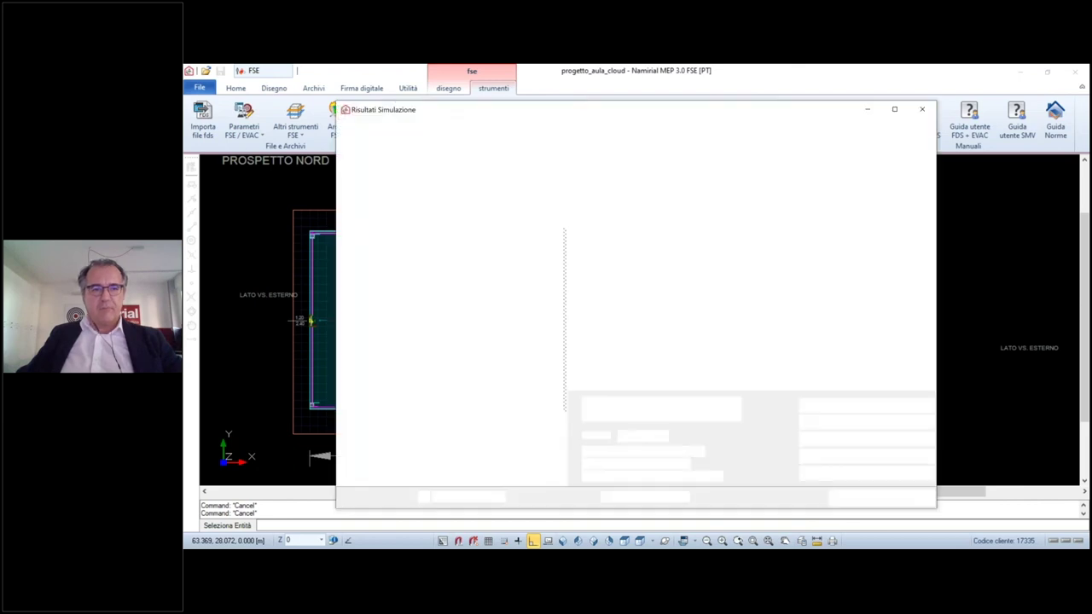
pyautogui.click(342, 237)
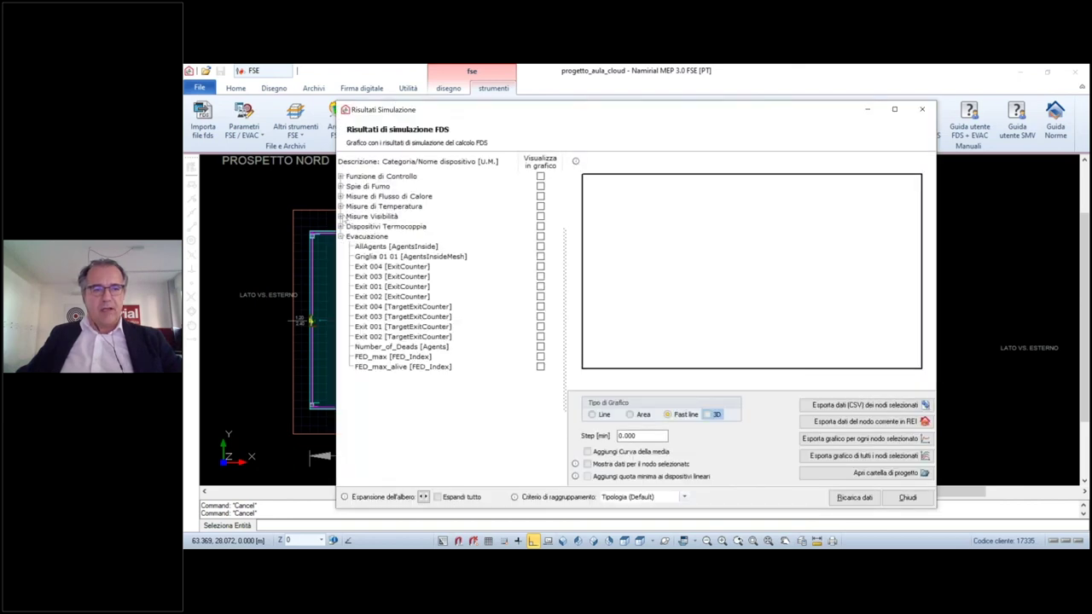
# Plot the visibility curves of D. Misura 168 and D. Misura 167, then collapse the visibility category
pyautogui.click(341, 216)
pyautogui.click(531, 226)
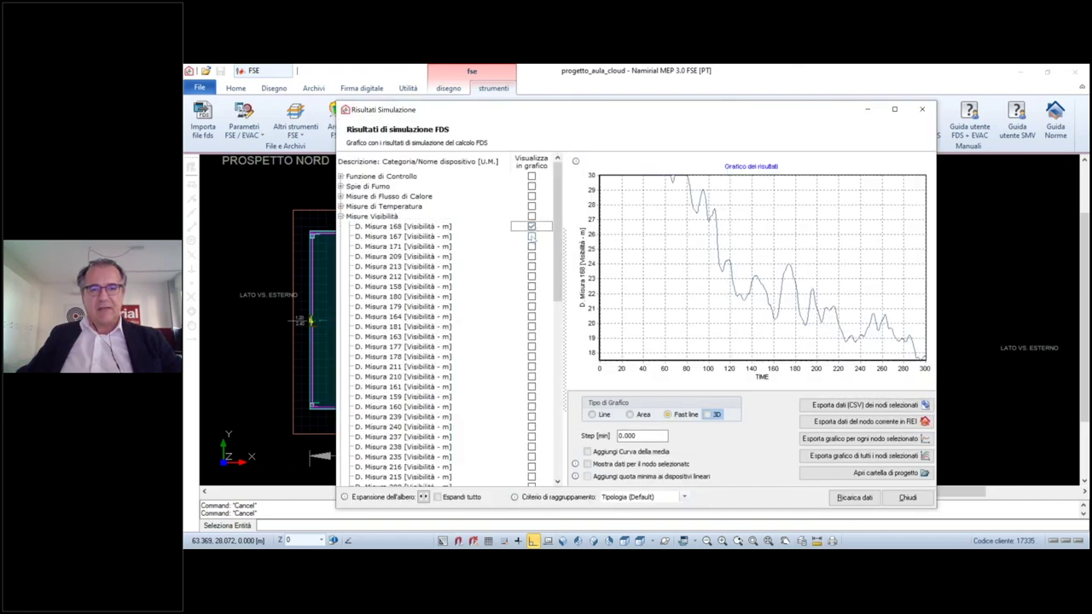
pyautogui.click(532, 236)
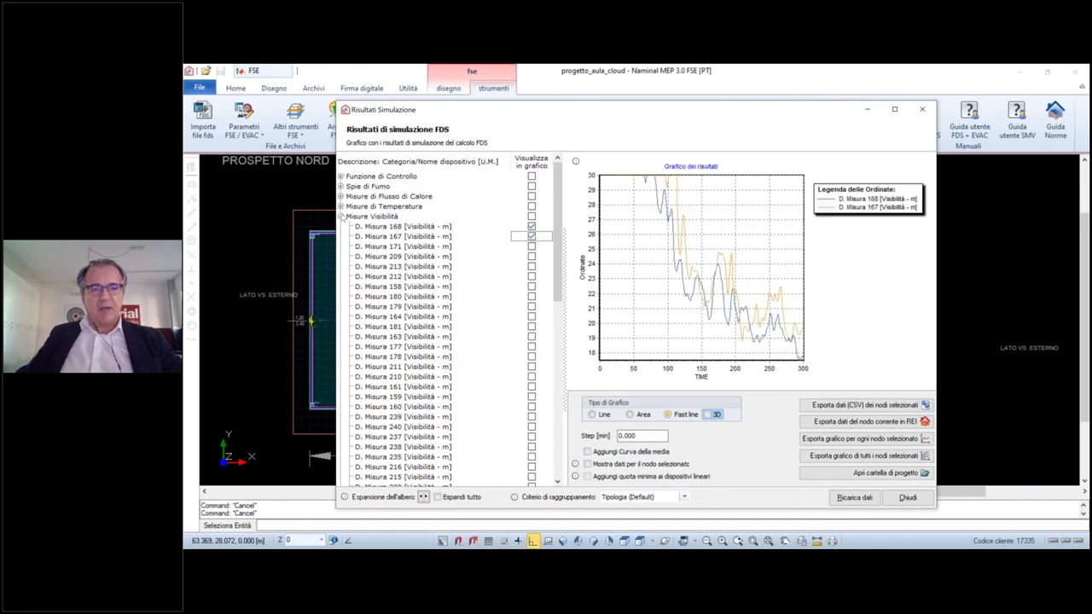
pyautogui.click(340, 216)
# Plot the gas temperature of D. Misura 114 and of all temperature measures, then switch the graph to all visibility measures
pyautogui.click(341, 206)
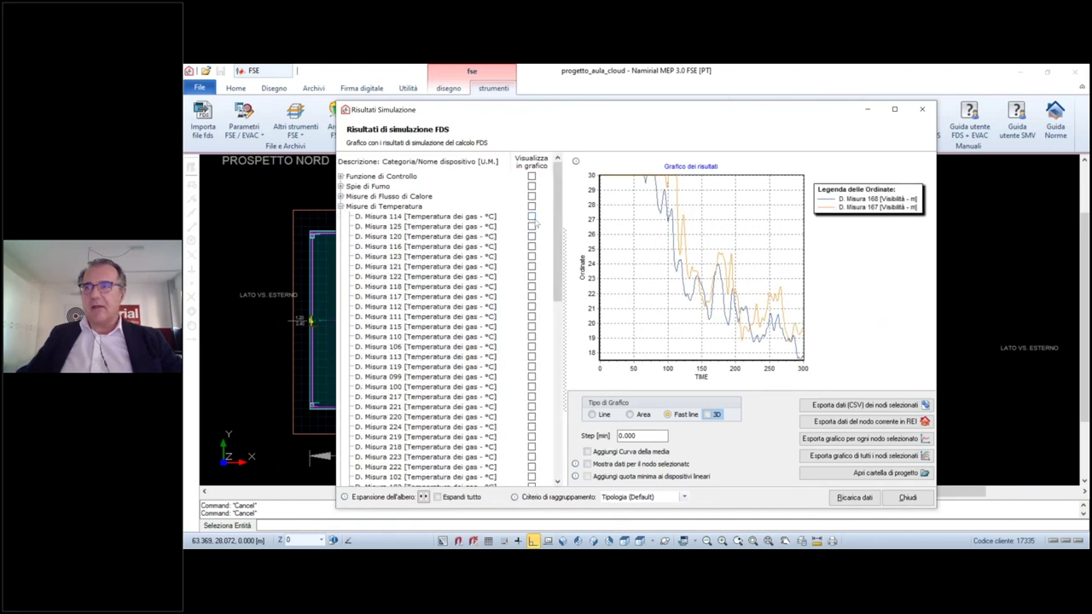
pyautogui.click(532, 216)
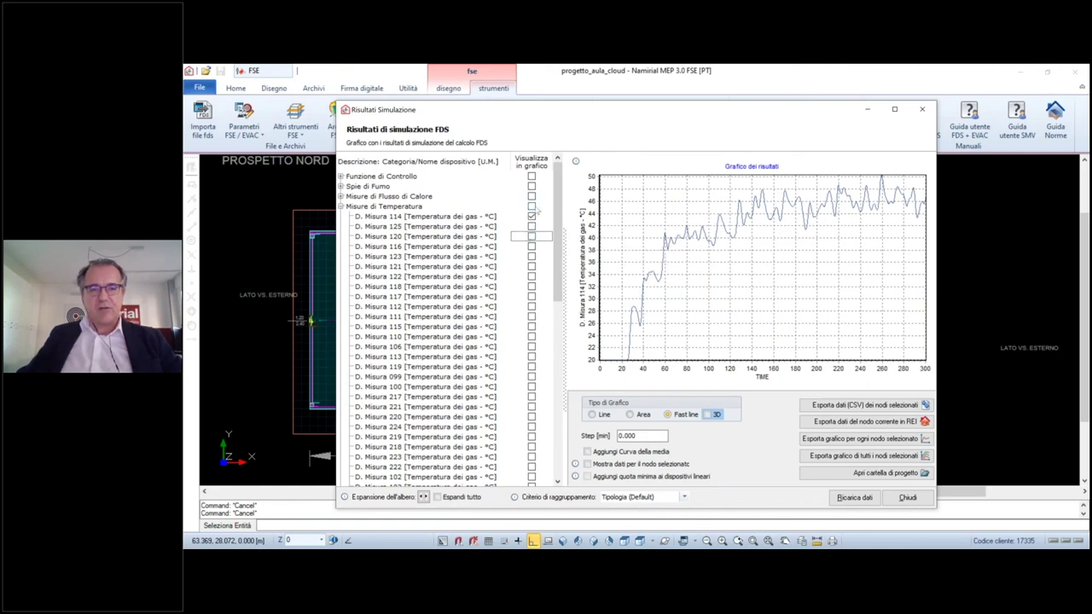
pyautogui.click(532, 206)
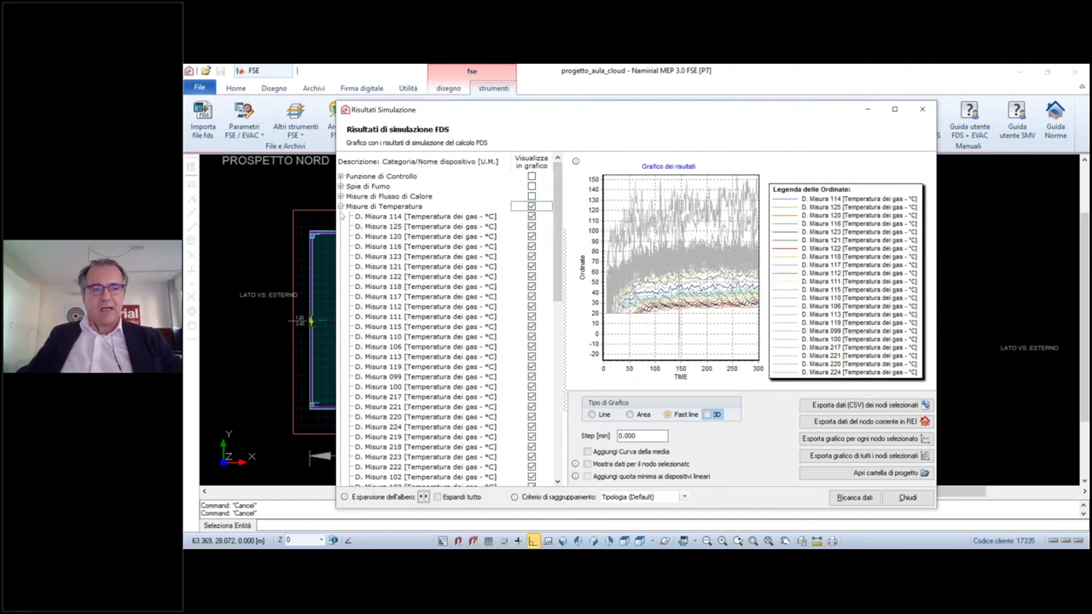
pyautogui.click(341, 206)
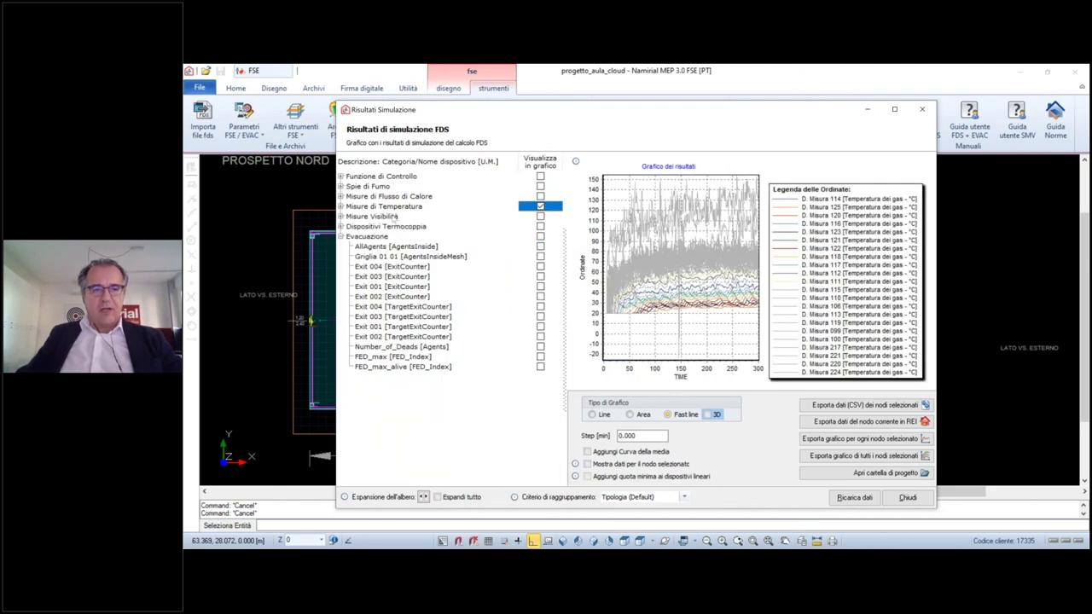
pyautogui.click(504, 219)
pyautogui.click(540, 218)
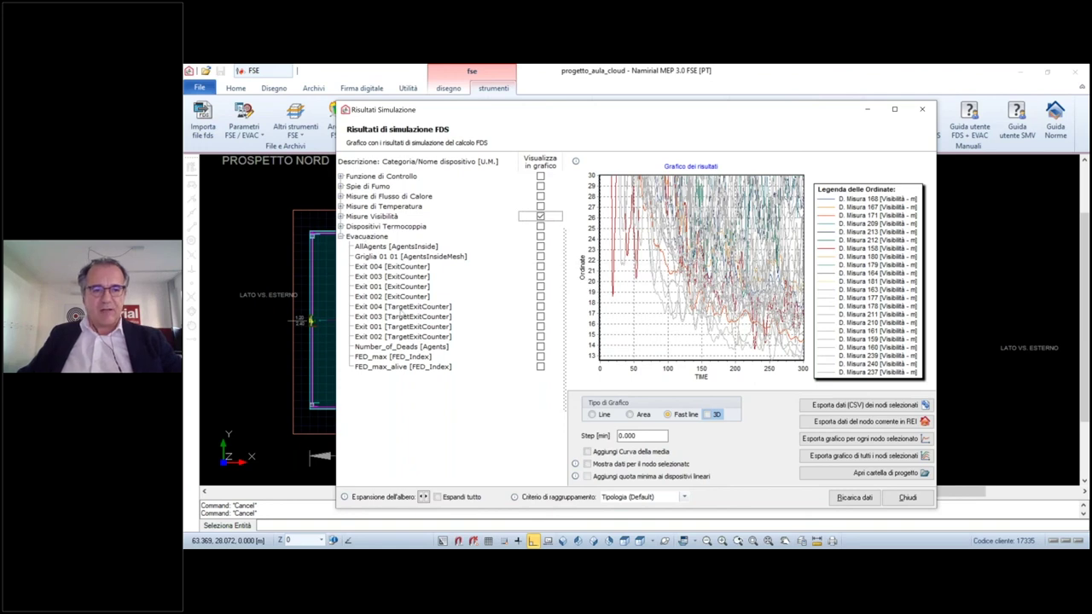
# Plot the evacuation results Exit 004 [TargetExitCounter] and Number_of_Deads [Agents] in turn, then close the simulation results
pyautogui.click(402, 308)
pyautogui.click(540, 306)
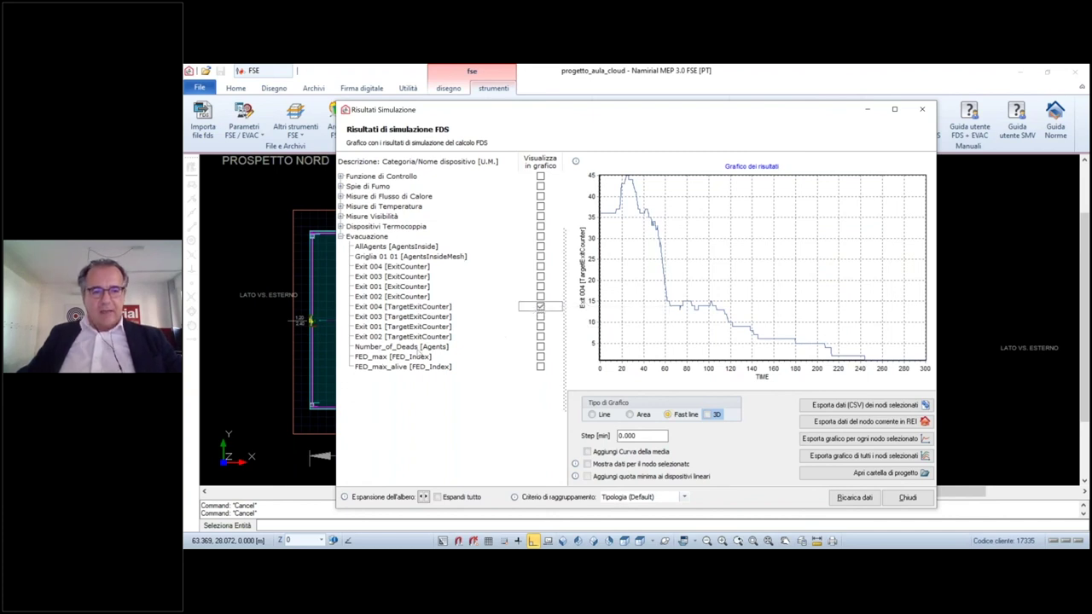
pyautogui.click(418, 347)
pyautogui.click(540, 346)
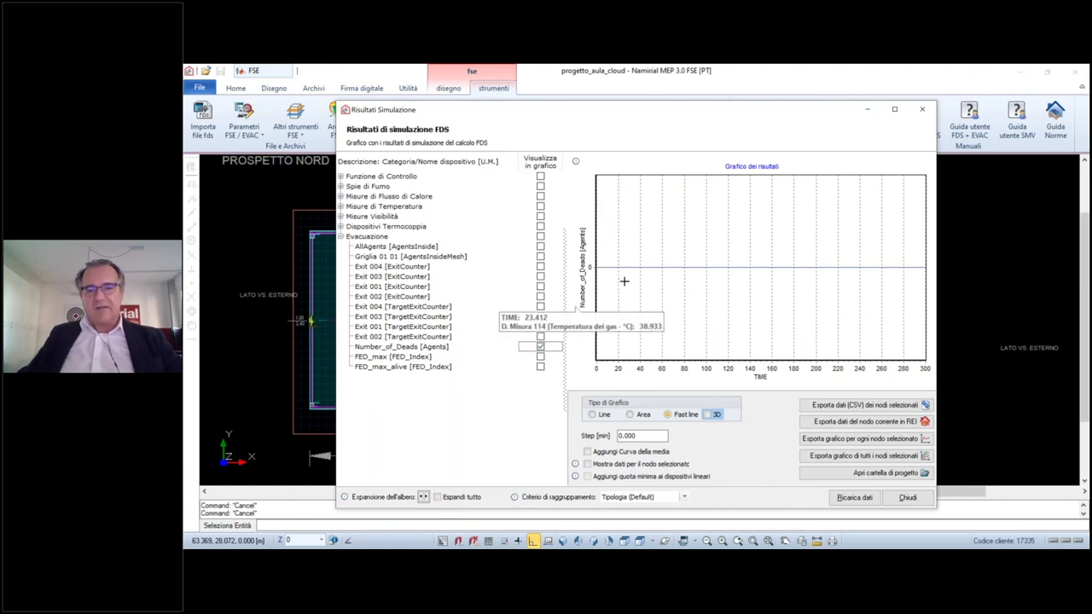
pyautogui.click(916, 504)
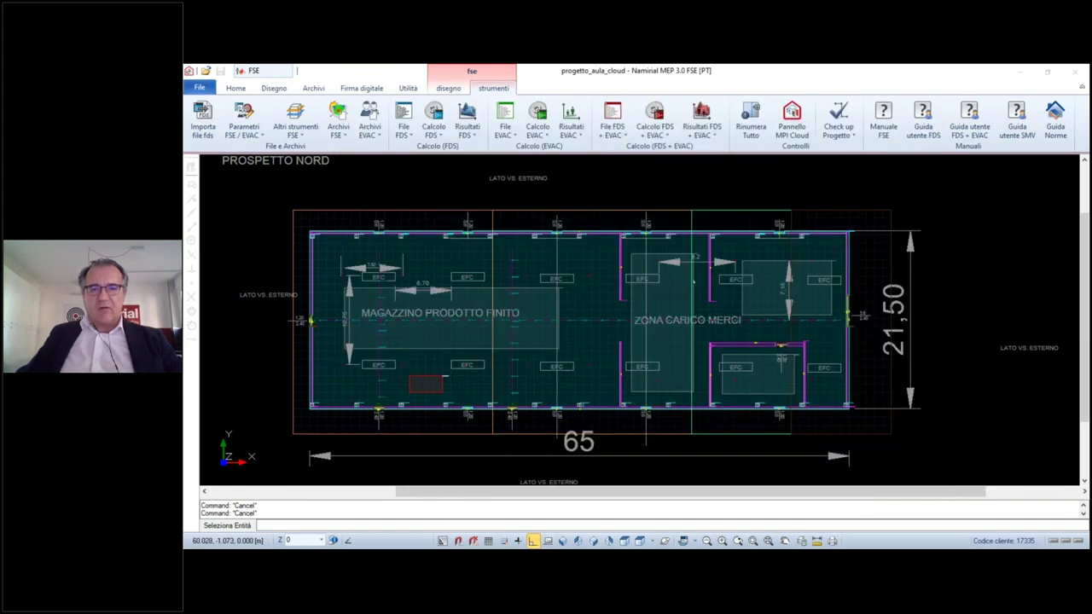
# Open the FDS + EVAC objectives and threshold values, accepting the data of the previous calculation
pyautogui.click(701, 130)
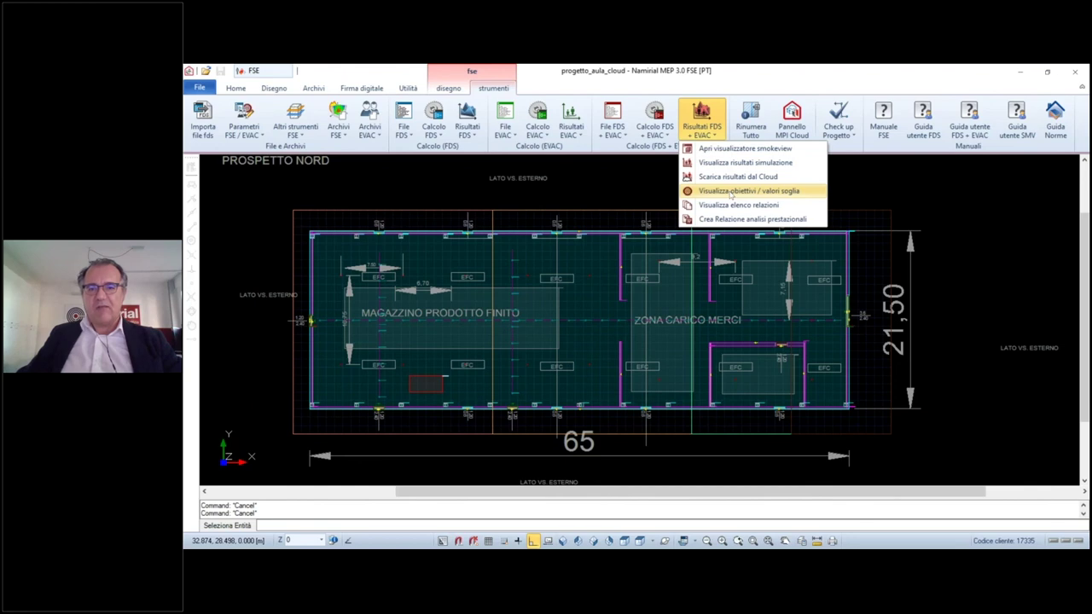
pyautogui.click(730, 193)
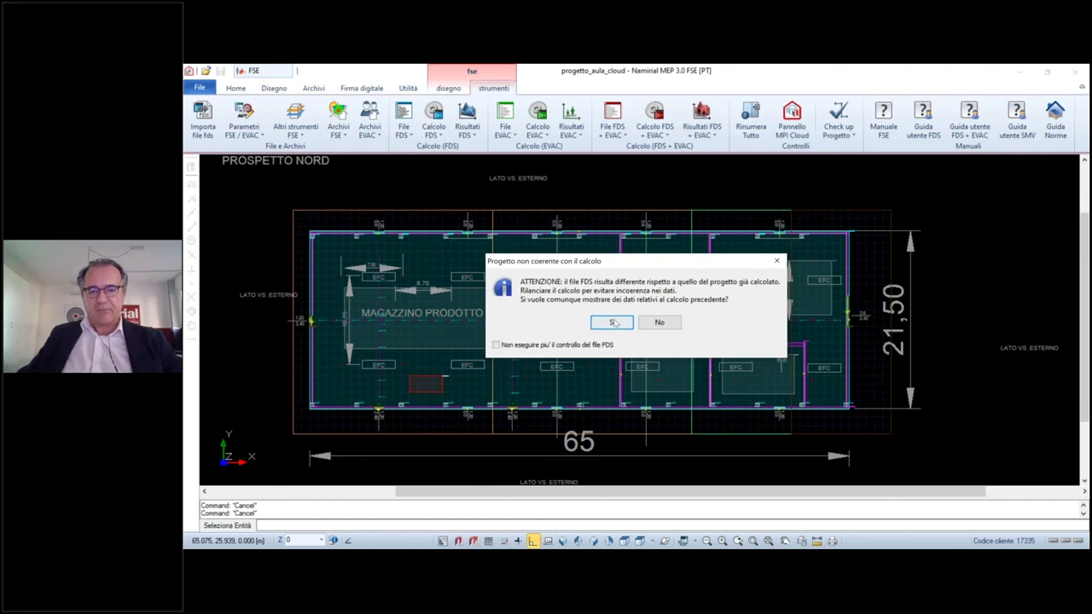
pyautogui.click(612, 322)
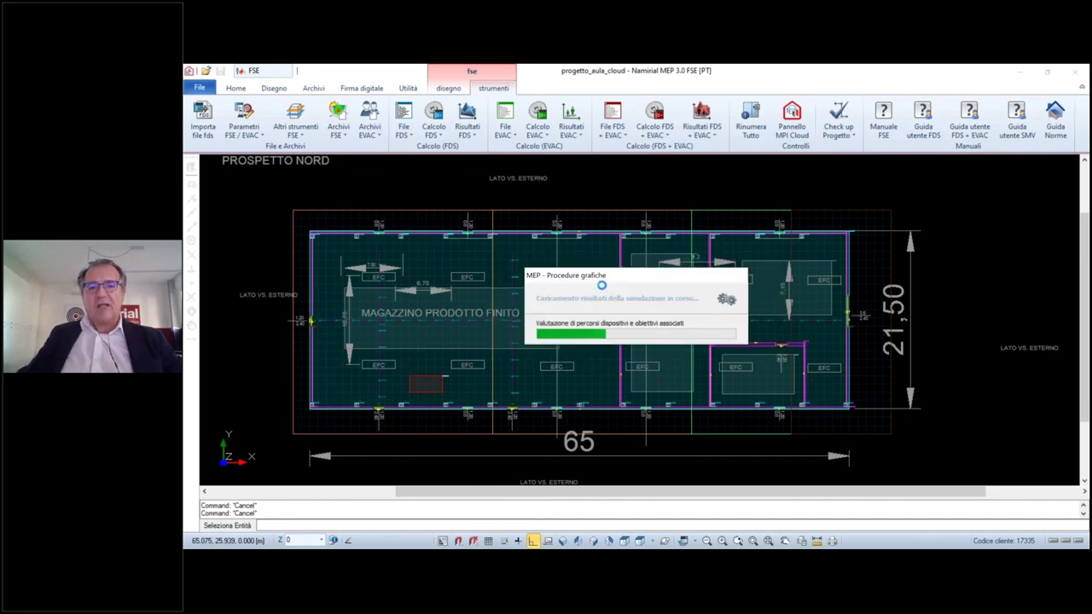